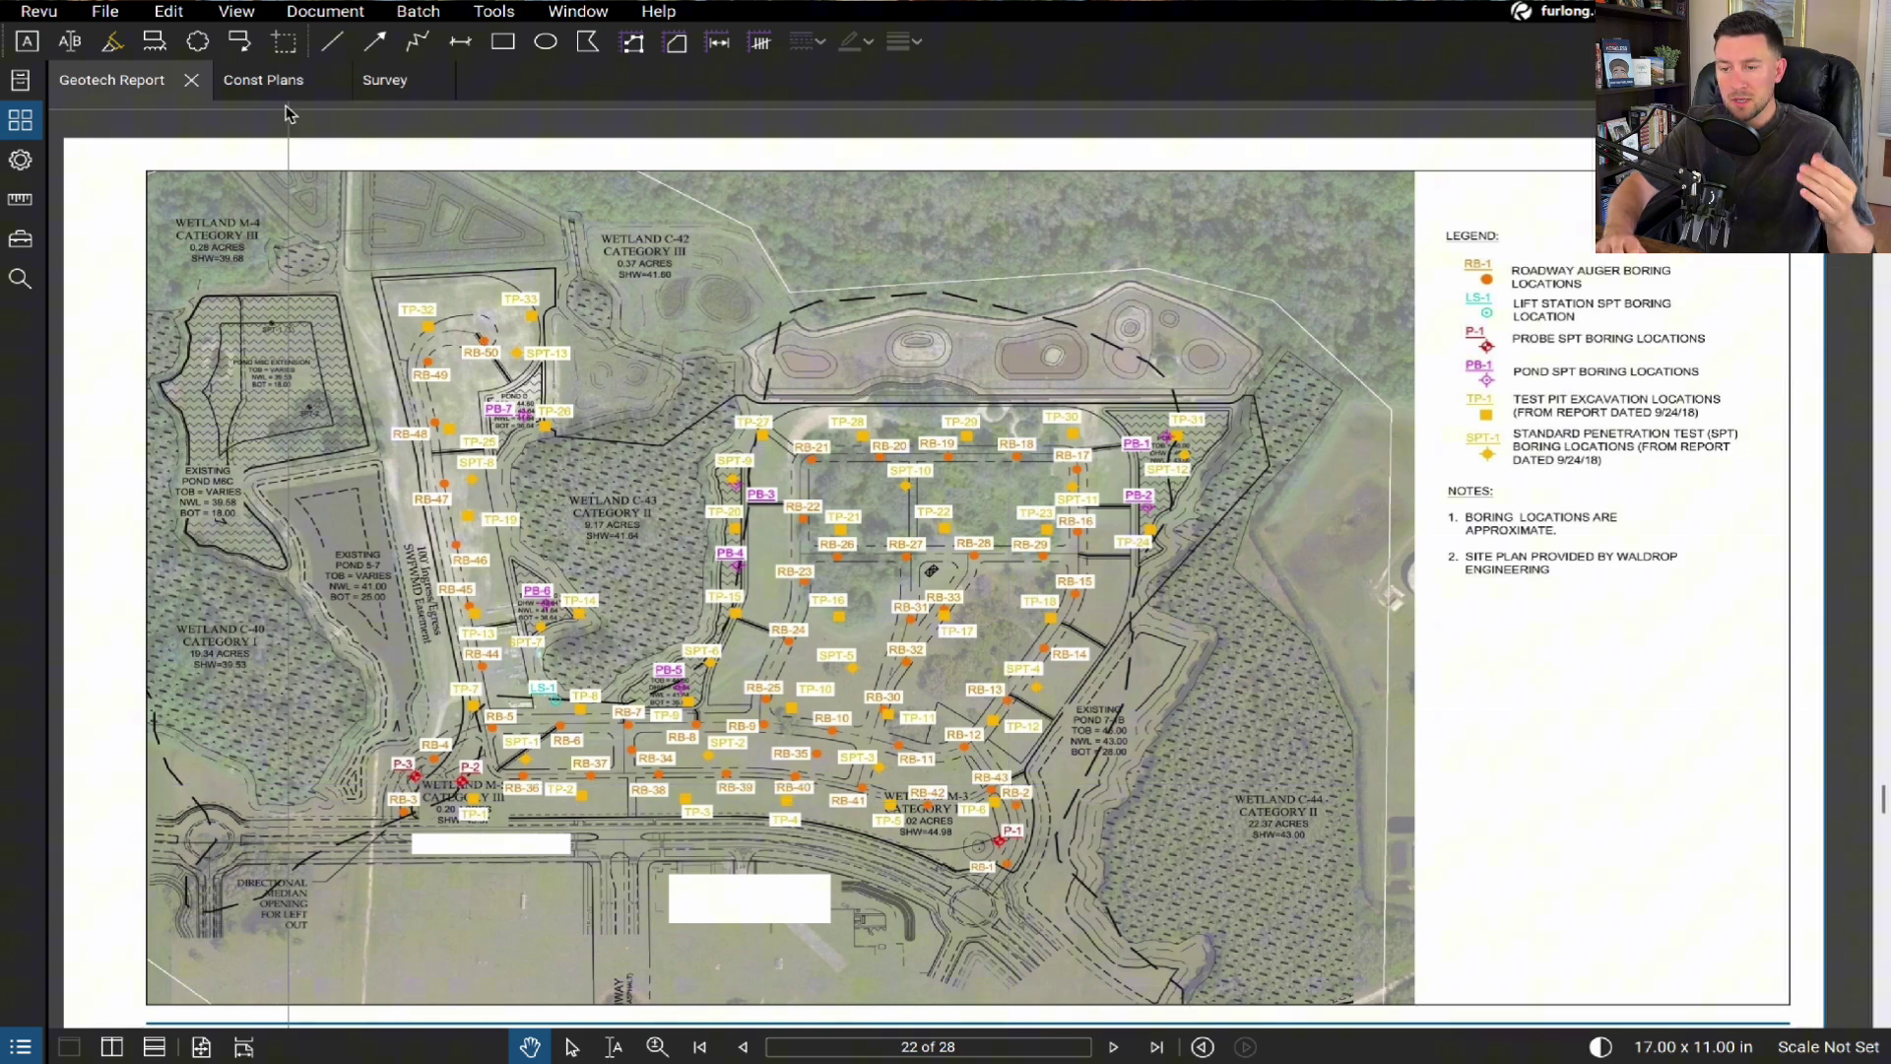
- Switch to the Const Plans and zoom to lots 221-229 near Stansil Avenue and Pond B
left_click(270, 81)
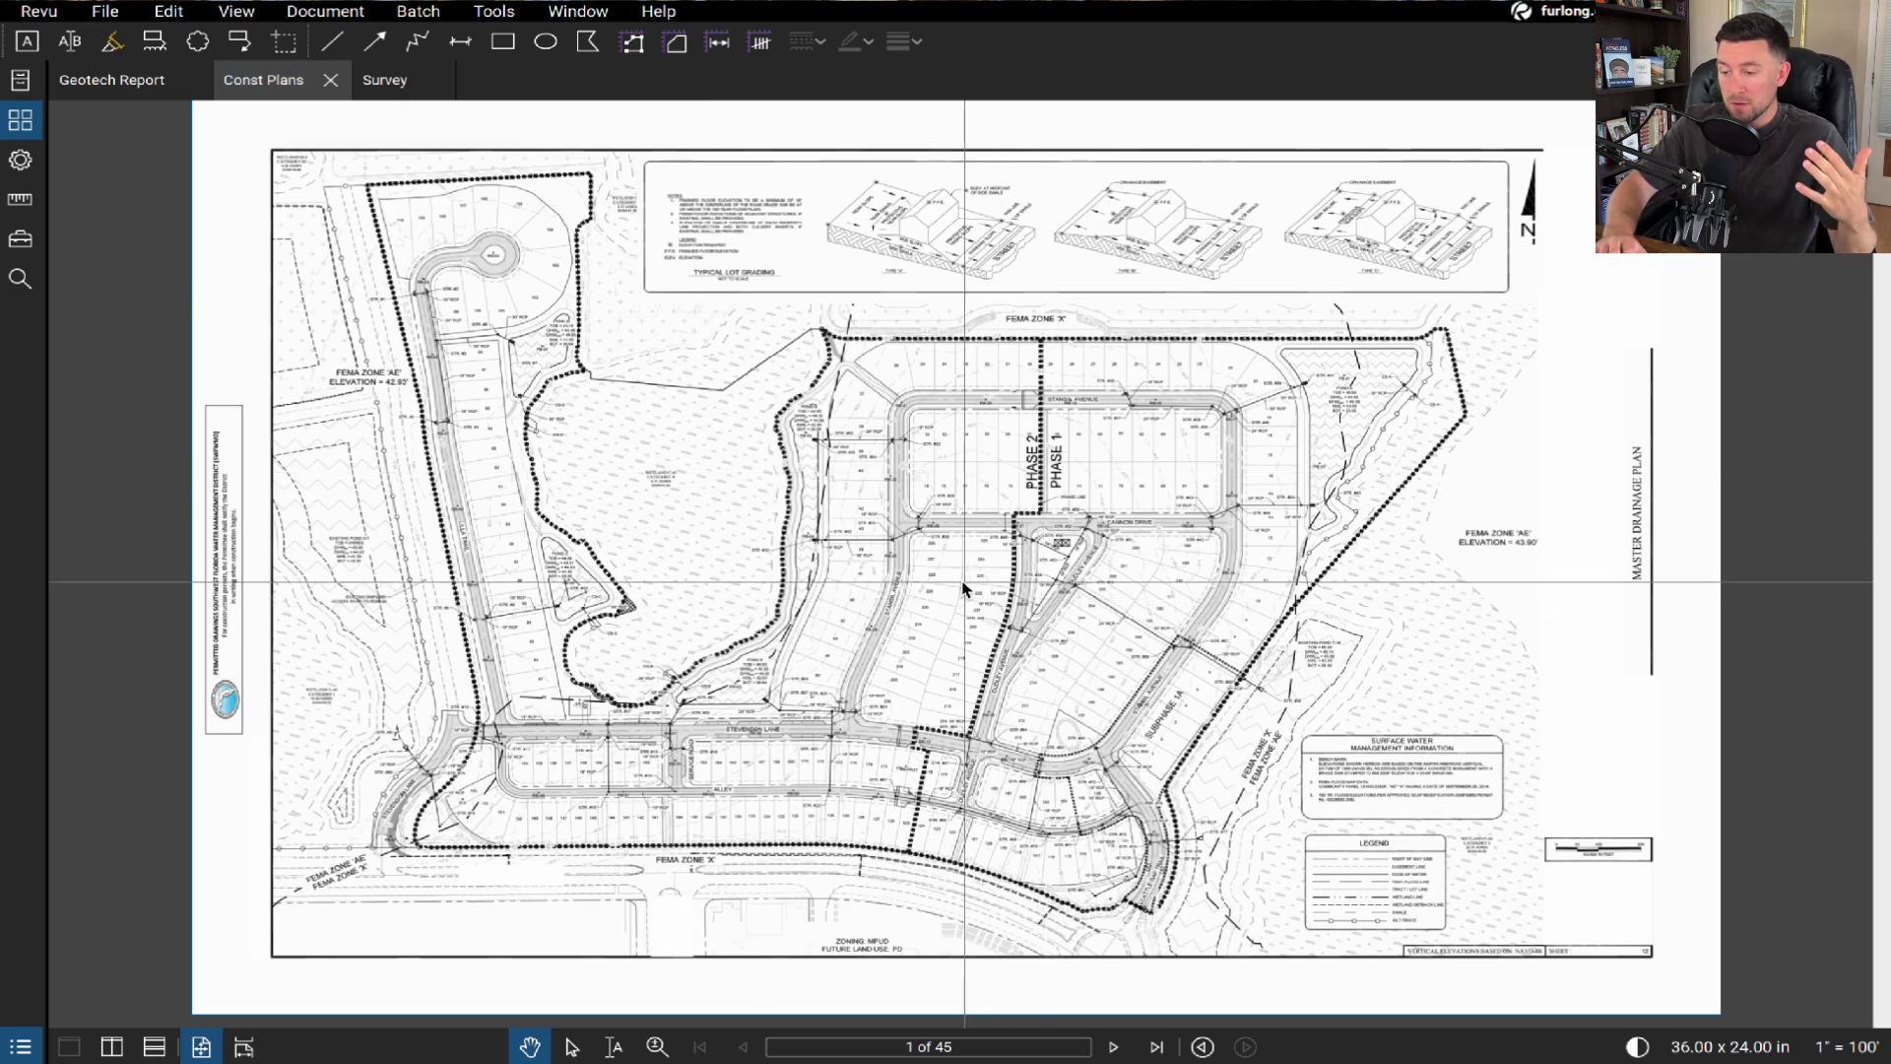
scroll(1002, 606, "up", 5)
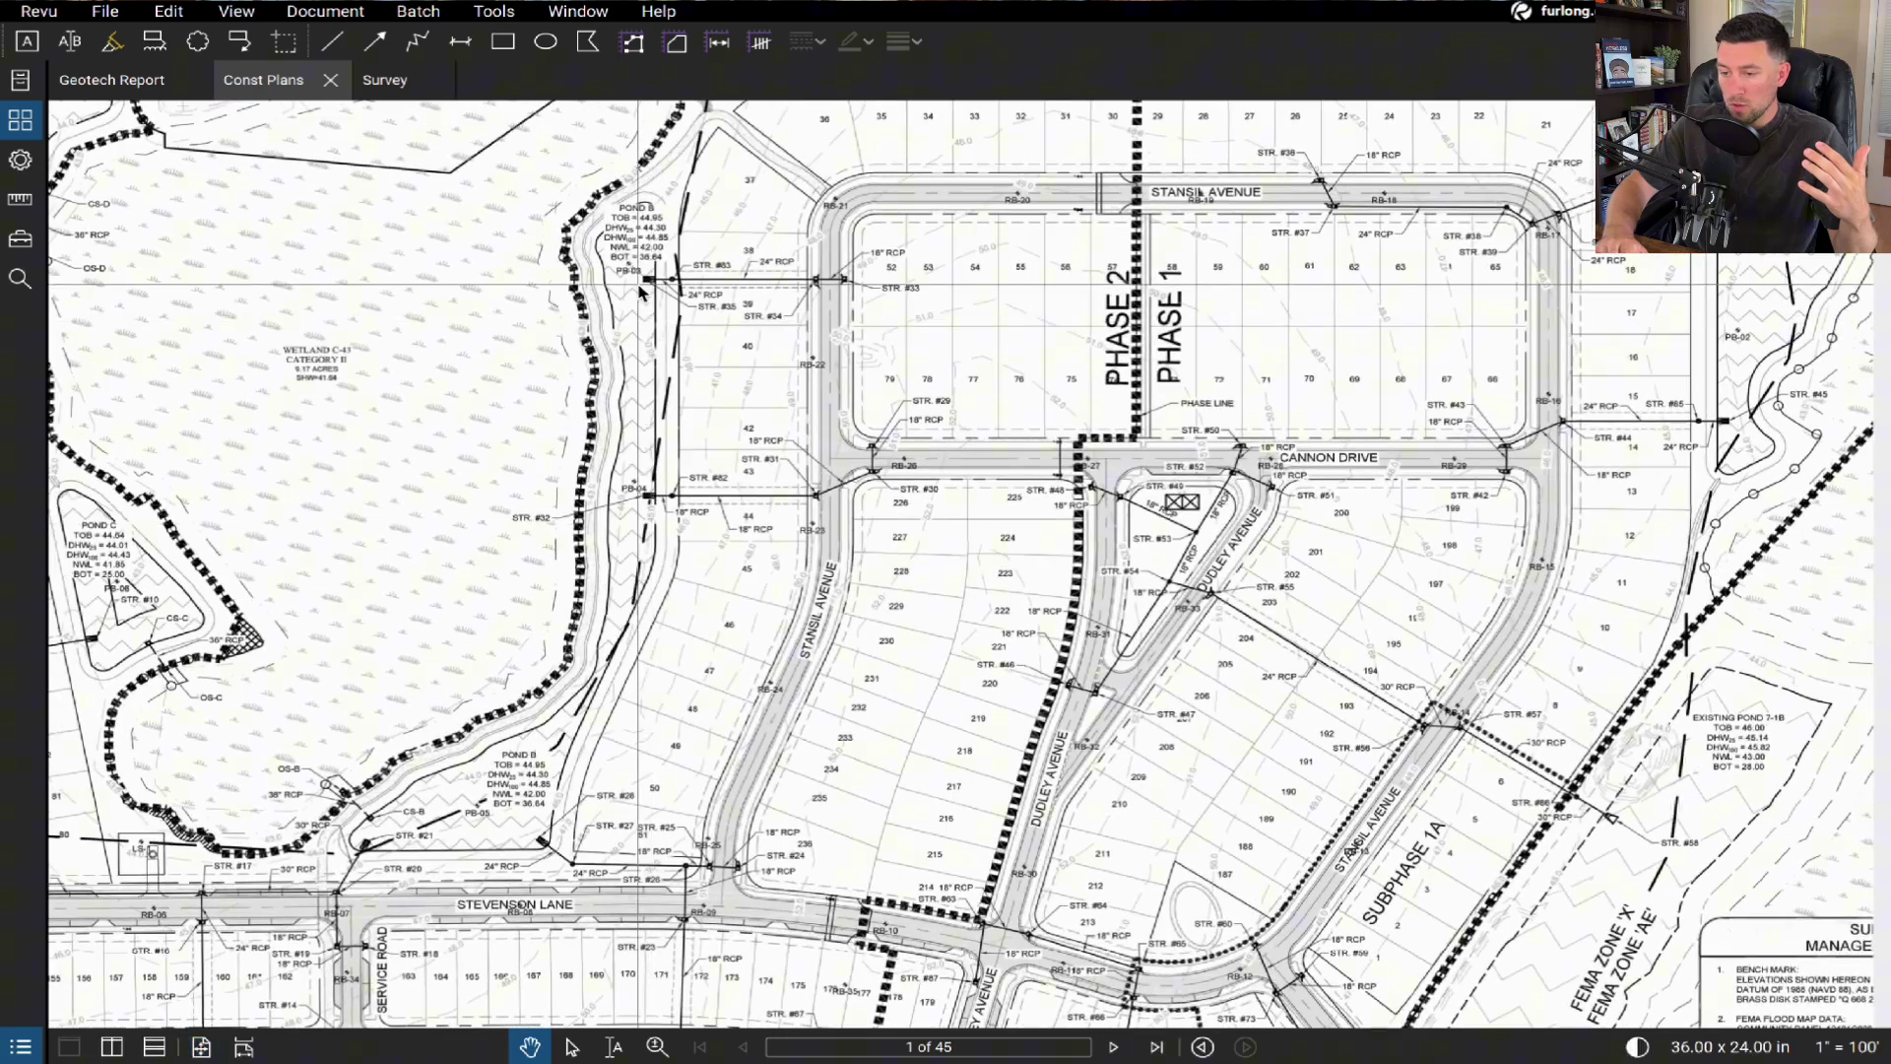
left_click_drag(941, 522, 561, 695)
left_click_drag(901, 624, 1182, 548)
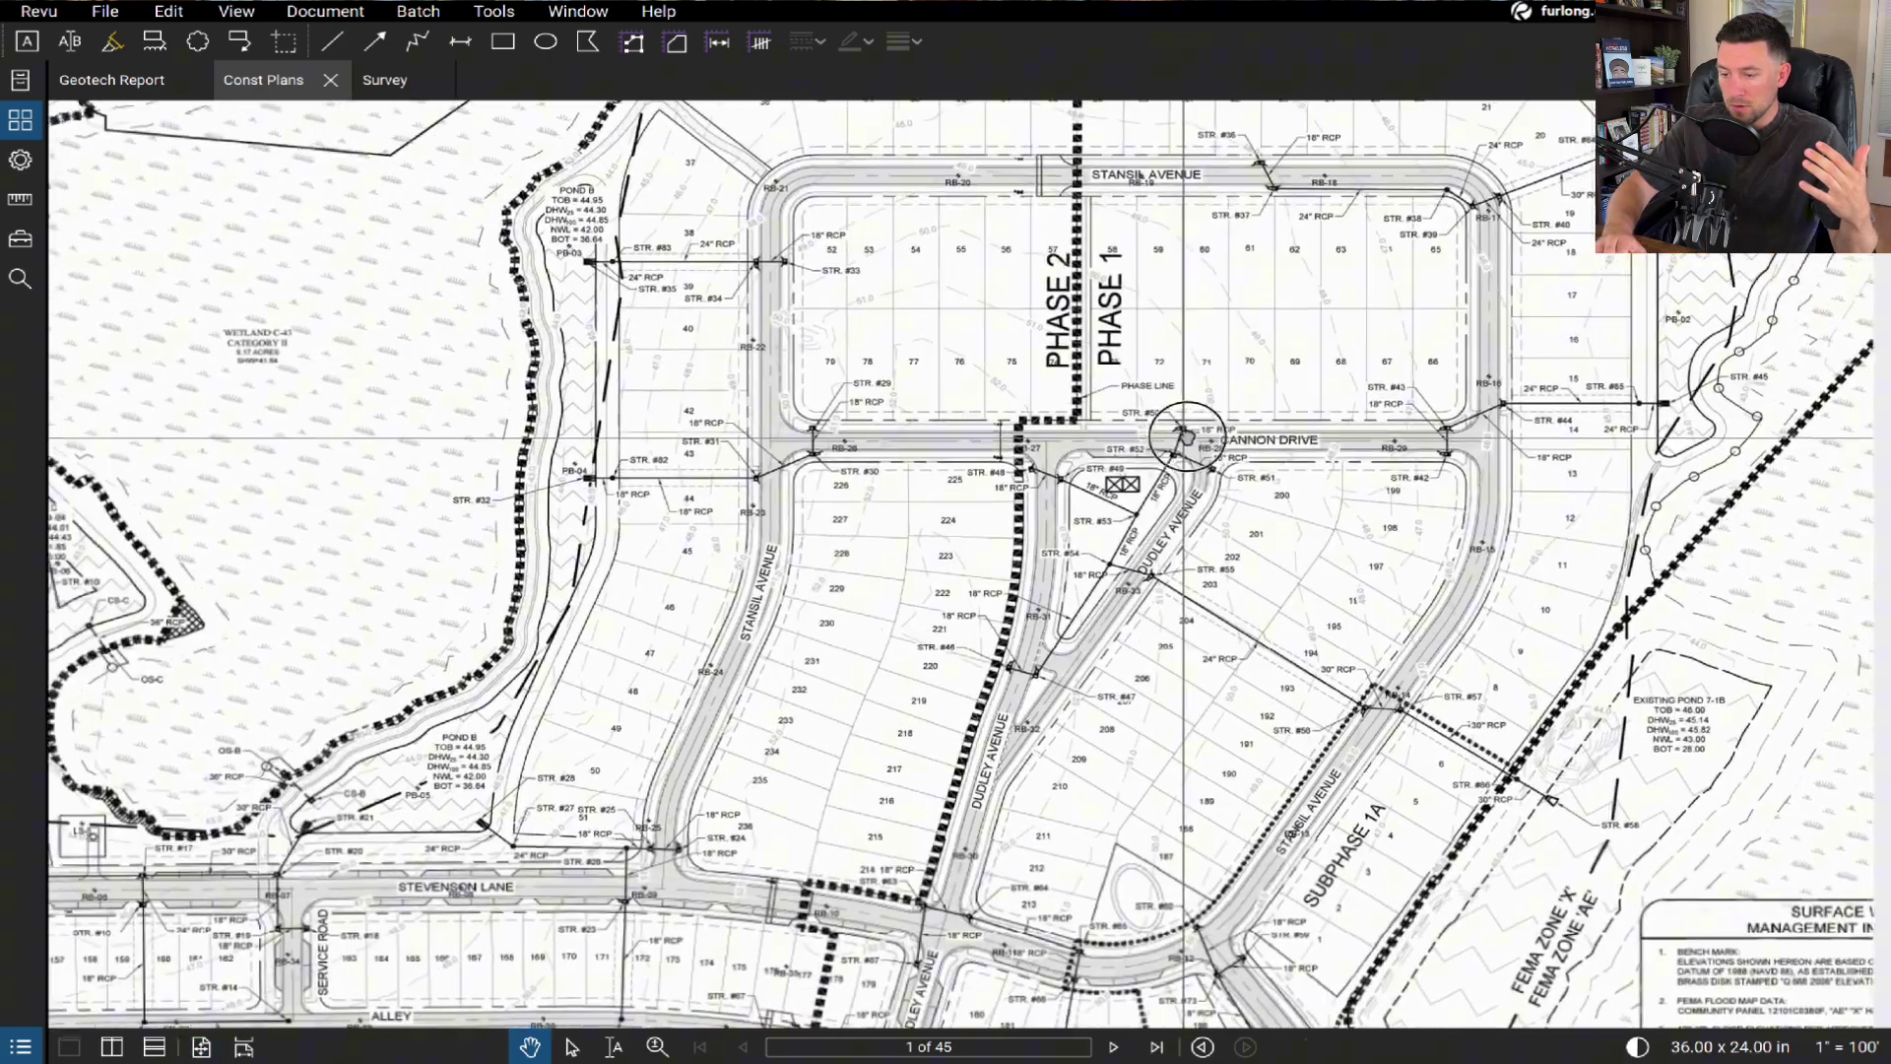
scroll(985, 581, "up", 5)
left_click_drag(980, 566, 910, 472)
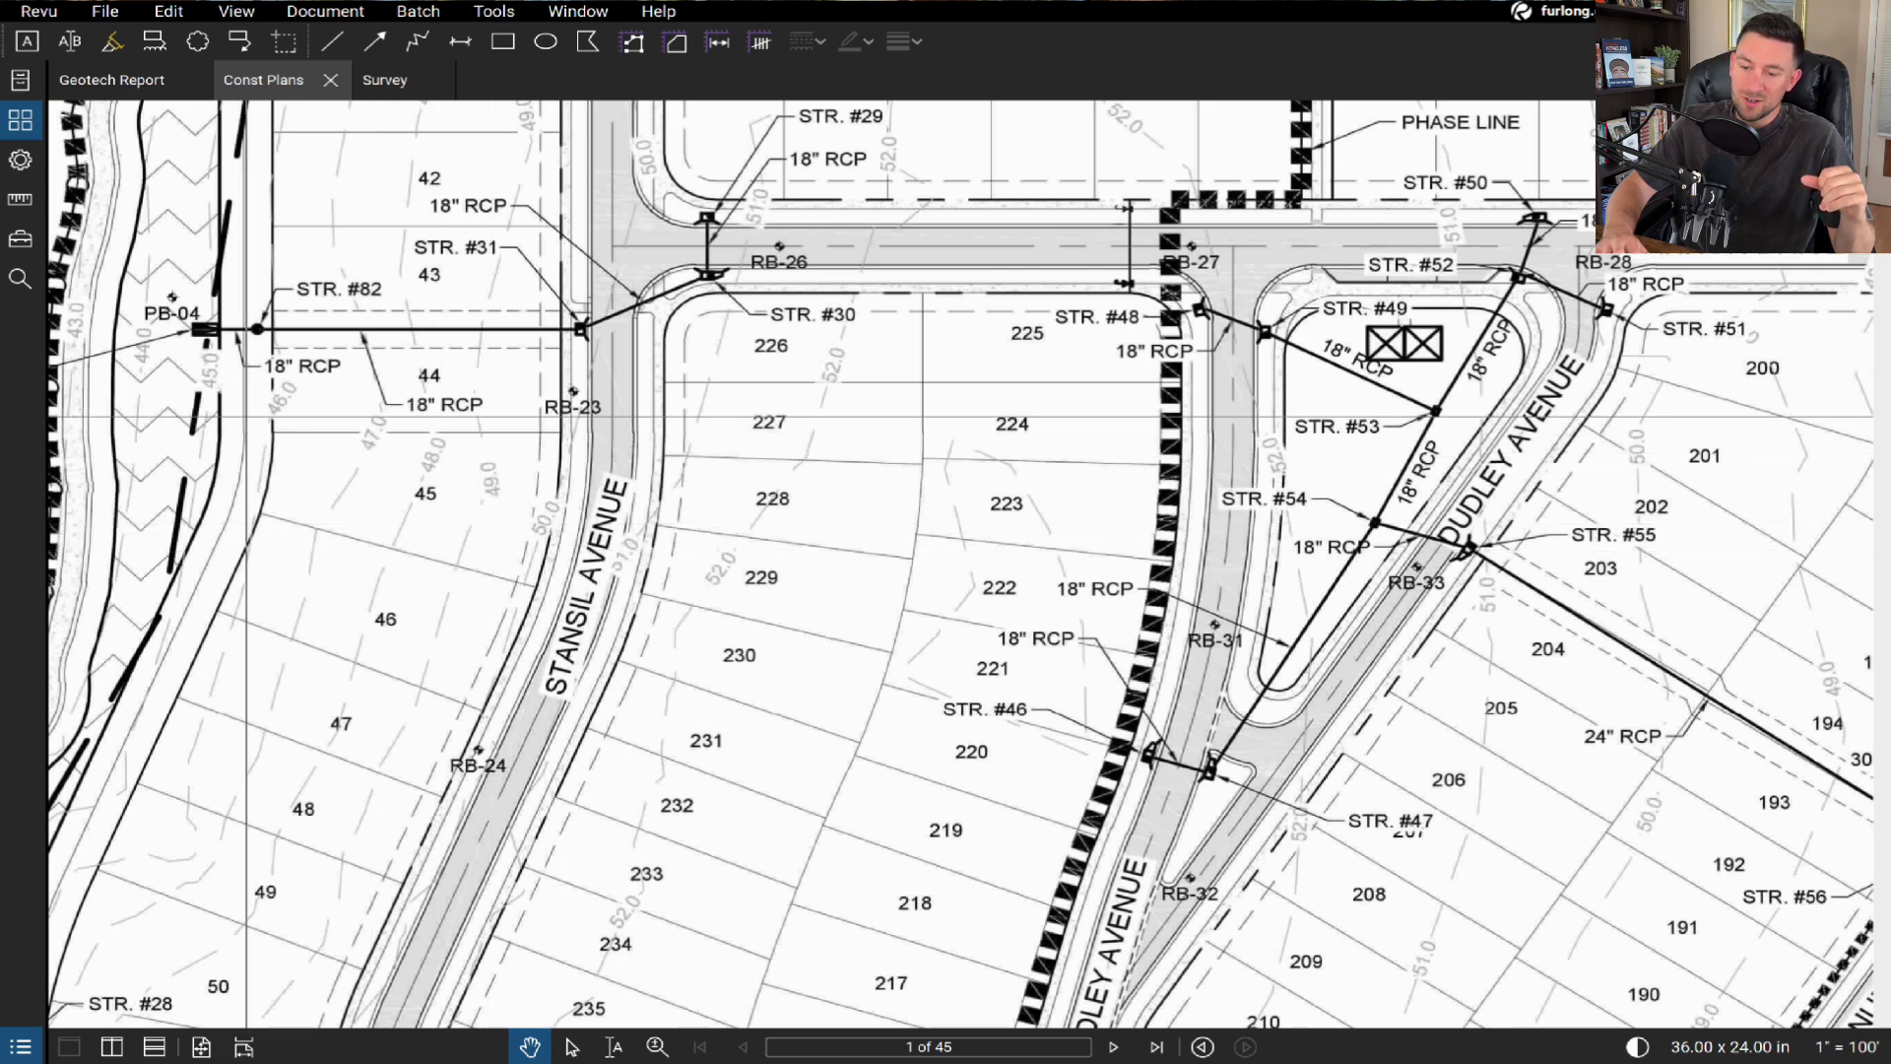
left_click_drag(246, 420, 516, 466)
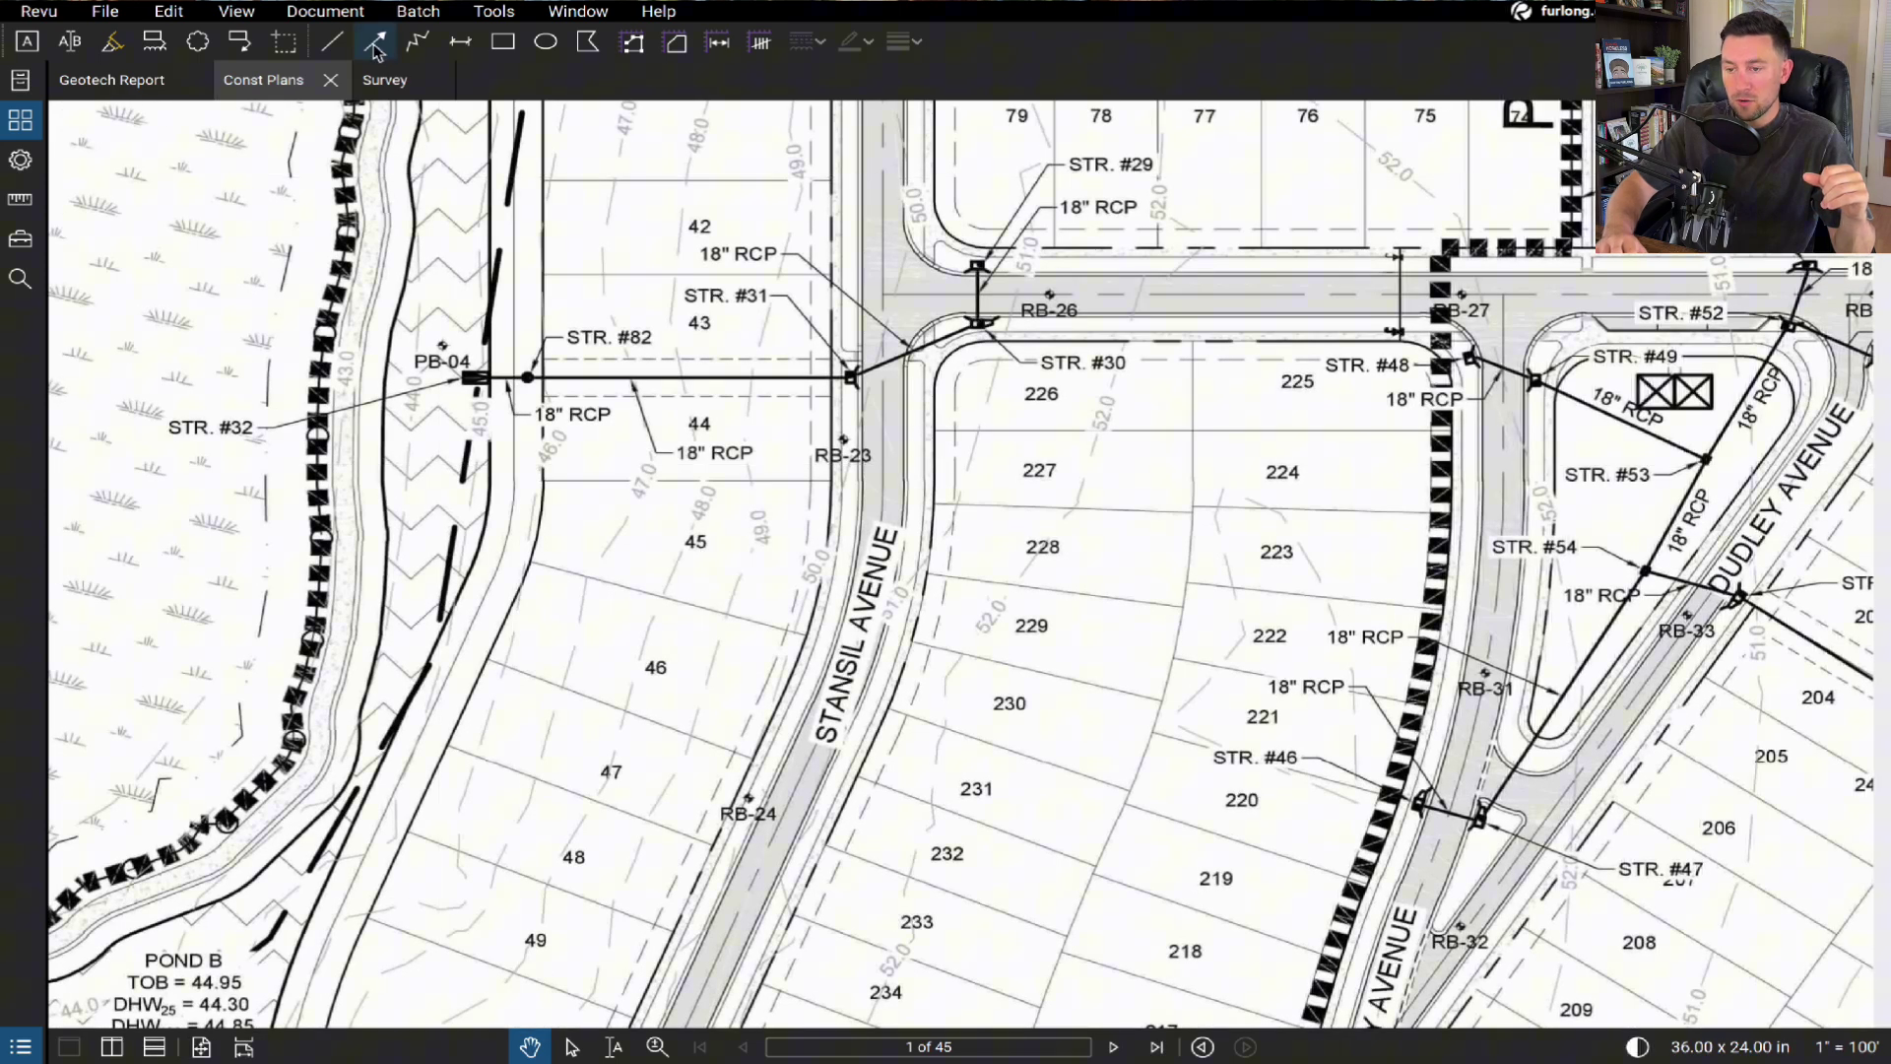
- Draw two red arrows: lot 222 to west of lot 45, and STR. #55 to the east edge
left_click(1222, 658)
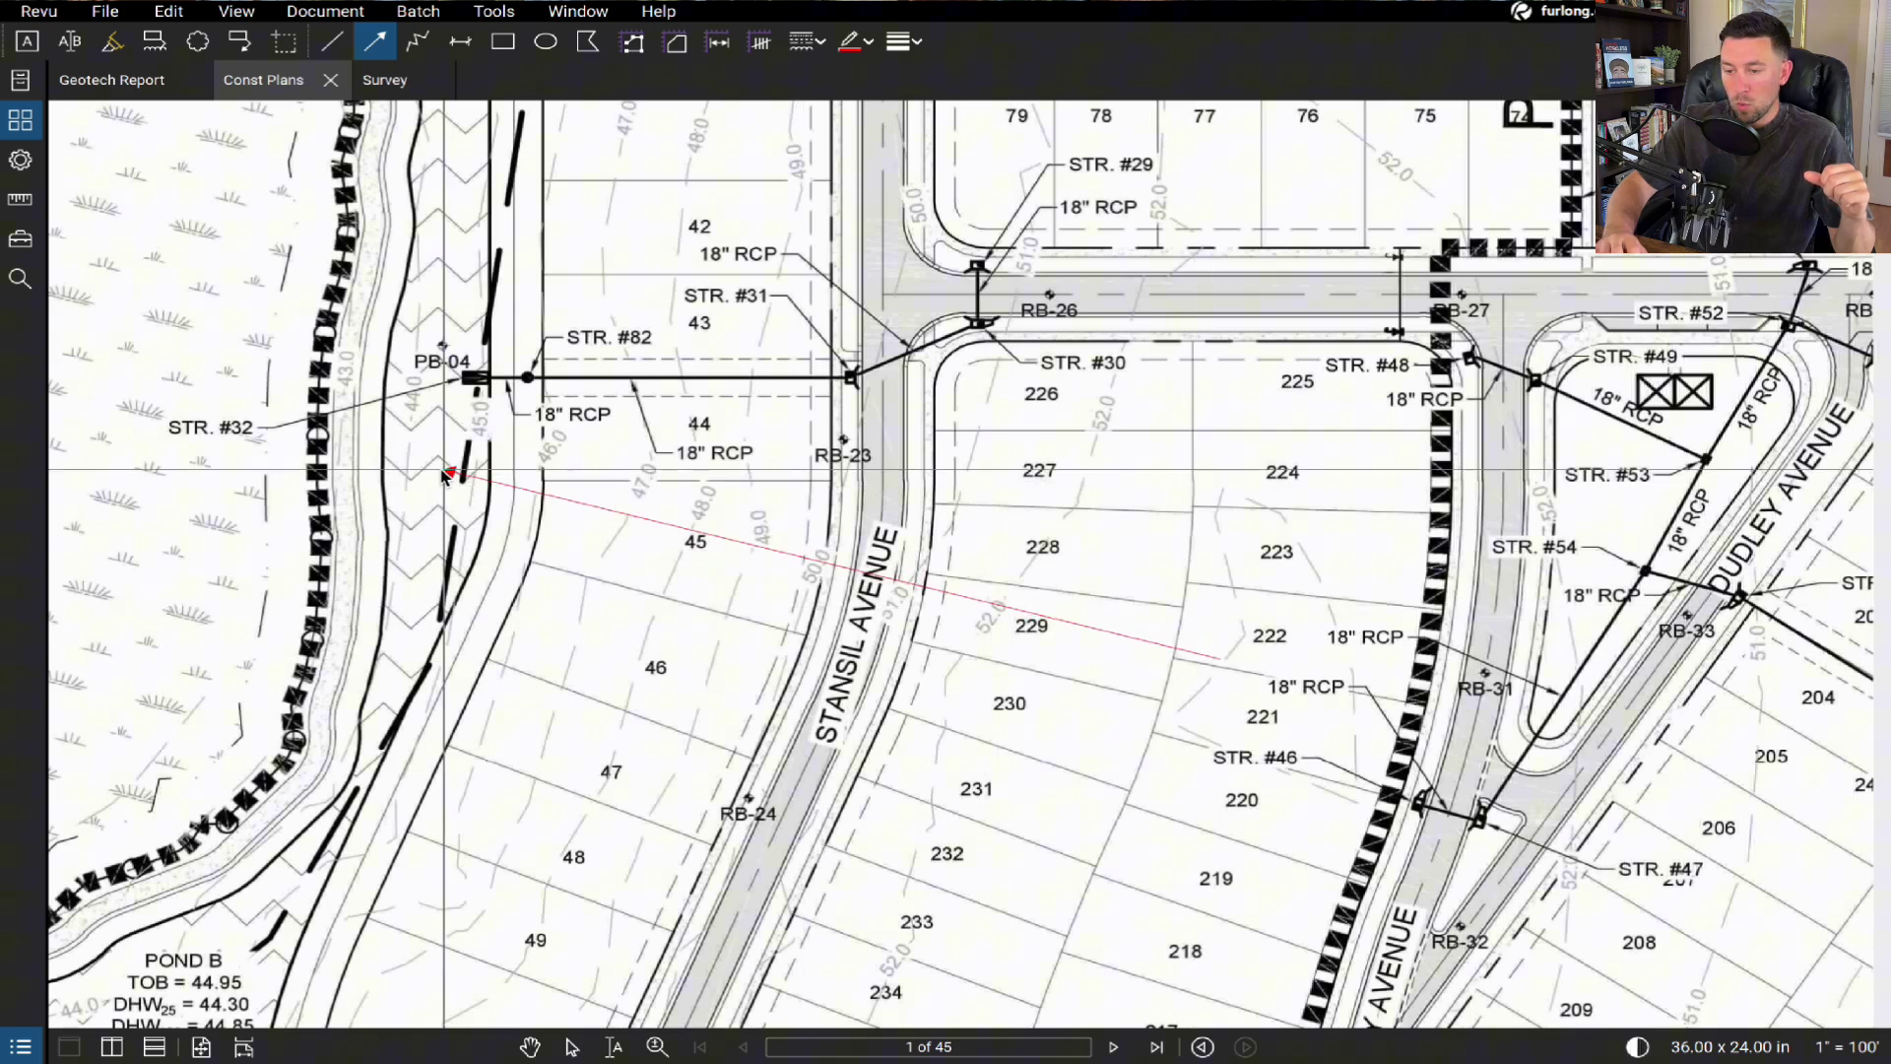
left_click(380, 463)
scroll(682, 591, "down", 5)
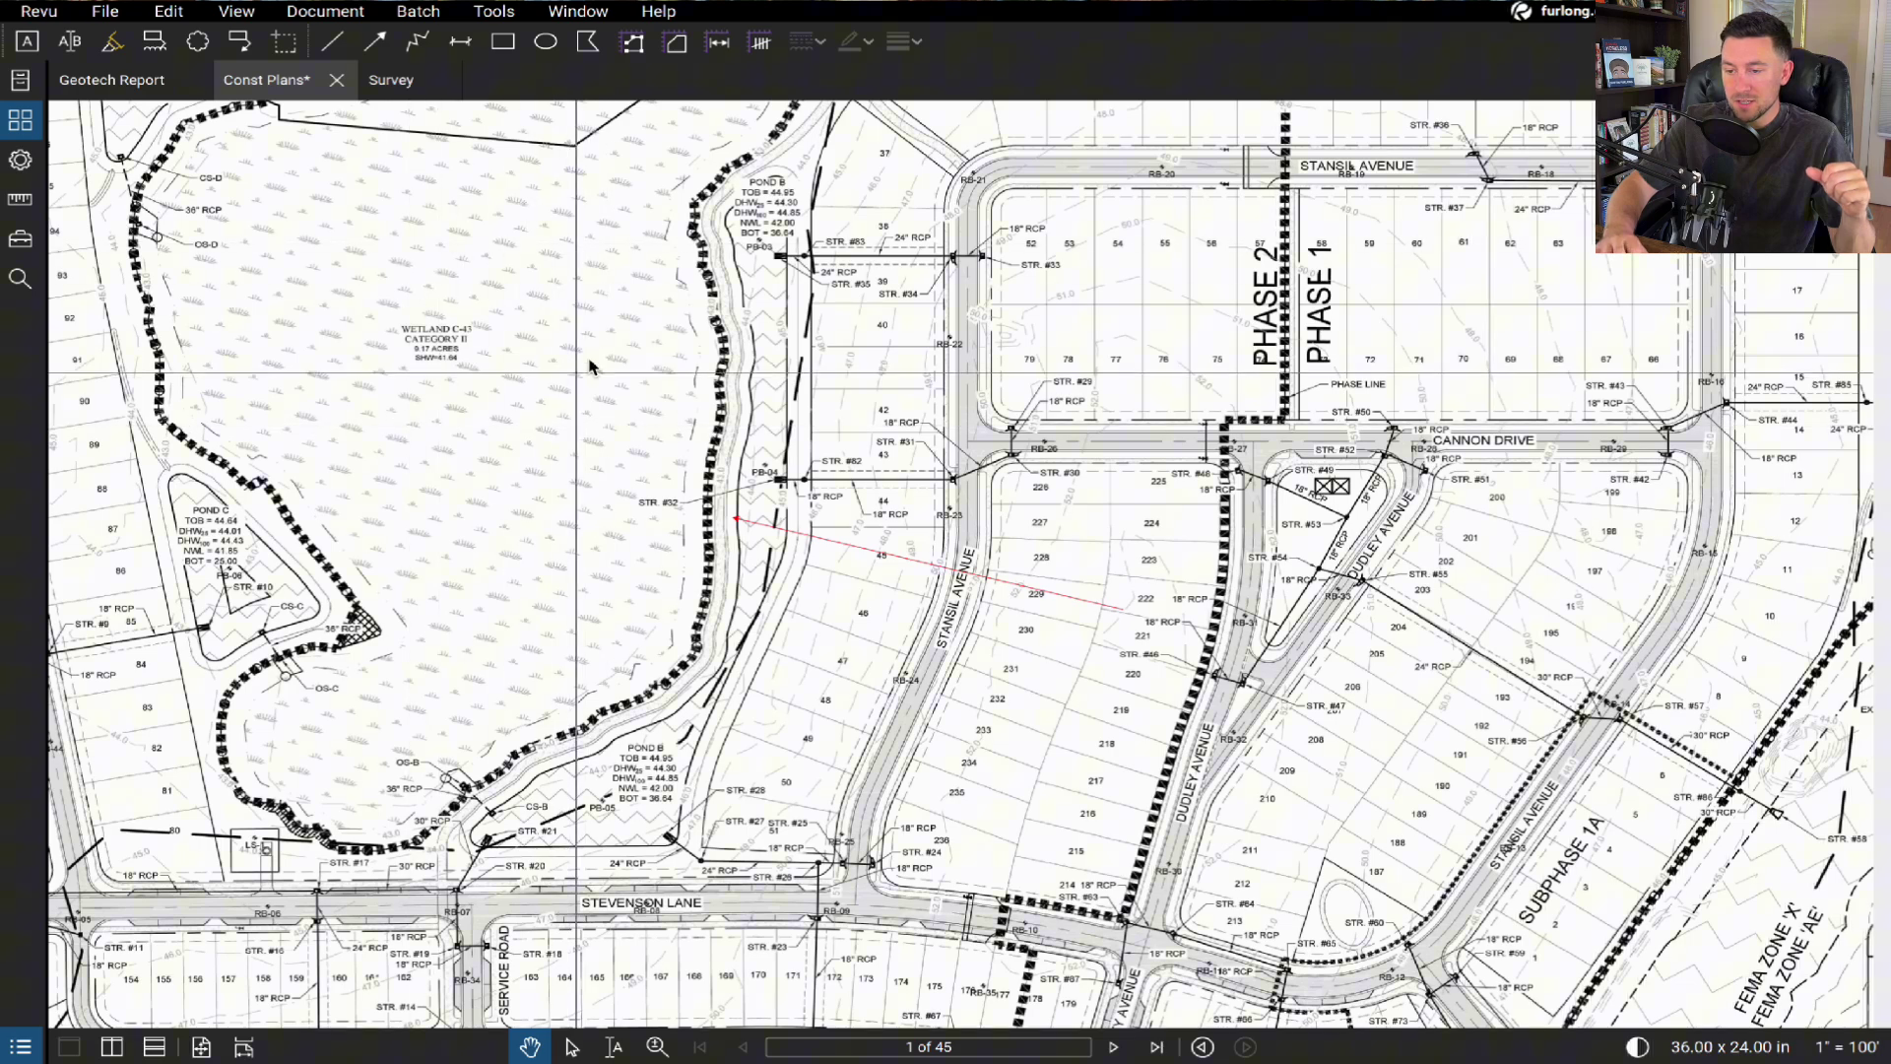
scroll(464, 359, "right", 5, "shift")
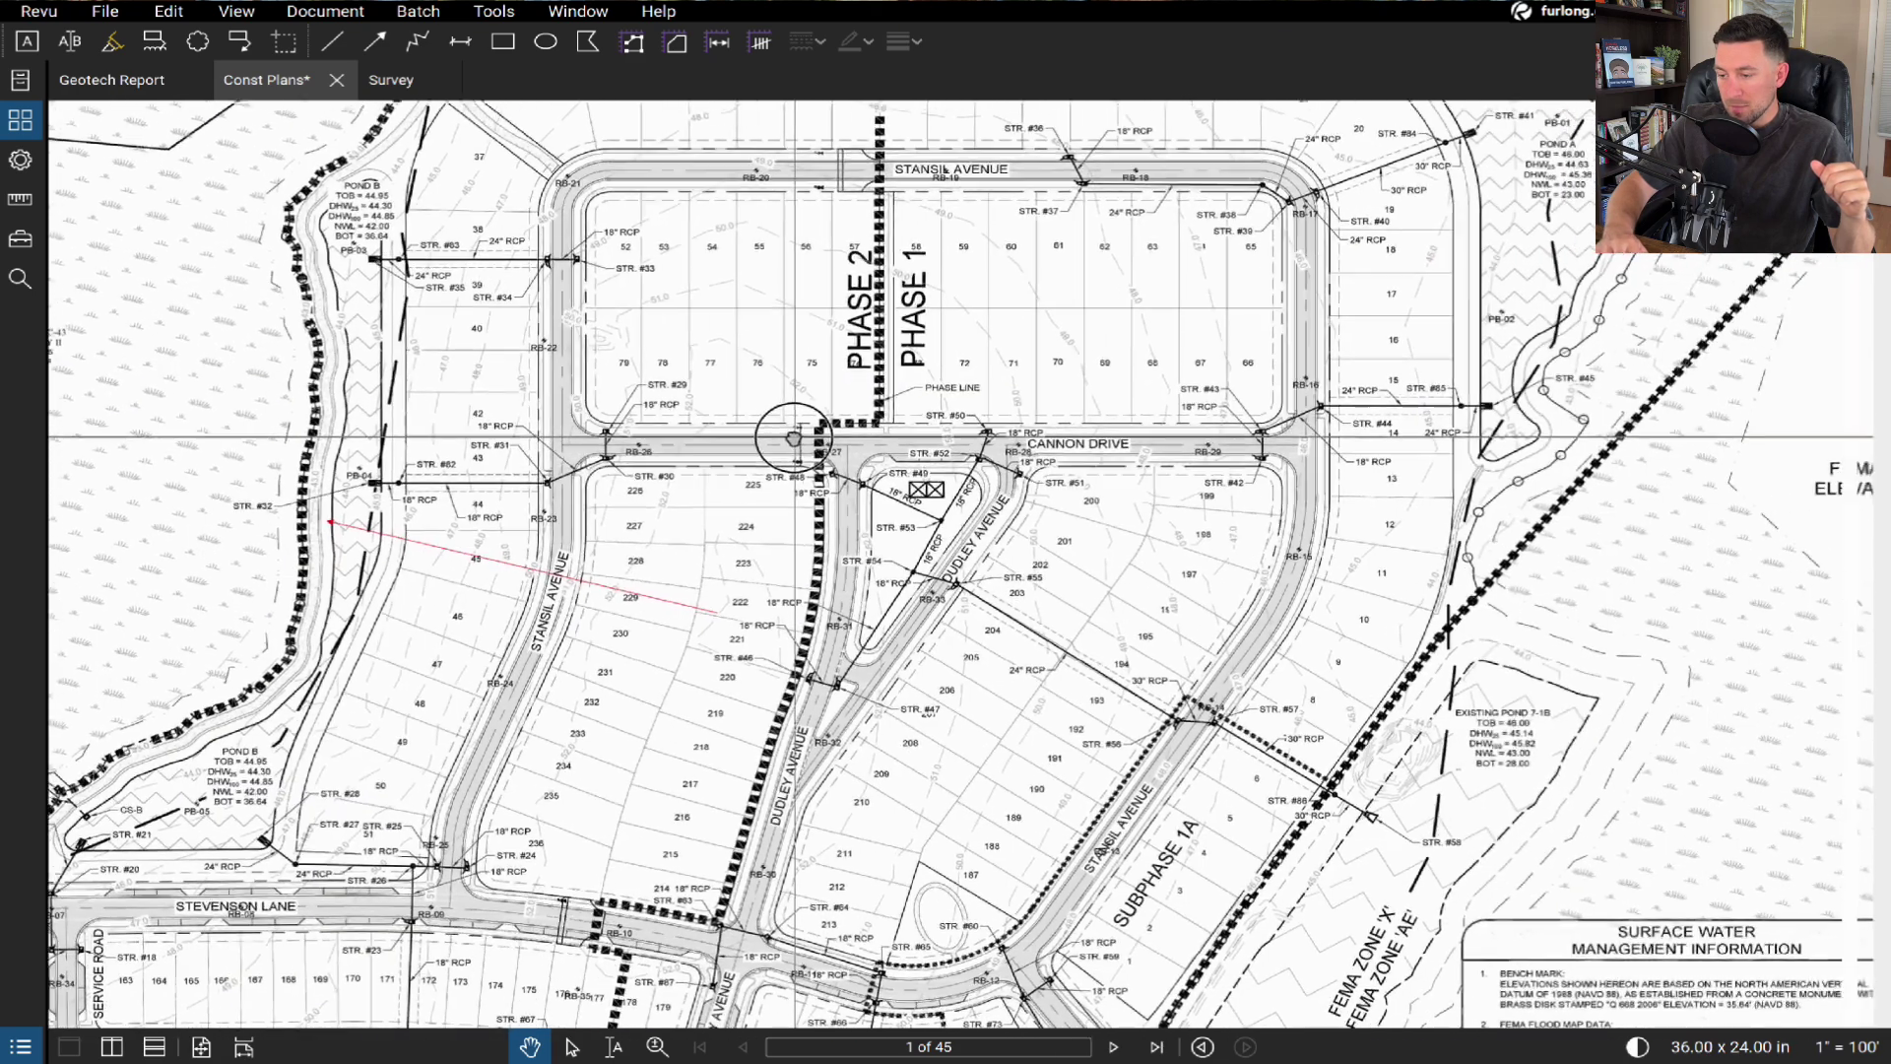
left_click(375, 41)
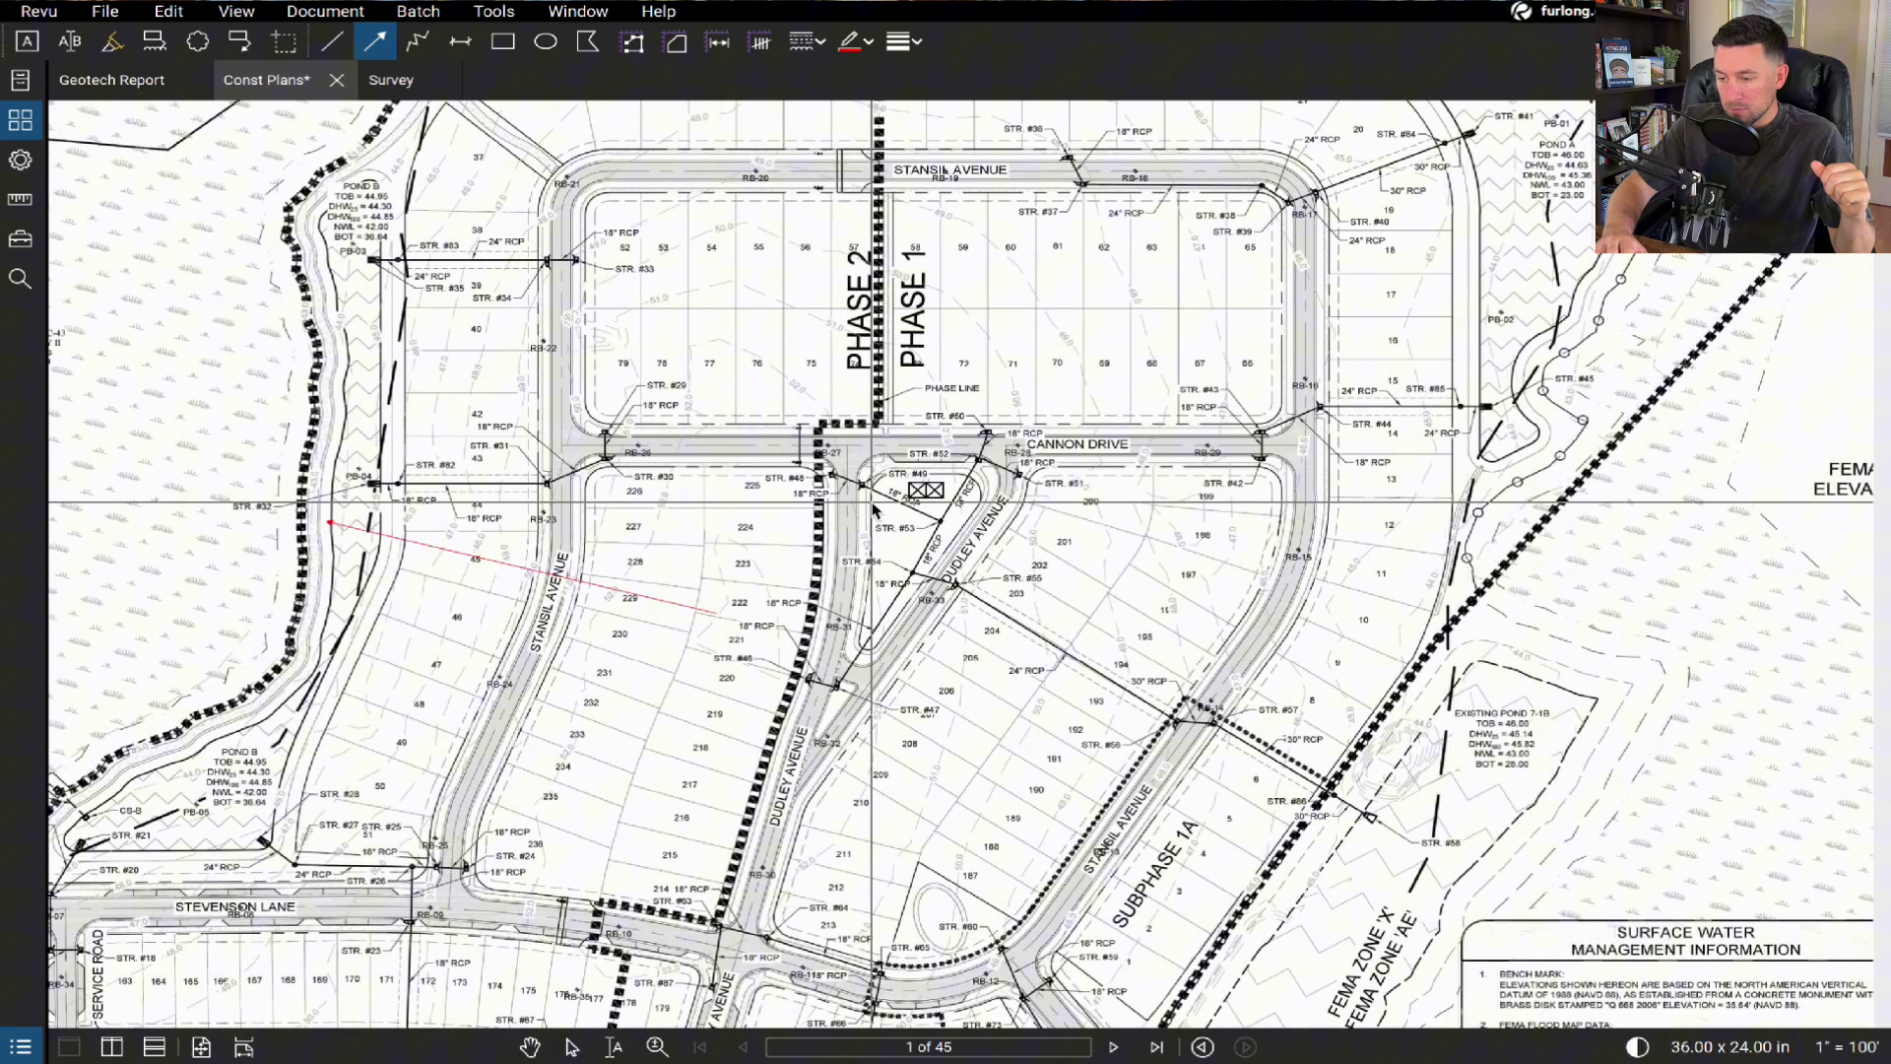
scroll(873, 500, "up", 3)
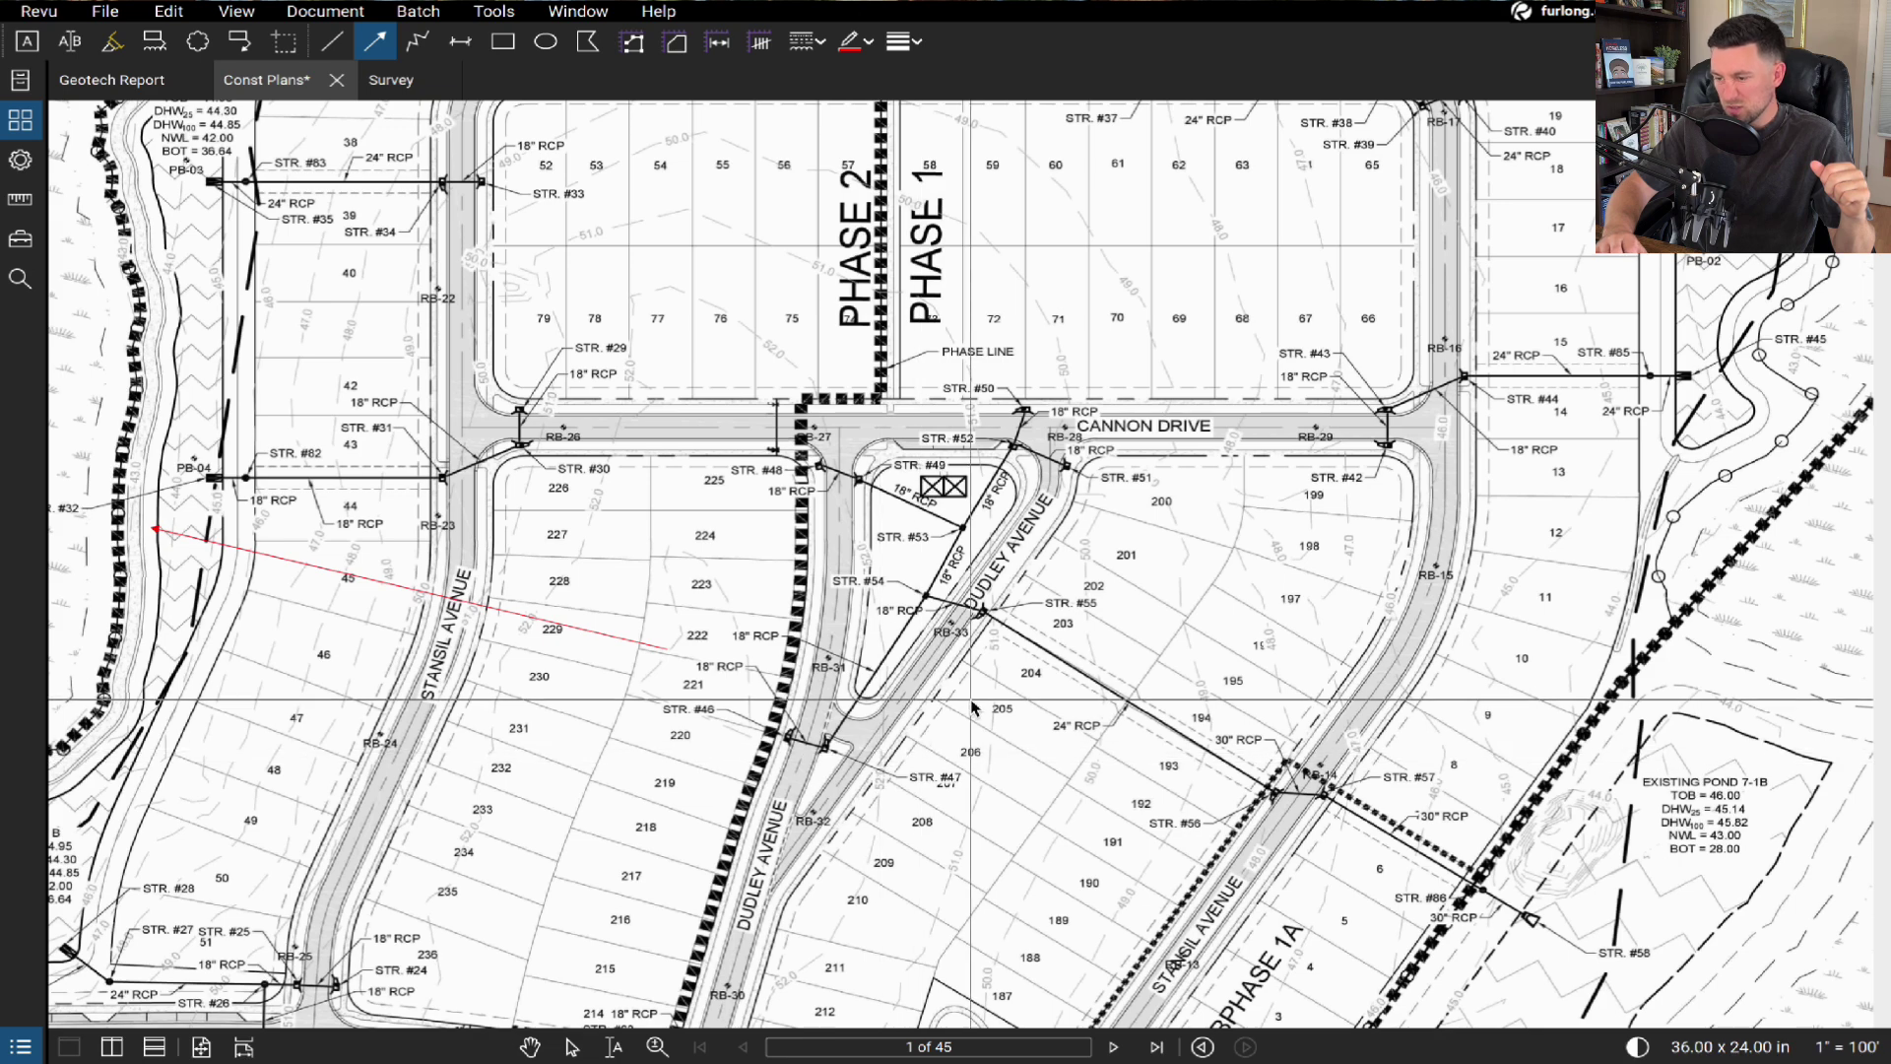
scroll(1341, 628, "down", 3)
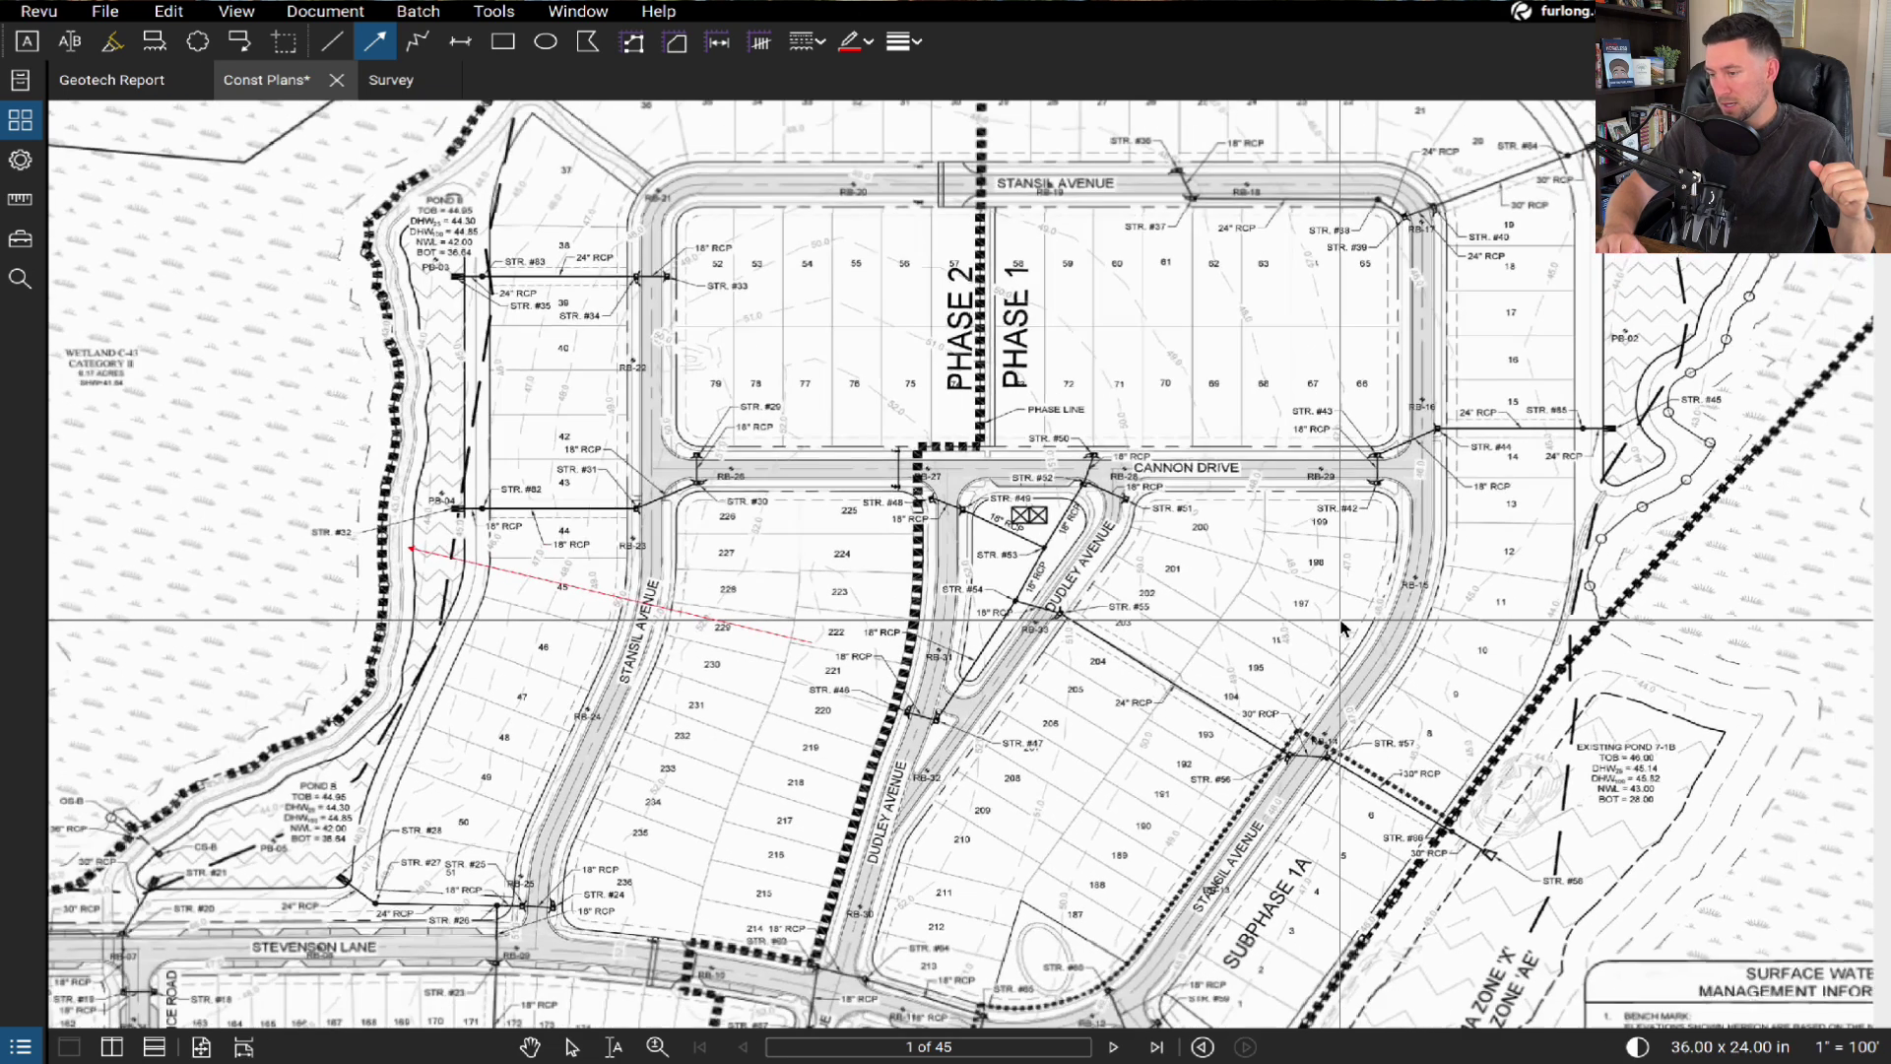
left_click(1069, 616)
left_click(1573, 564)
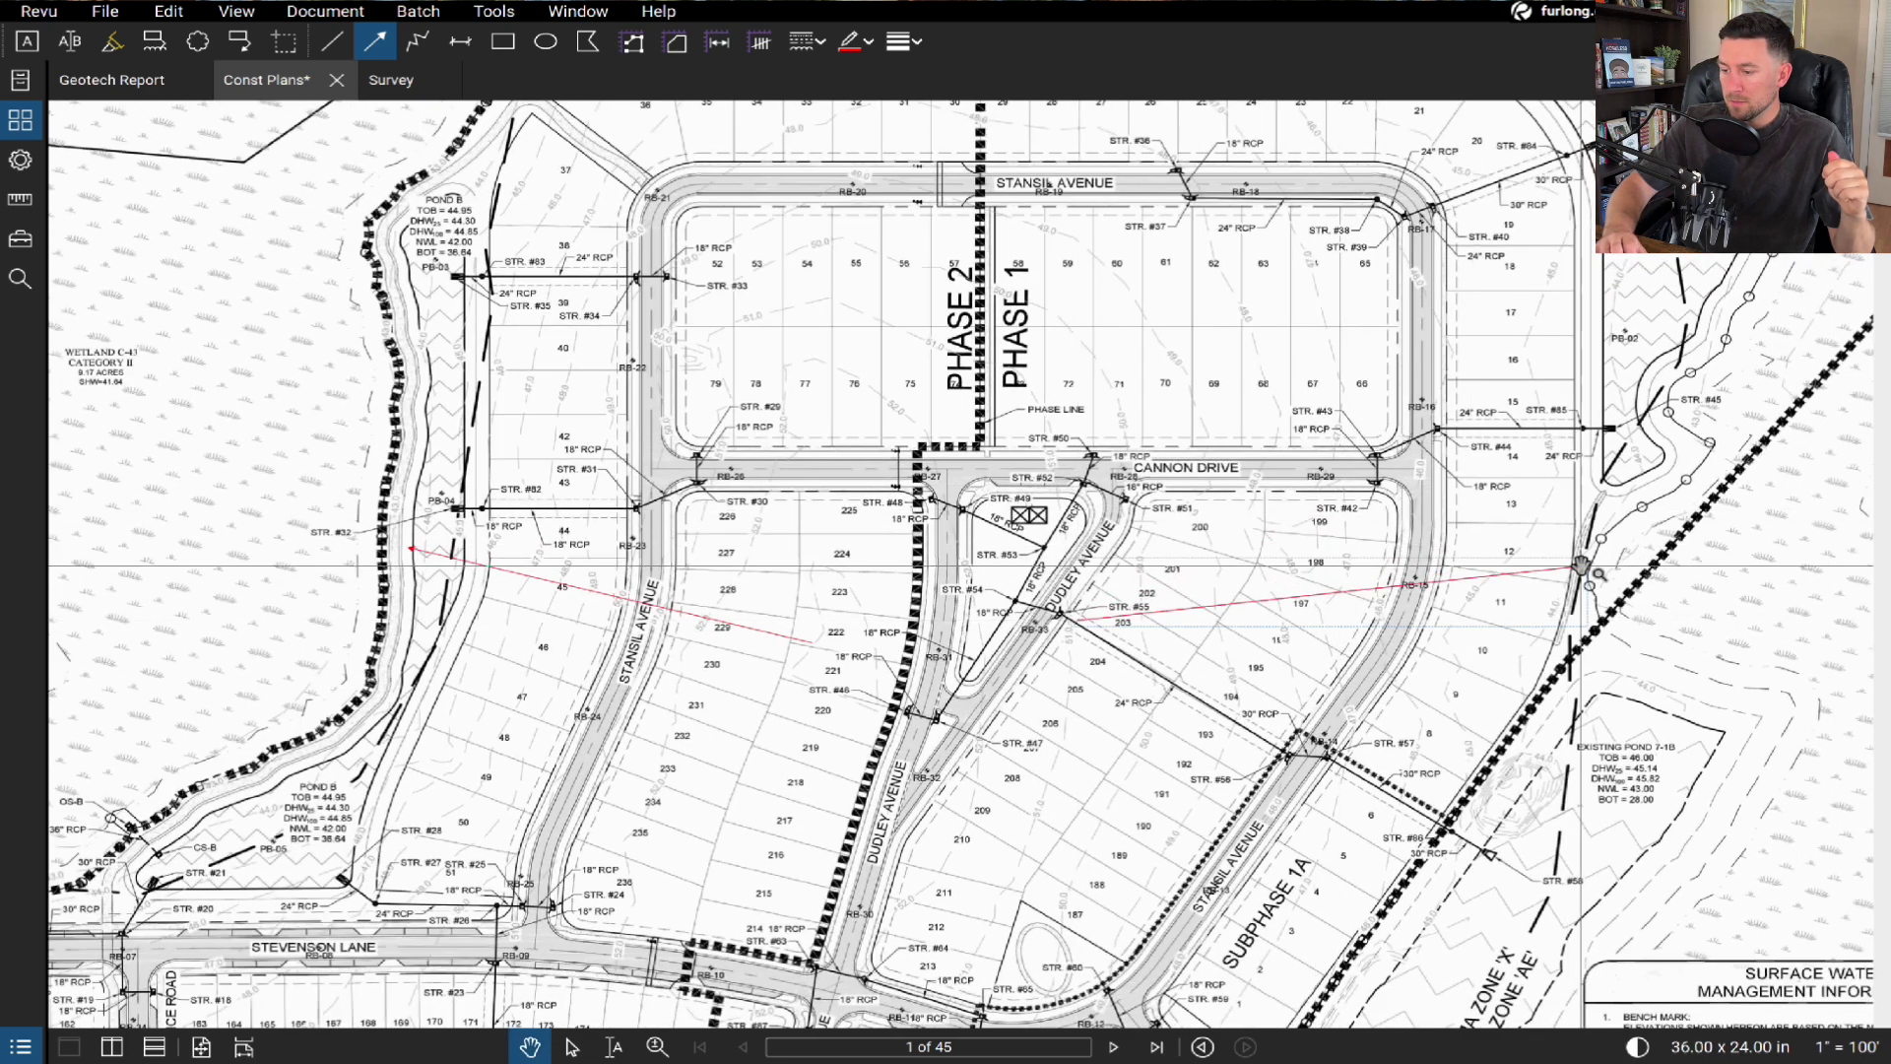
scroll(1060, 453, "down", 2)
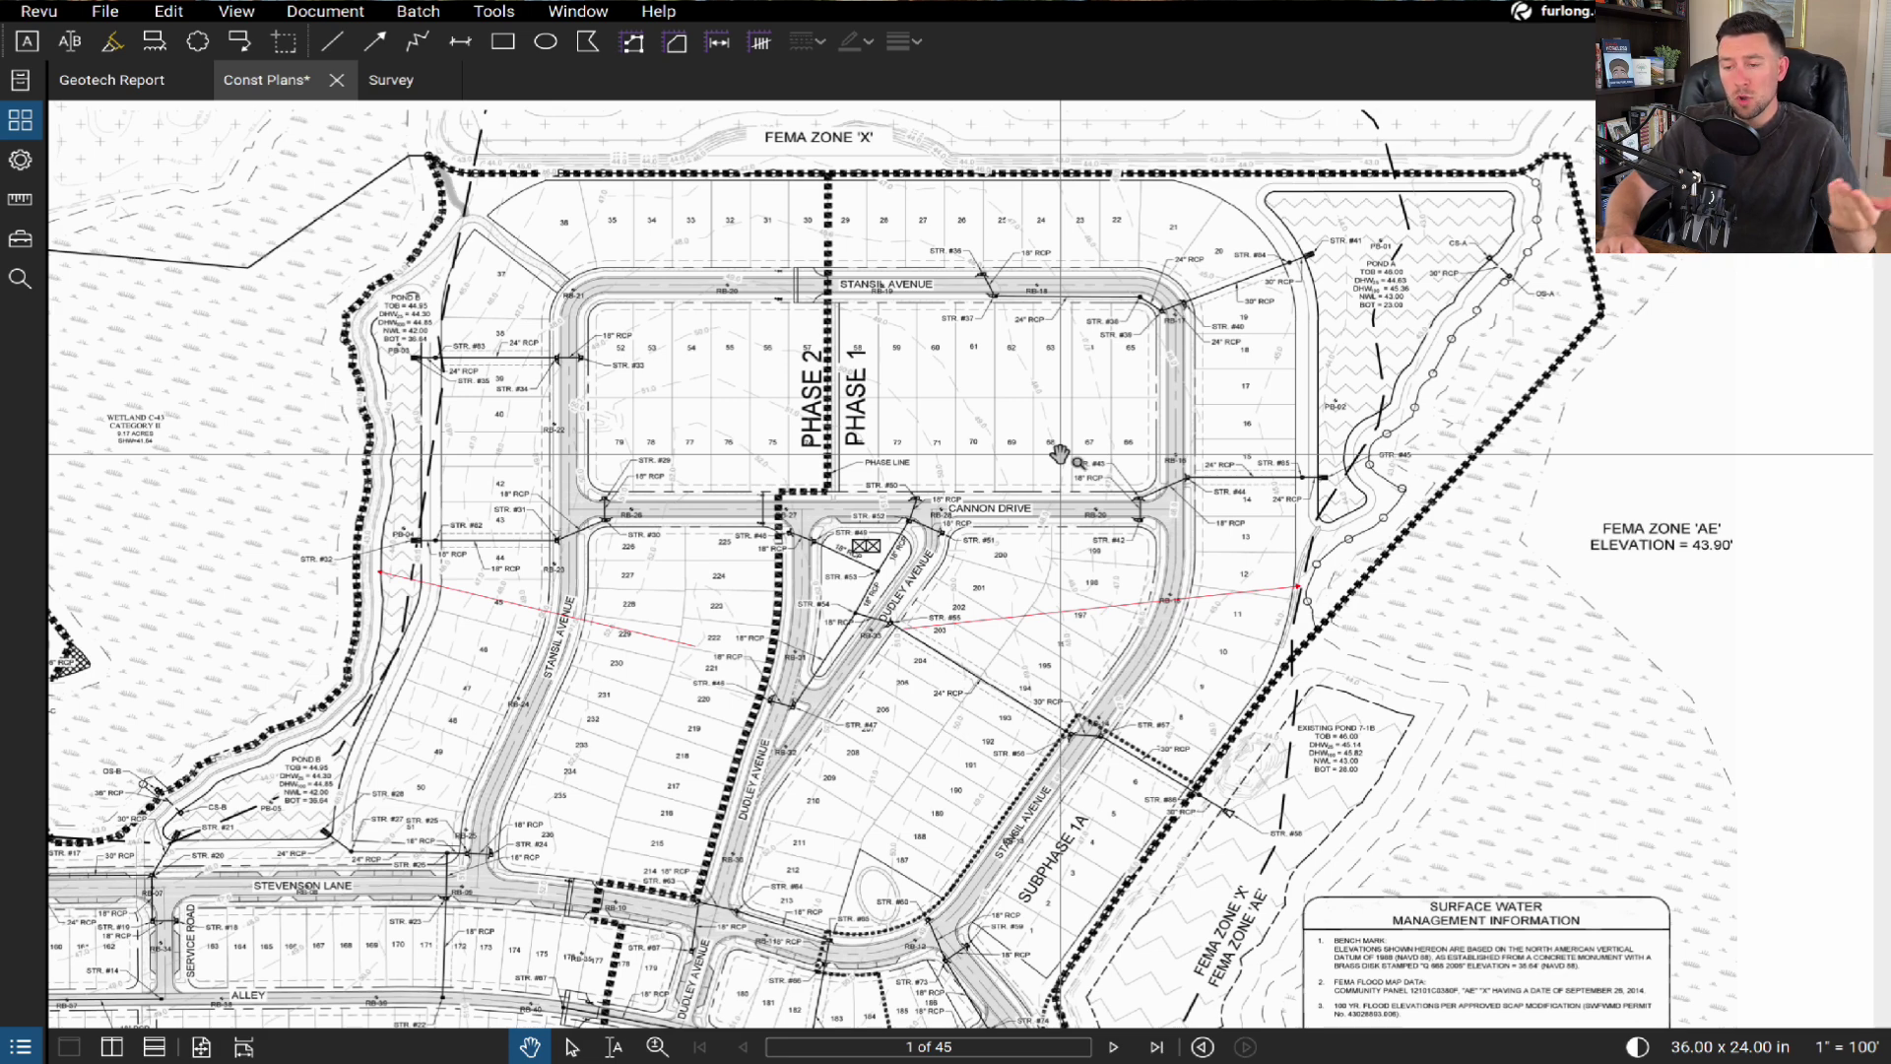
- Pan and zoom the Const Plans around the west wetland, then return to the Geotech Report page 22
left_click_drag(1059, 454, 1192, 450)
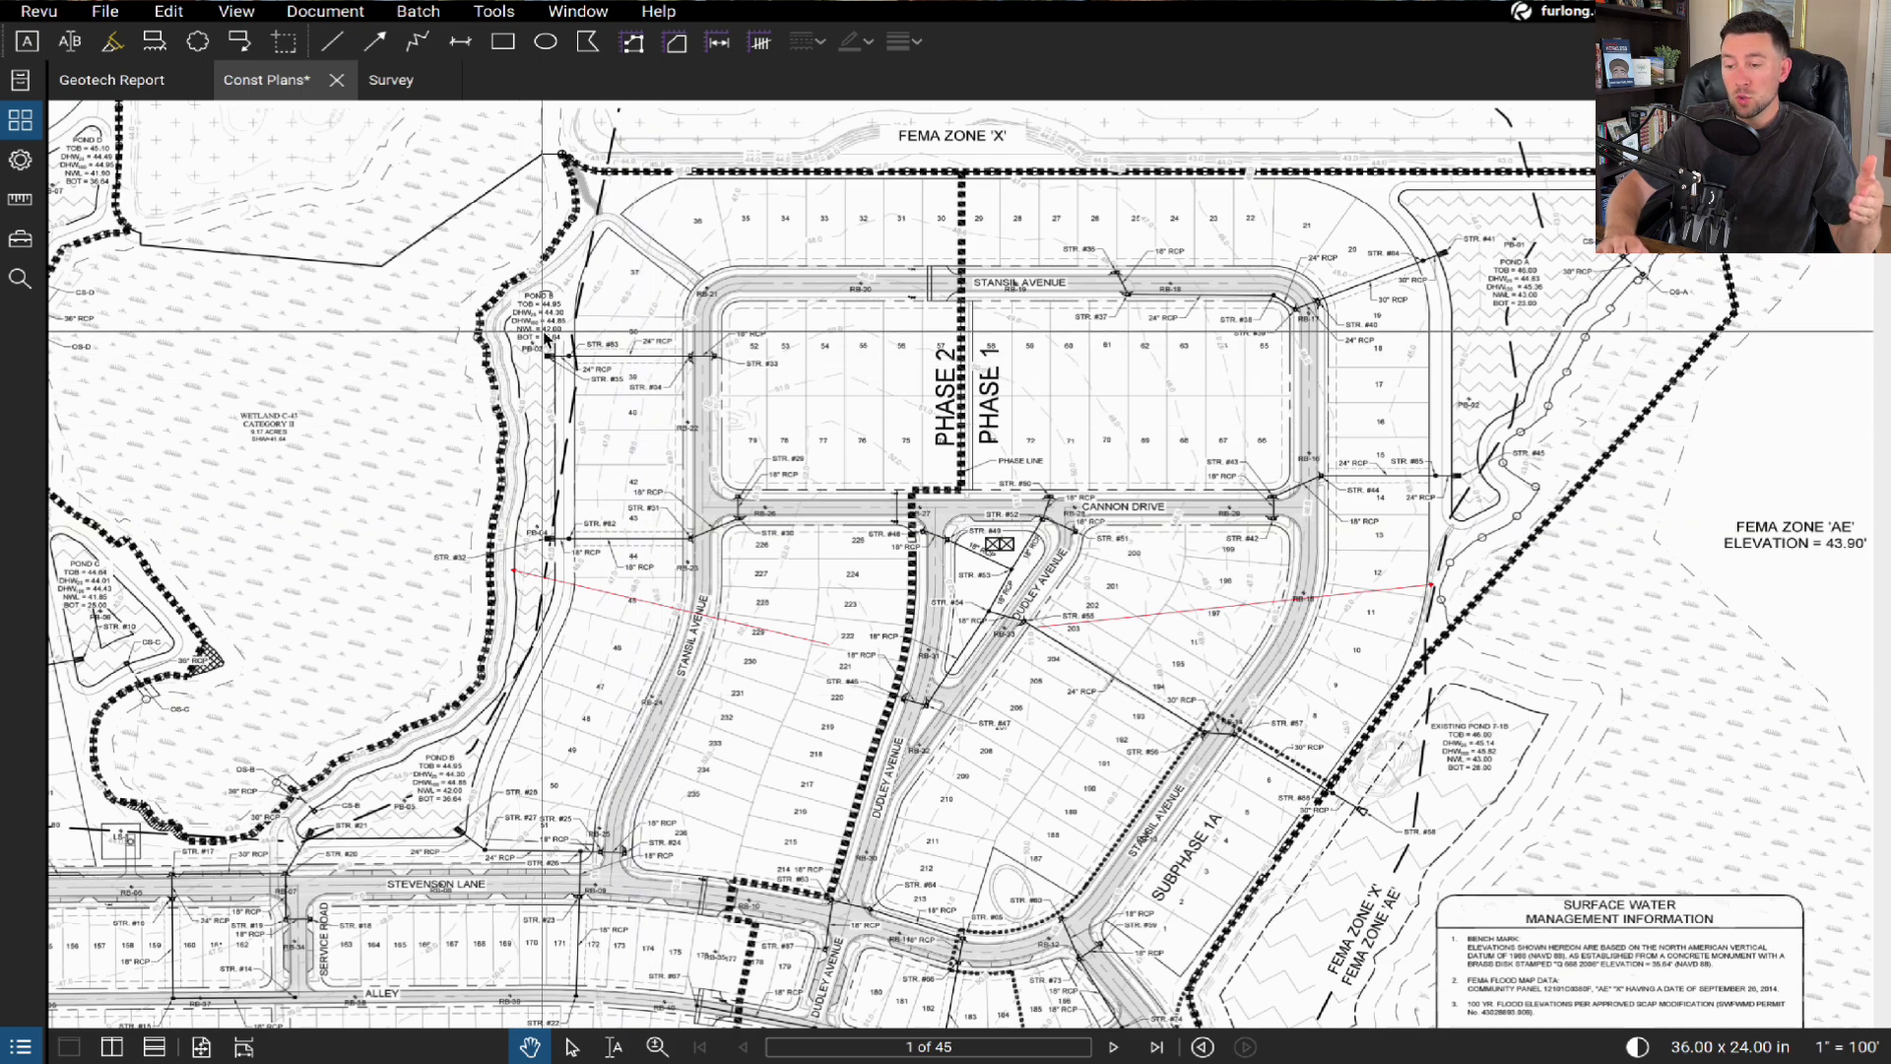
scroll(532, 312, "up", 1)
scroll(532, 312, "up", 5)
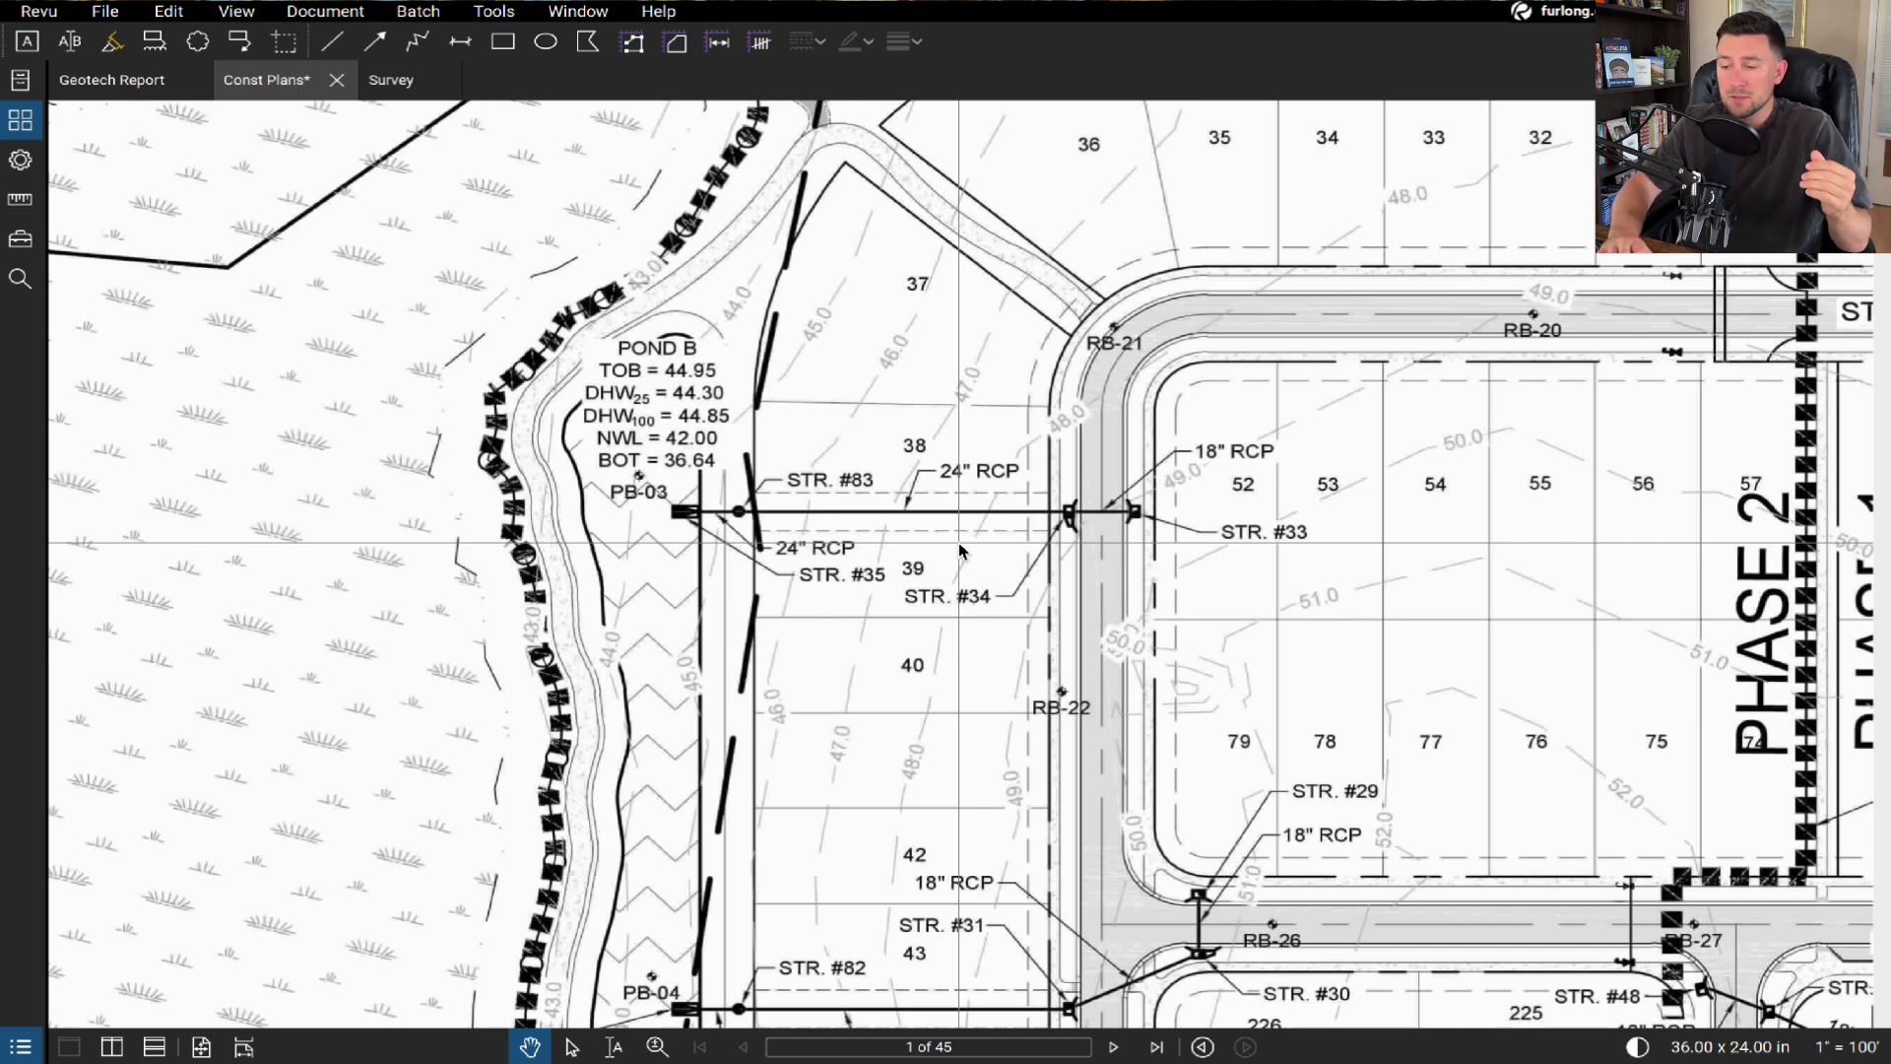
scroll(960, 549, "down", 5)
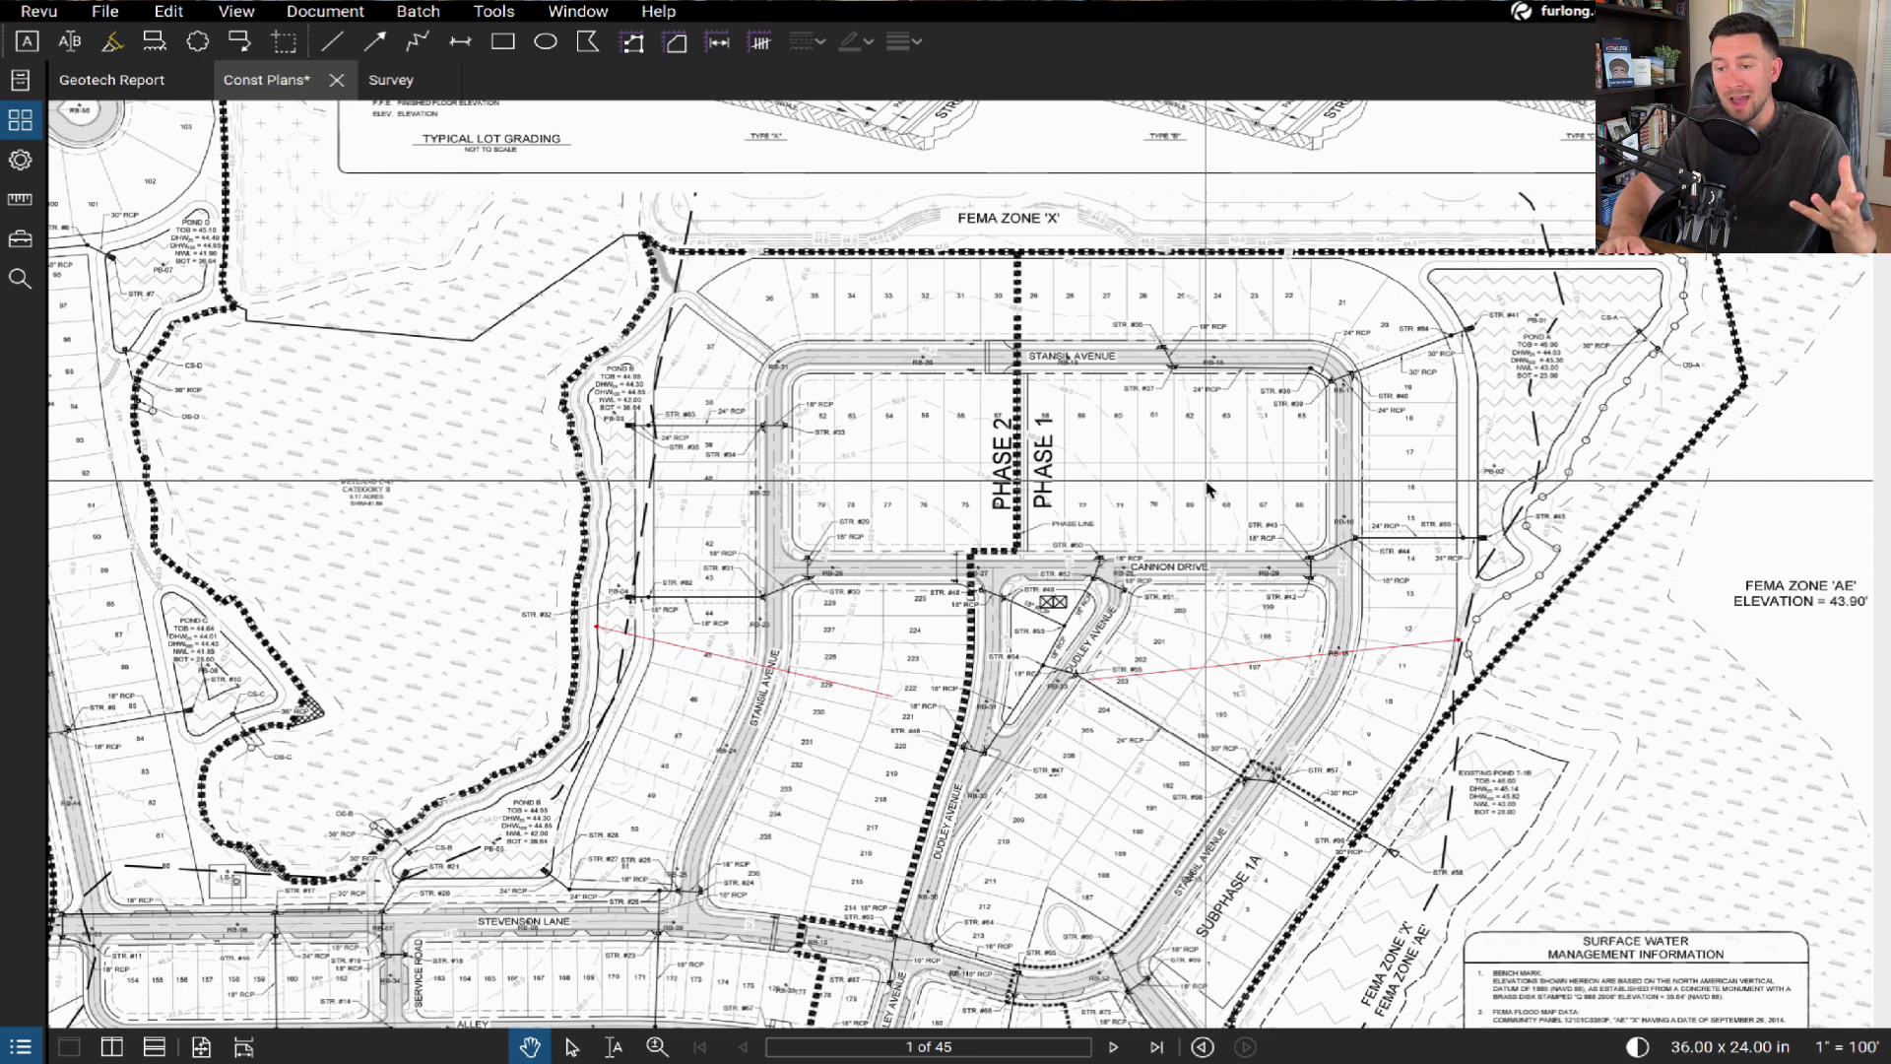
left_click(98, 80)
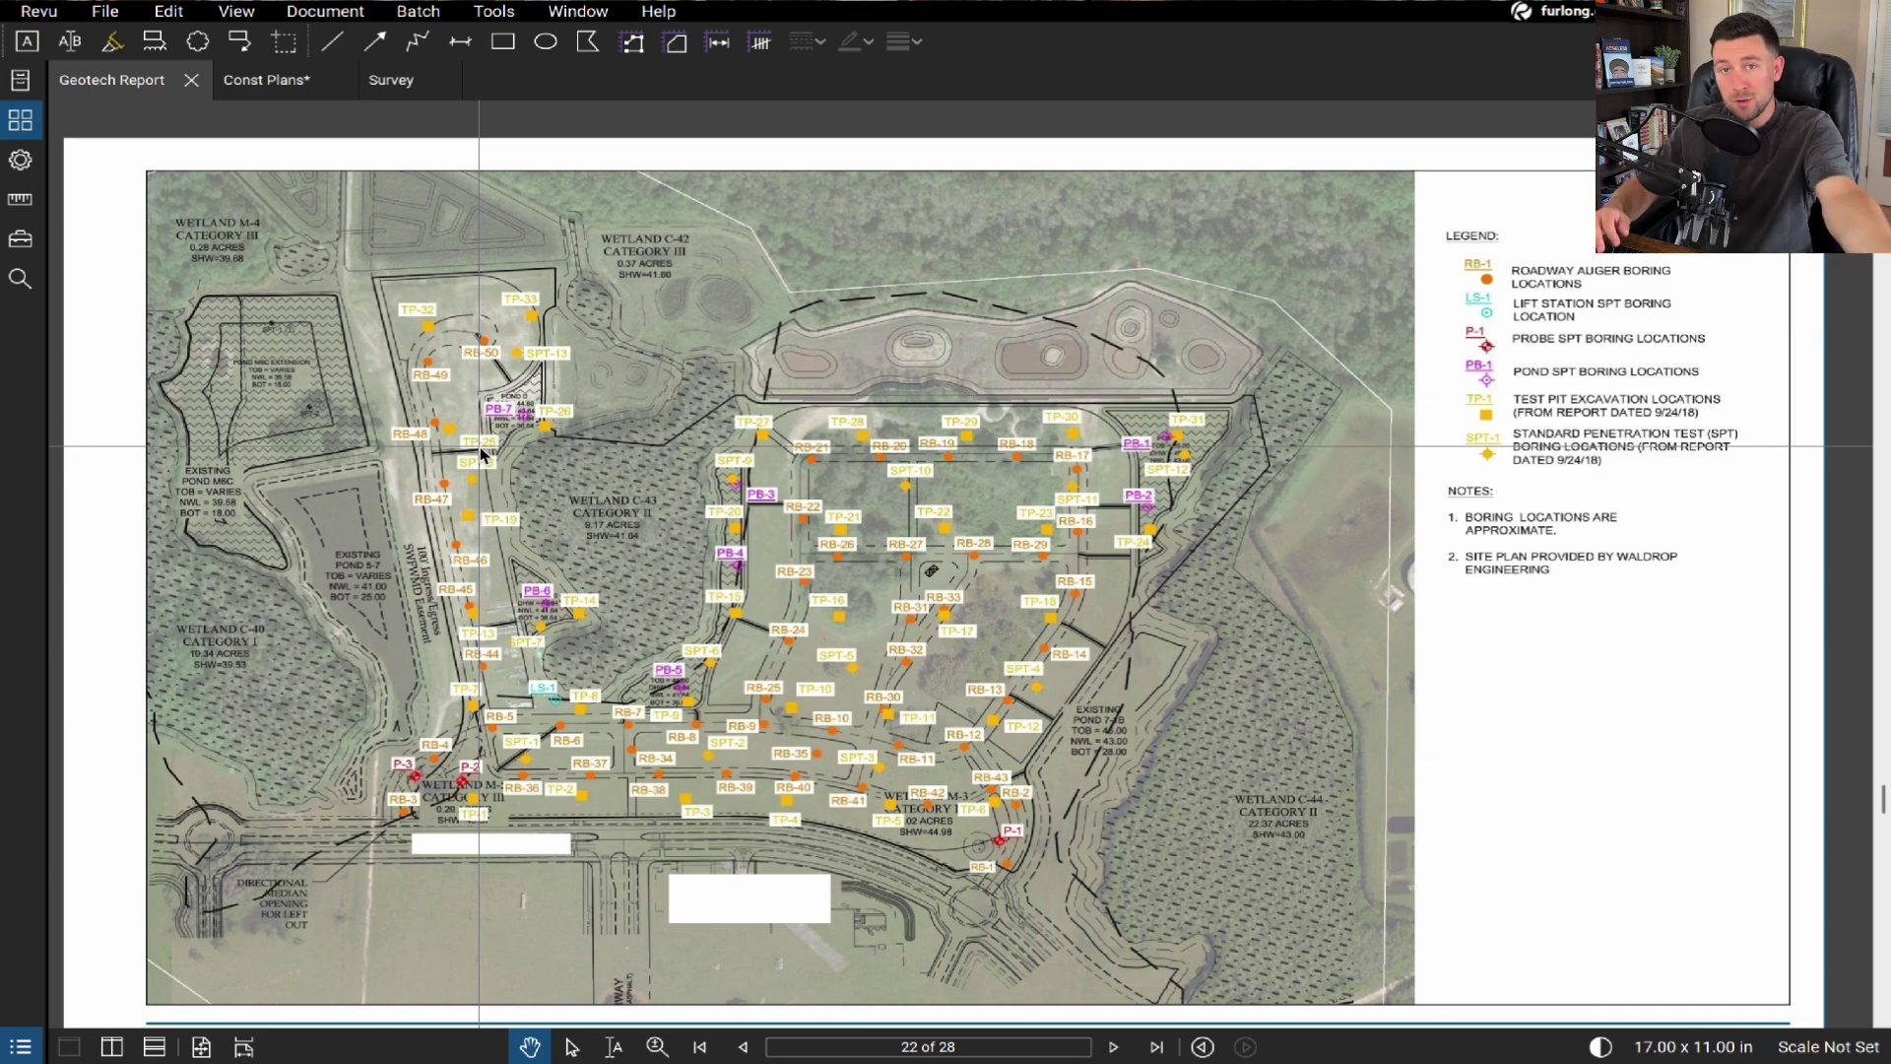
key("n")
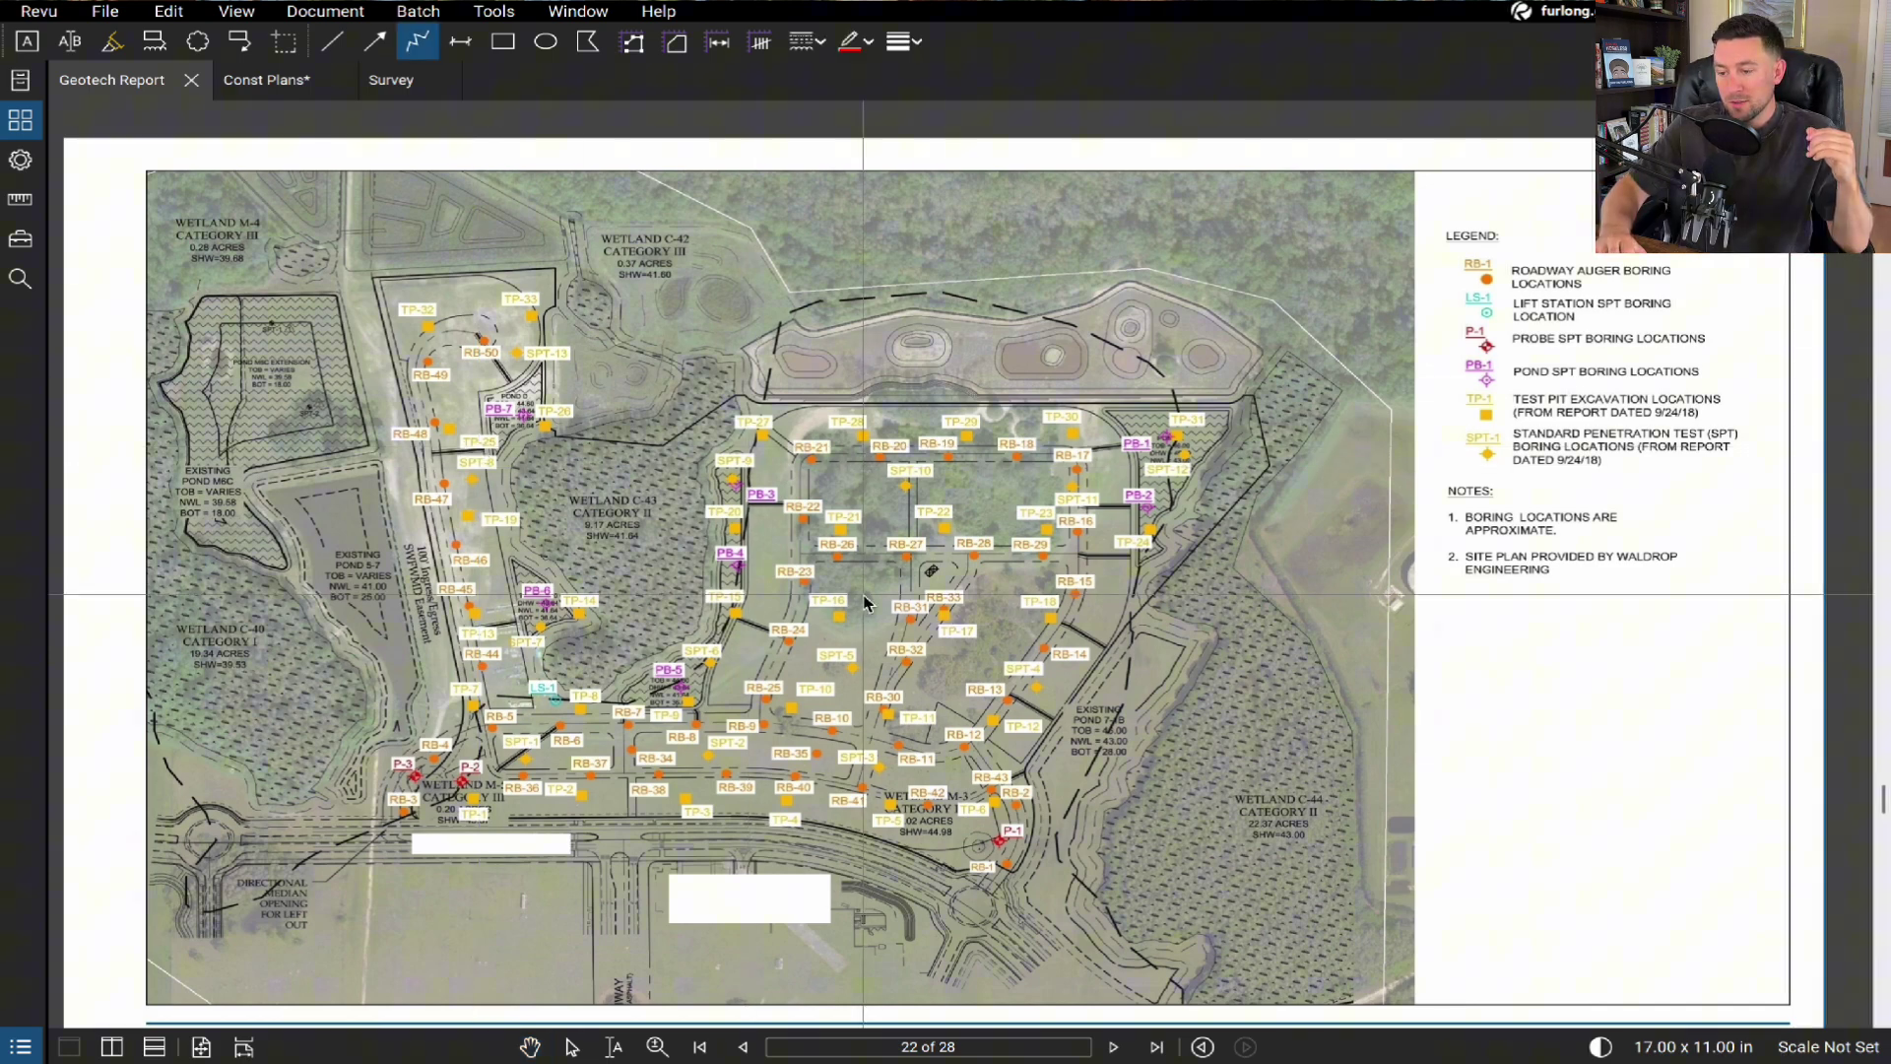
left_click(779, 770)
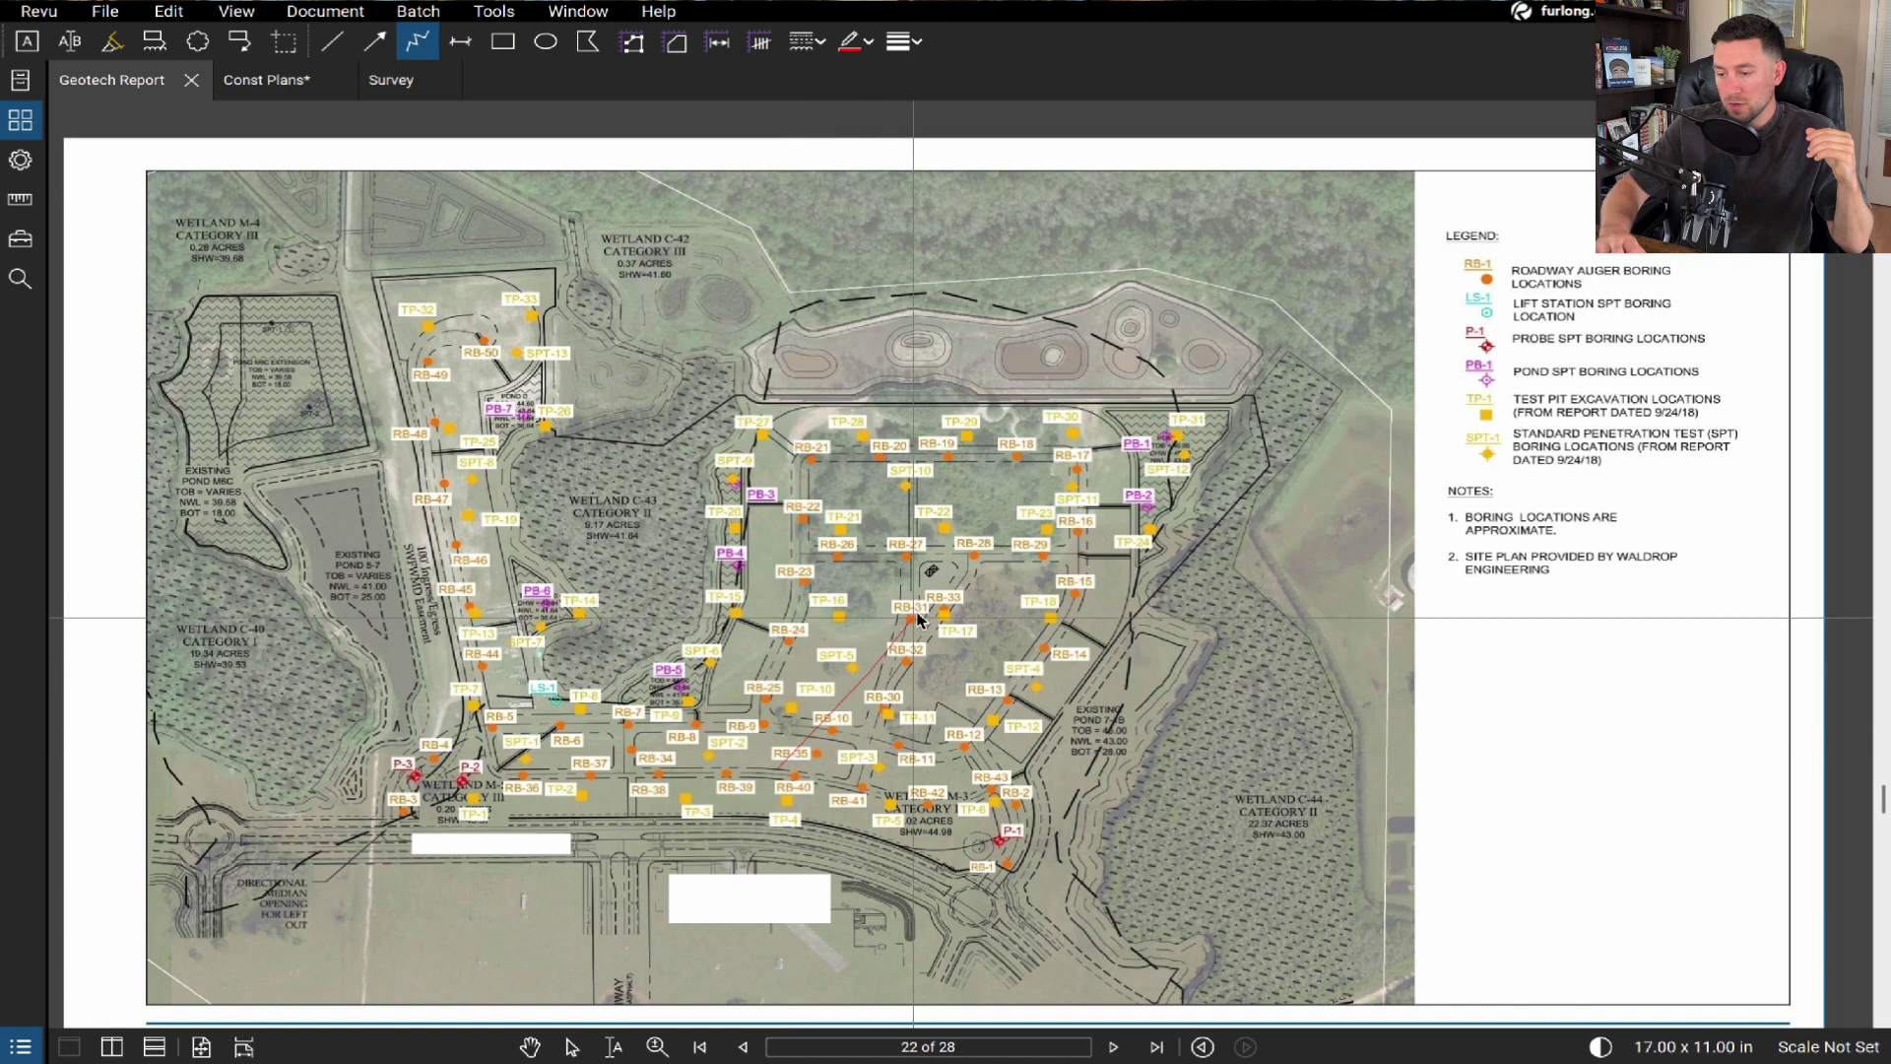
left_click(868, 673)
left_click(941, 569)
double_click(973, 414)
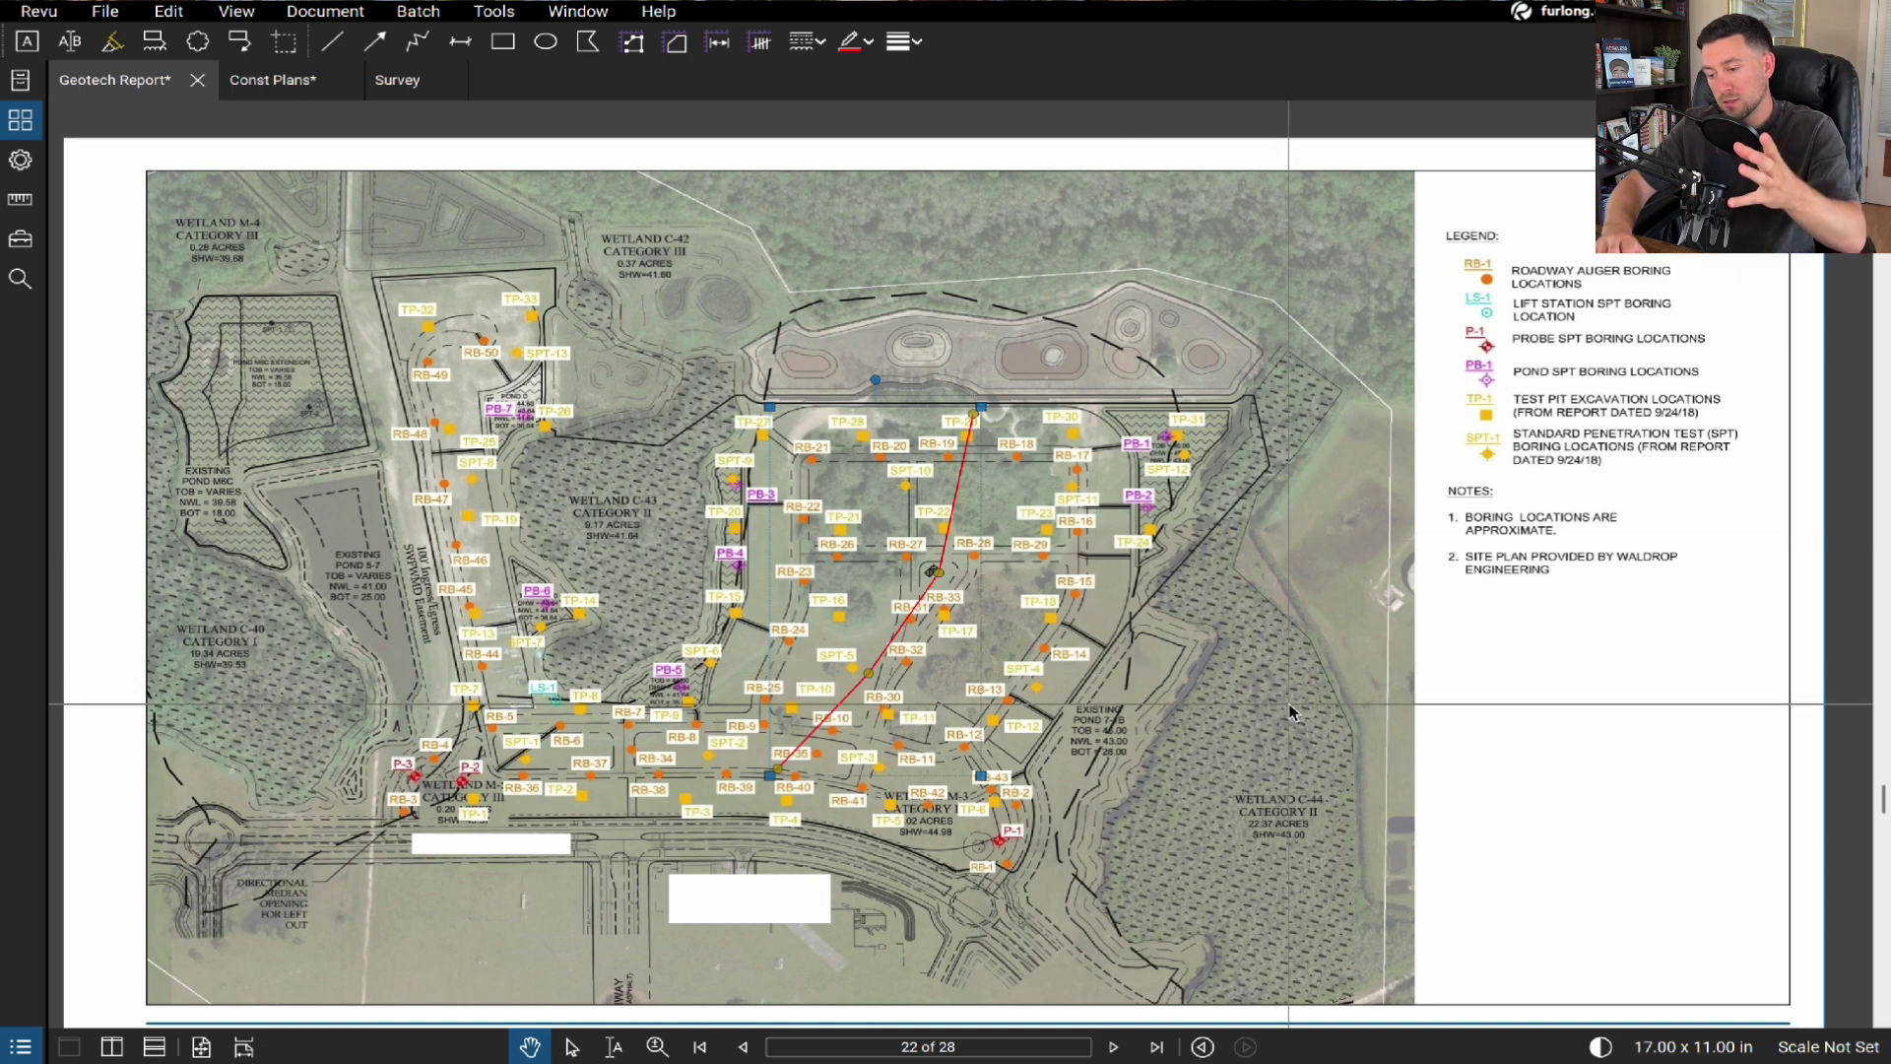
key("Delete")
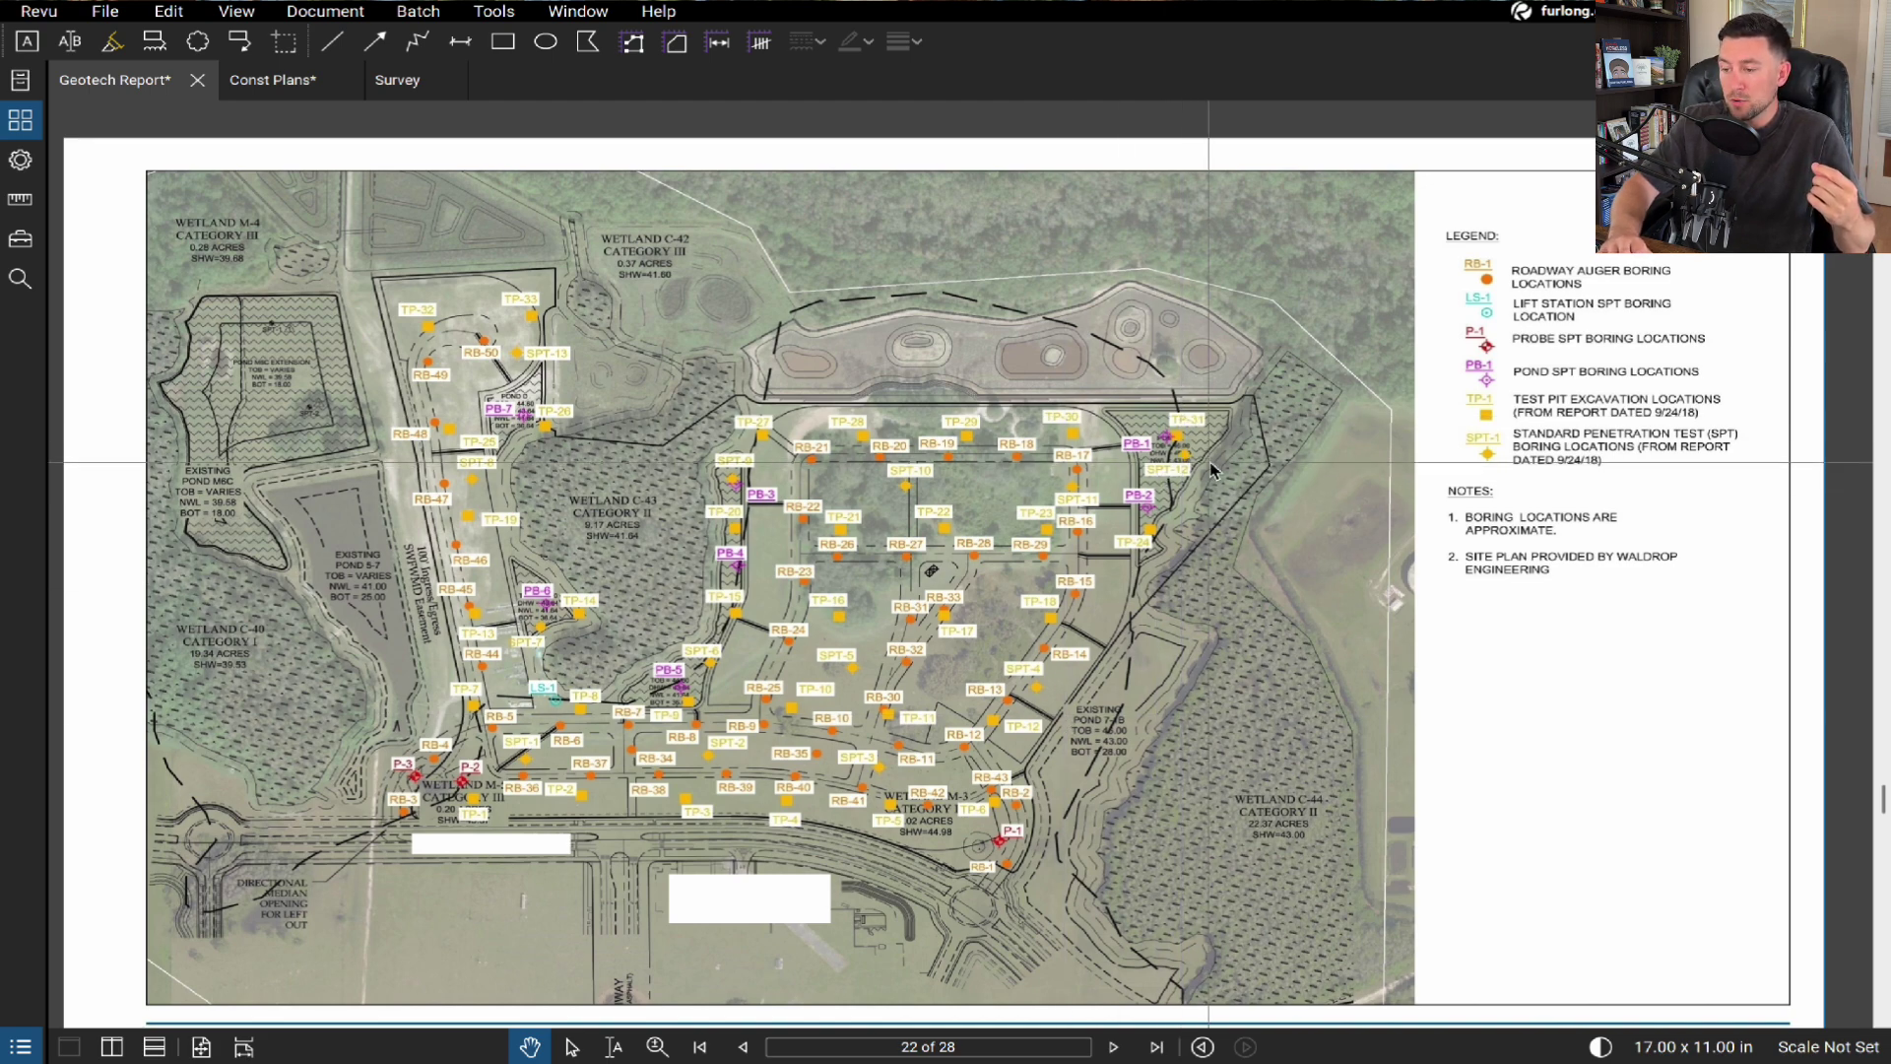
- Zoom in on pond borings PB-1, PB-2 and TP-31 at the northeast pond
scroll(1130, 430, "up", 5)
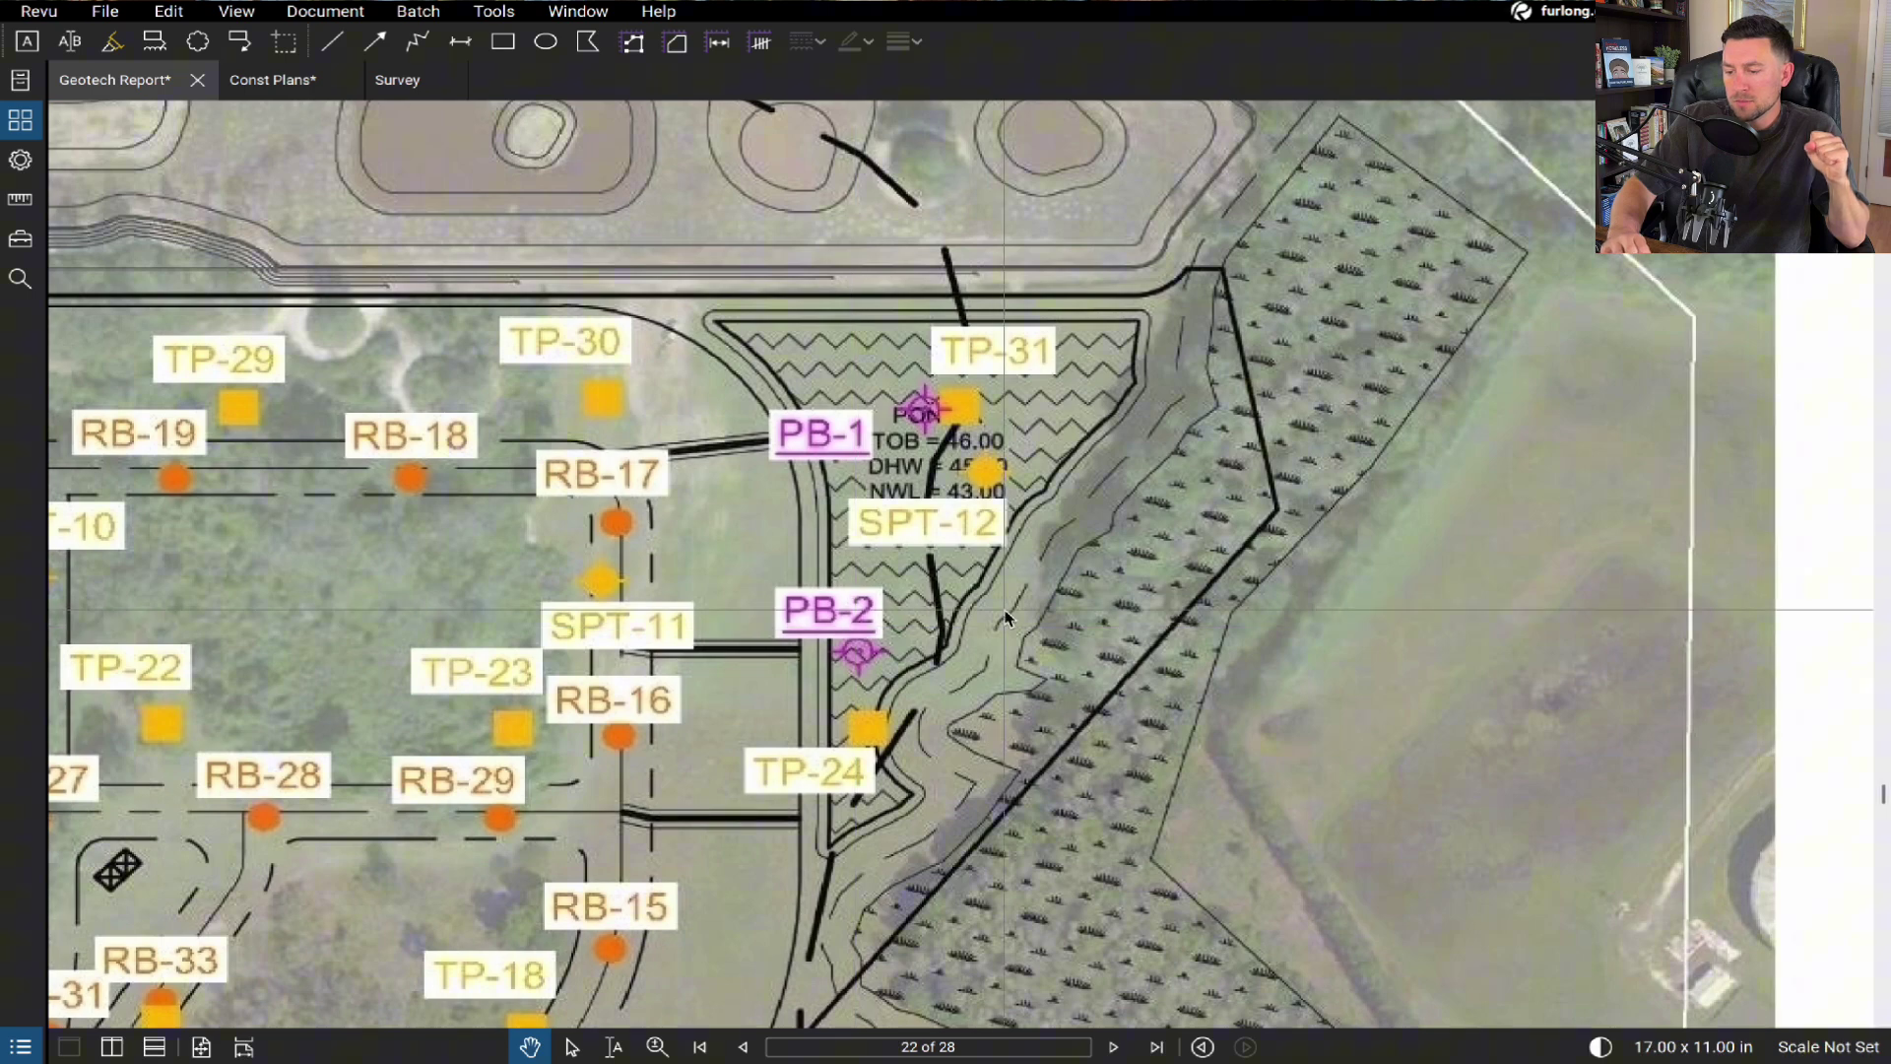
- Zoom out to show Existing Pond 7-B beside Wetland C-44, then bring up the View menu
scroll(1039, 463, "down", 3)
scroll(1039, 463, "down", 1)
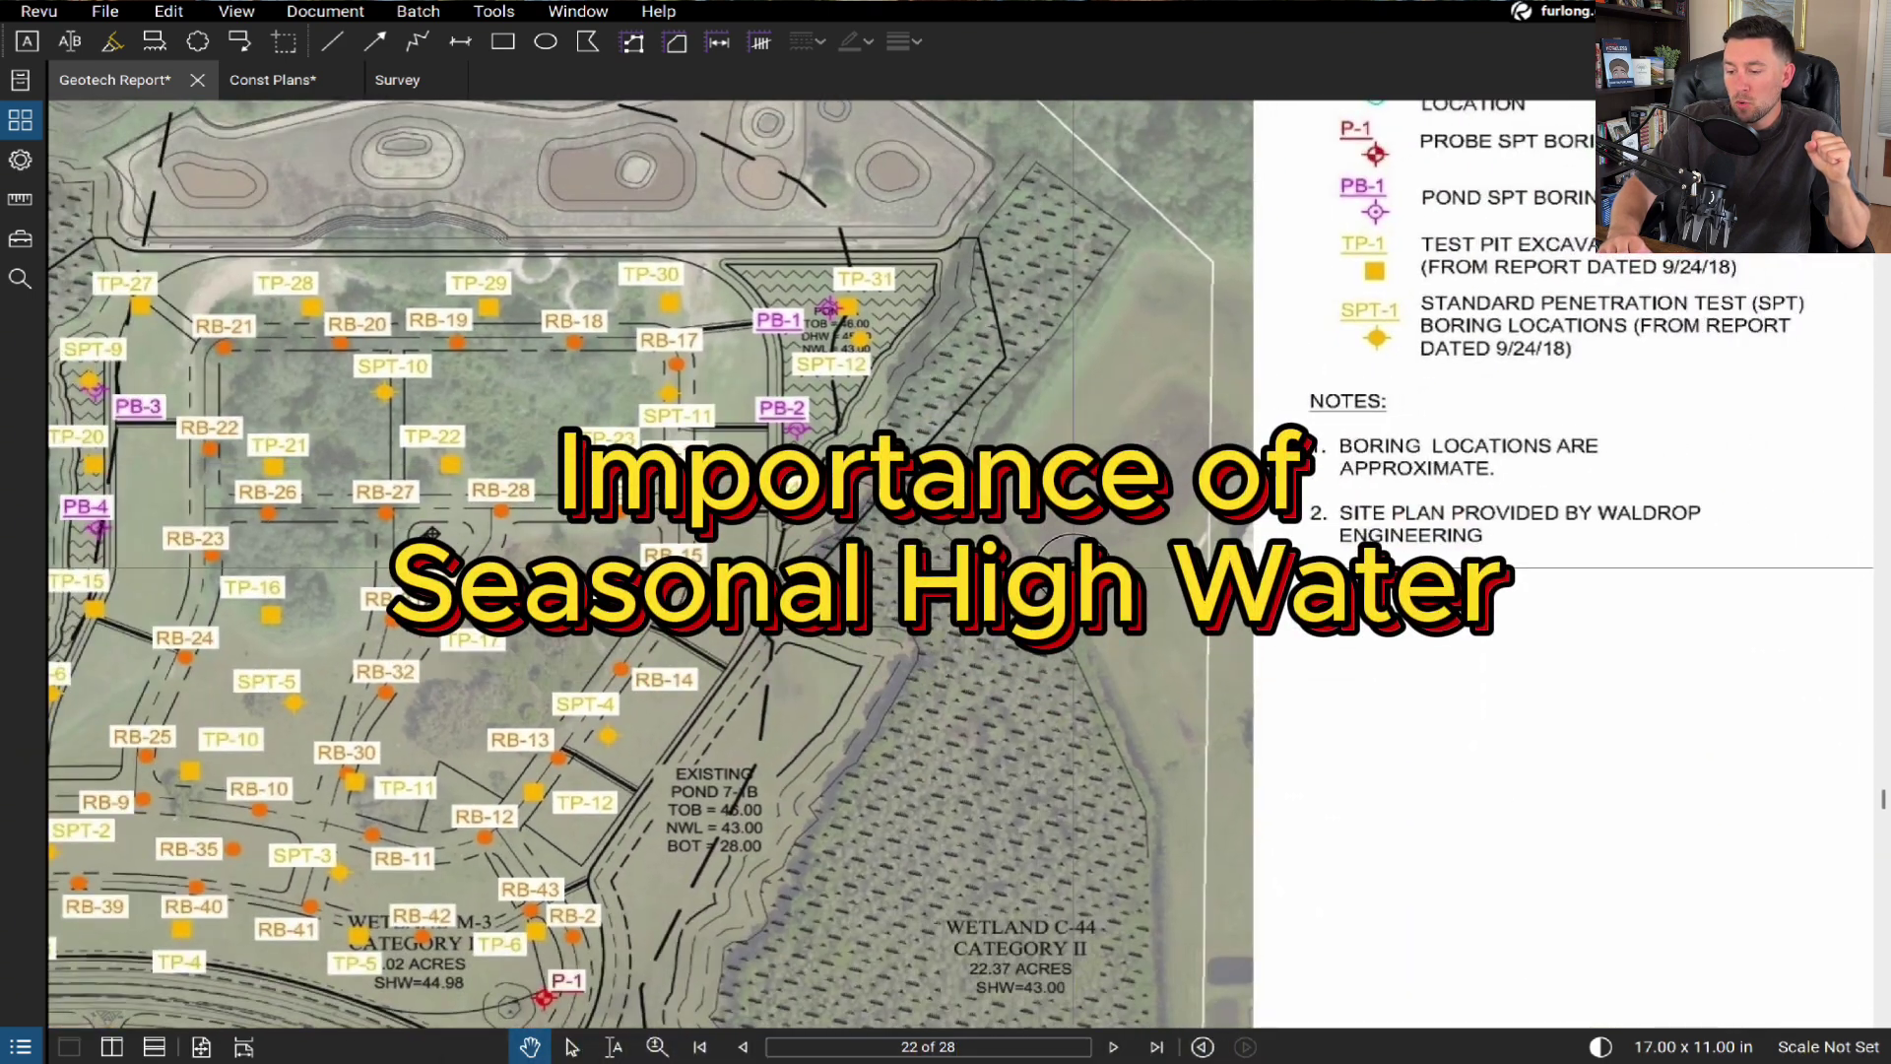
scroll(1036, 547, "down", 1)
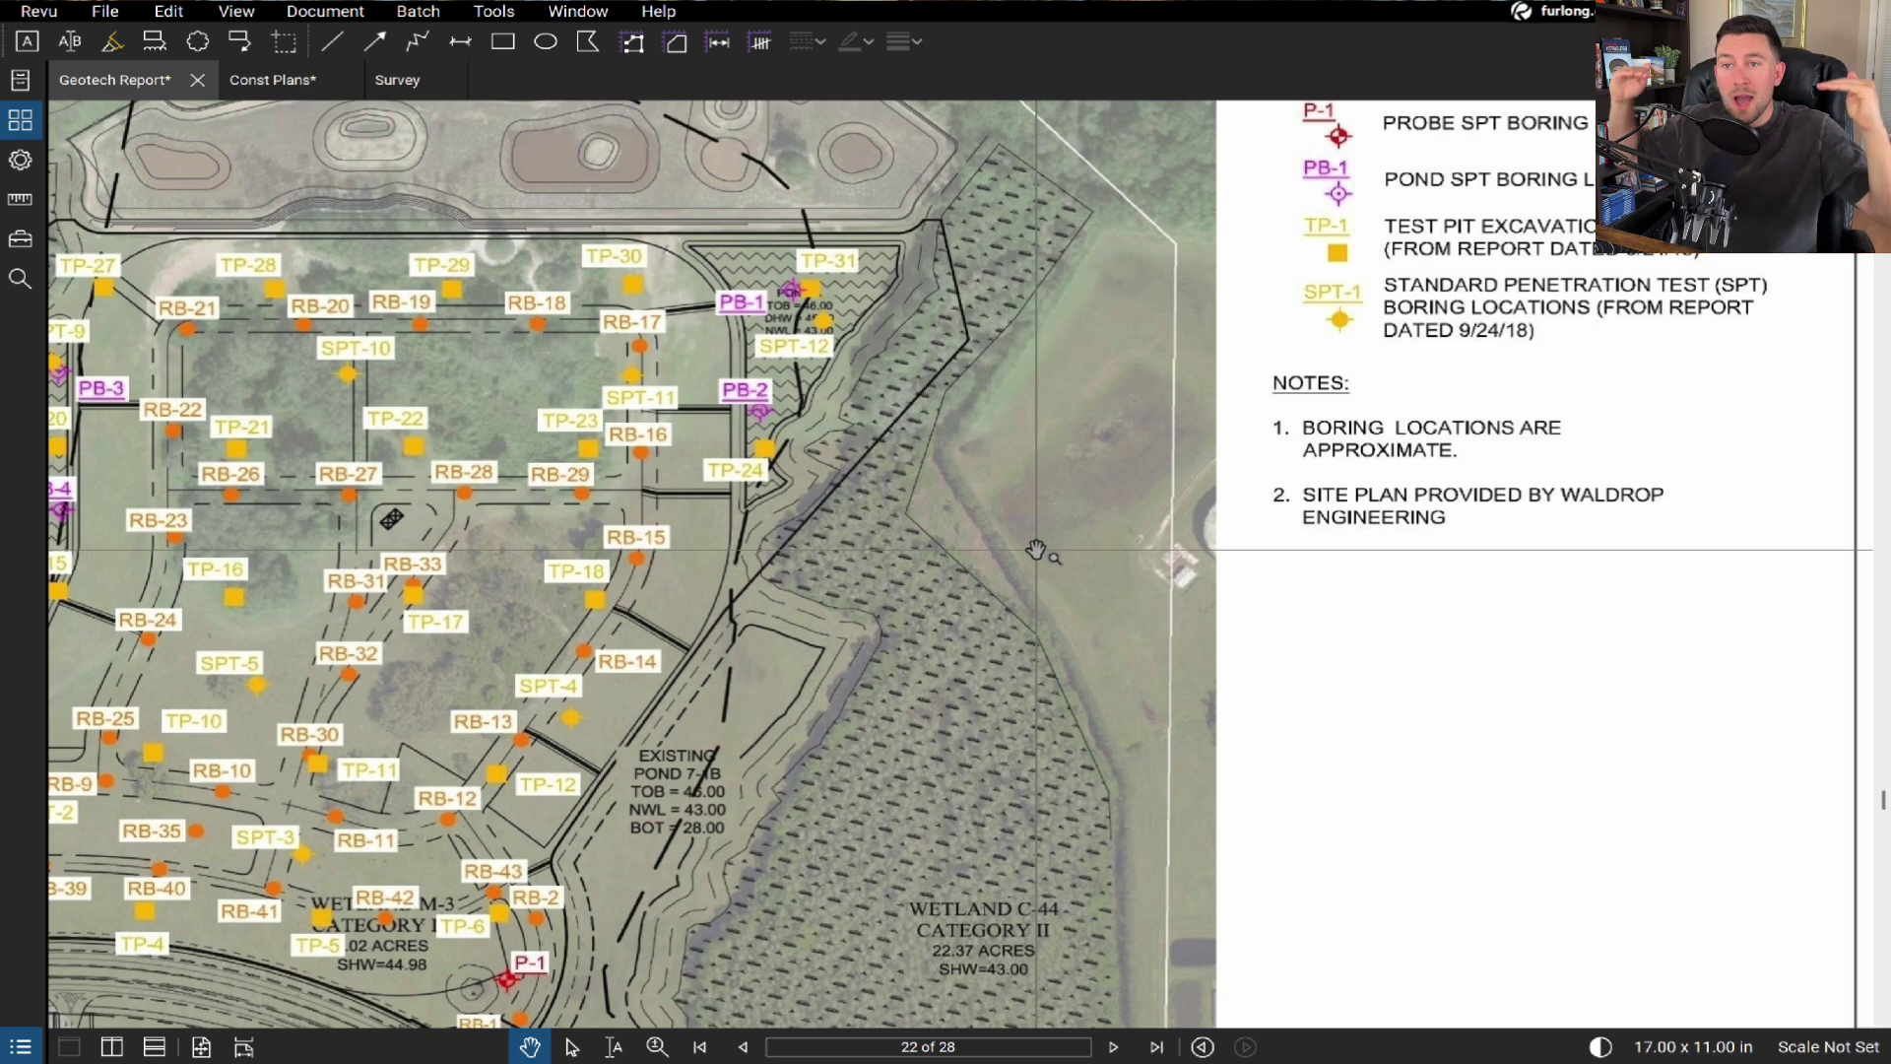
scroll(1037, 550, "down", 3)
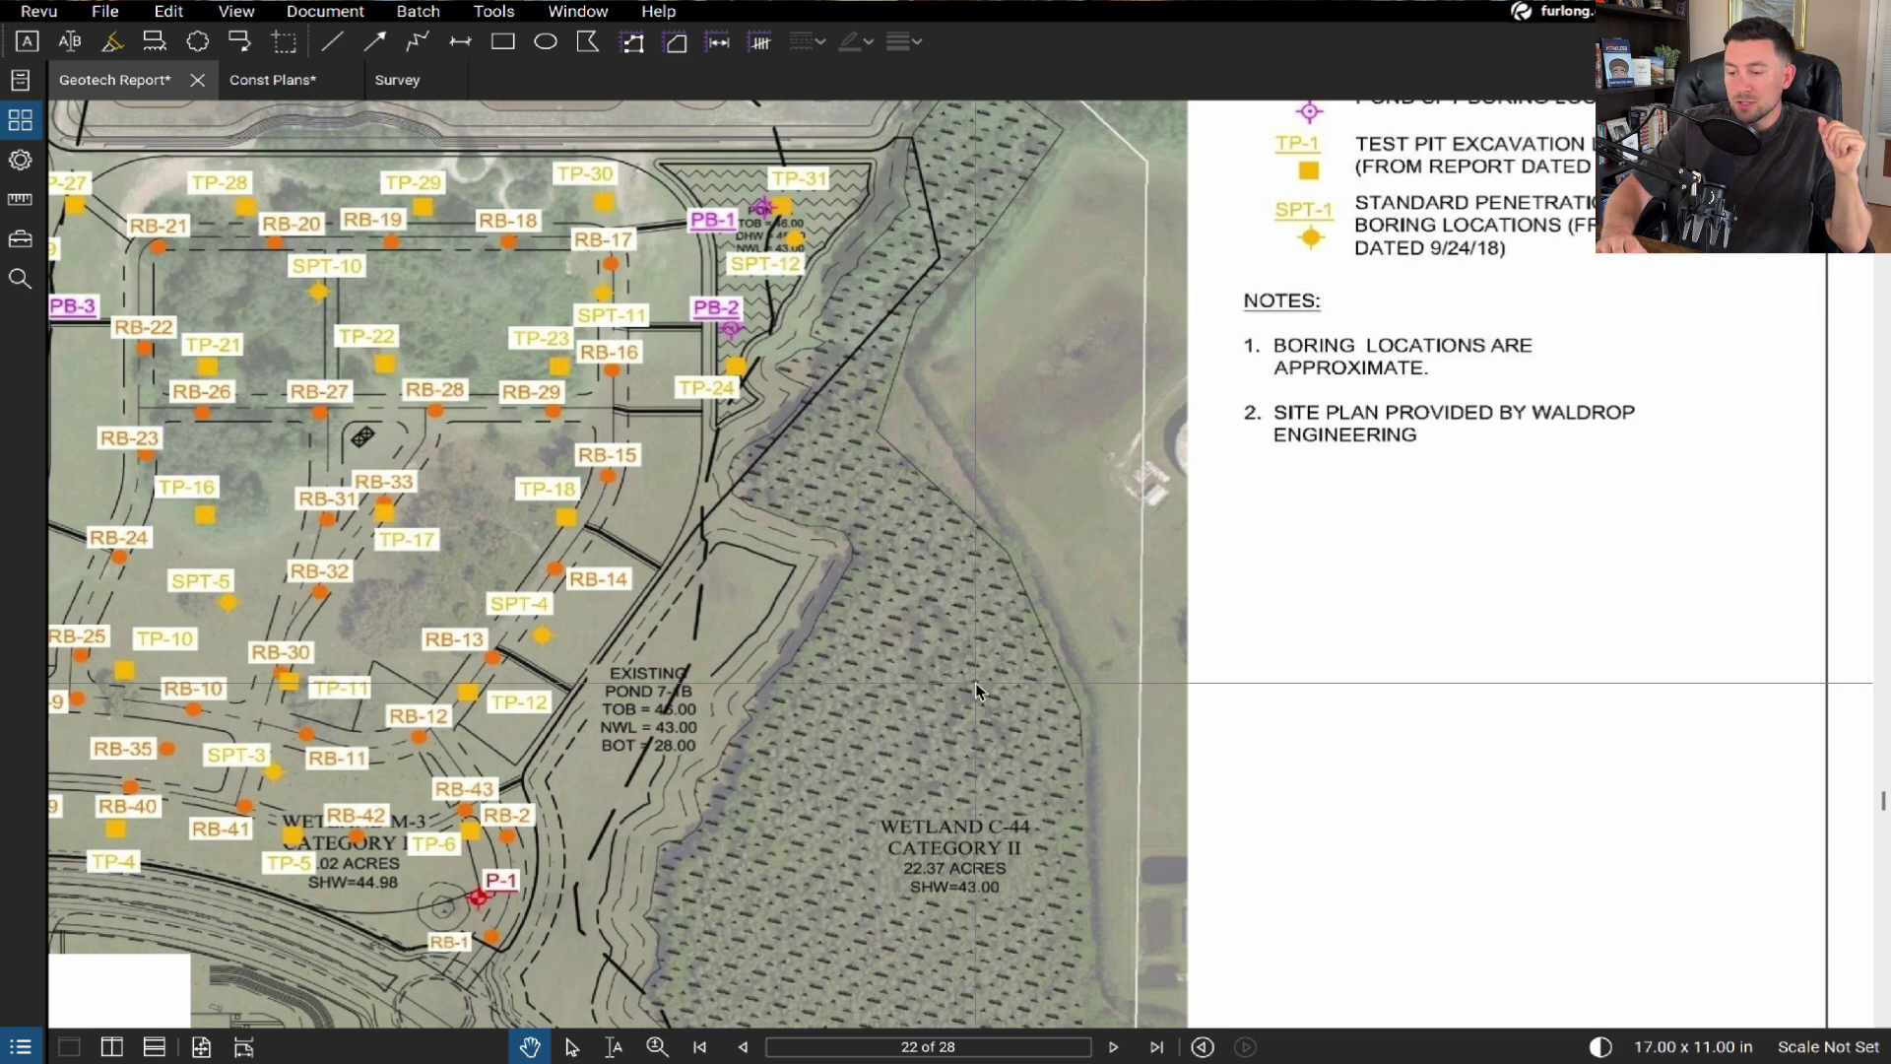
scroll(976, 689, "down", 2)
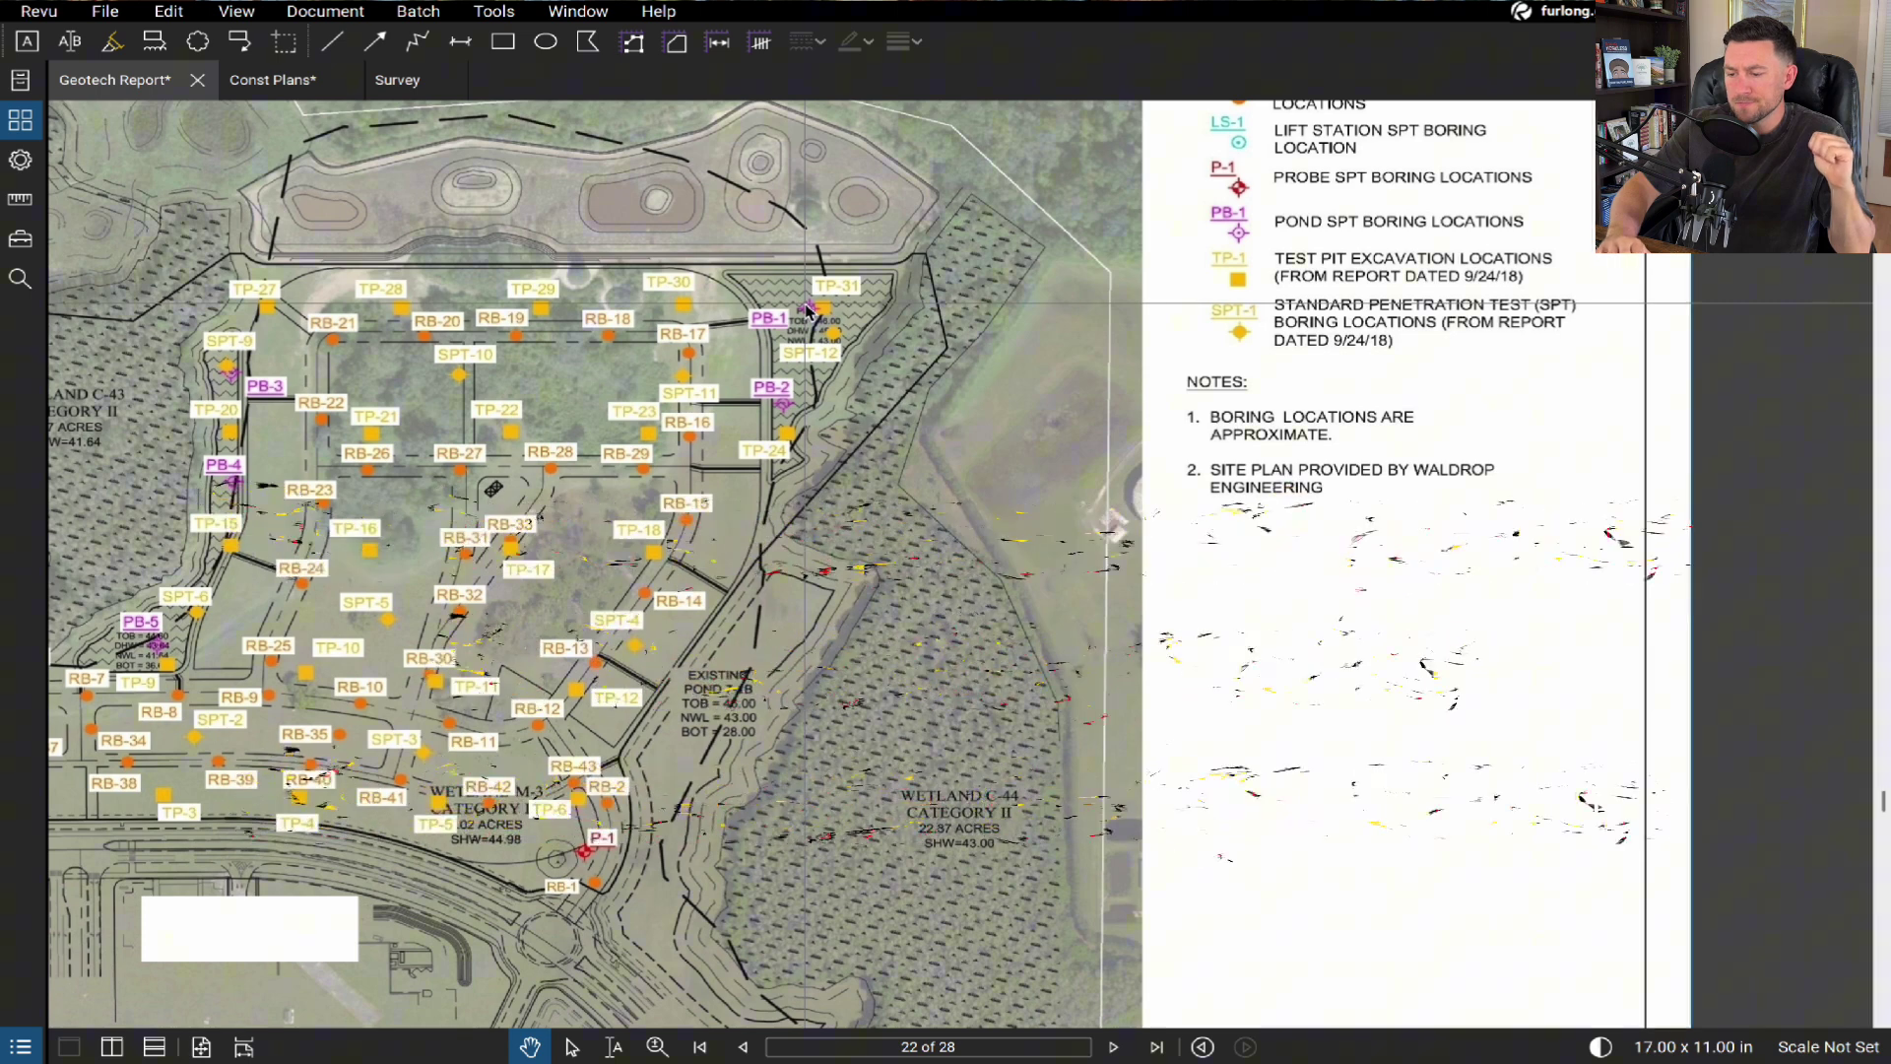
scroll(1088, 878, "up", 1)
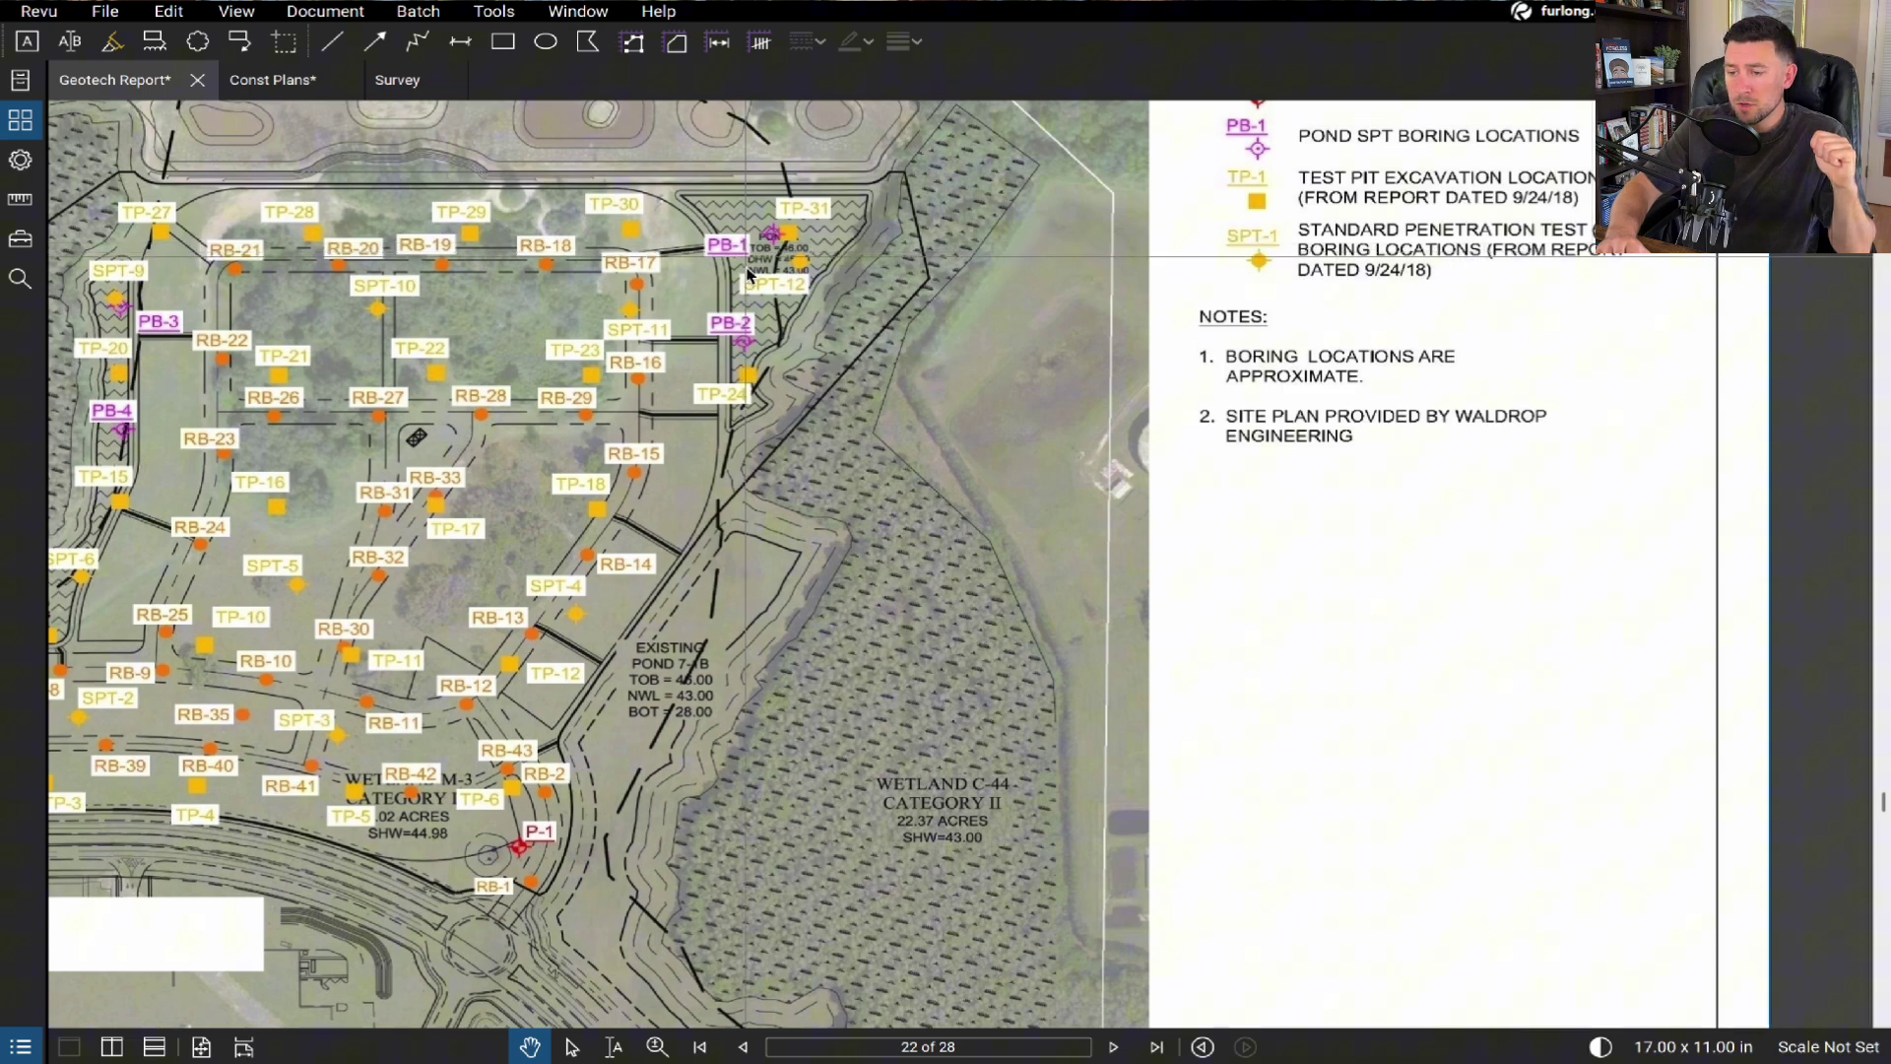
scroll(926, 451, "up", 2)
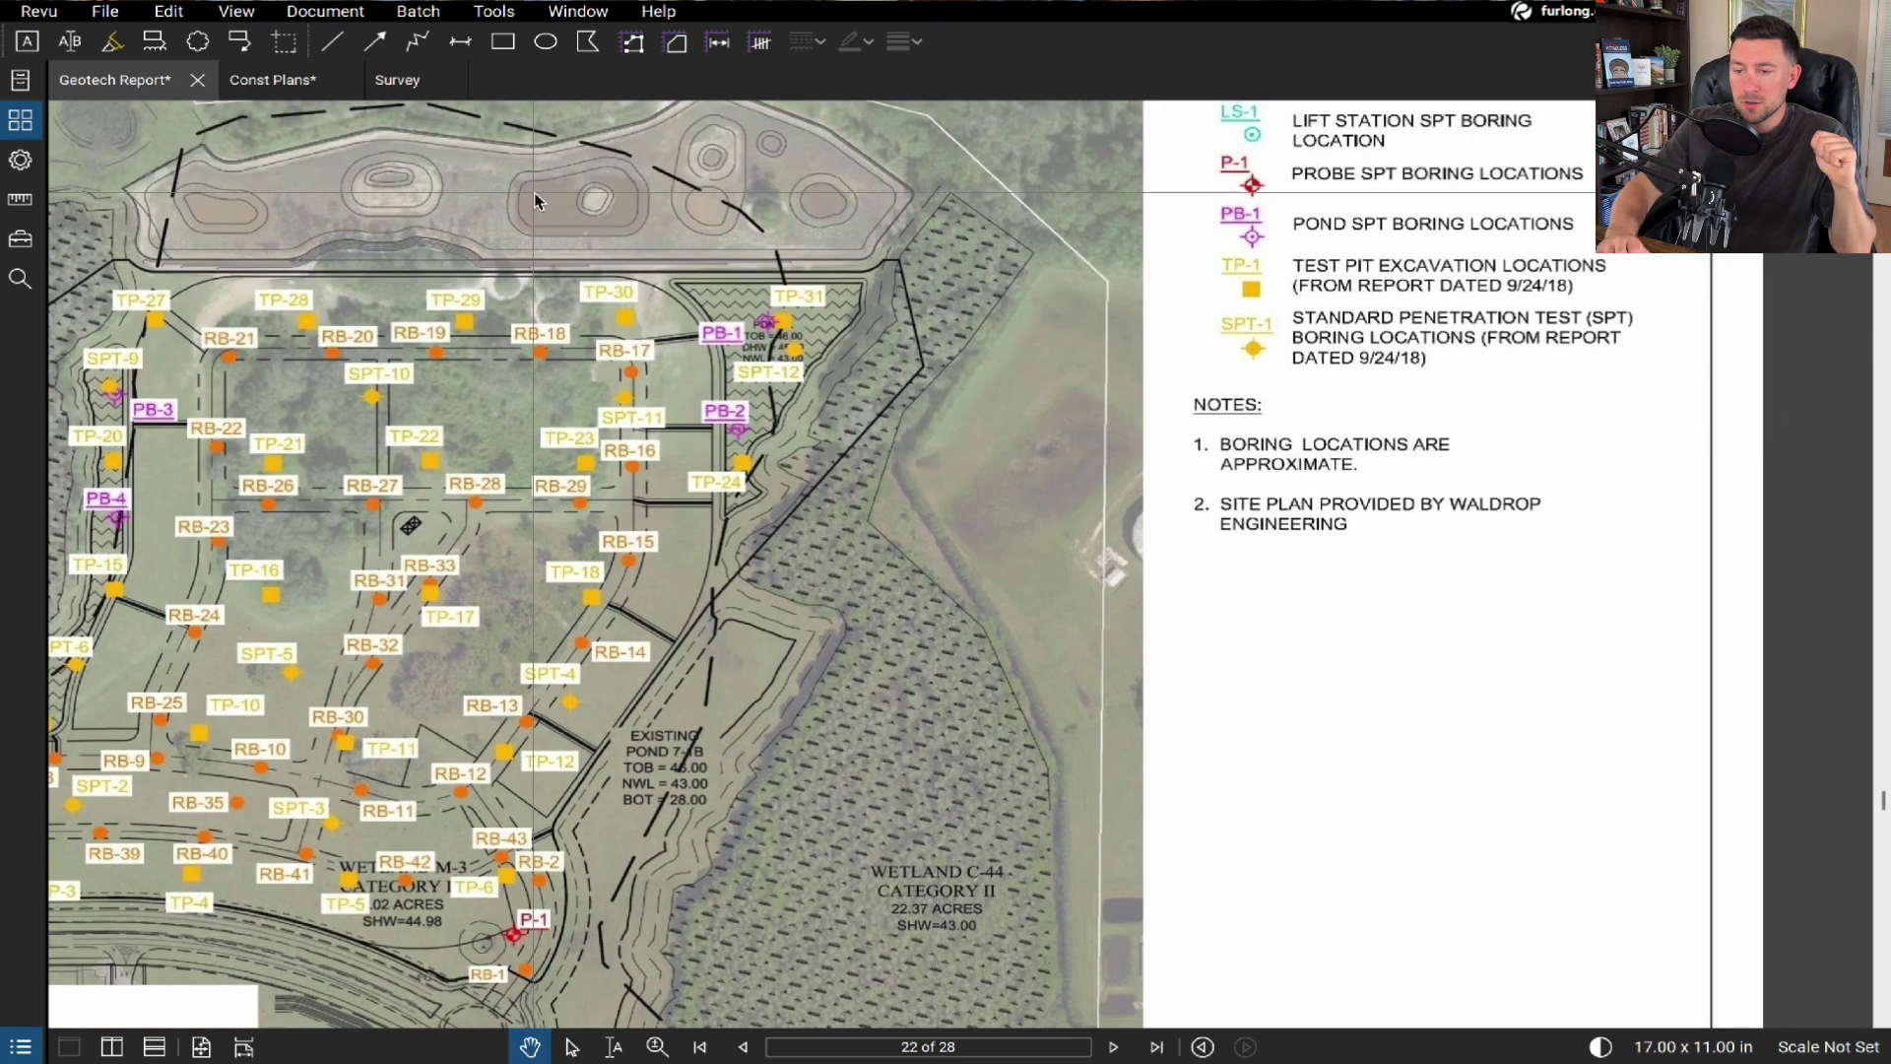
left_click(236, 14)
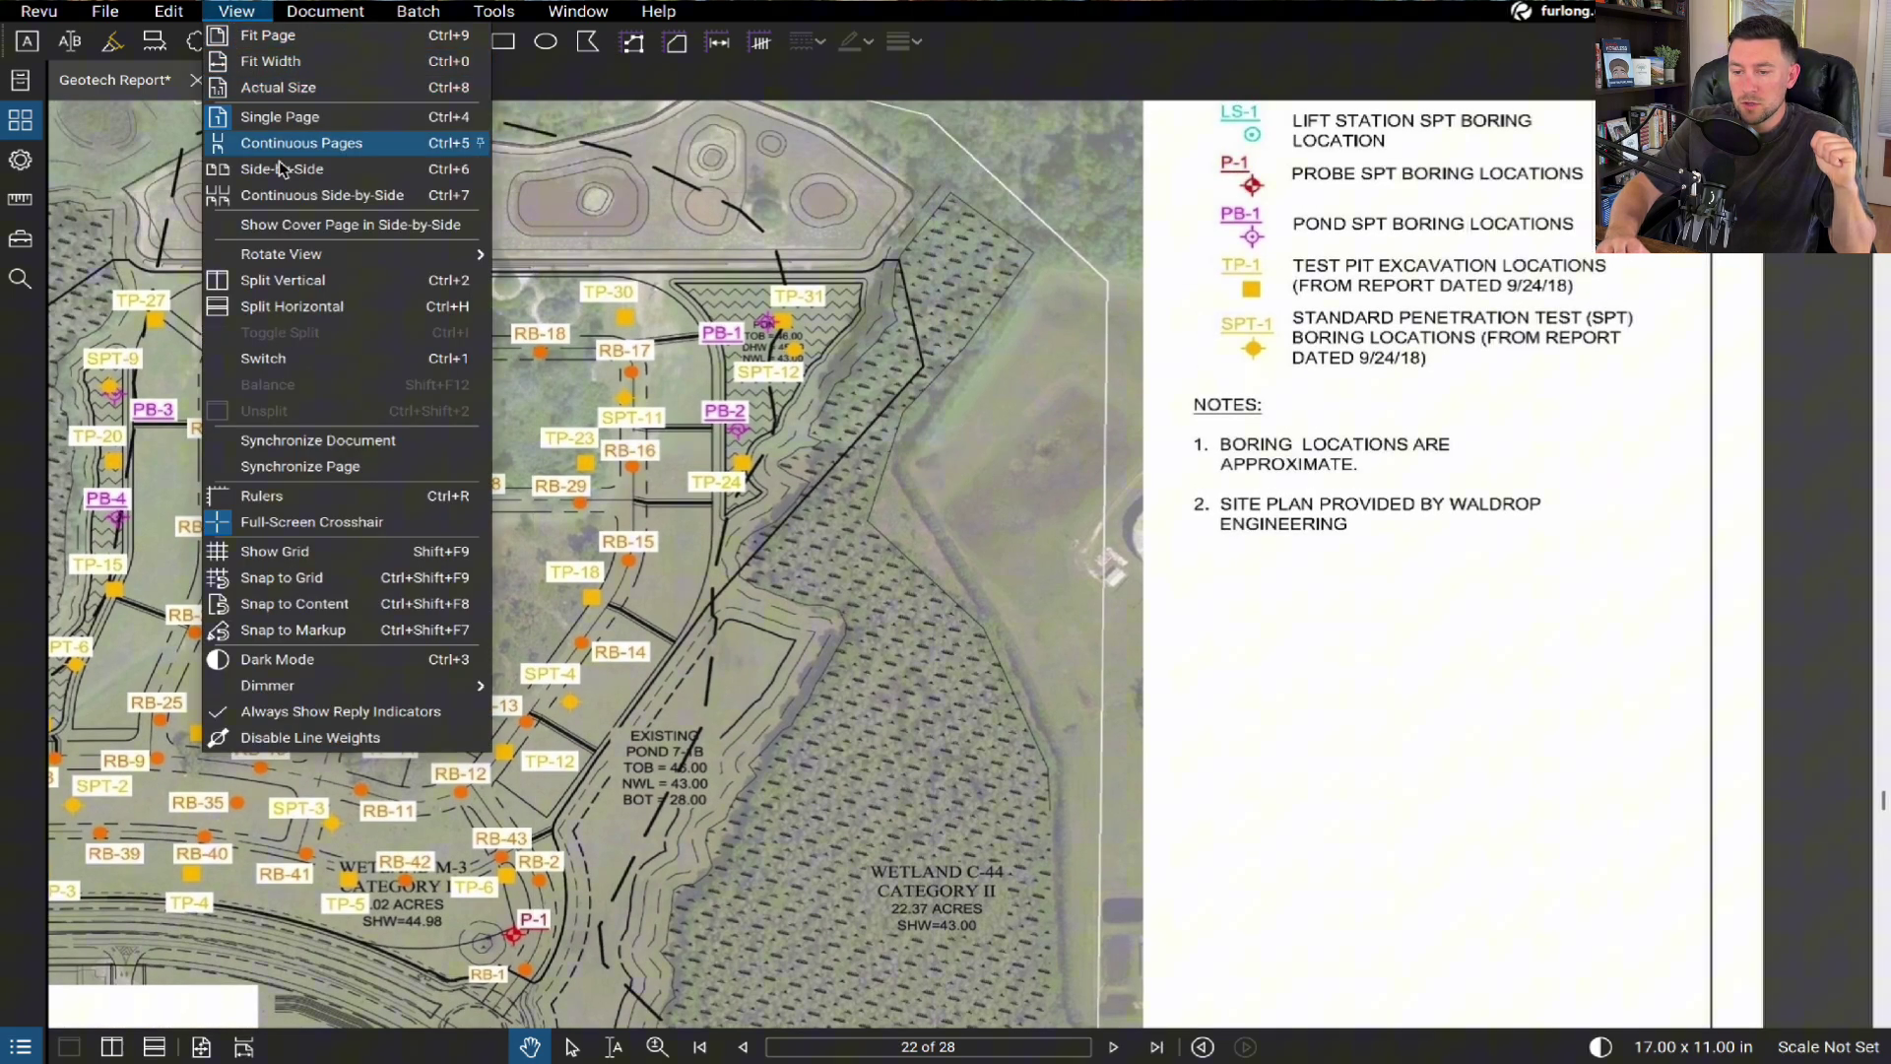
- Split the view side by side and show page 27's boring logs with thumbnails closed
left_click(283, 279)
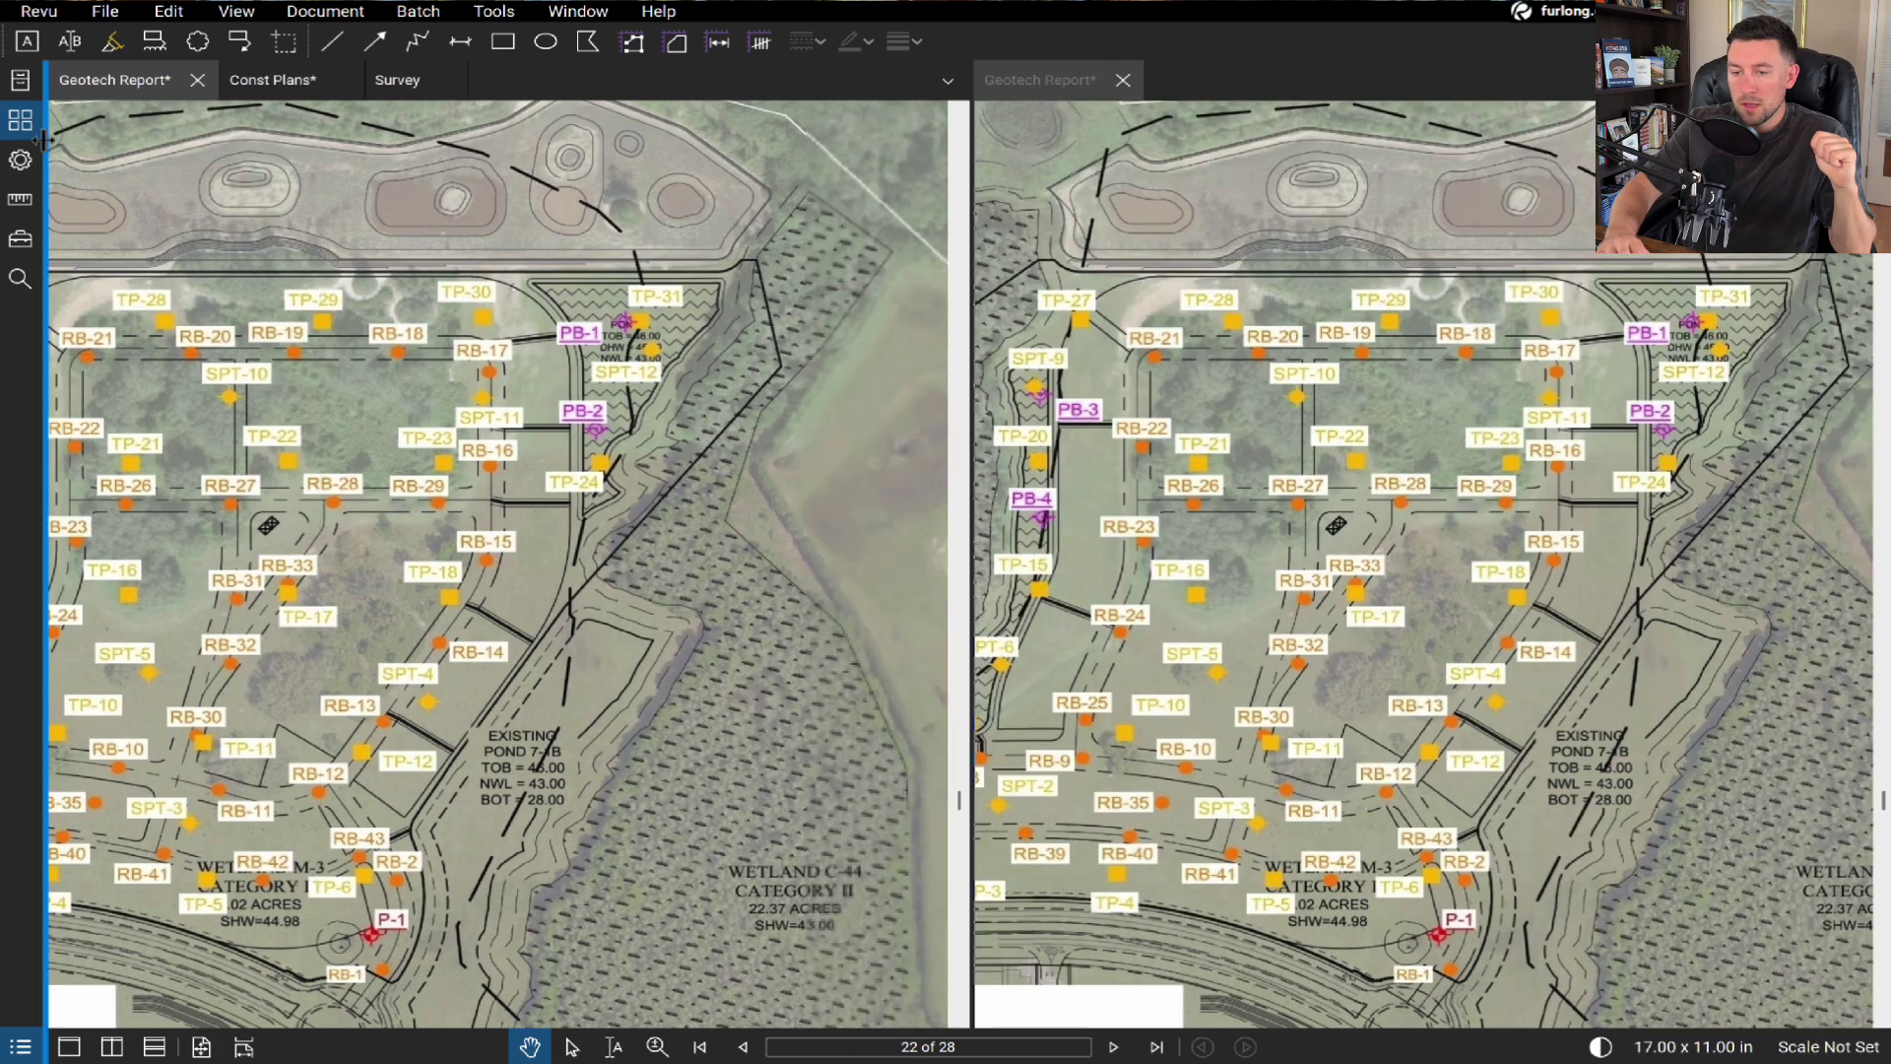
left_click(23, 122)
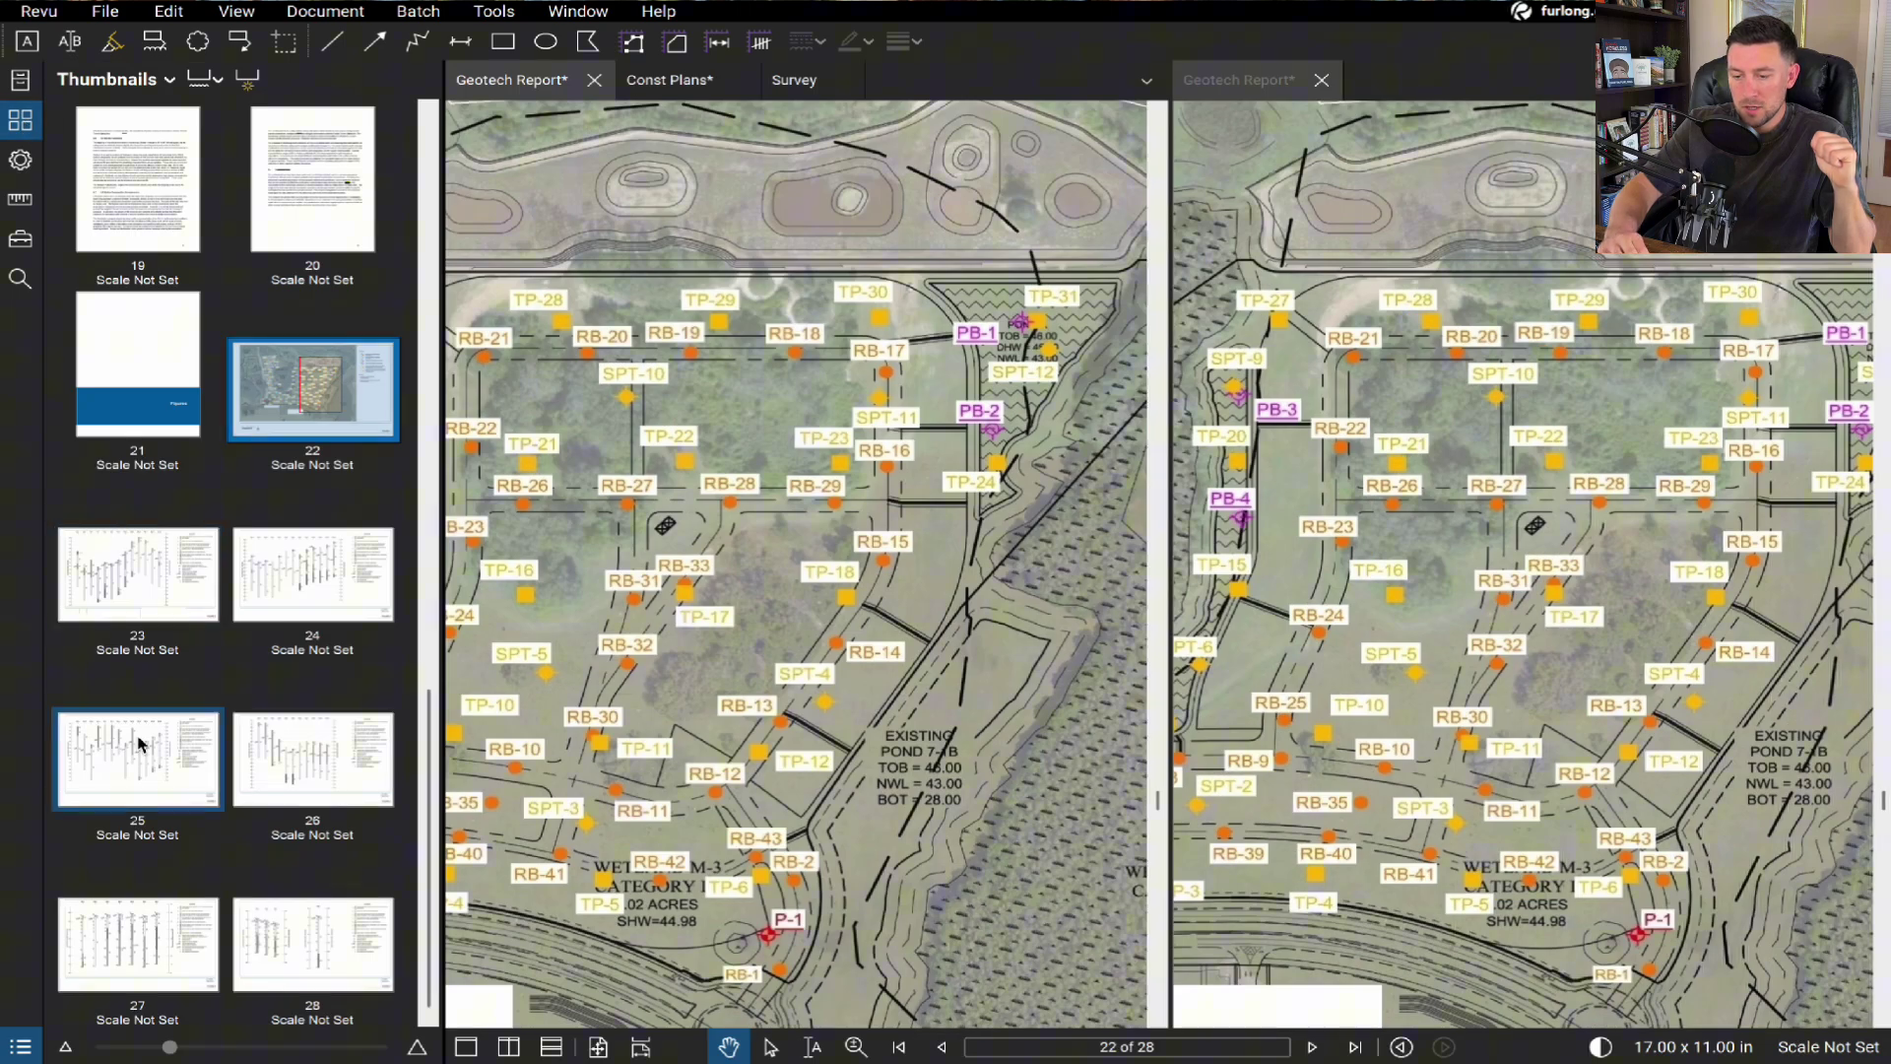
left_click(138, 941)
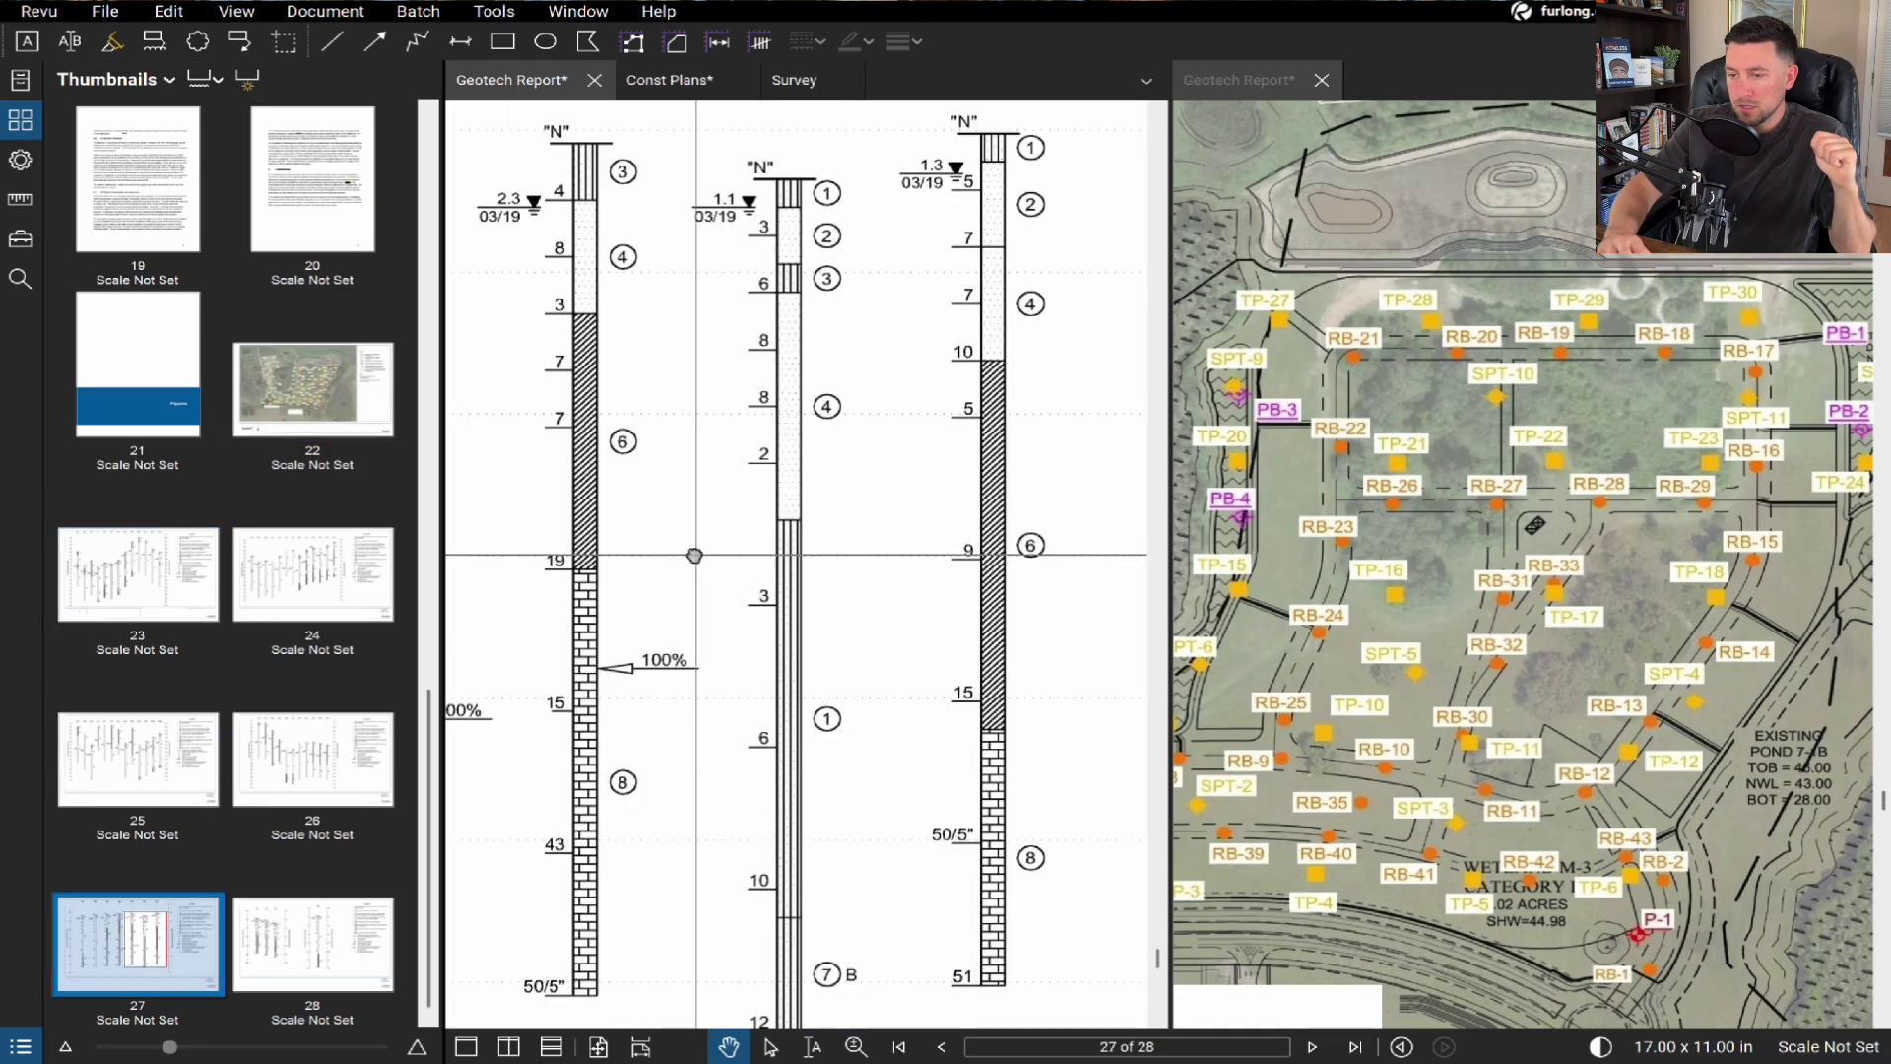
scroll(1005, 850, "up", 3)
scroll(1005, 850, "down", 3)
key("alt+t")
- Zoom and pan the page 27 sheet to inspect boring logs PB-1 through PB-4 and the legend
scroll(549, 528, "down", 2)
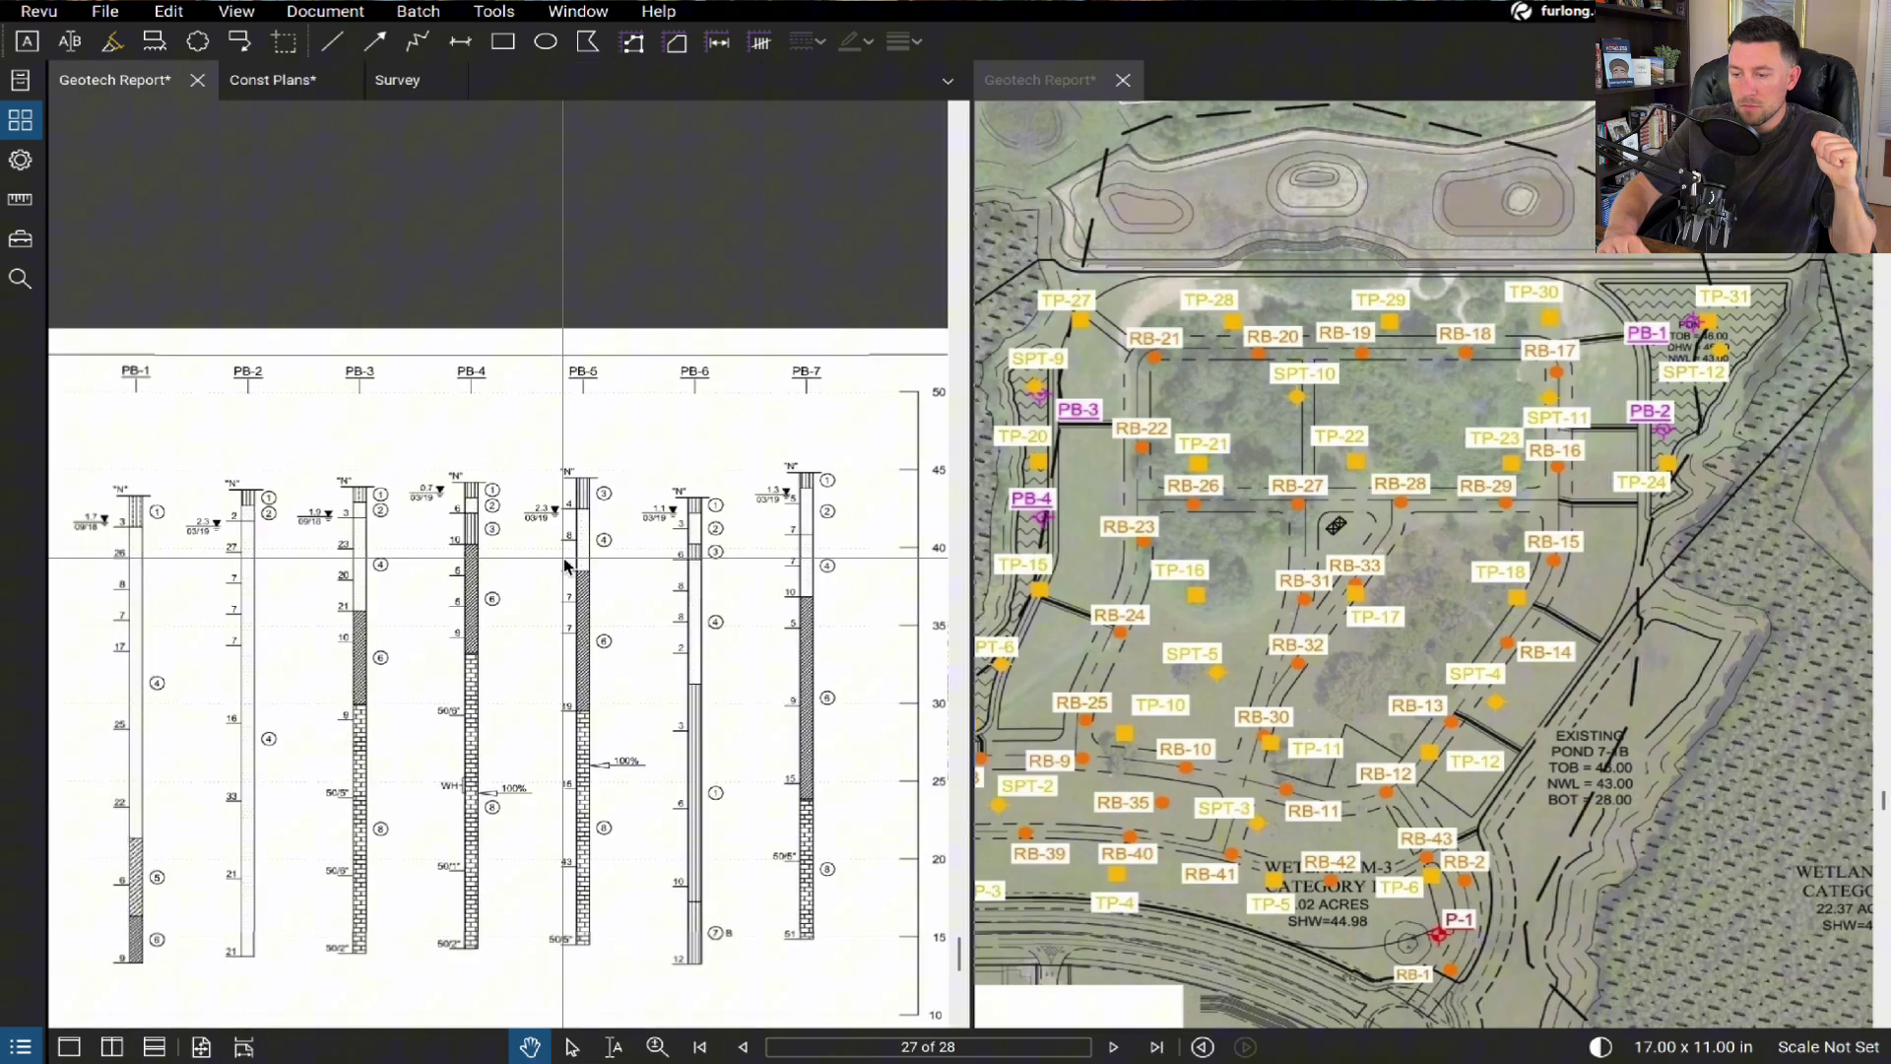
scroll(621, 603, "up", 3)
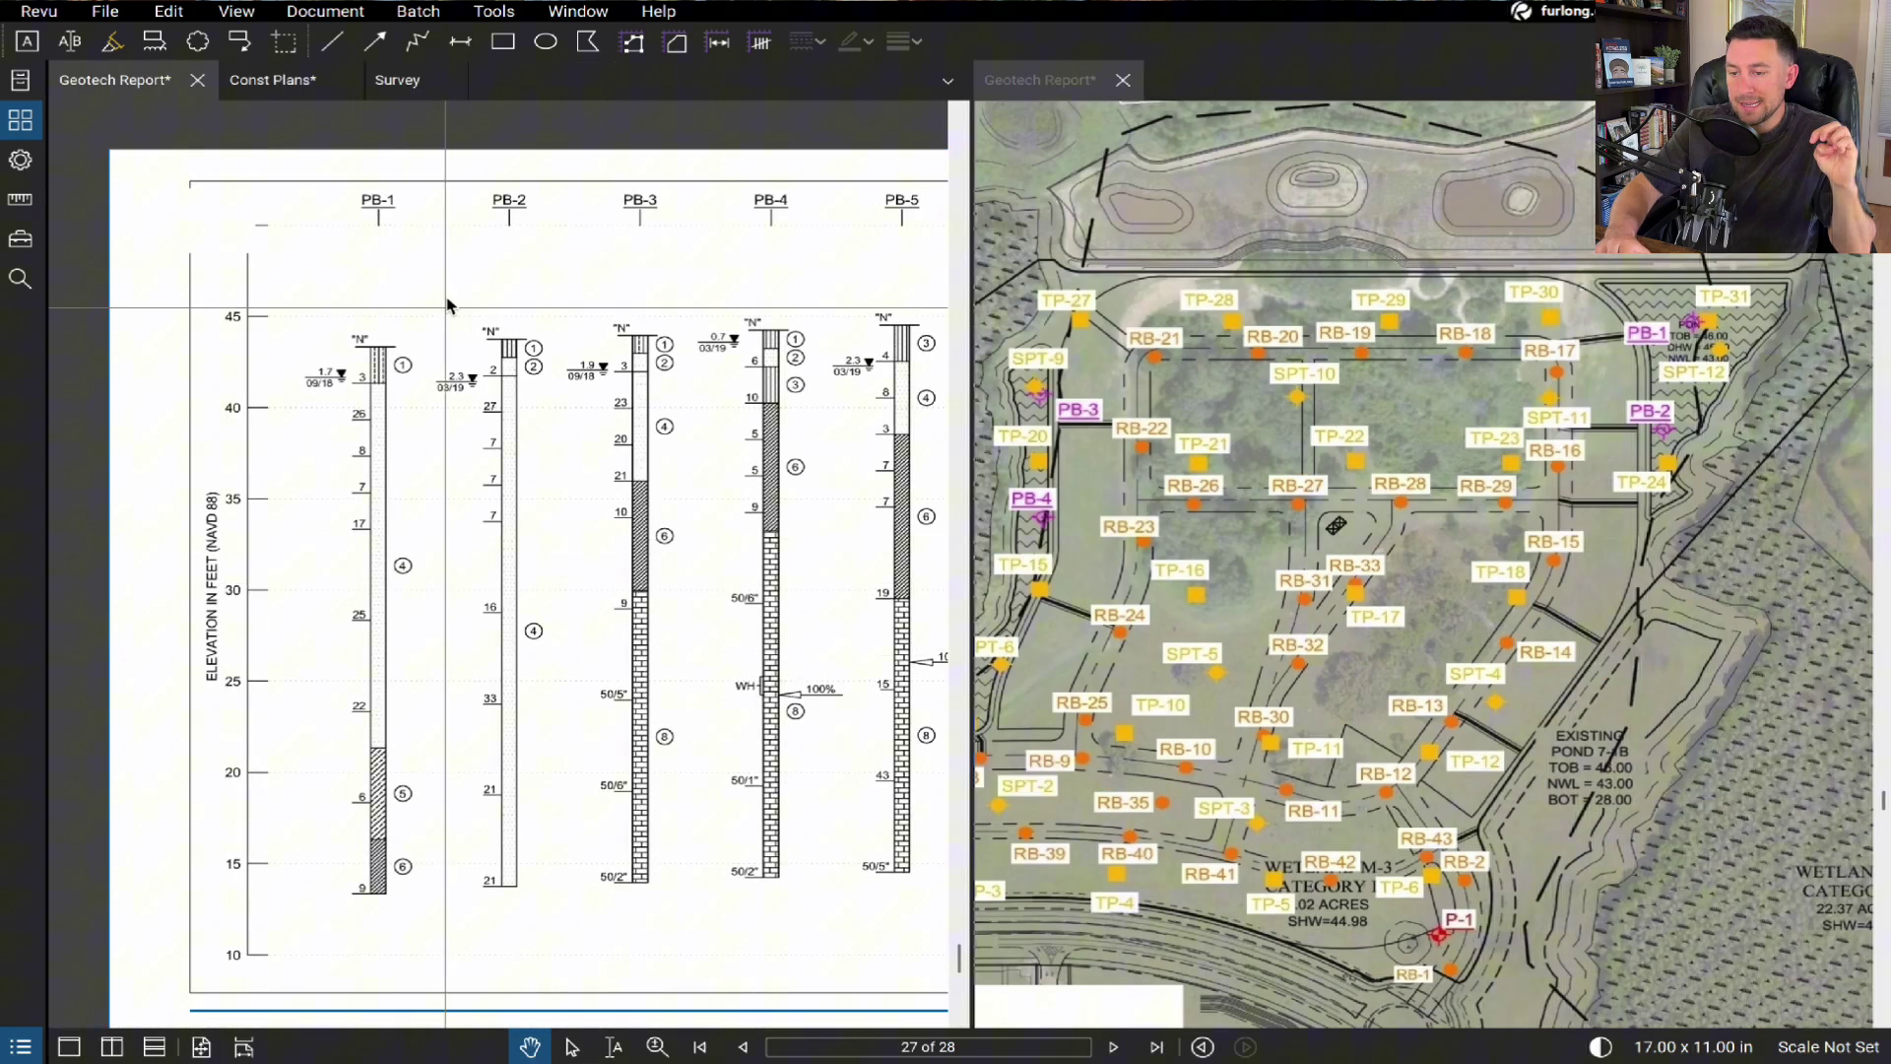
scroll(439, 233, "up", 2)
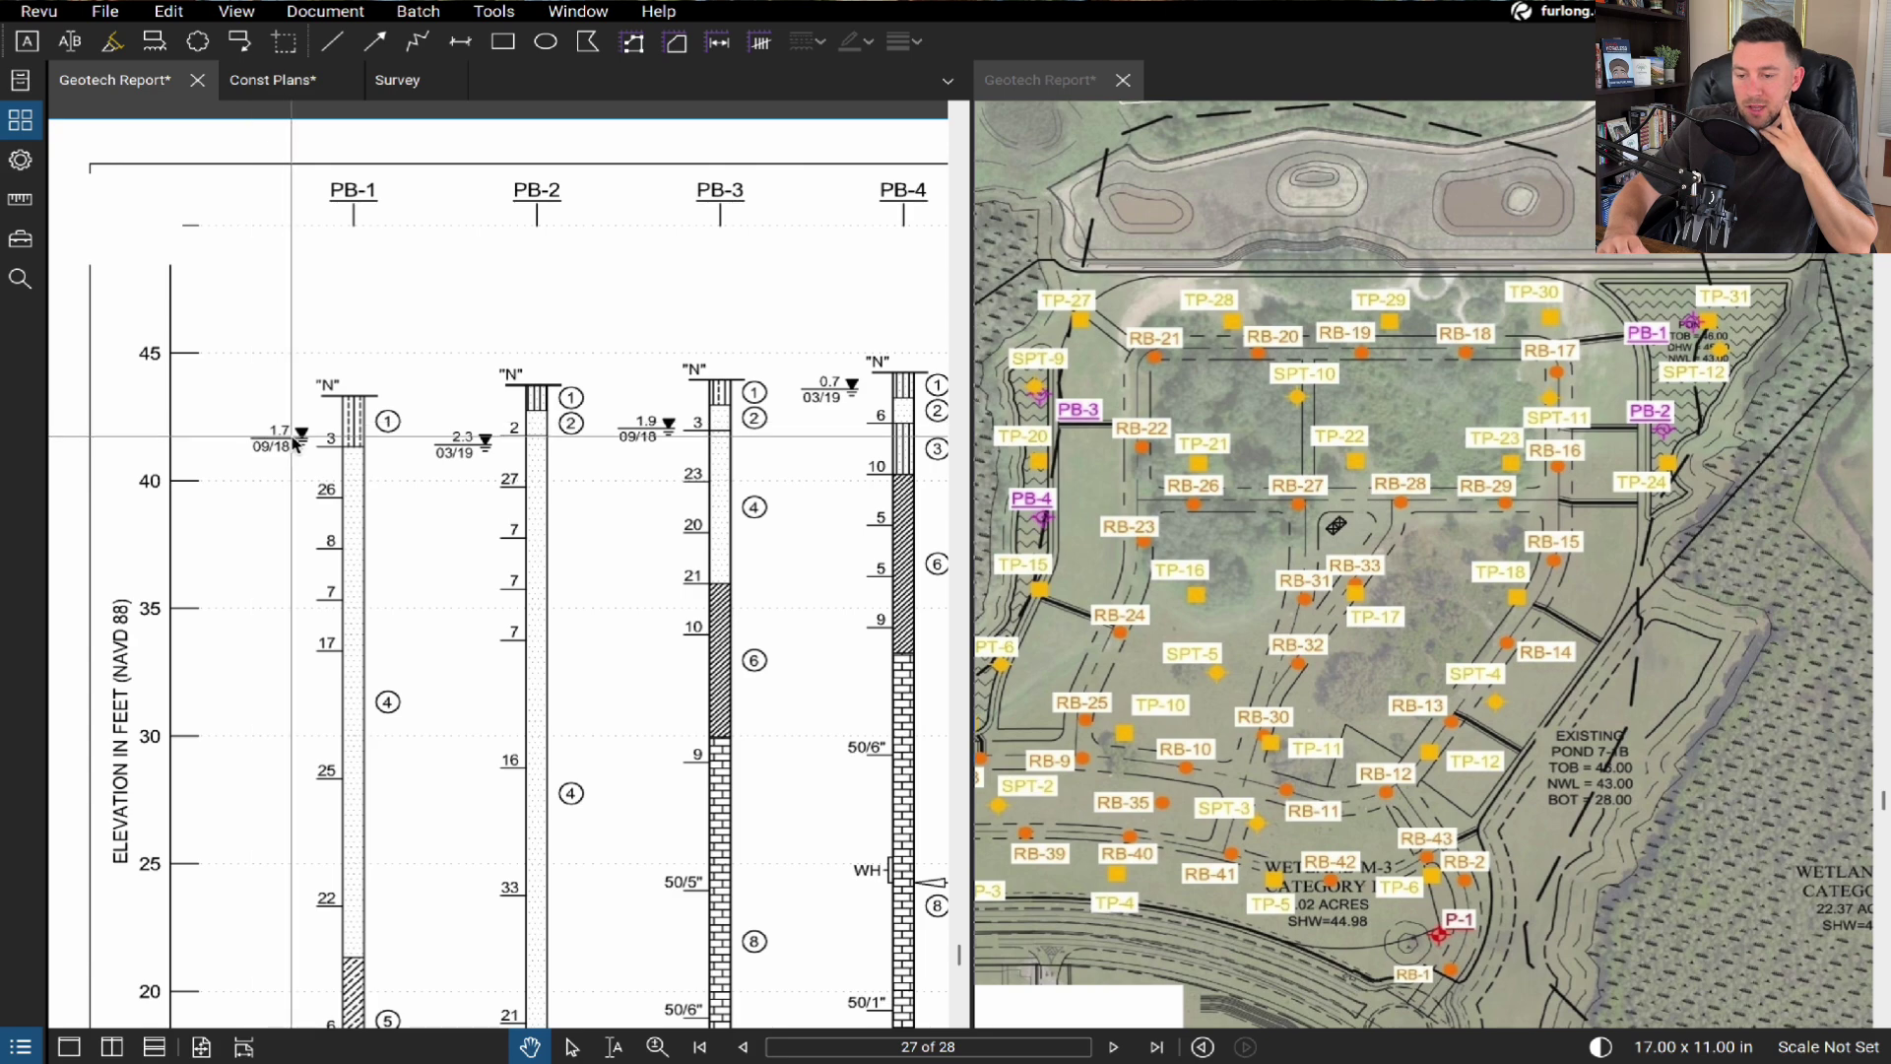
scroll(291, 433, "down", 1)
scroll(440, 483, "down", 4)
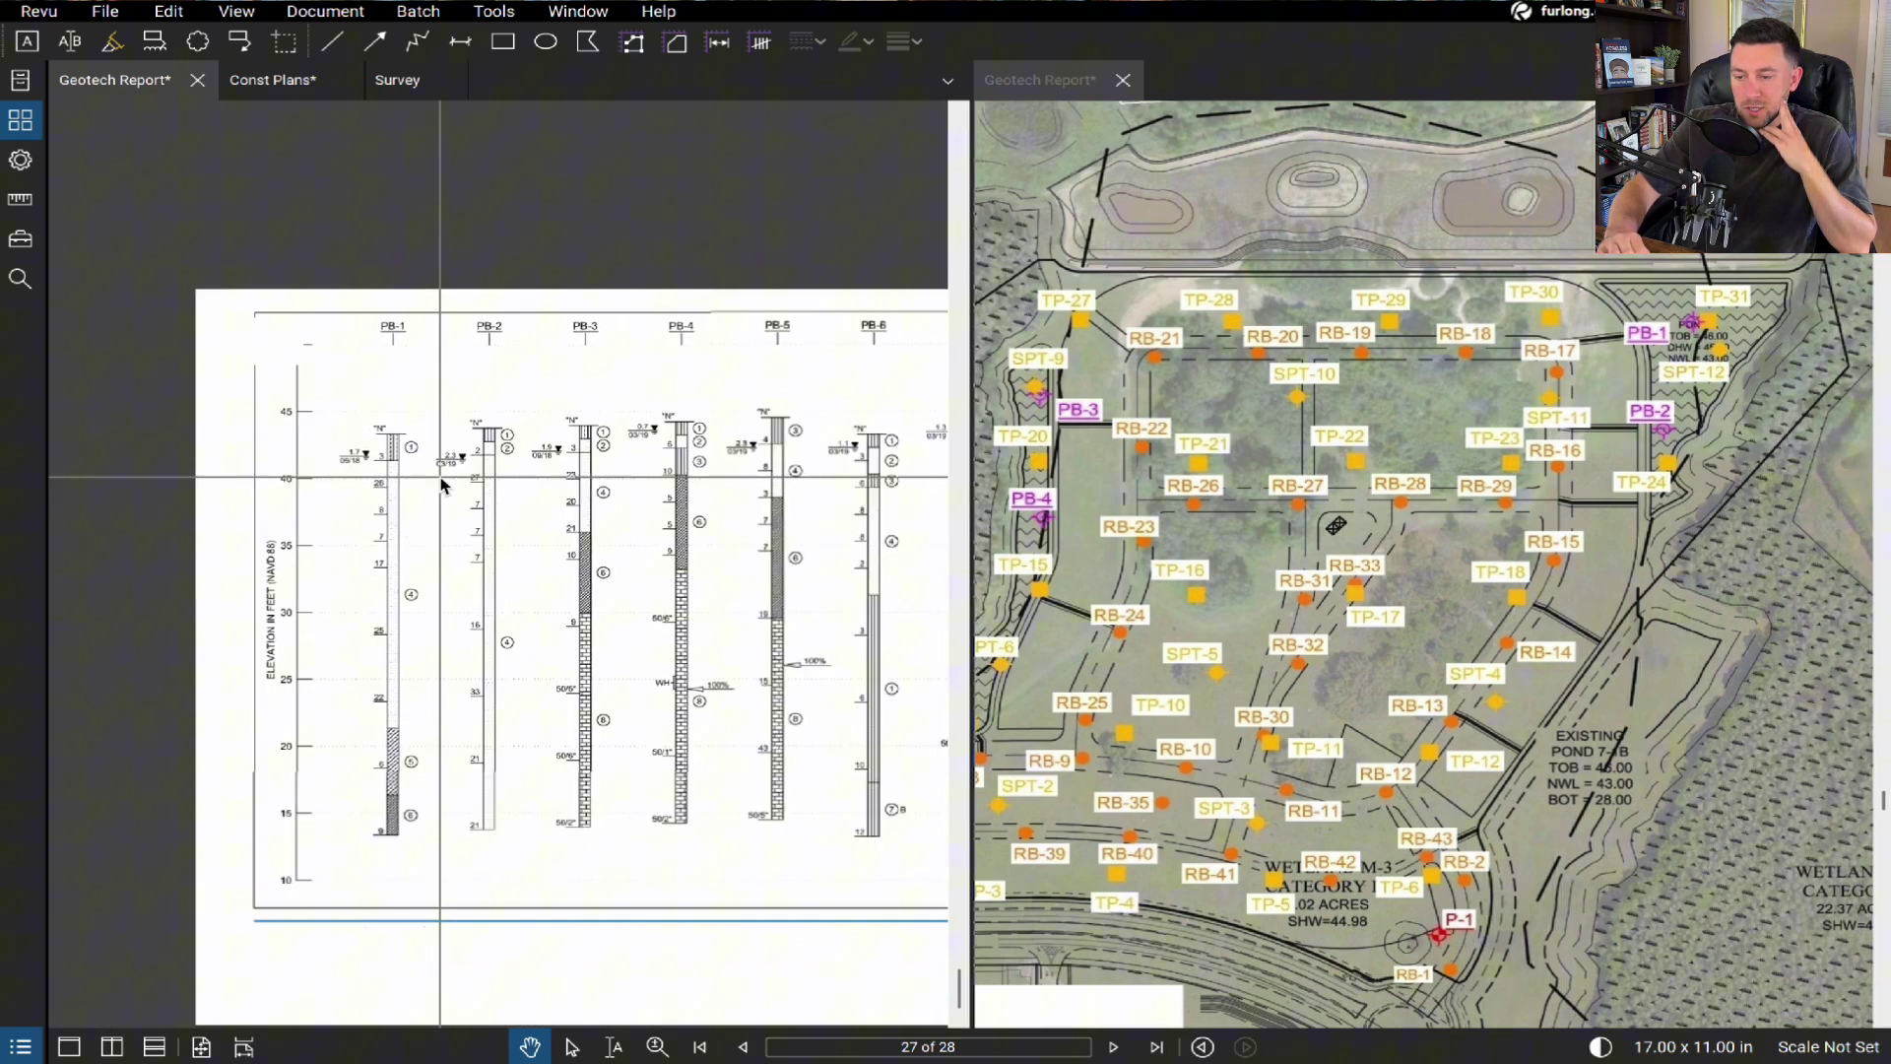
left_click_drag(718, 536, 494, 541)
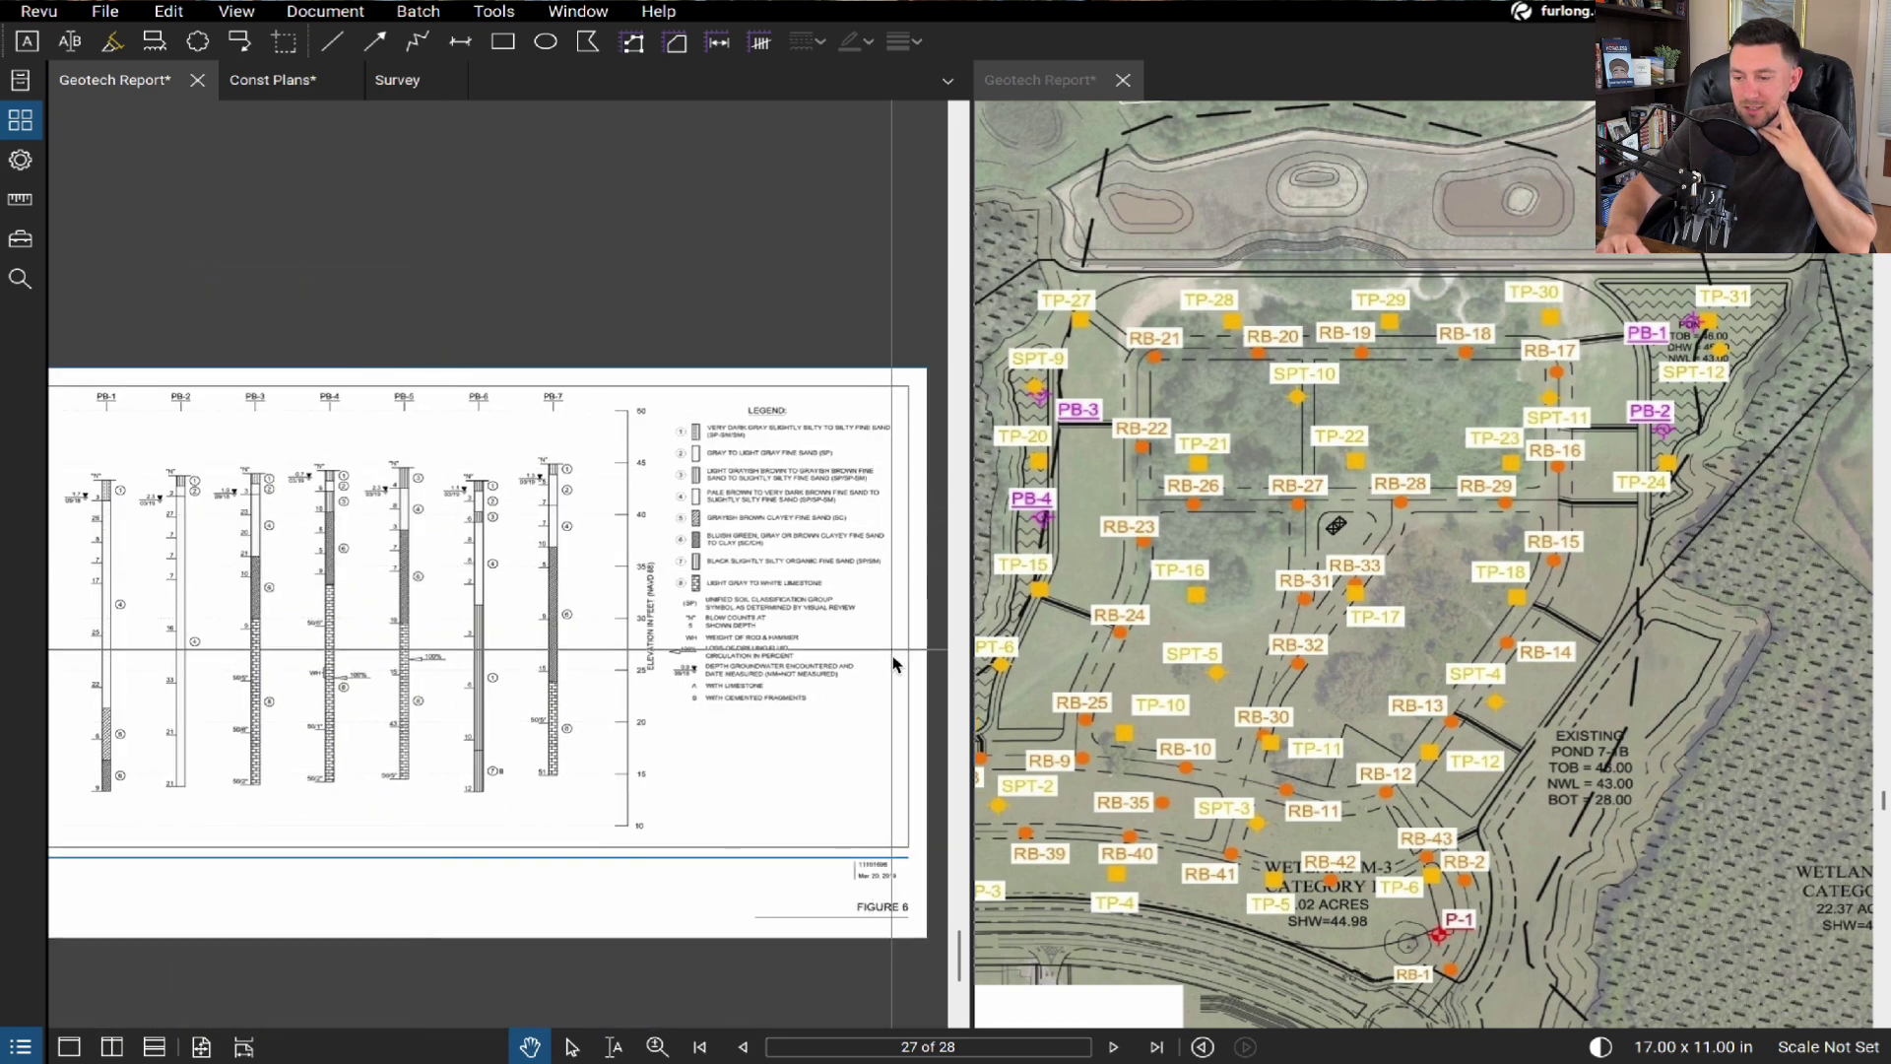
scroll(892, 676, "up", 5)
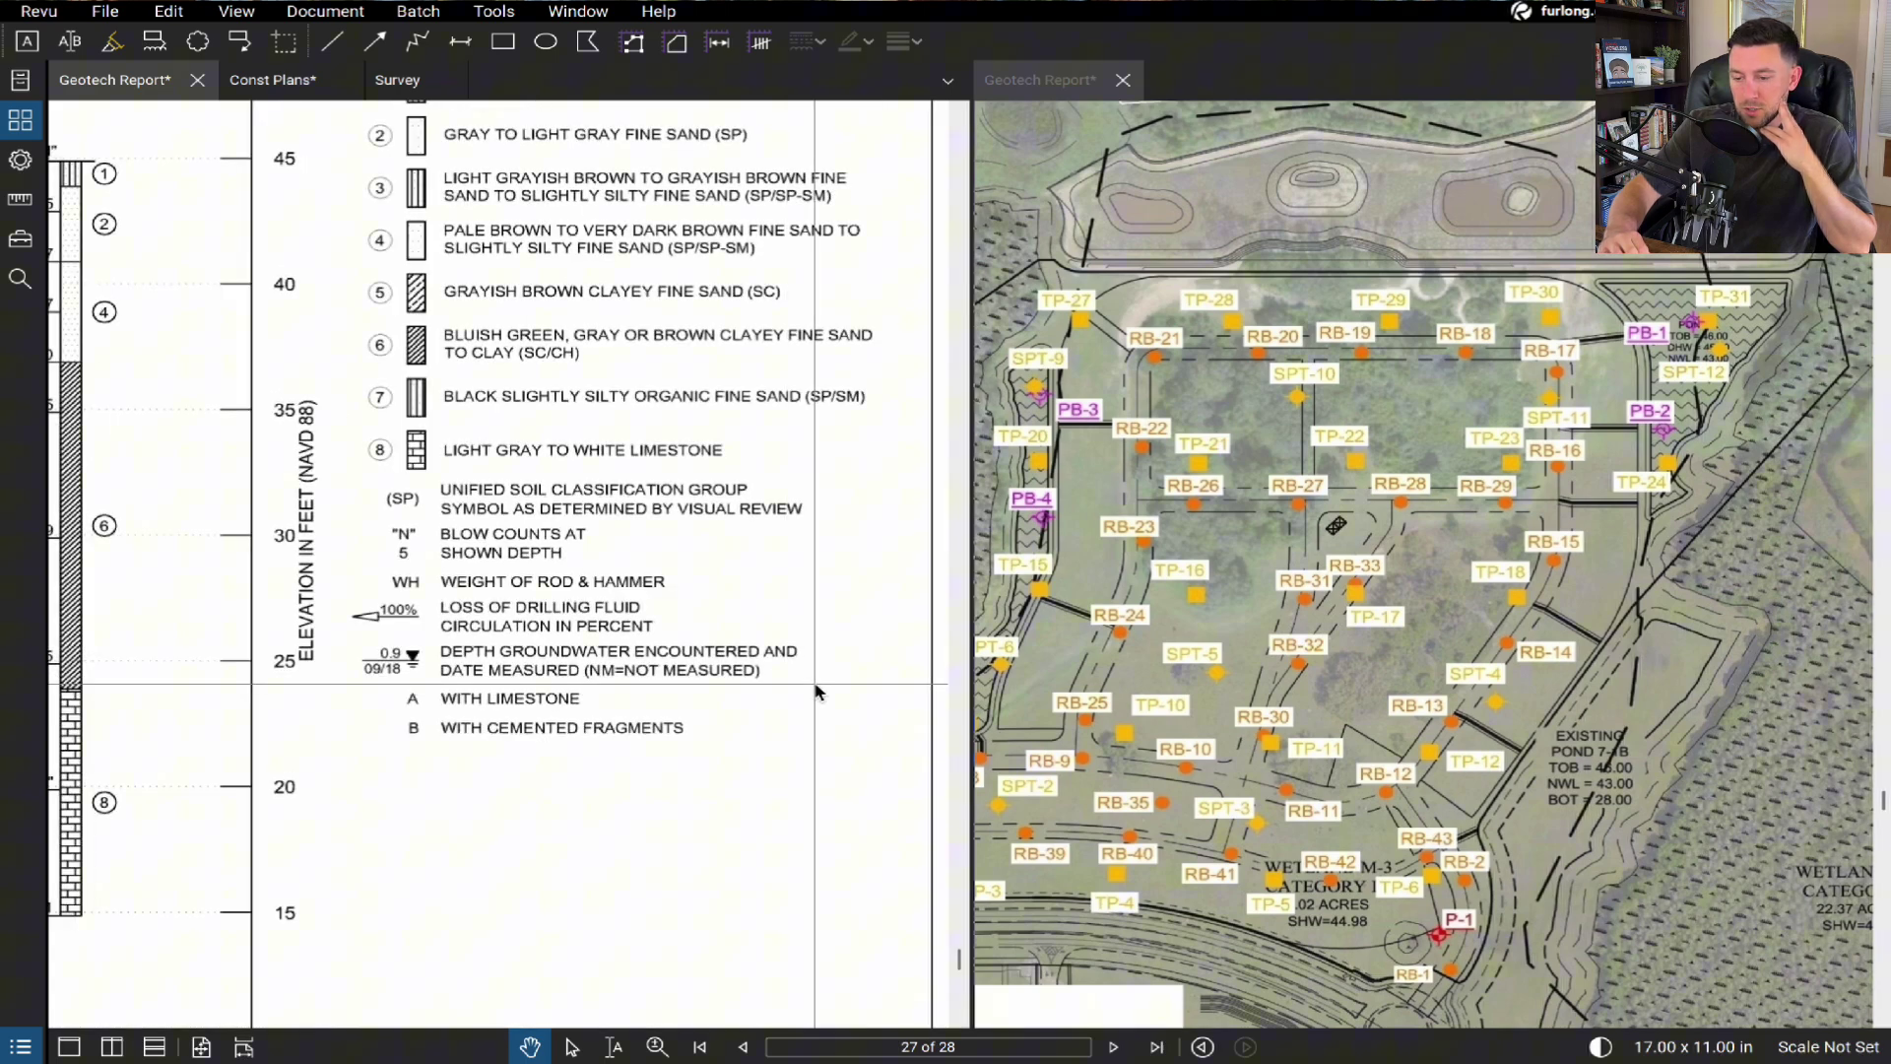
scroll(815, 692, "down", 4)
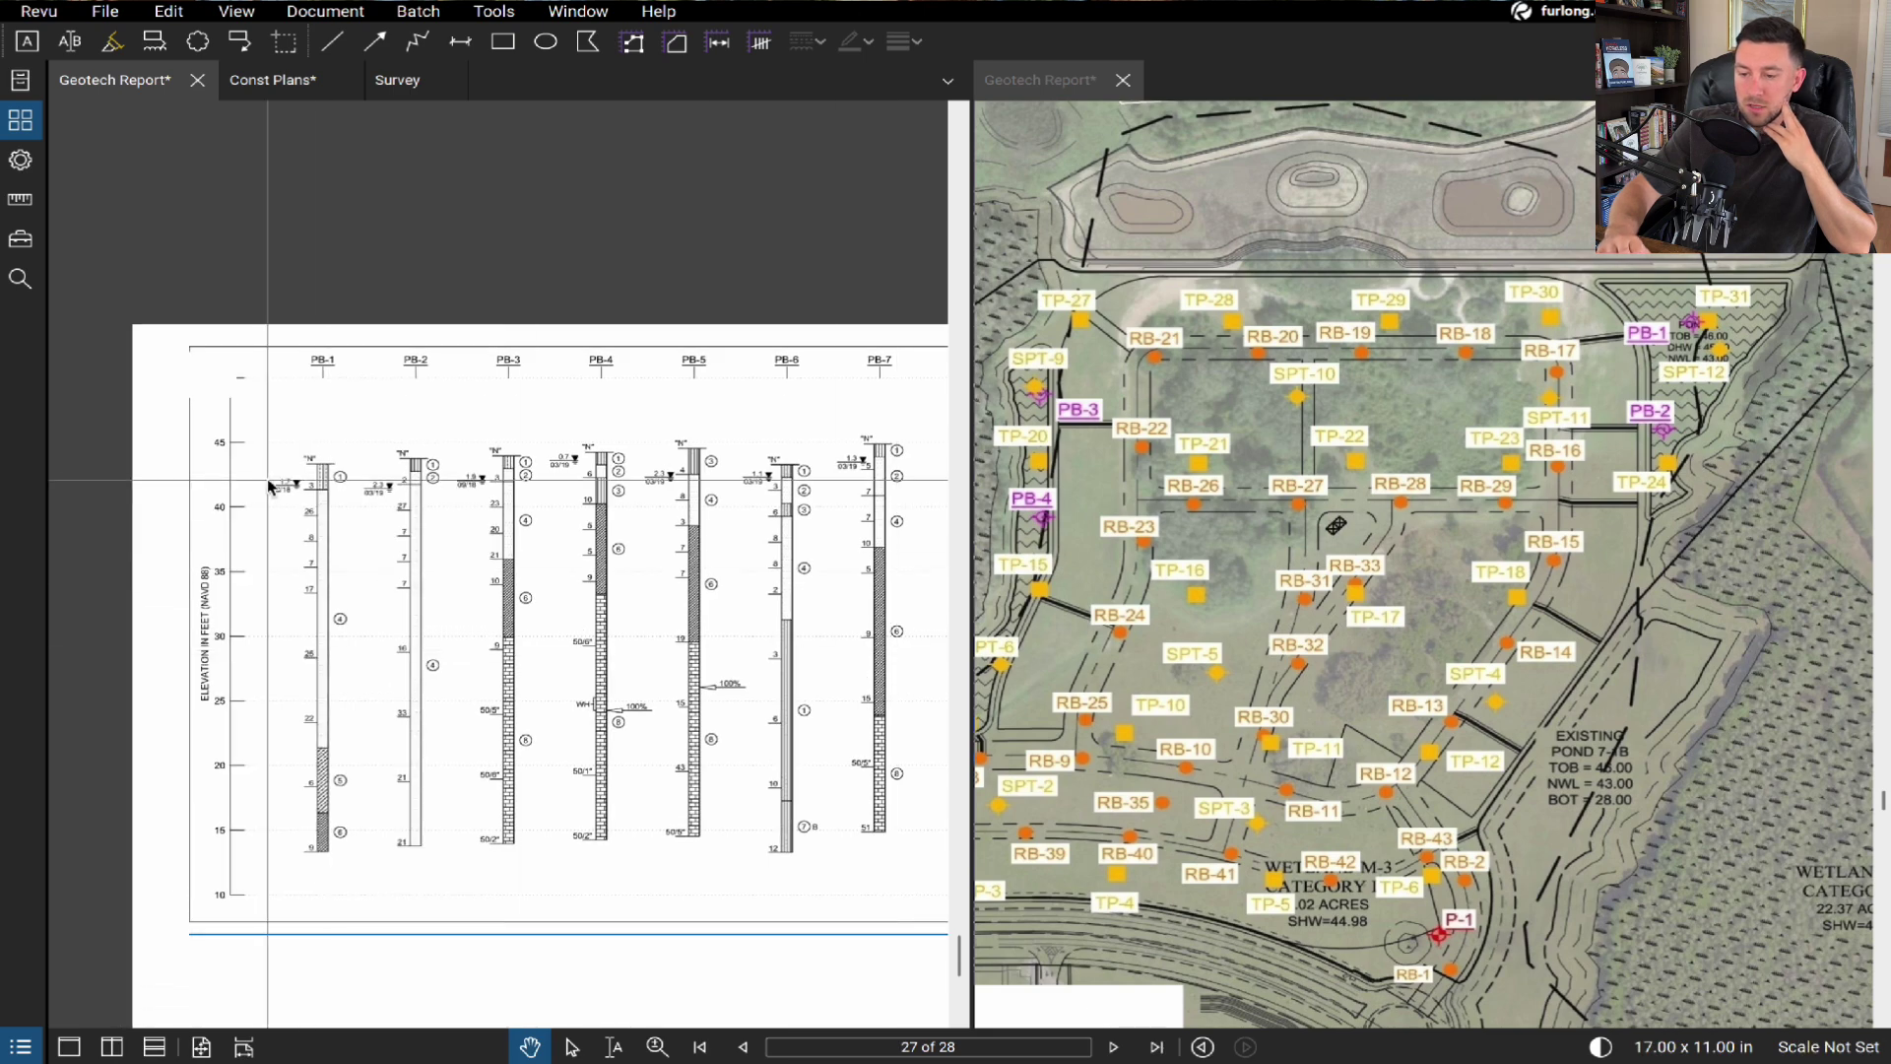
scroll(268, 484, "up", 5)
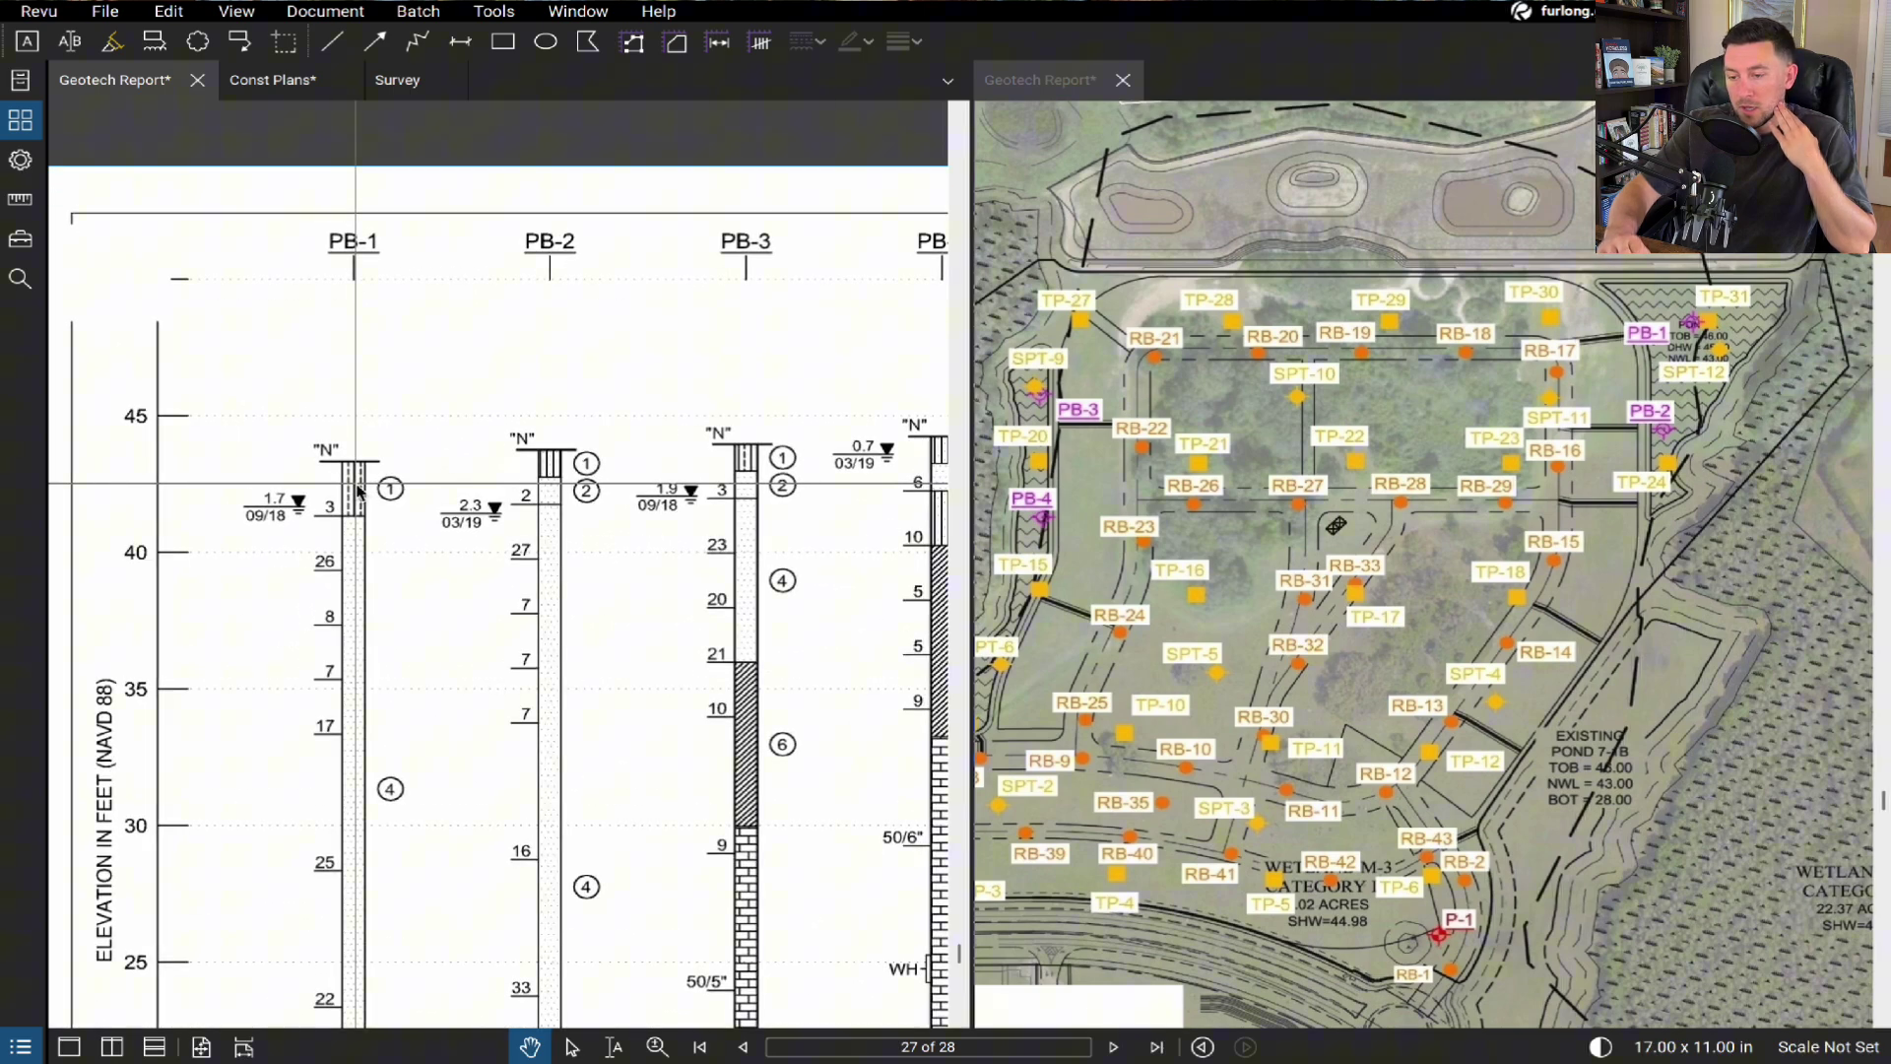
scroll(358, 490, "up", 3)
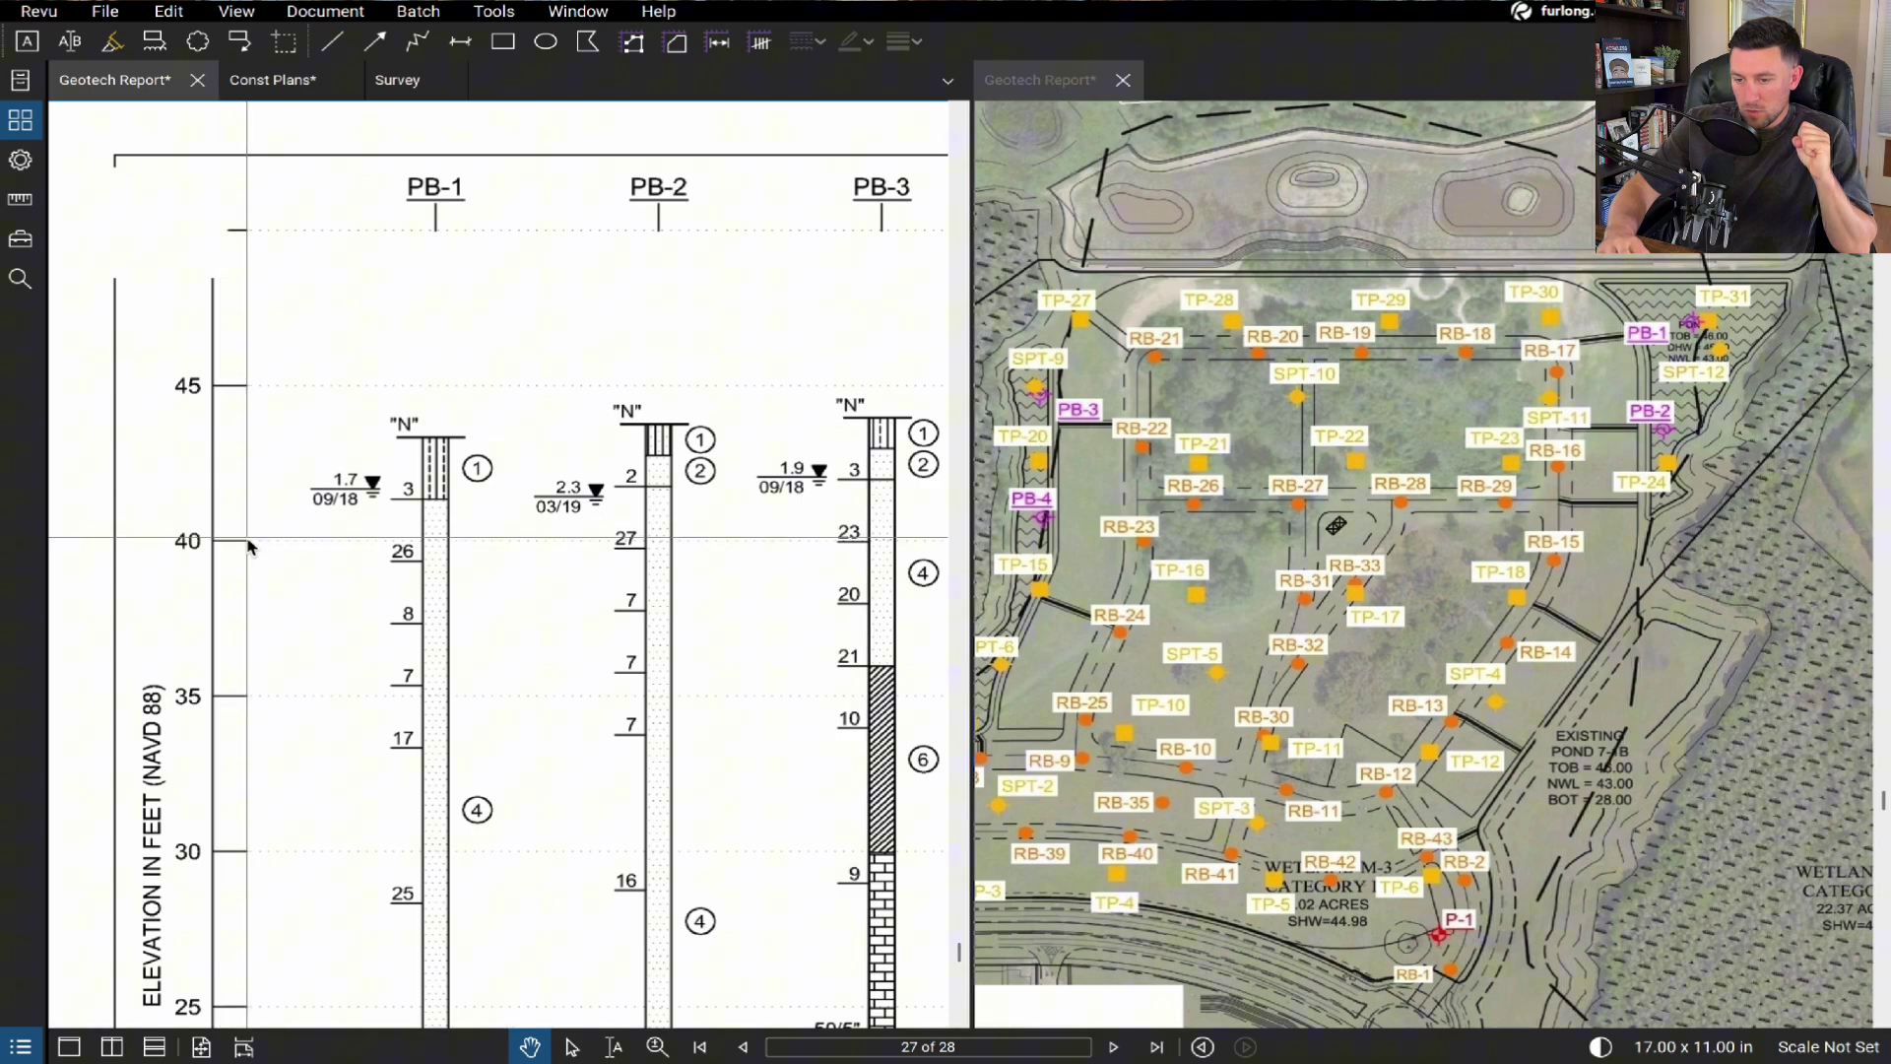
scroll(426, 480, "down", 1)
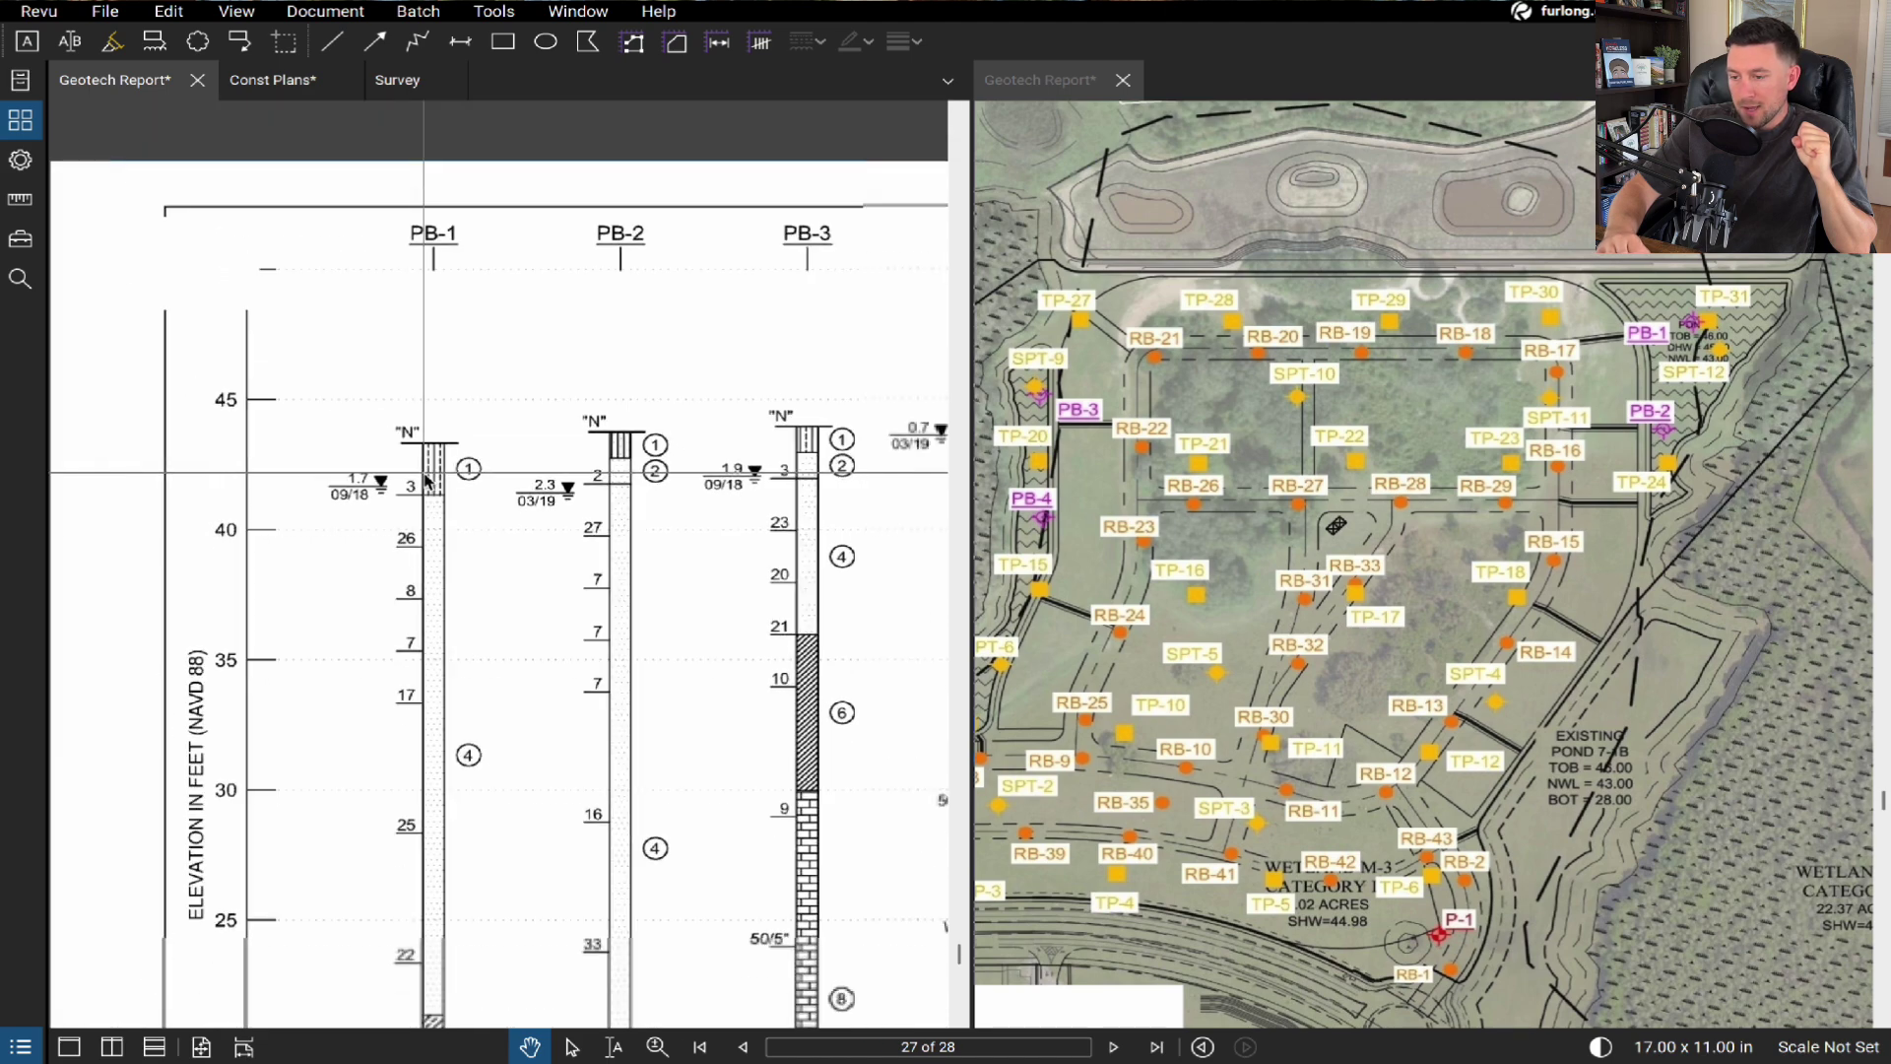
scroll(620, 536, "down", 3)
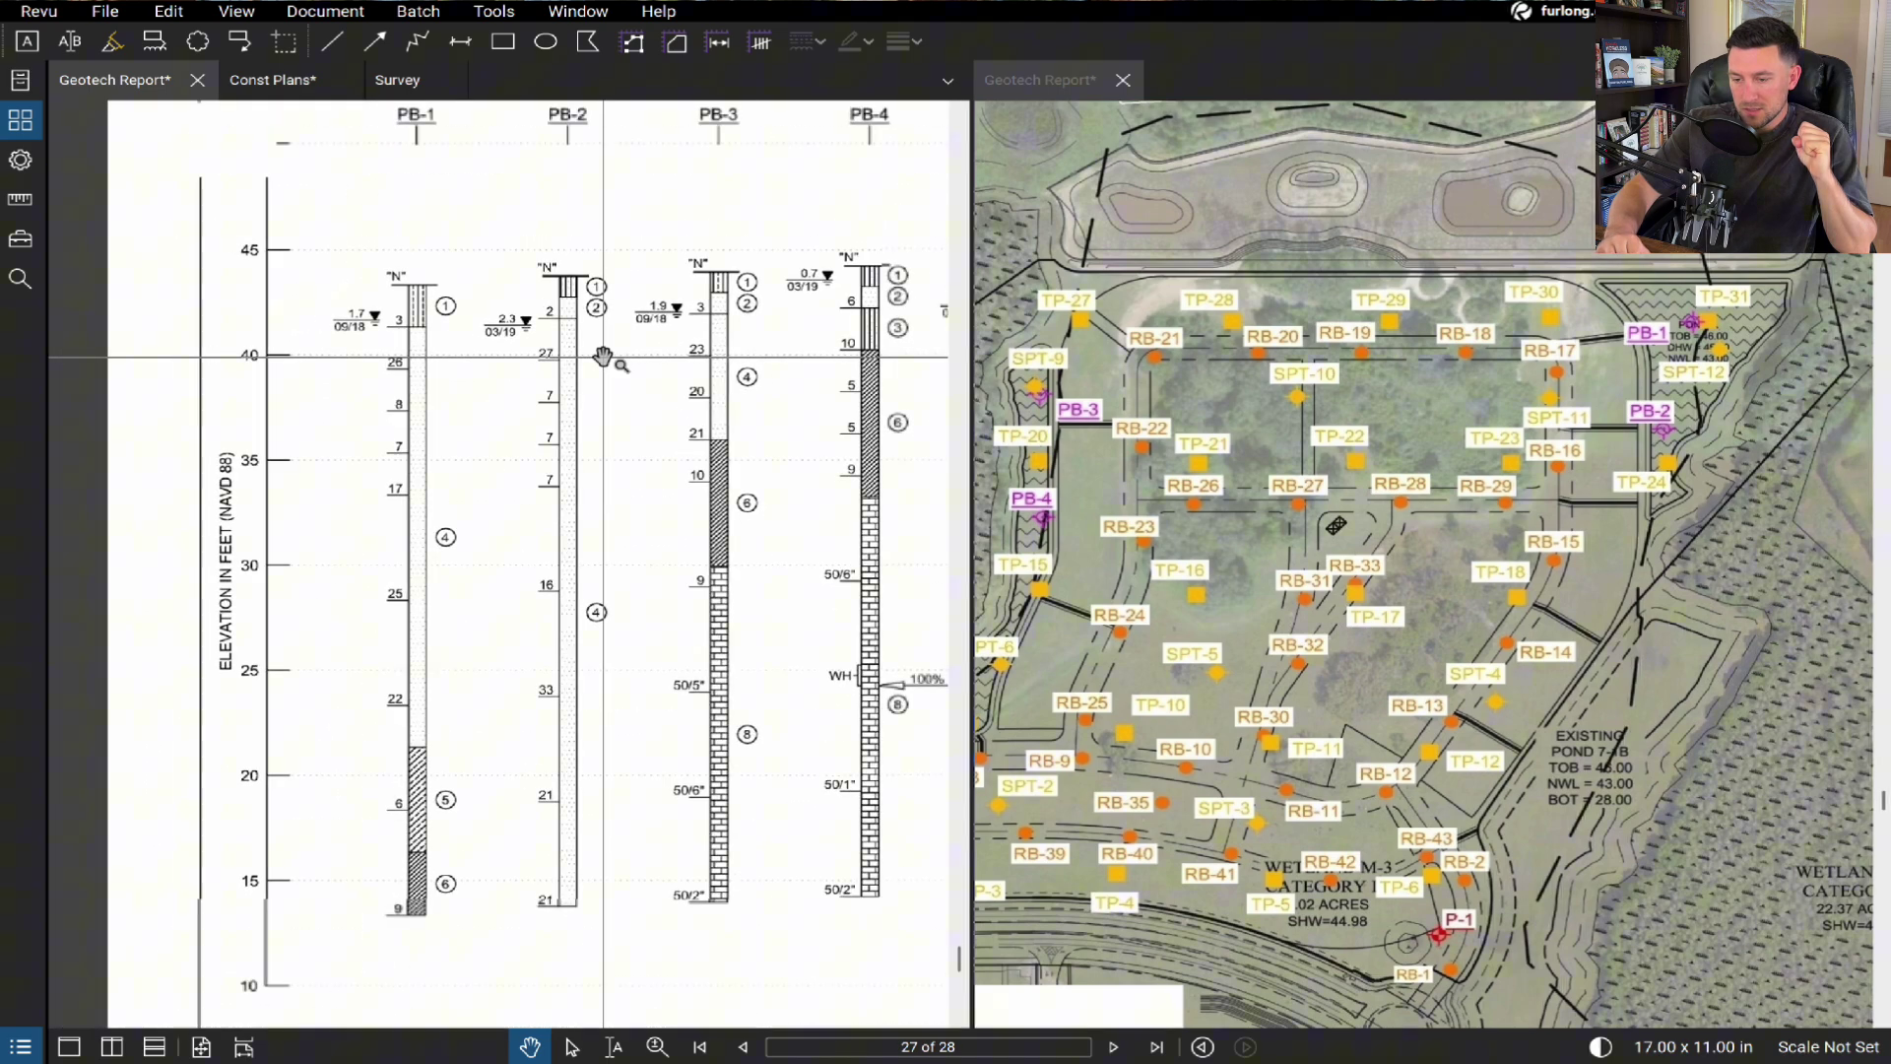
- Show page 13's Table 1 seasonal high groundwater levels for PB-2 through P-3 in the left pane
left_click(22, 120)
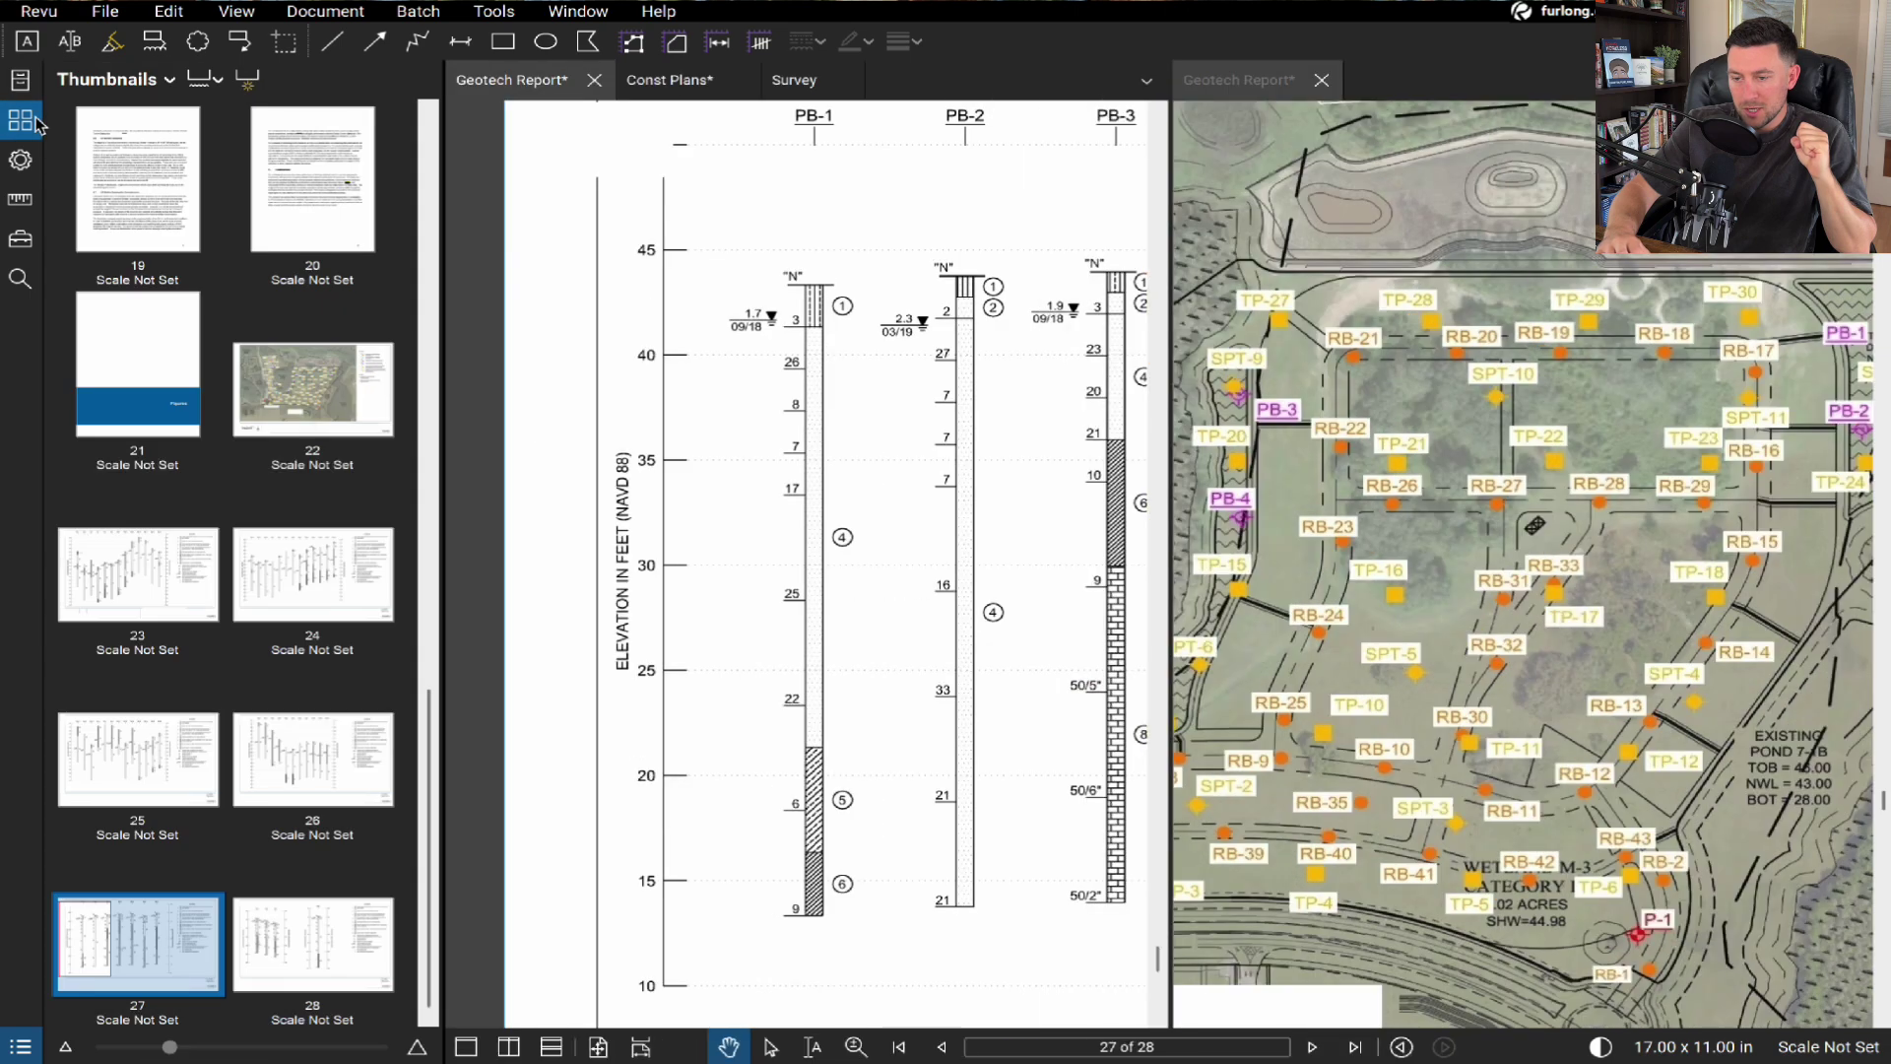
scroll(249, 399, "up", 10)
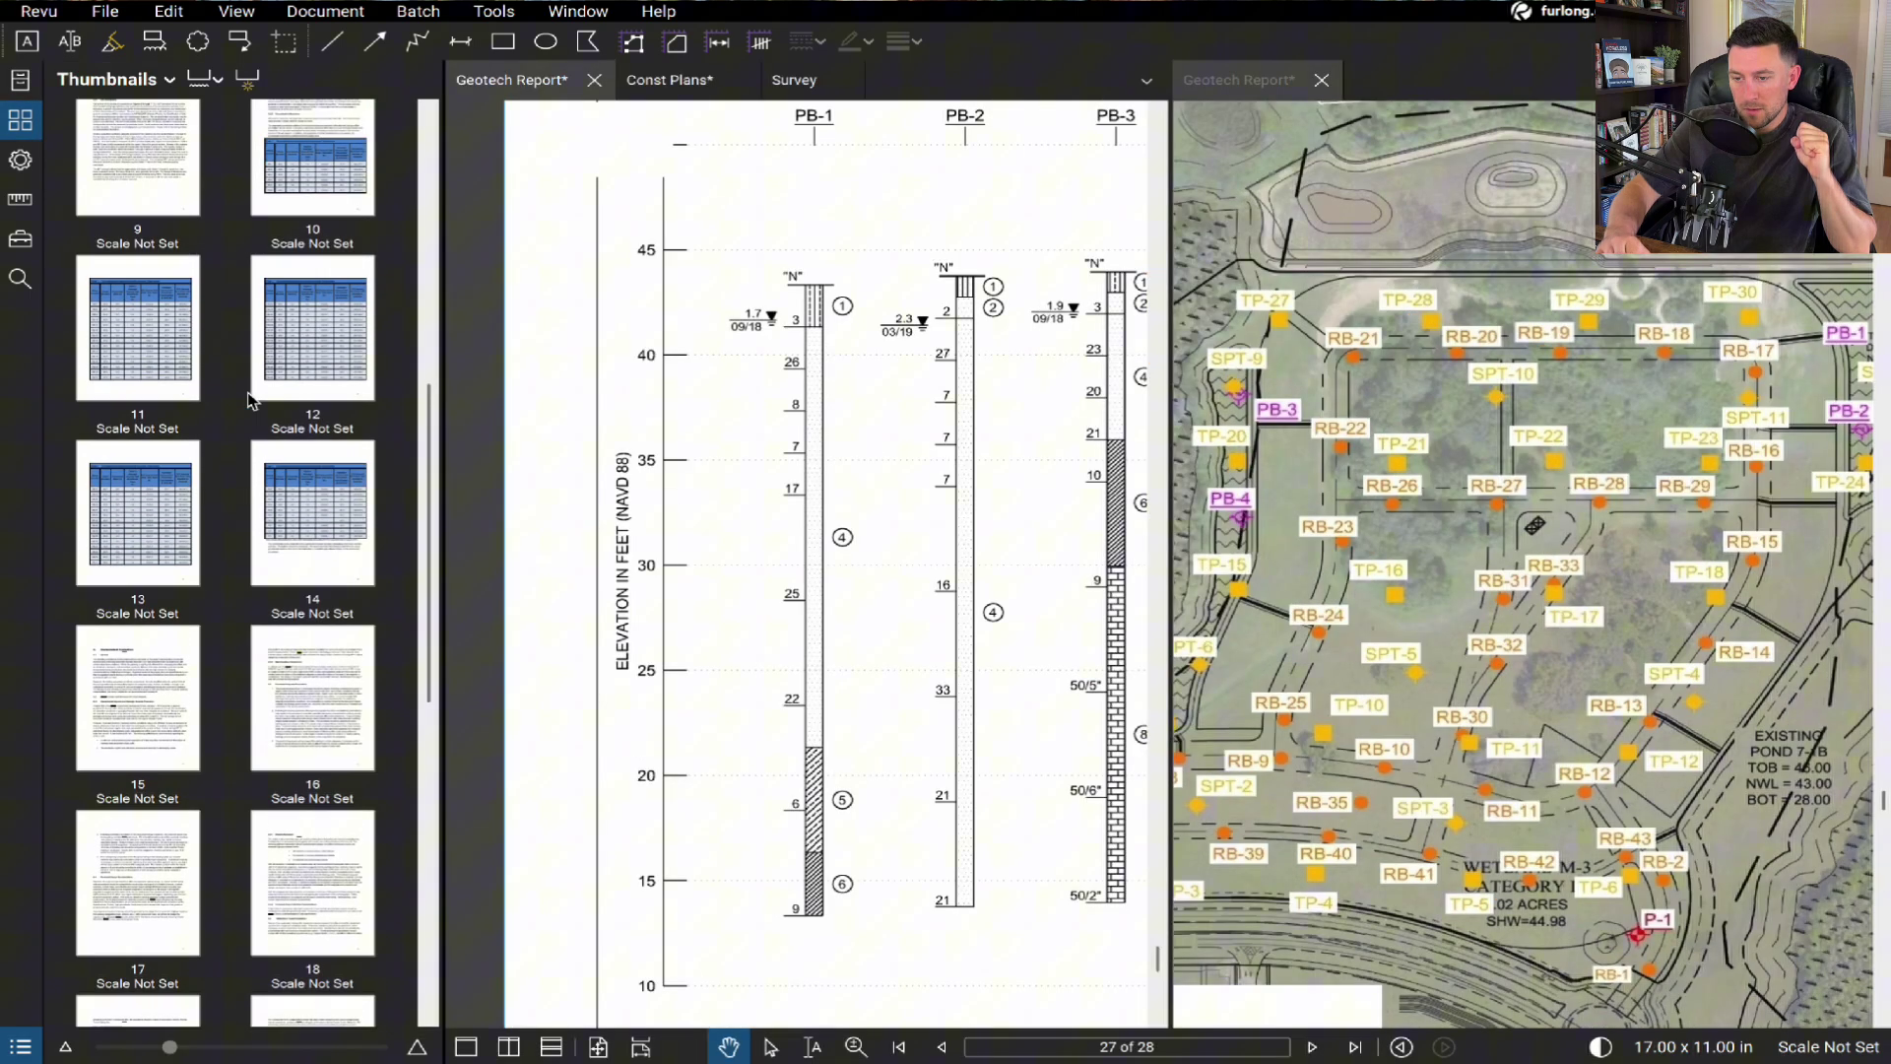
left_click(205, 503)
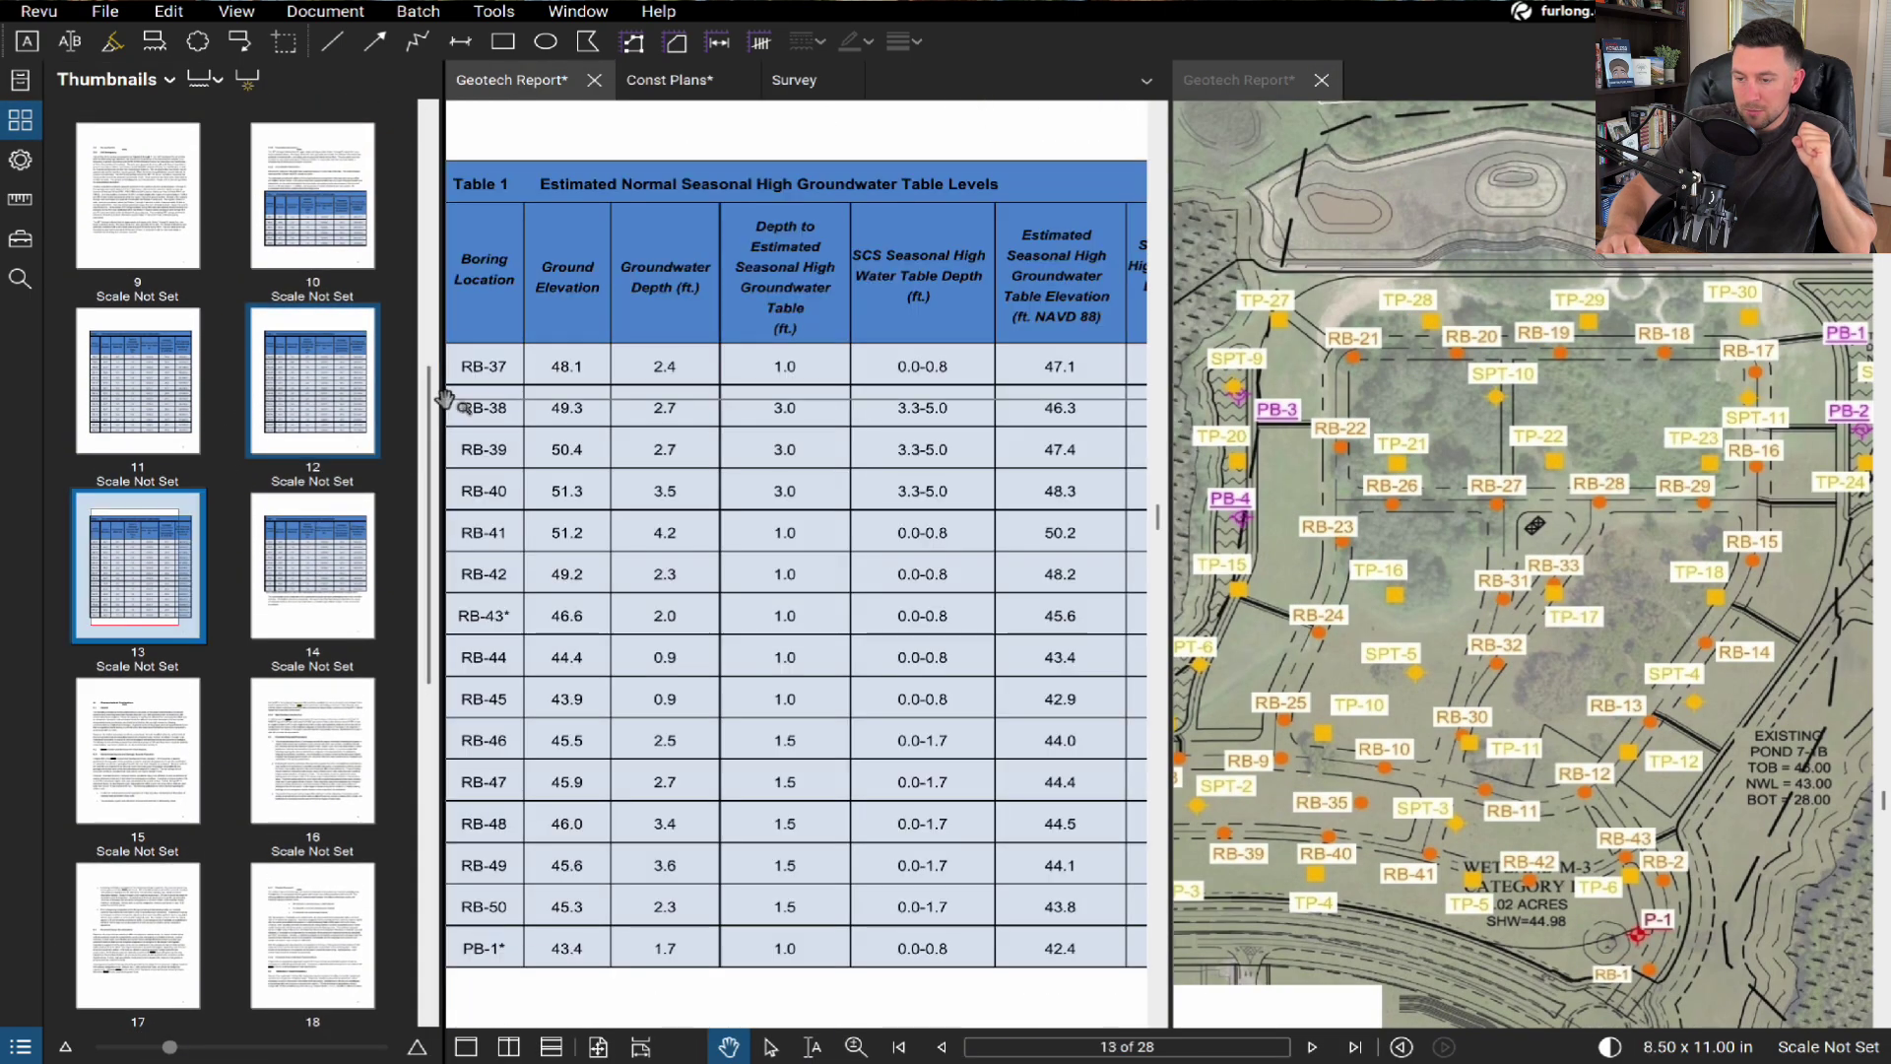
left_click_drag(445, 407, 375, 410)
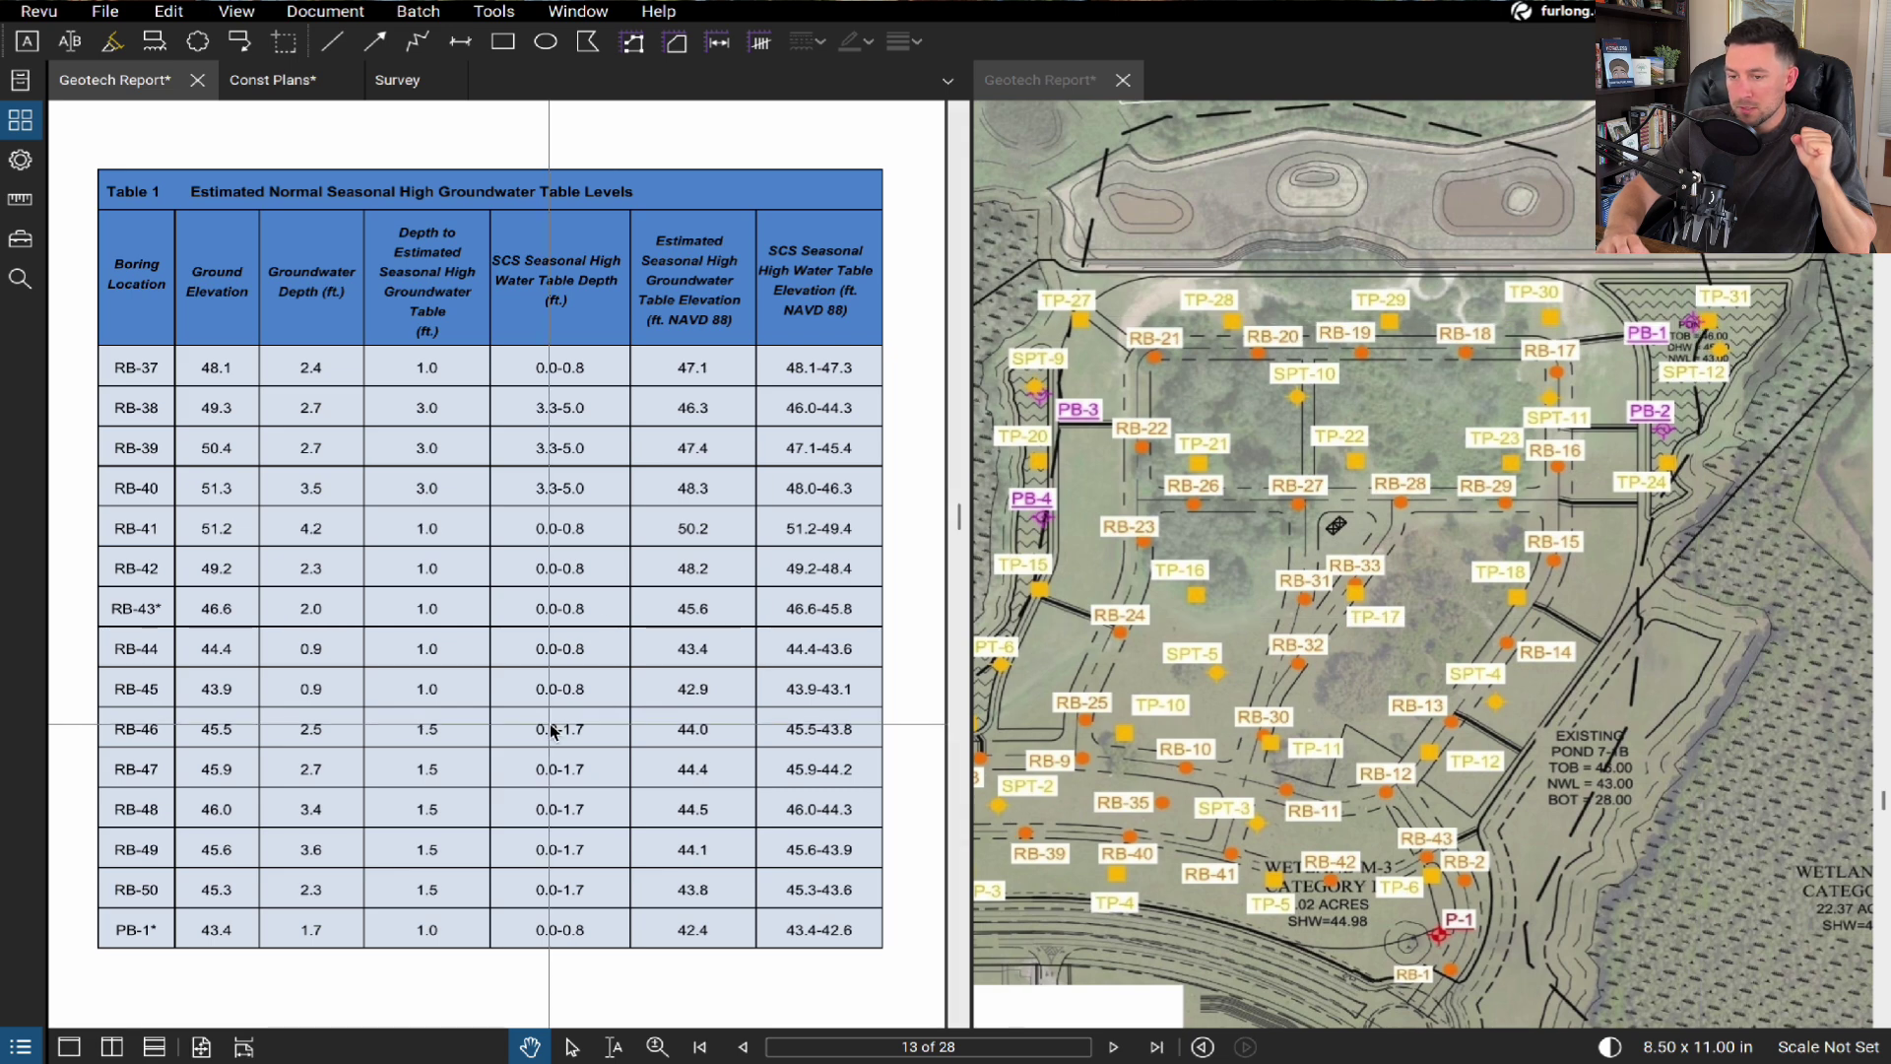
scroll(655, 758, "down", 1)
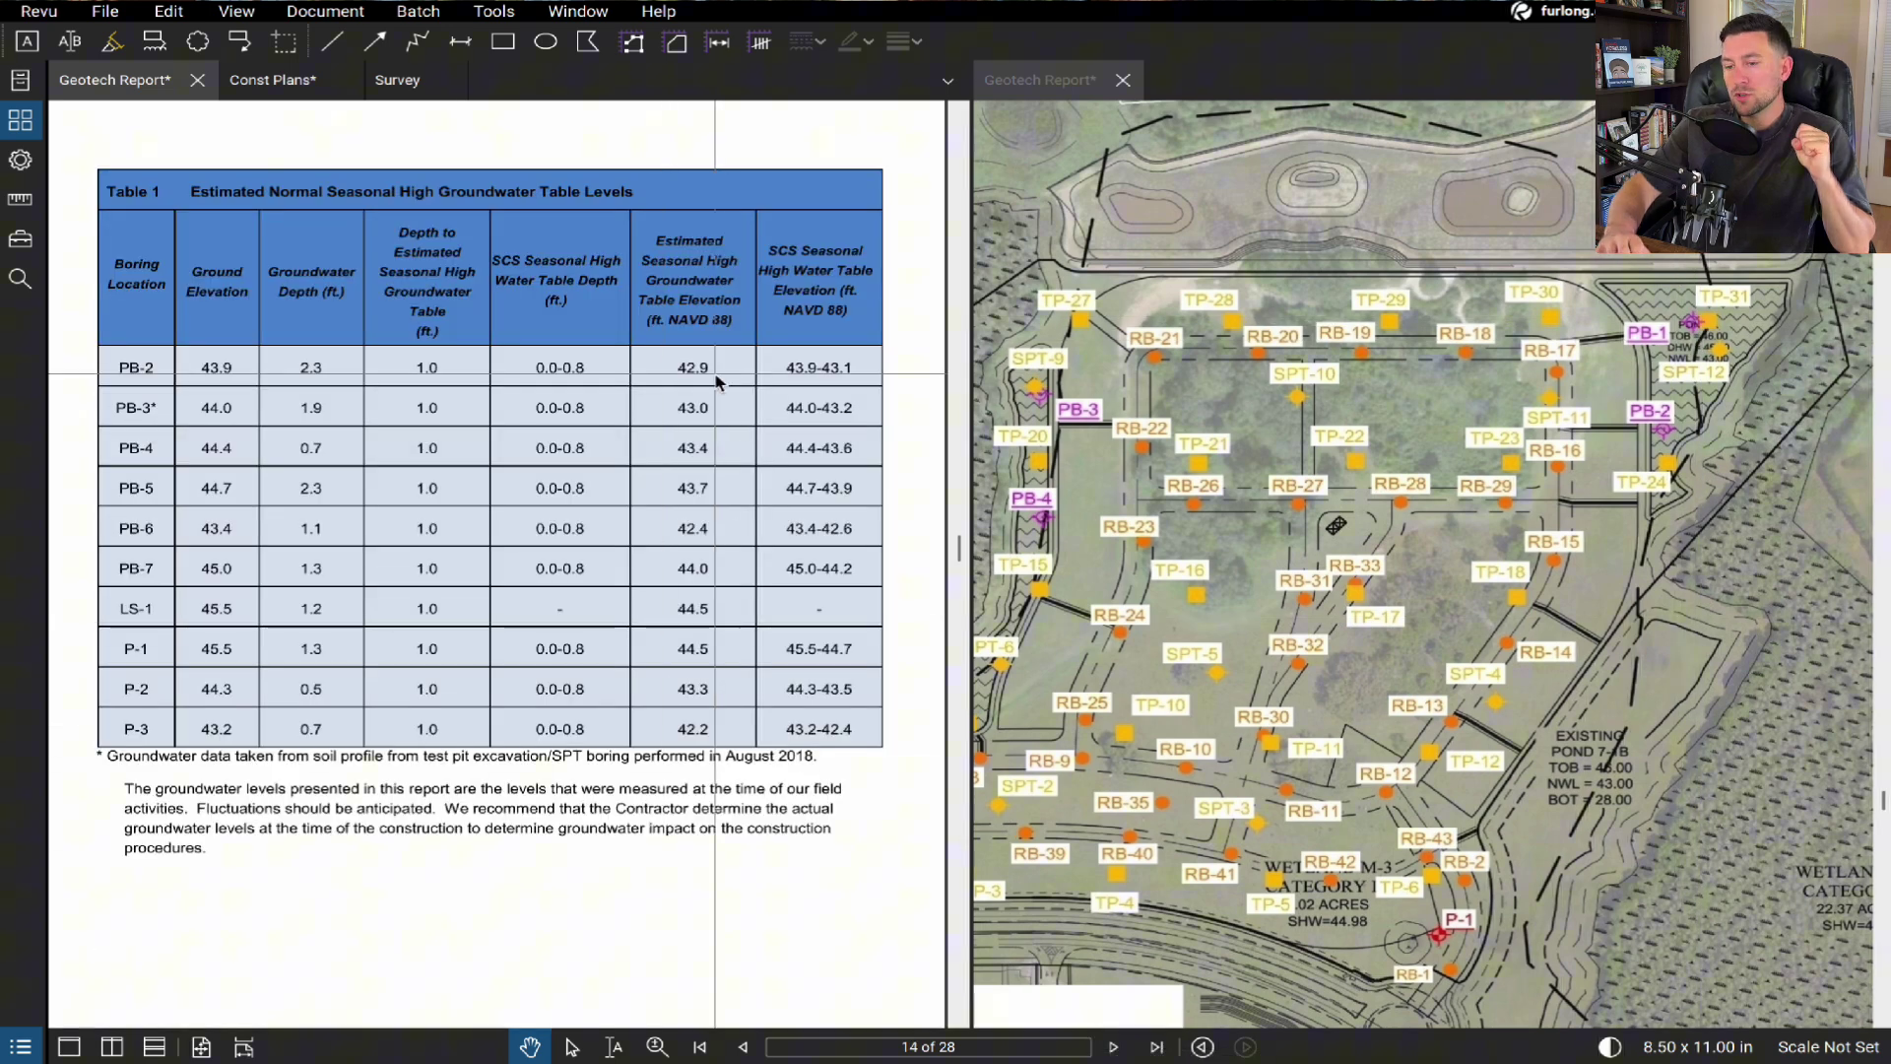
left_click(242, 46)
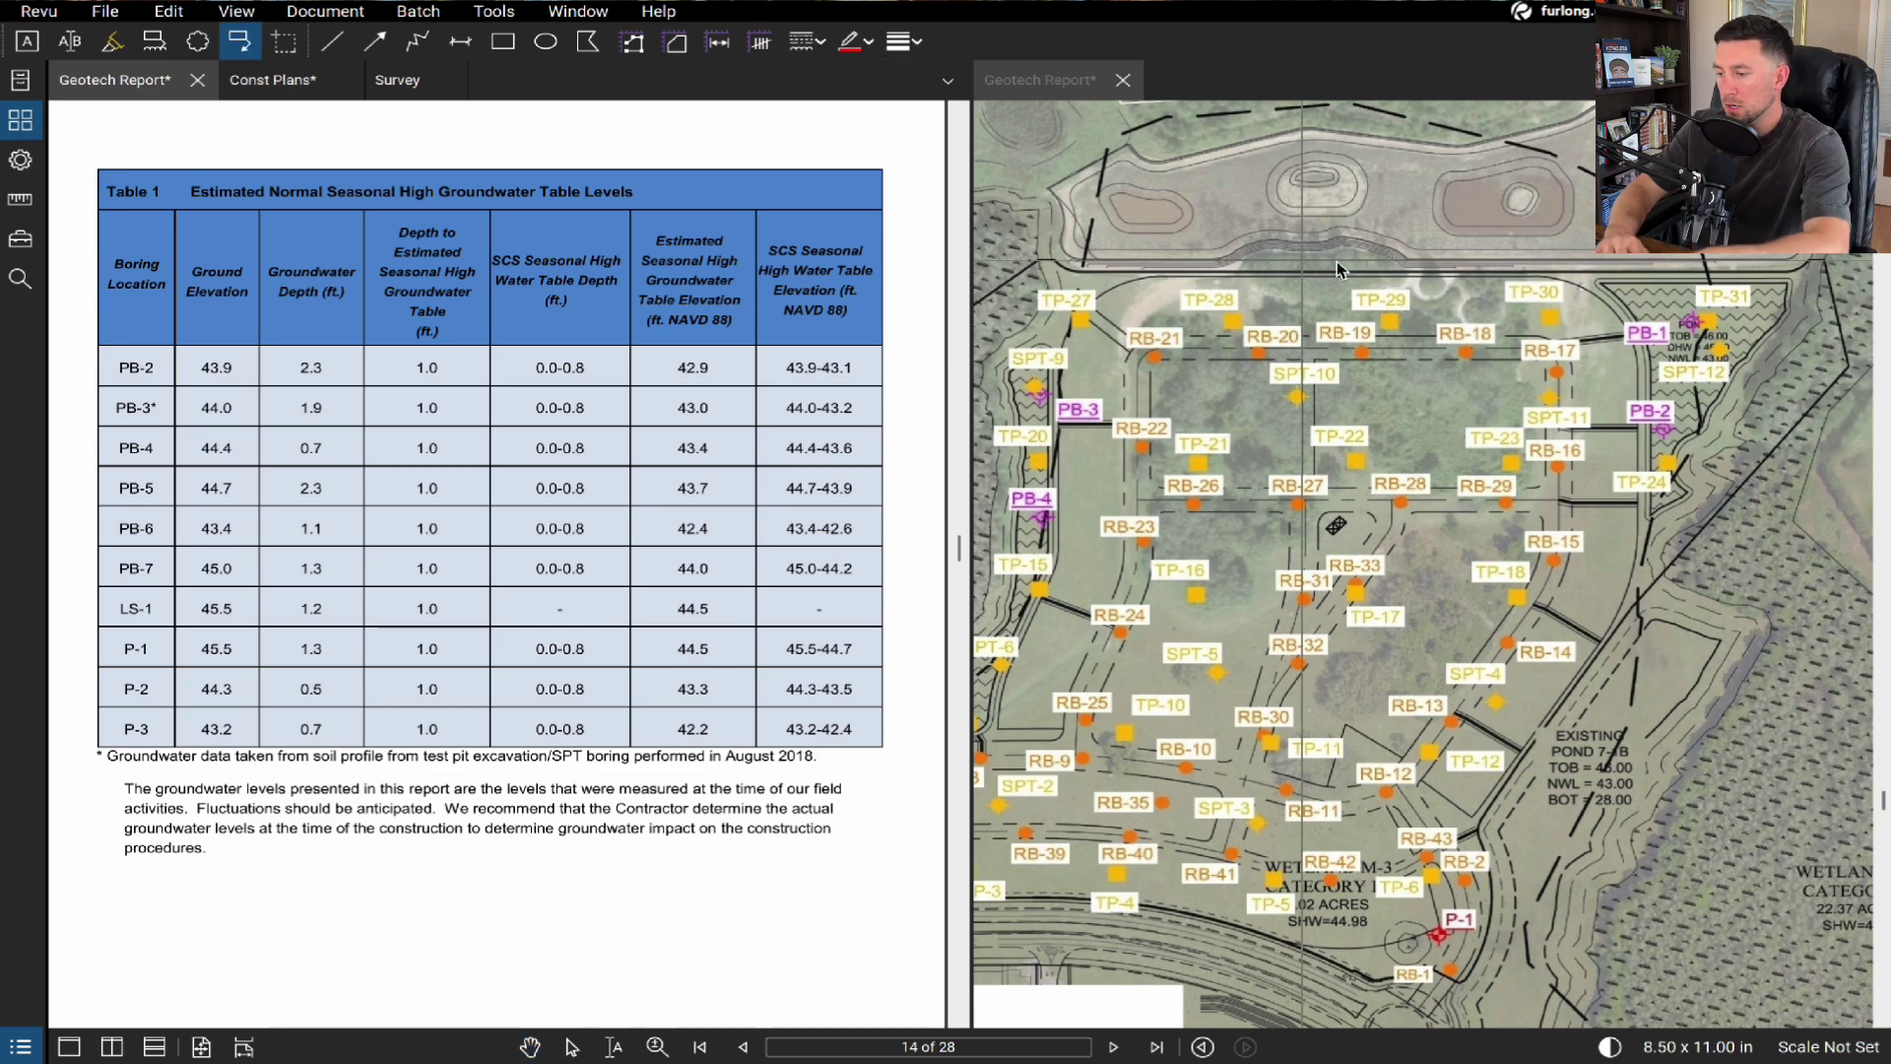
- Add callouts SHW: 42.4 at PB-1 and a copied SHW: 42.9 at PB-2
left_click(1572, 245)
type("42.4")
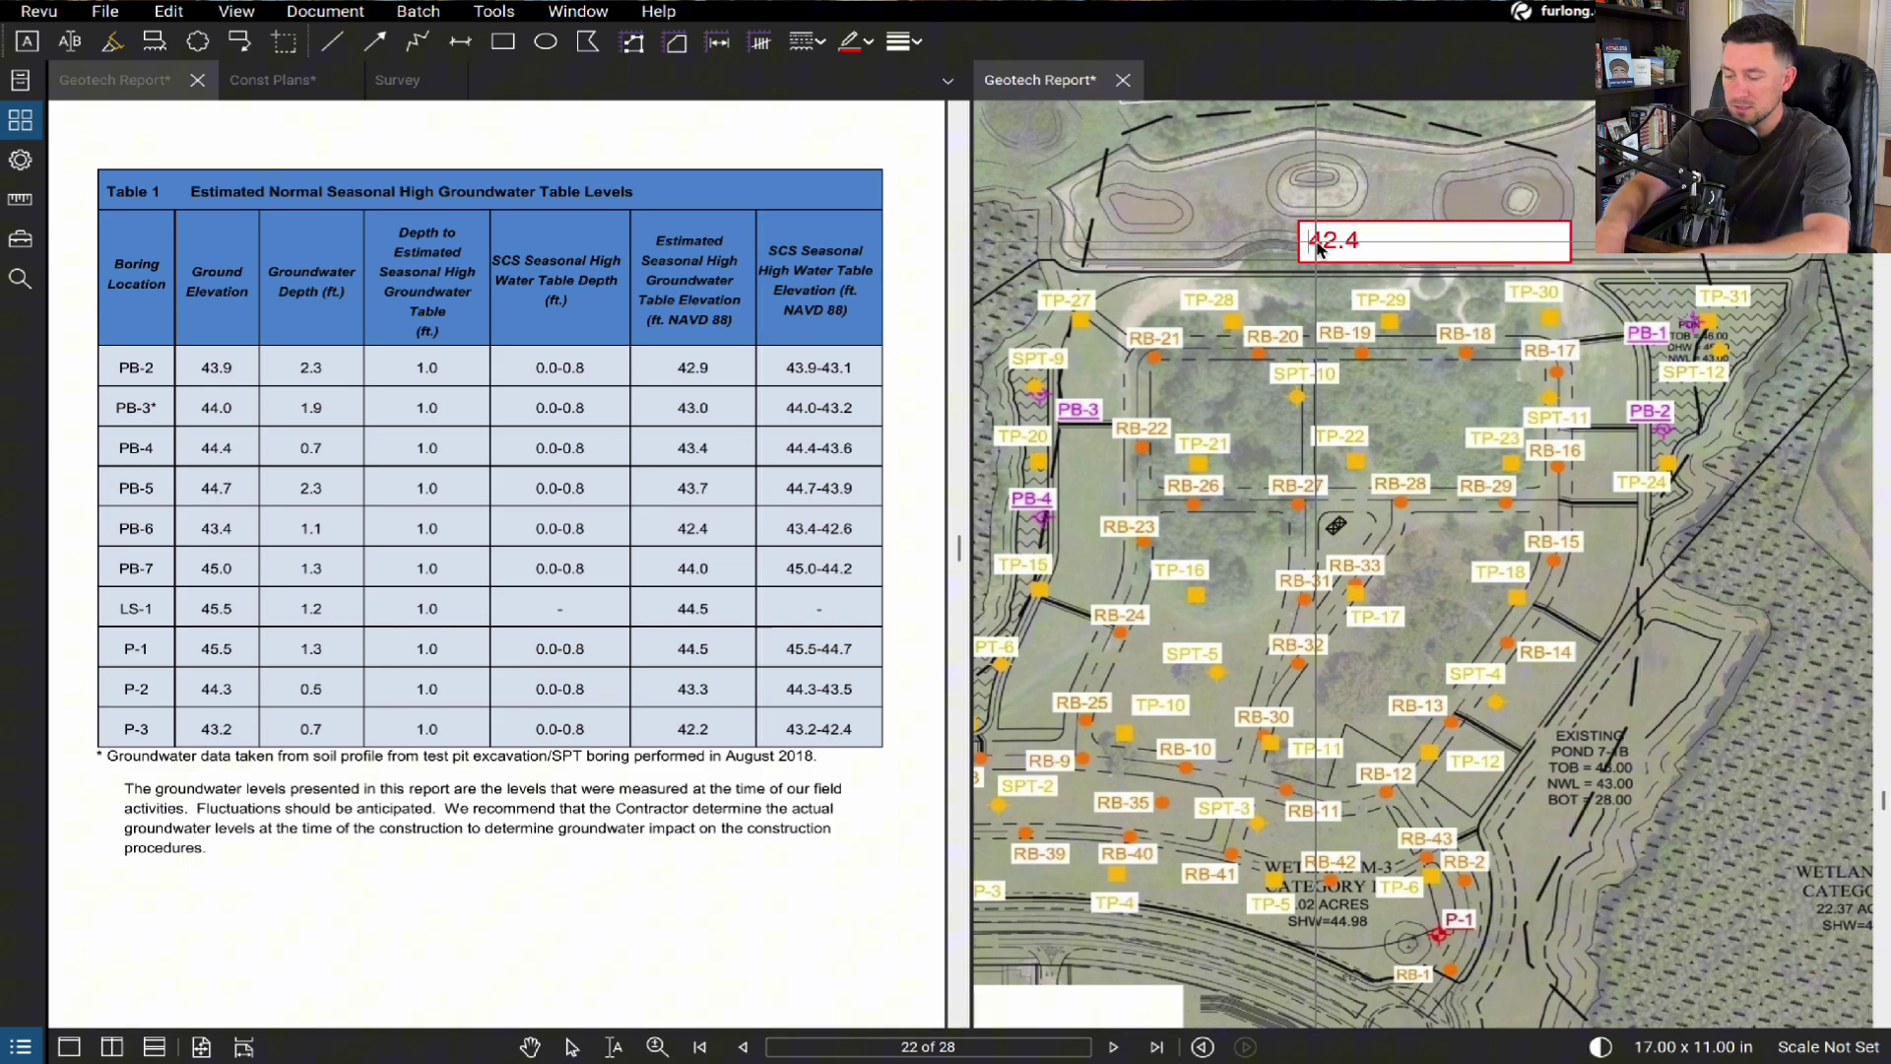
key("Escape")
left_click_drag(1520, 213, 1489, 258)
double_click(1504, 258)
key("BackSpace")
type("9")
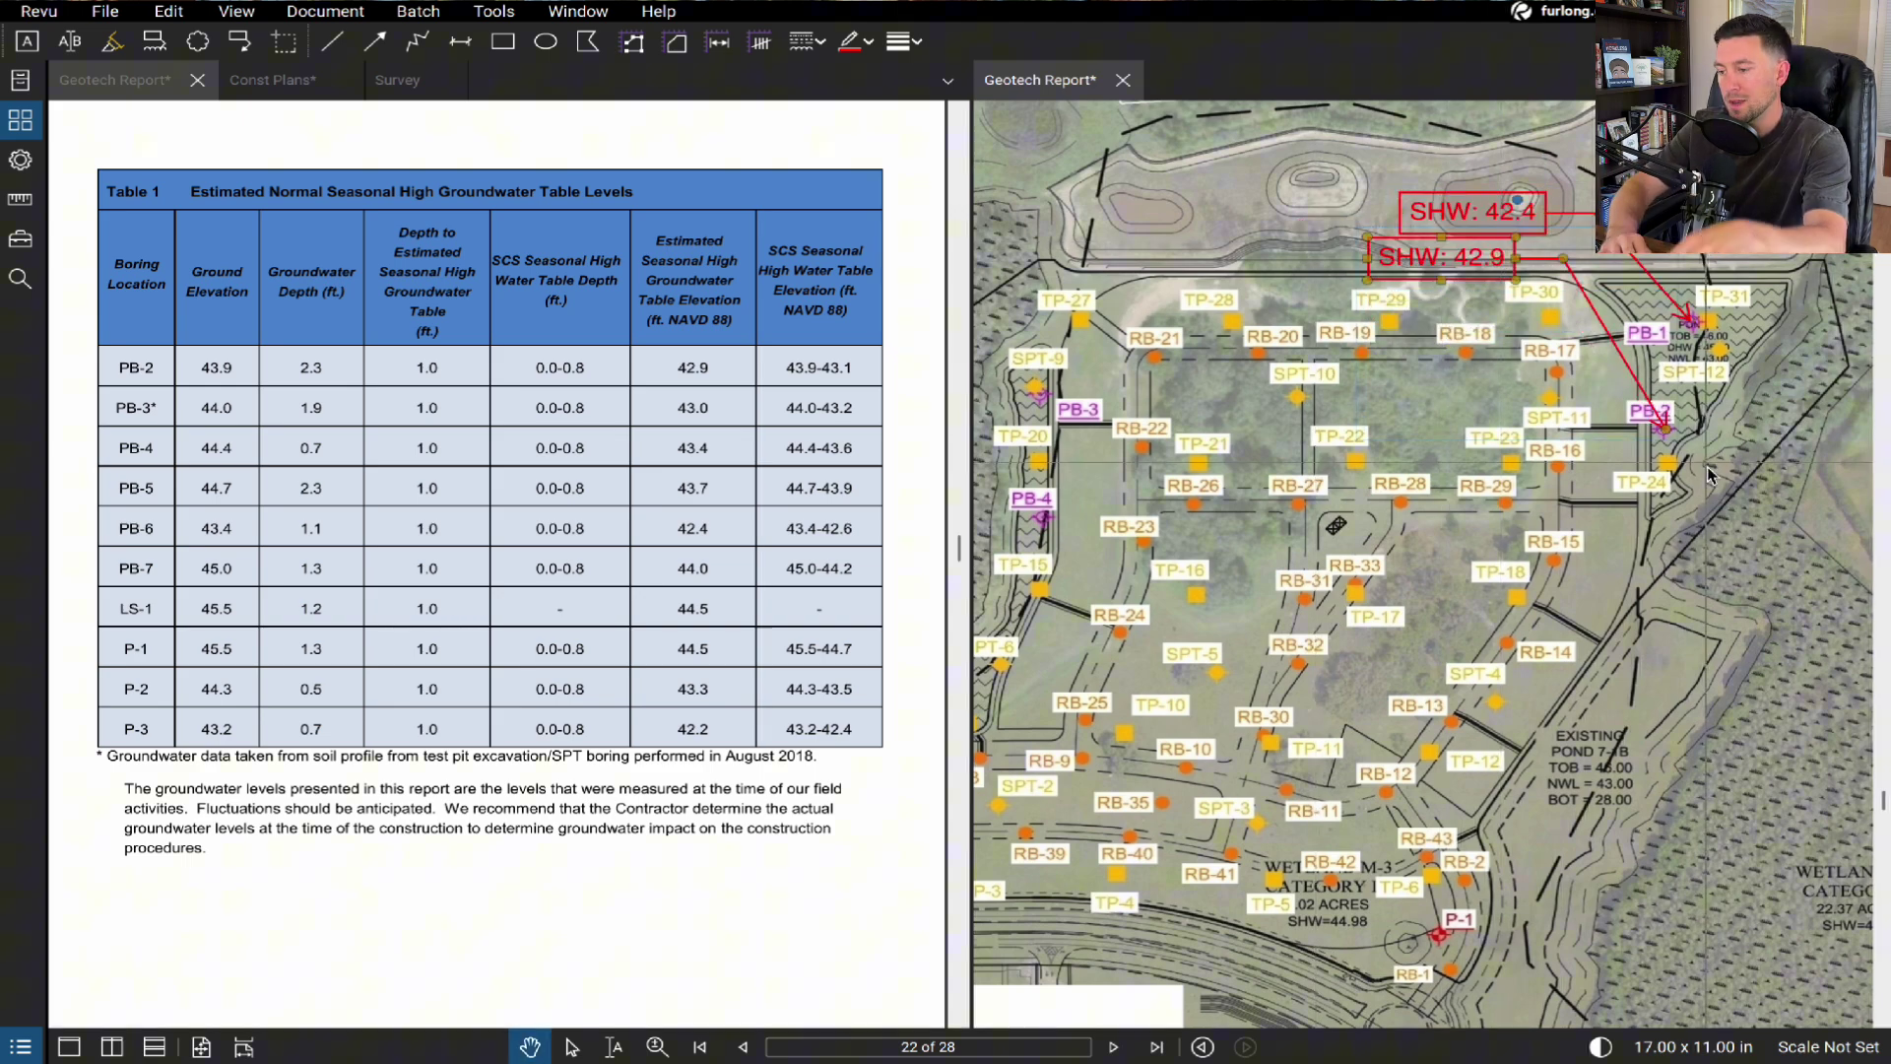
- Unsplit the view and return to the site plan on page 22
left_click(236, 10)
left_click(354, 412)
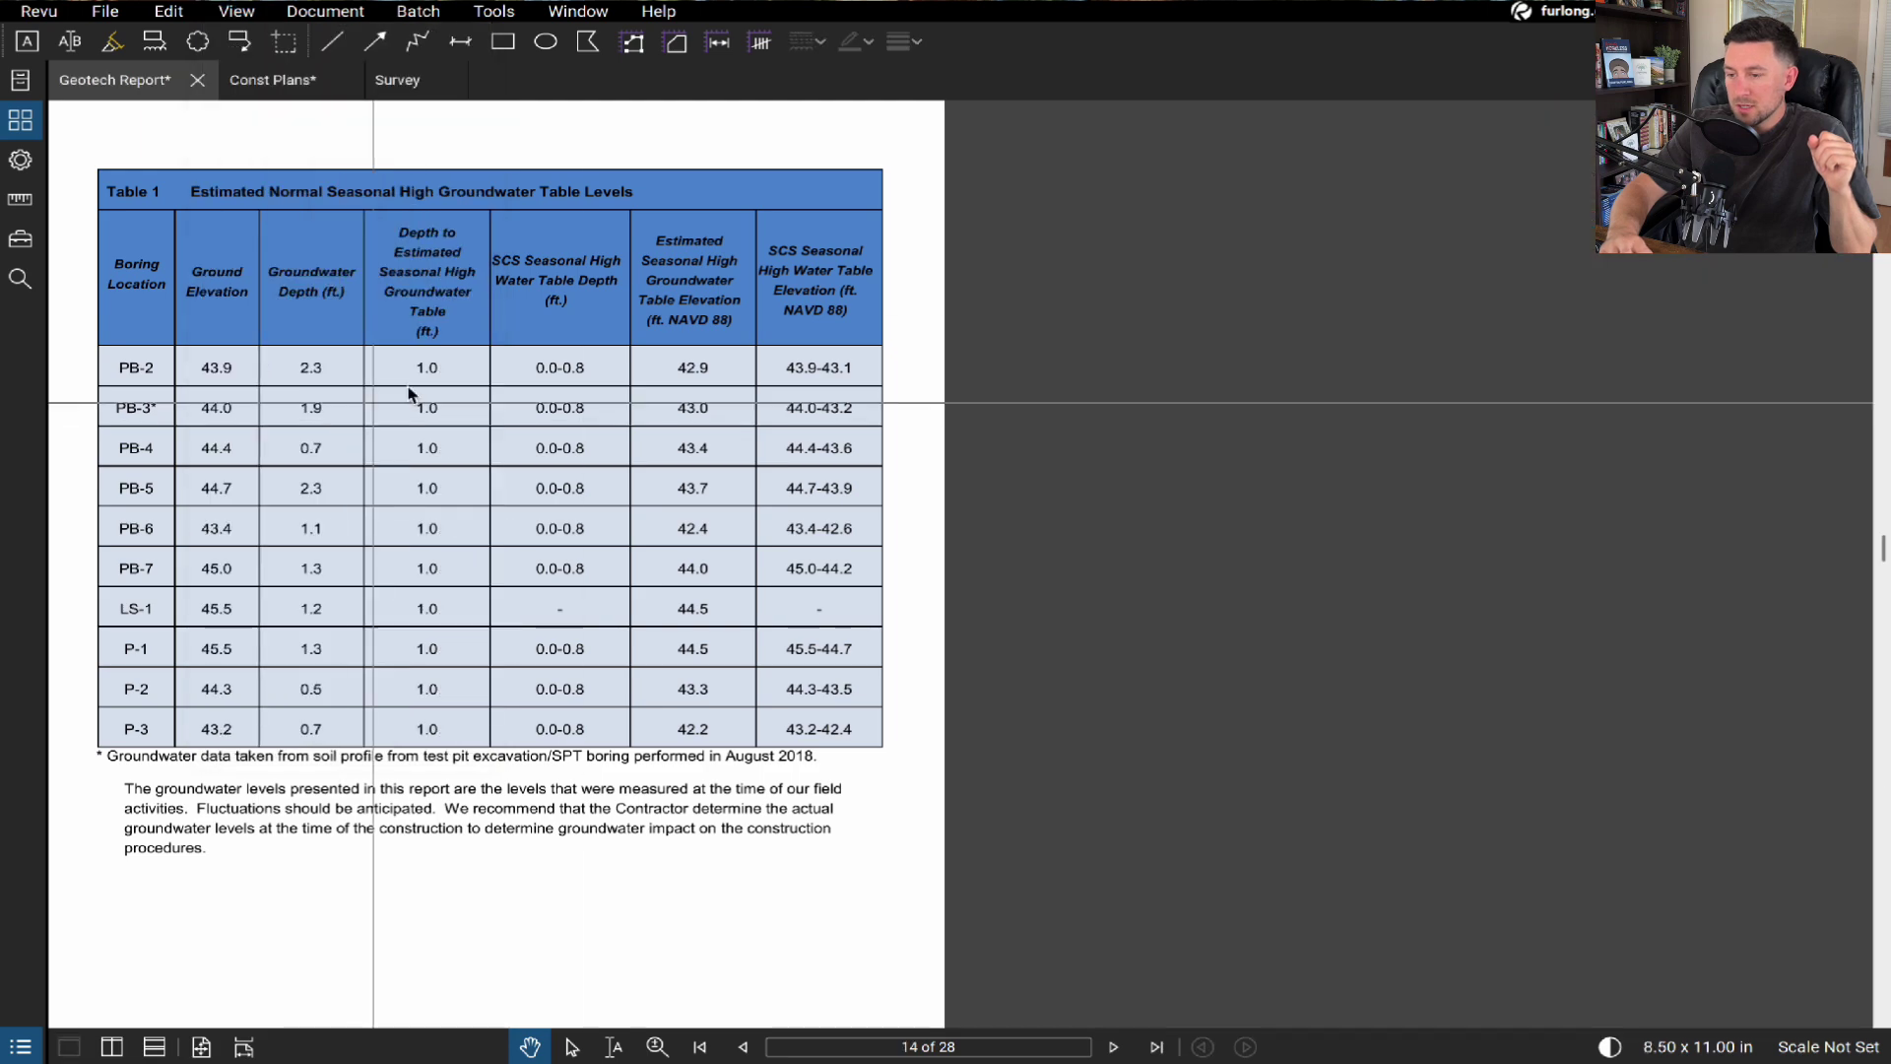
left_click(26, 120)
left_click(312, 389)
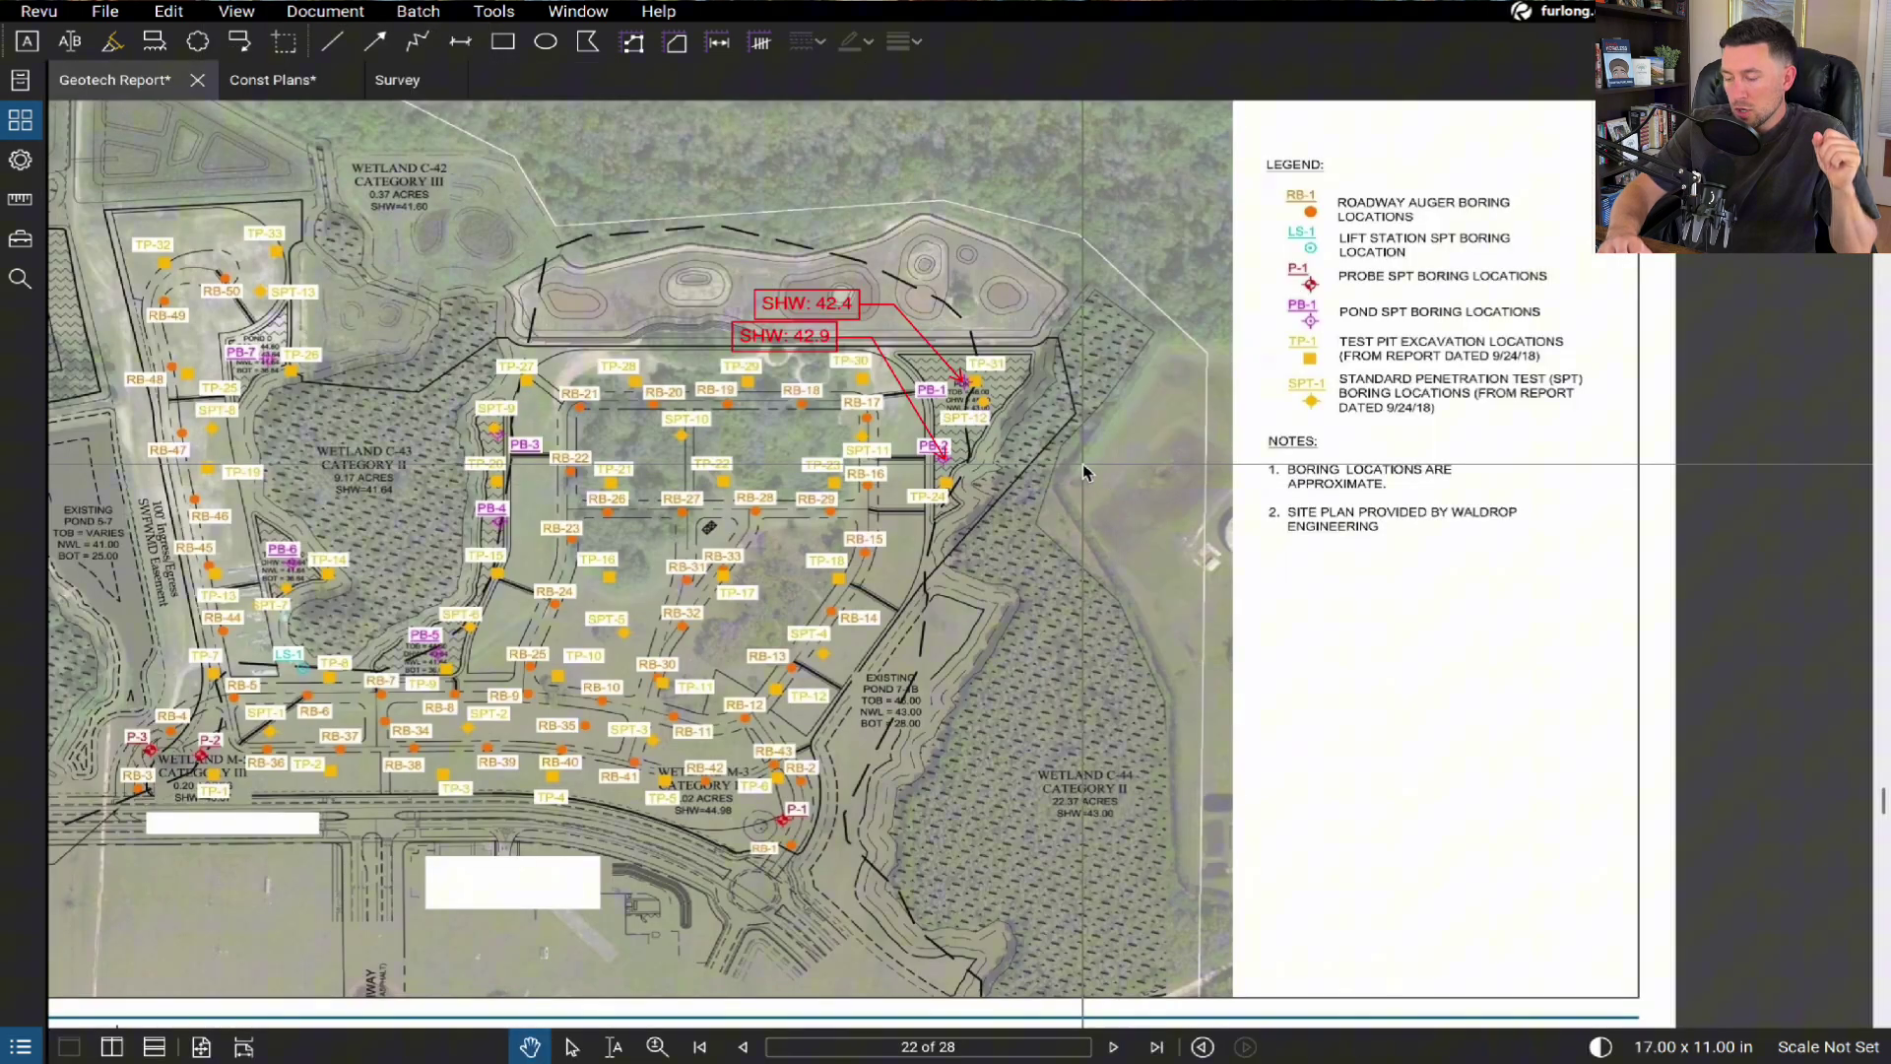
scroll(1084, 463, "up", 5)
left_click_drag(1126, 510, 876, 509)
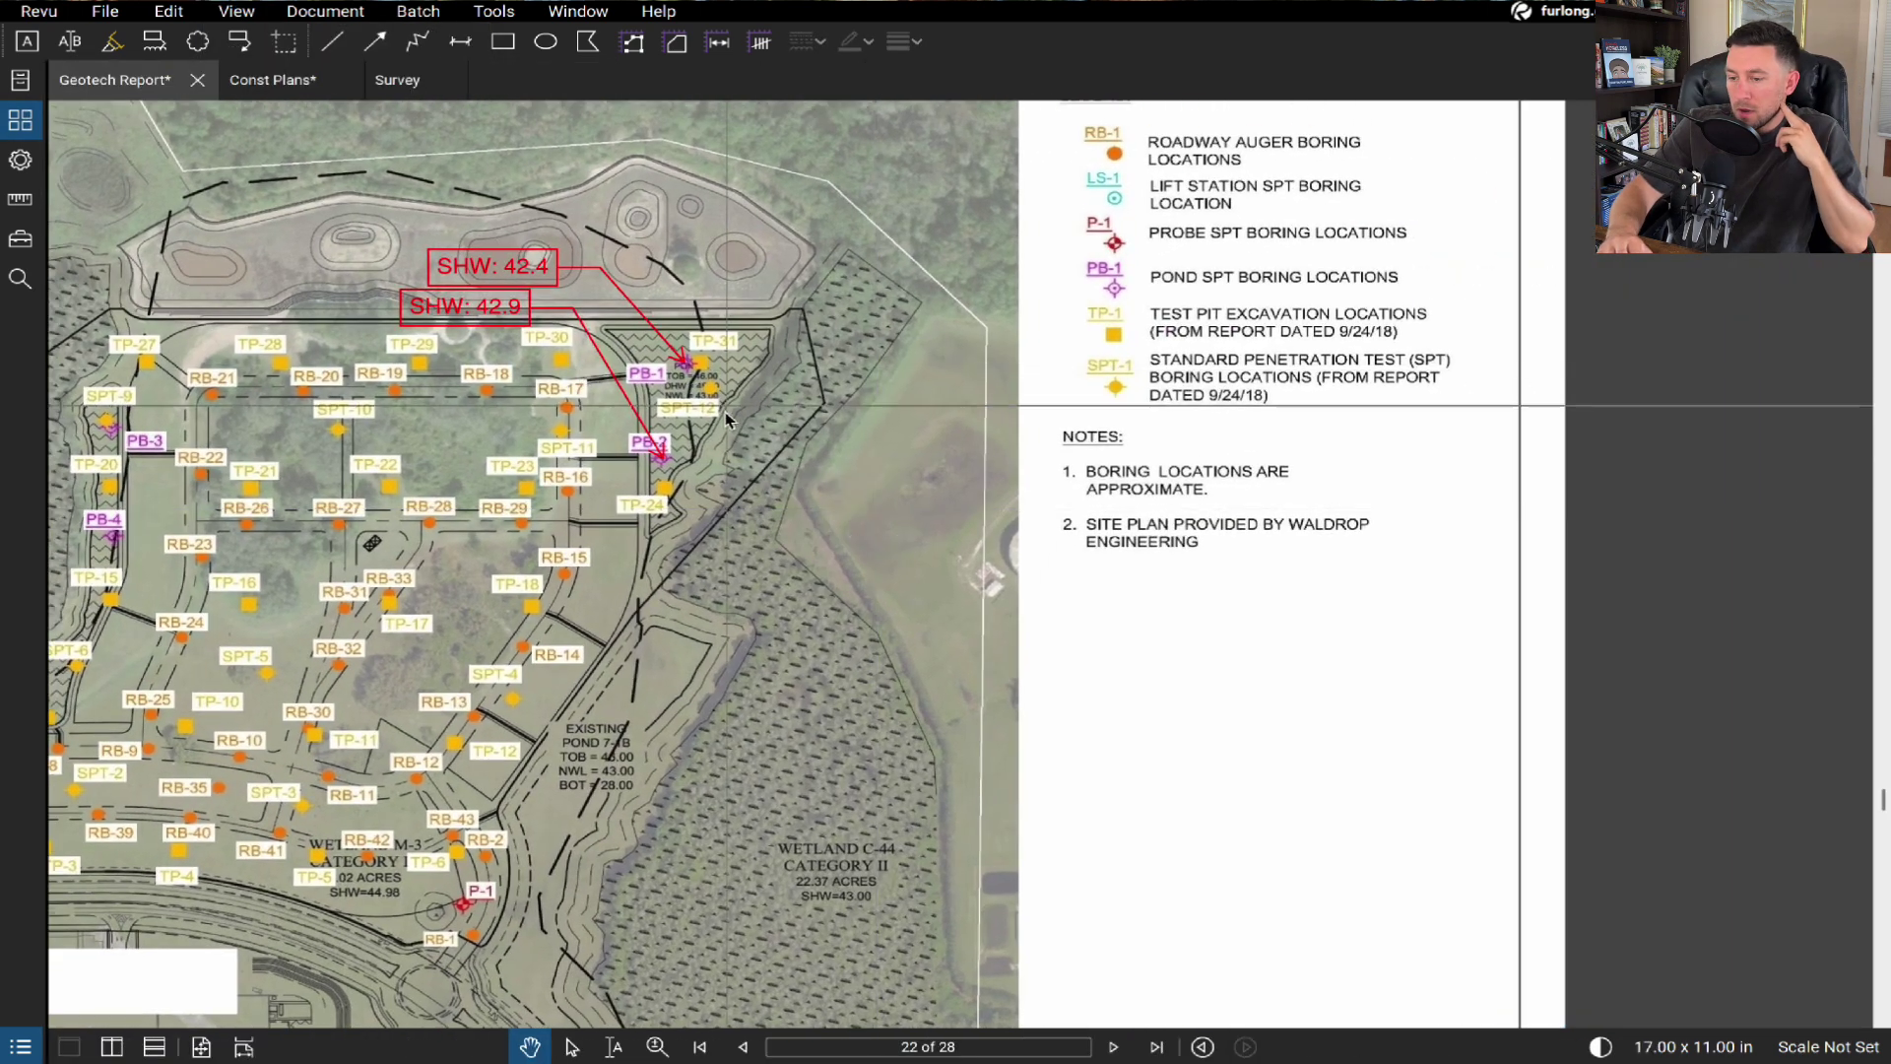
- Draw a red arrow from beside PB-2 toward the wetland
left_click(375, 42)
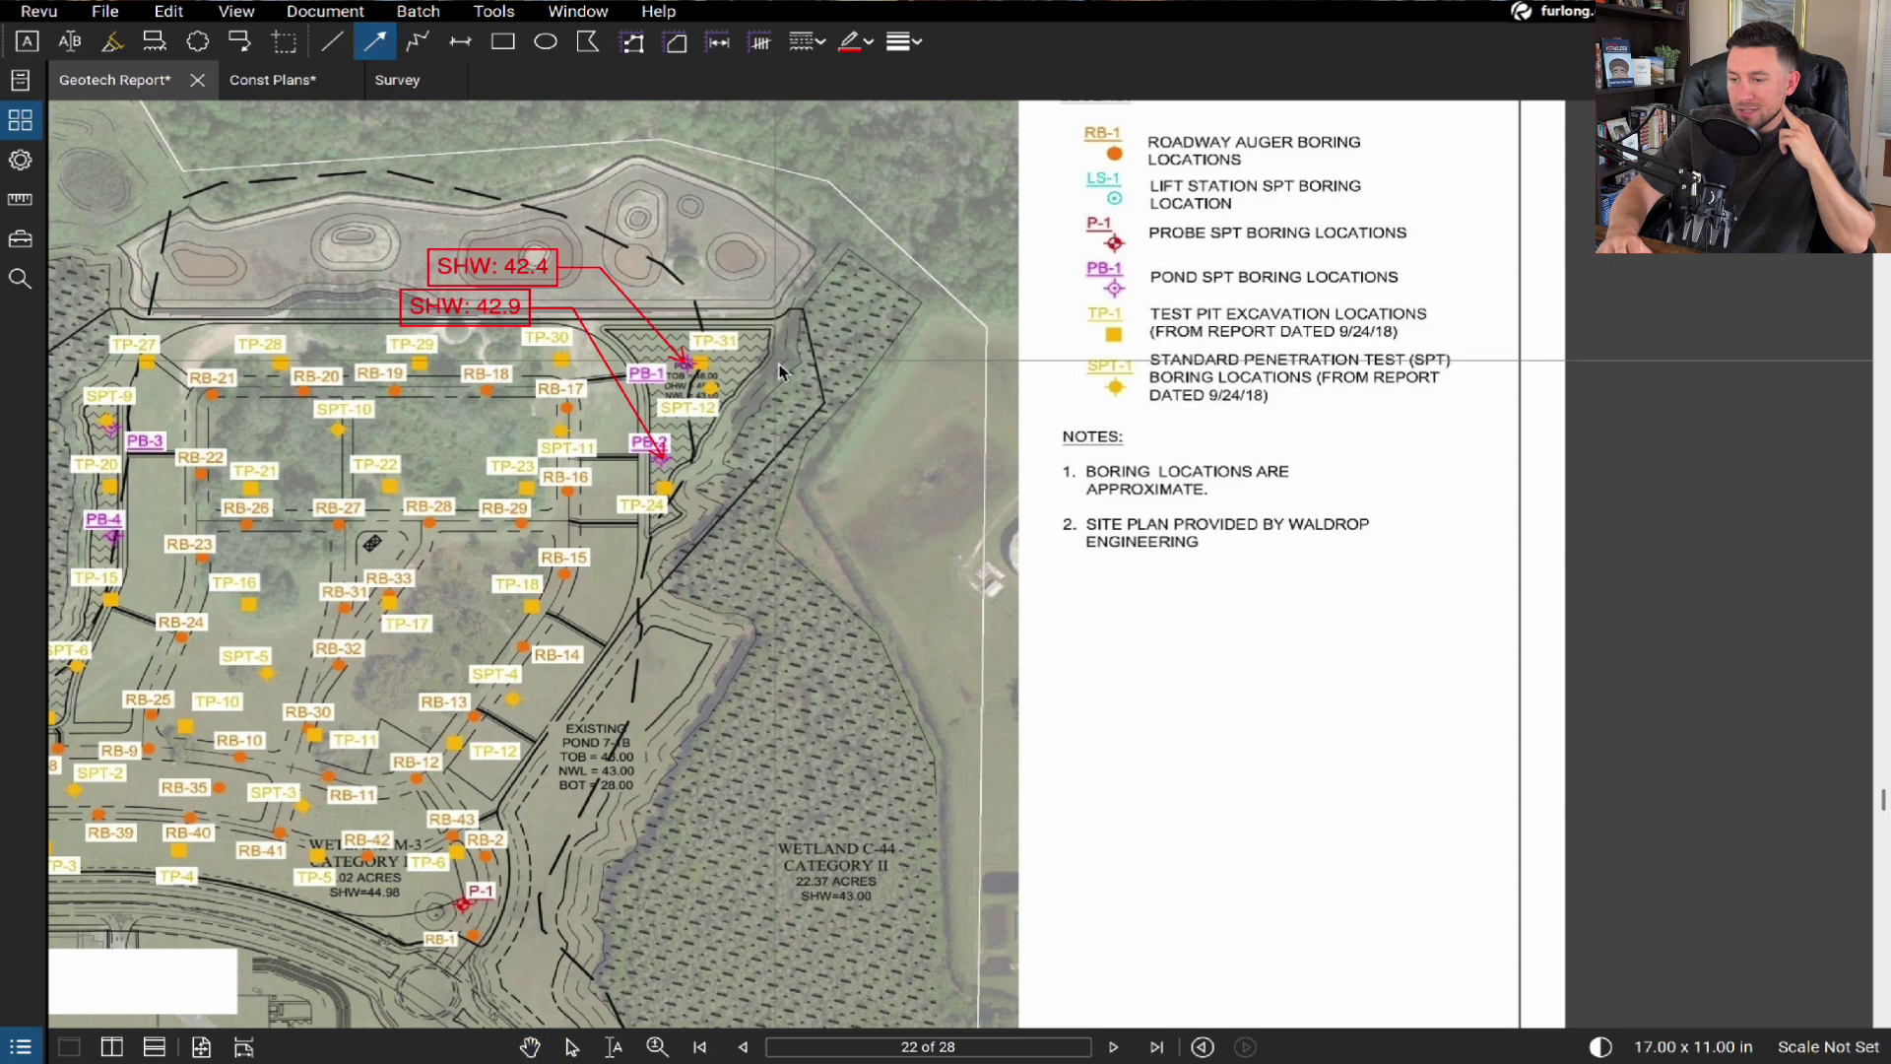
left_click(706, 431)
left_click(761, 463)
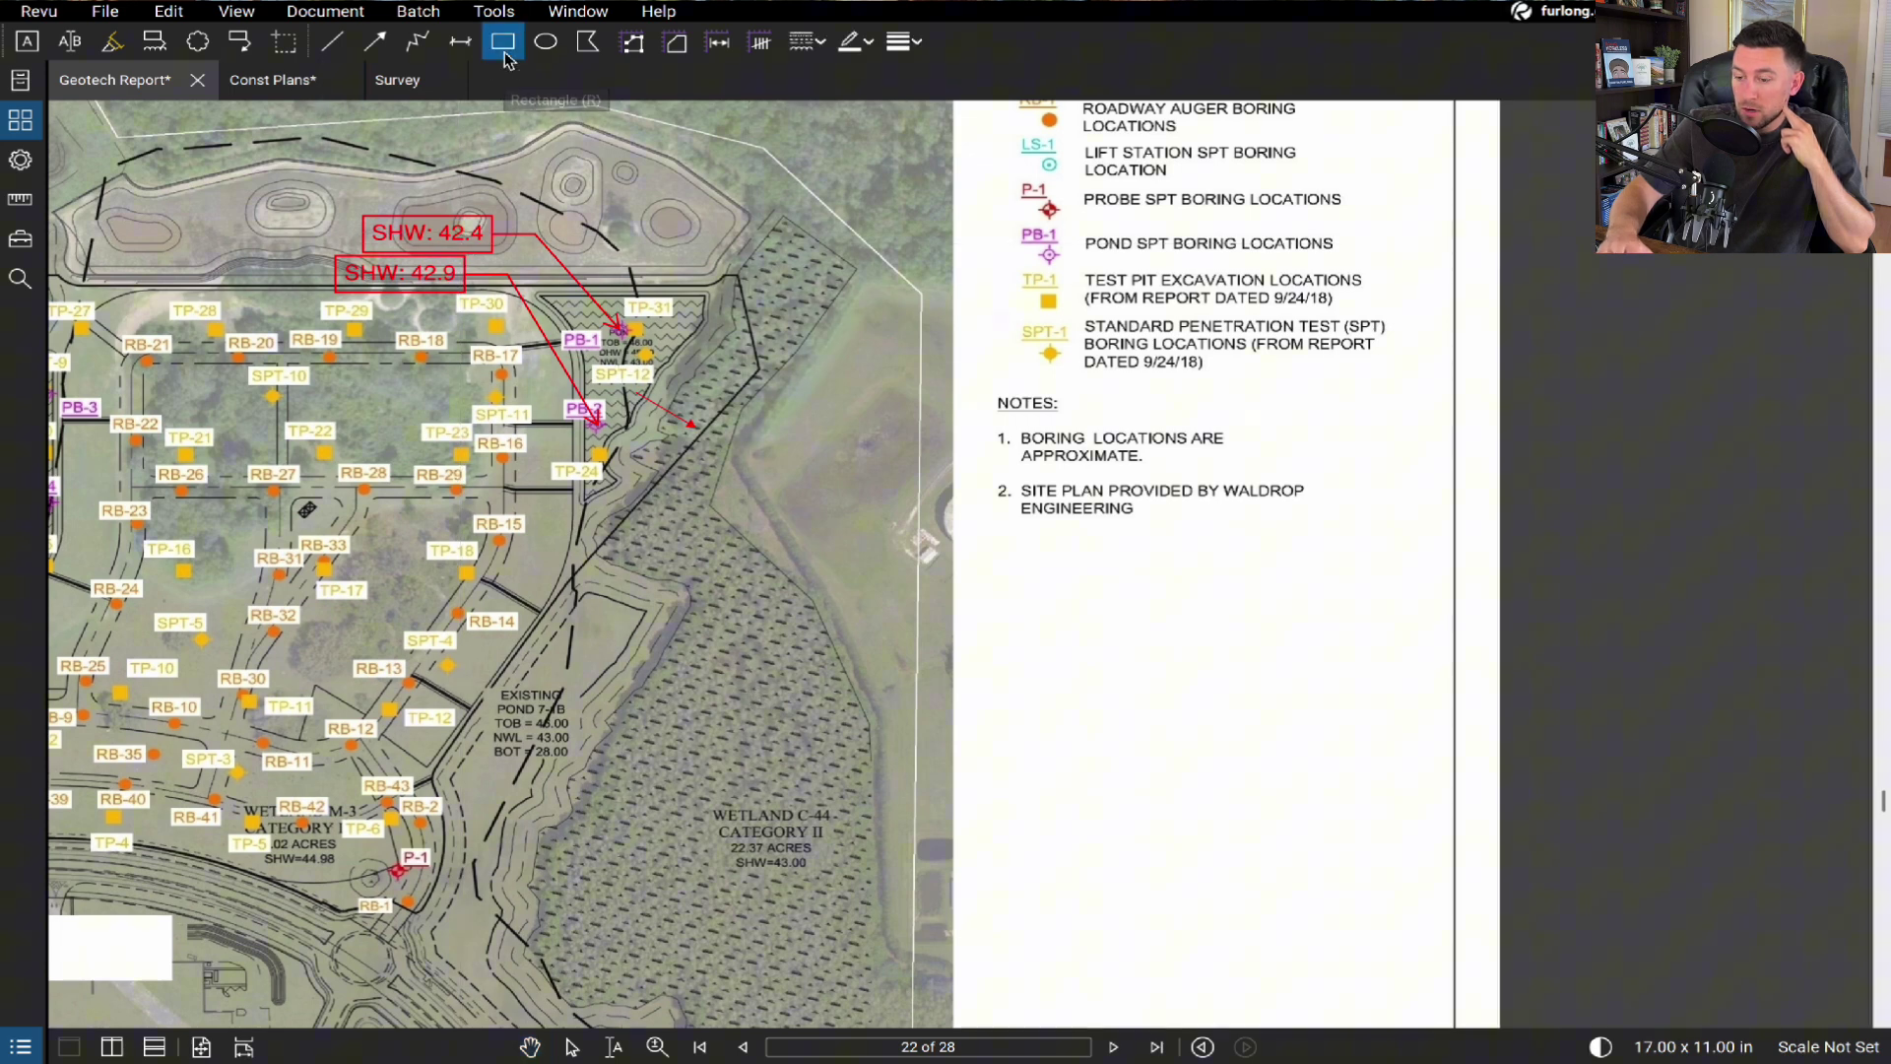
- Draw a red cloud around the WETLAND C-44 Category II label and its SHW=43.00 note
left_click_drag(657, 754, 875, 898)
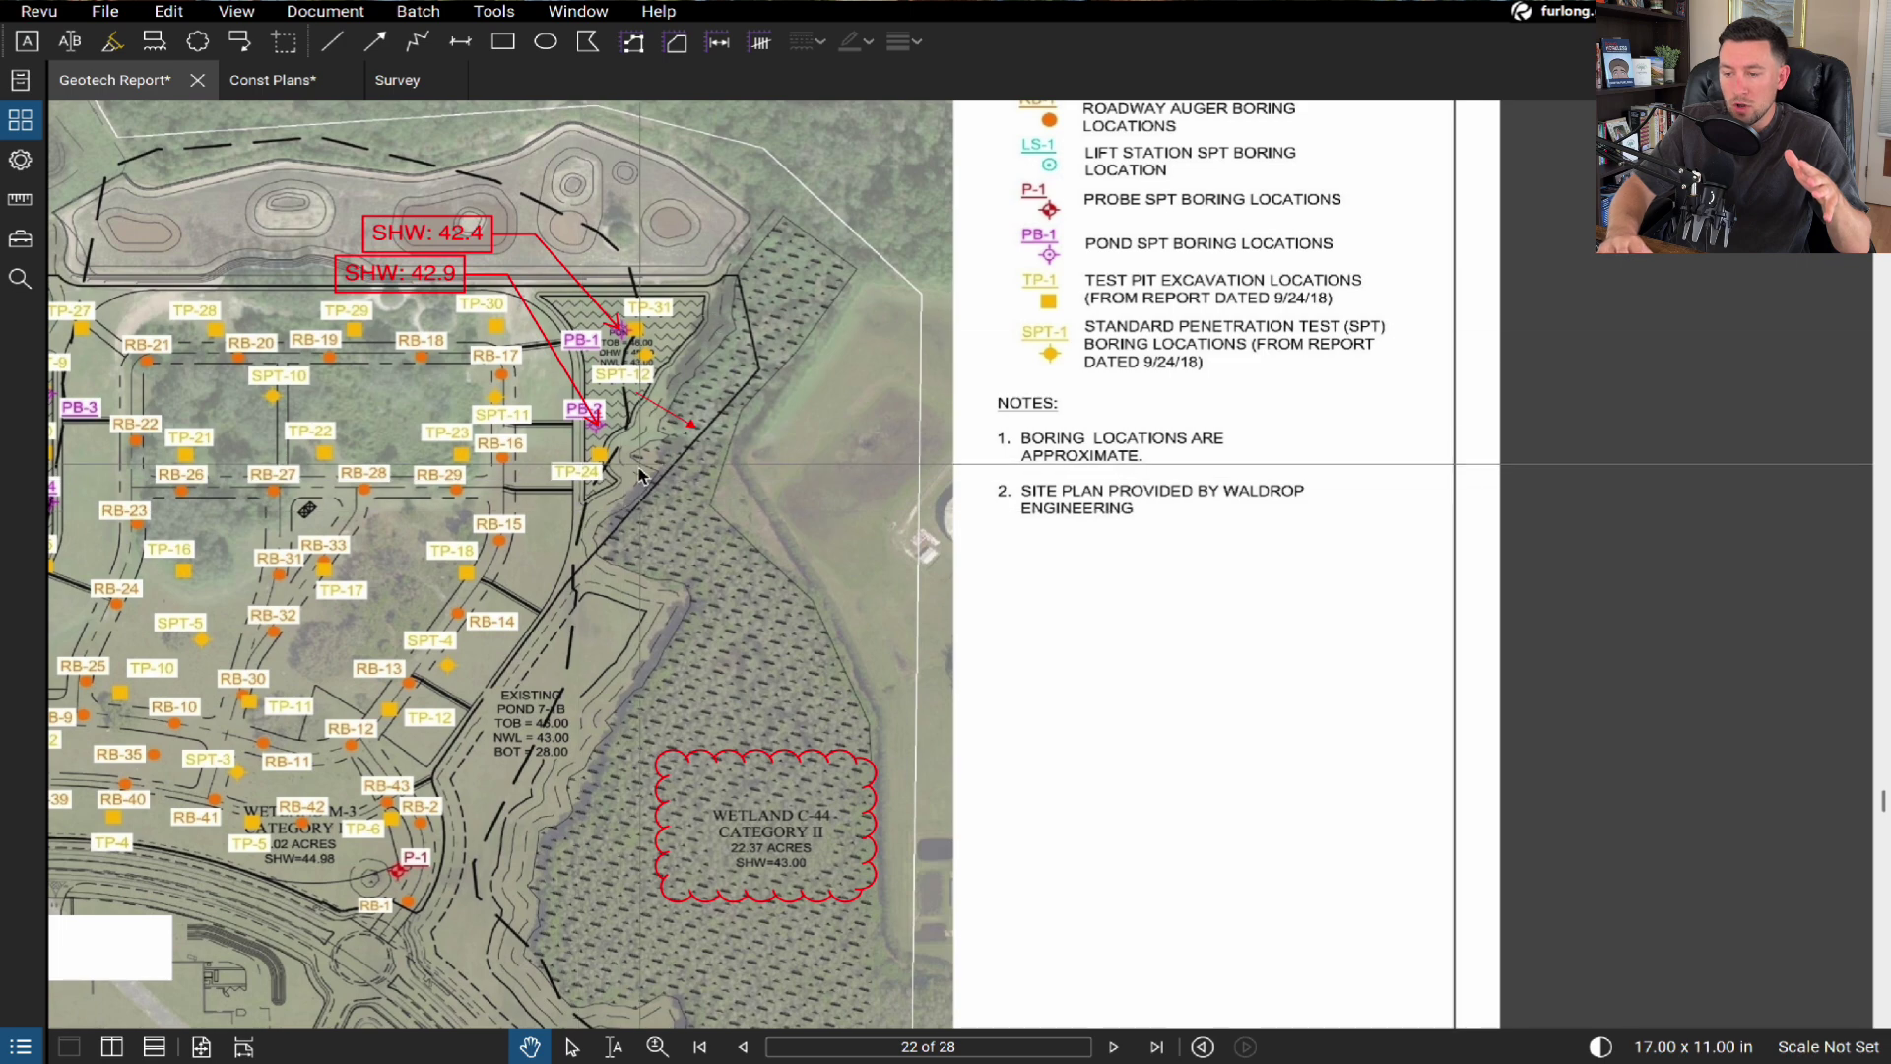
- Open page 5 of the Survey document
left_click(386, 82)
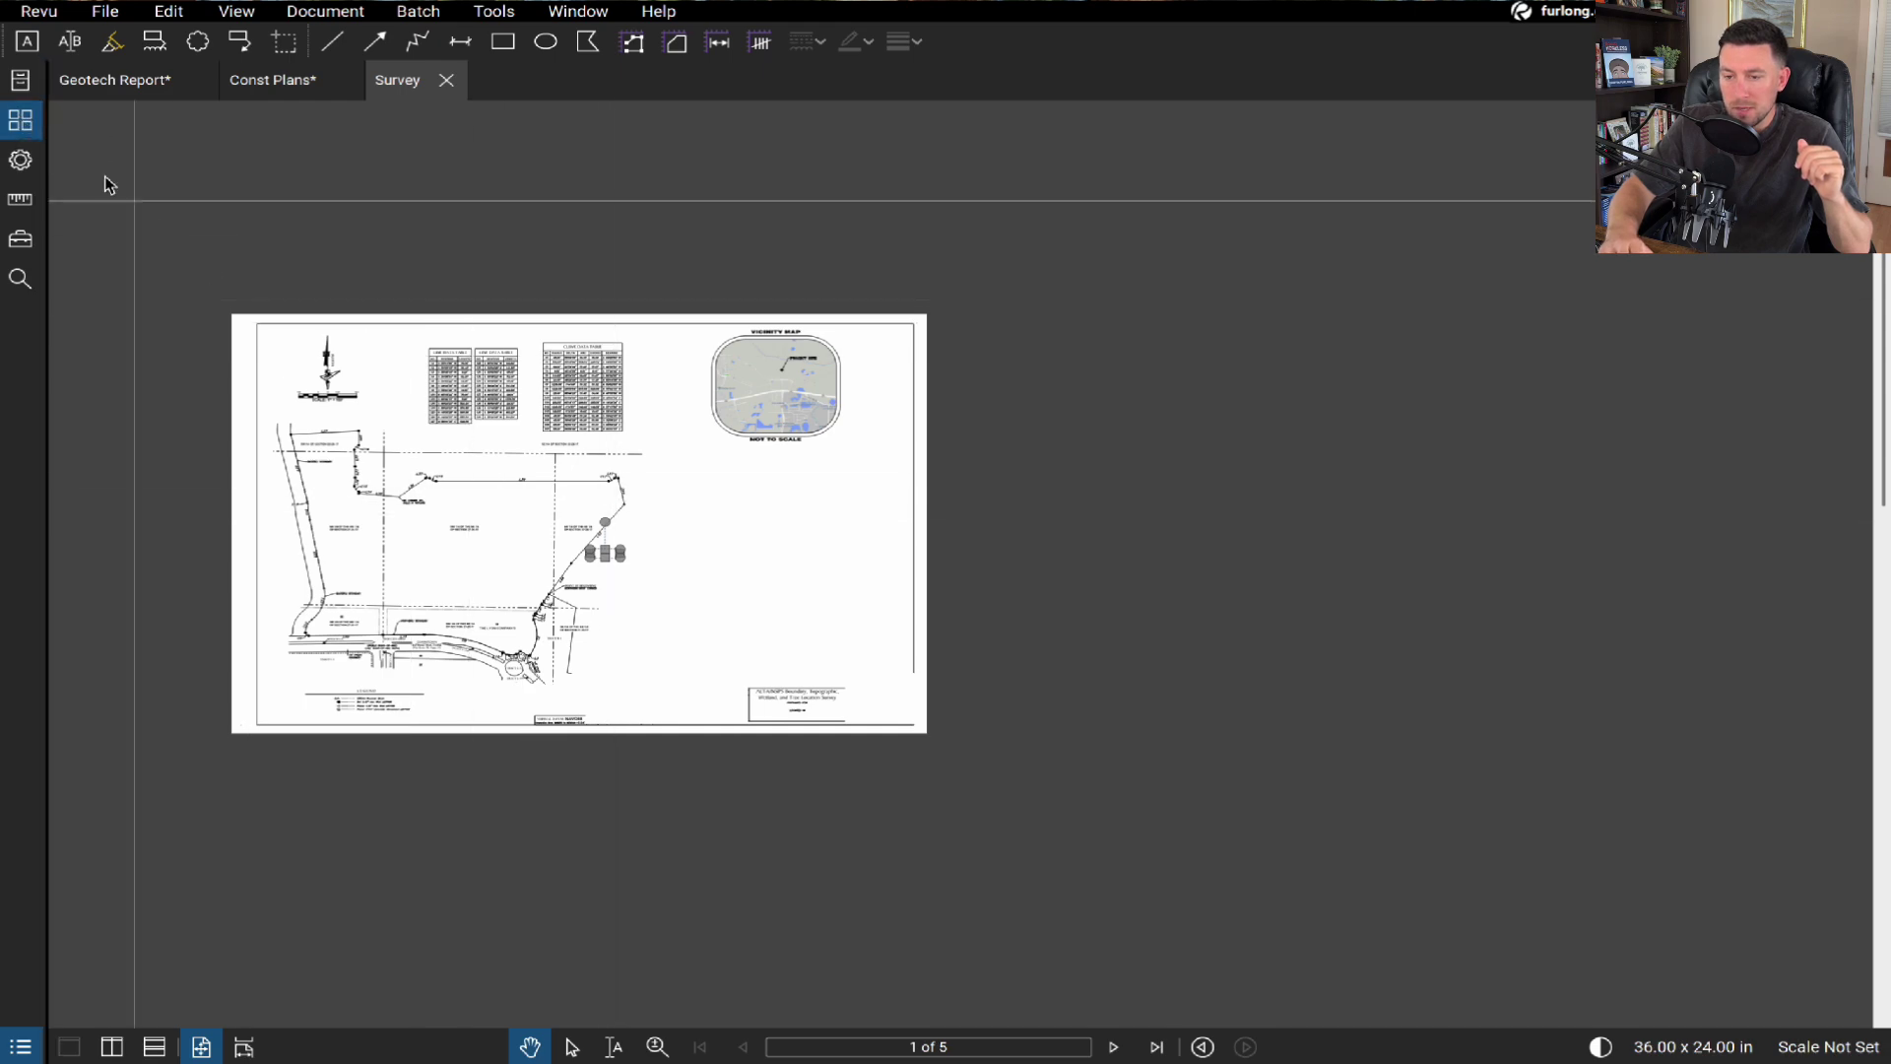
left_click(19, 120)
left_click(141, 569)
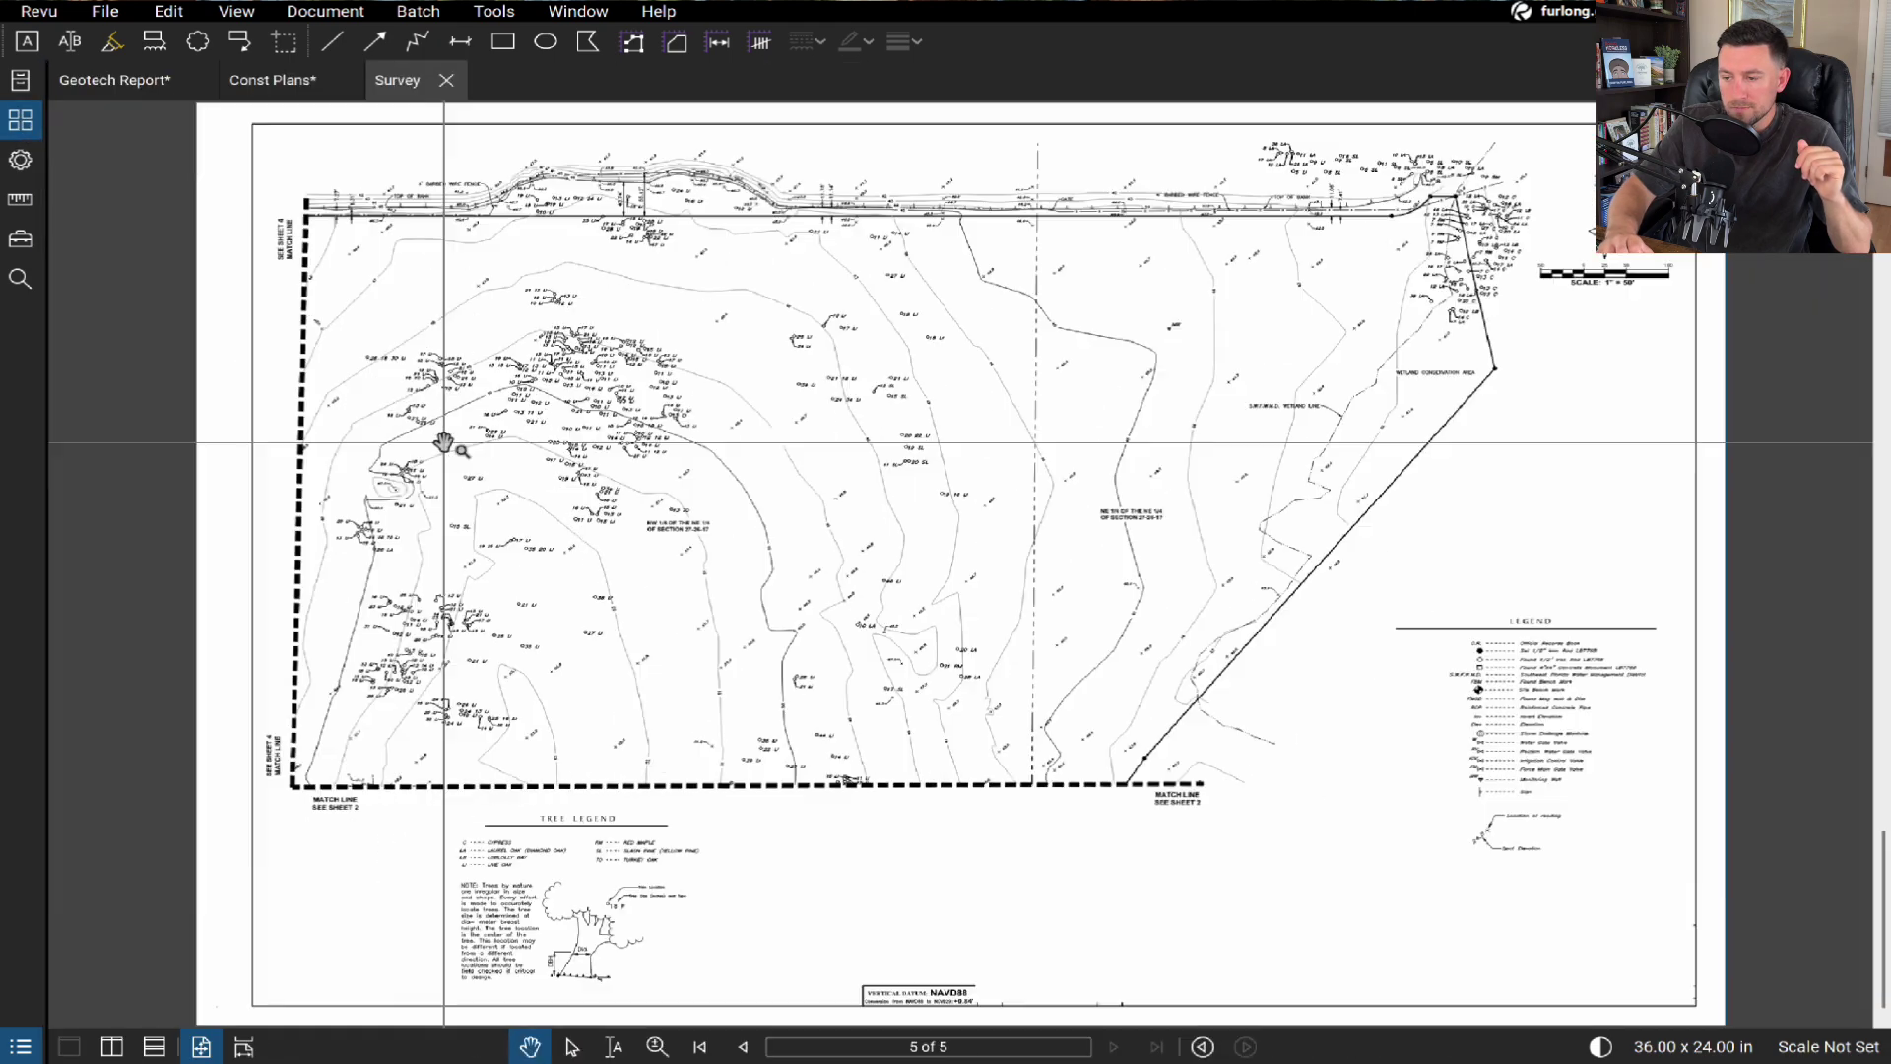
scroll(887, 506, "up", 3)
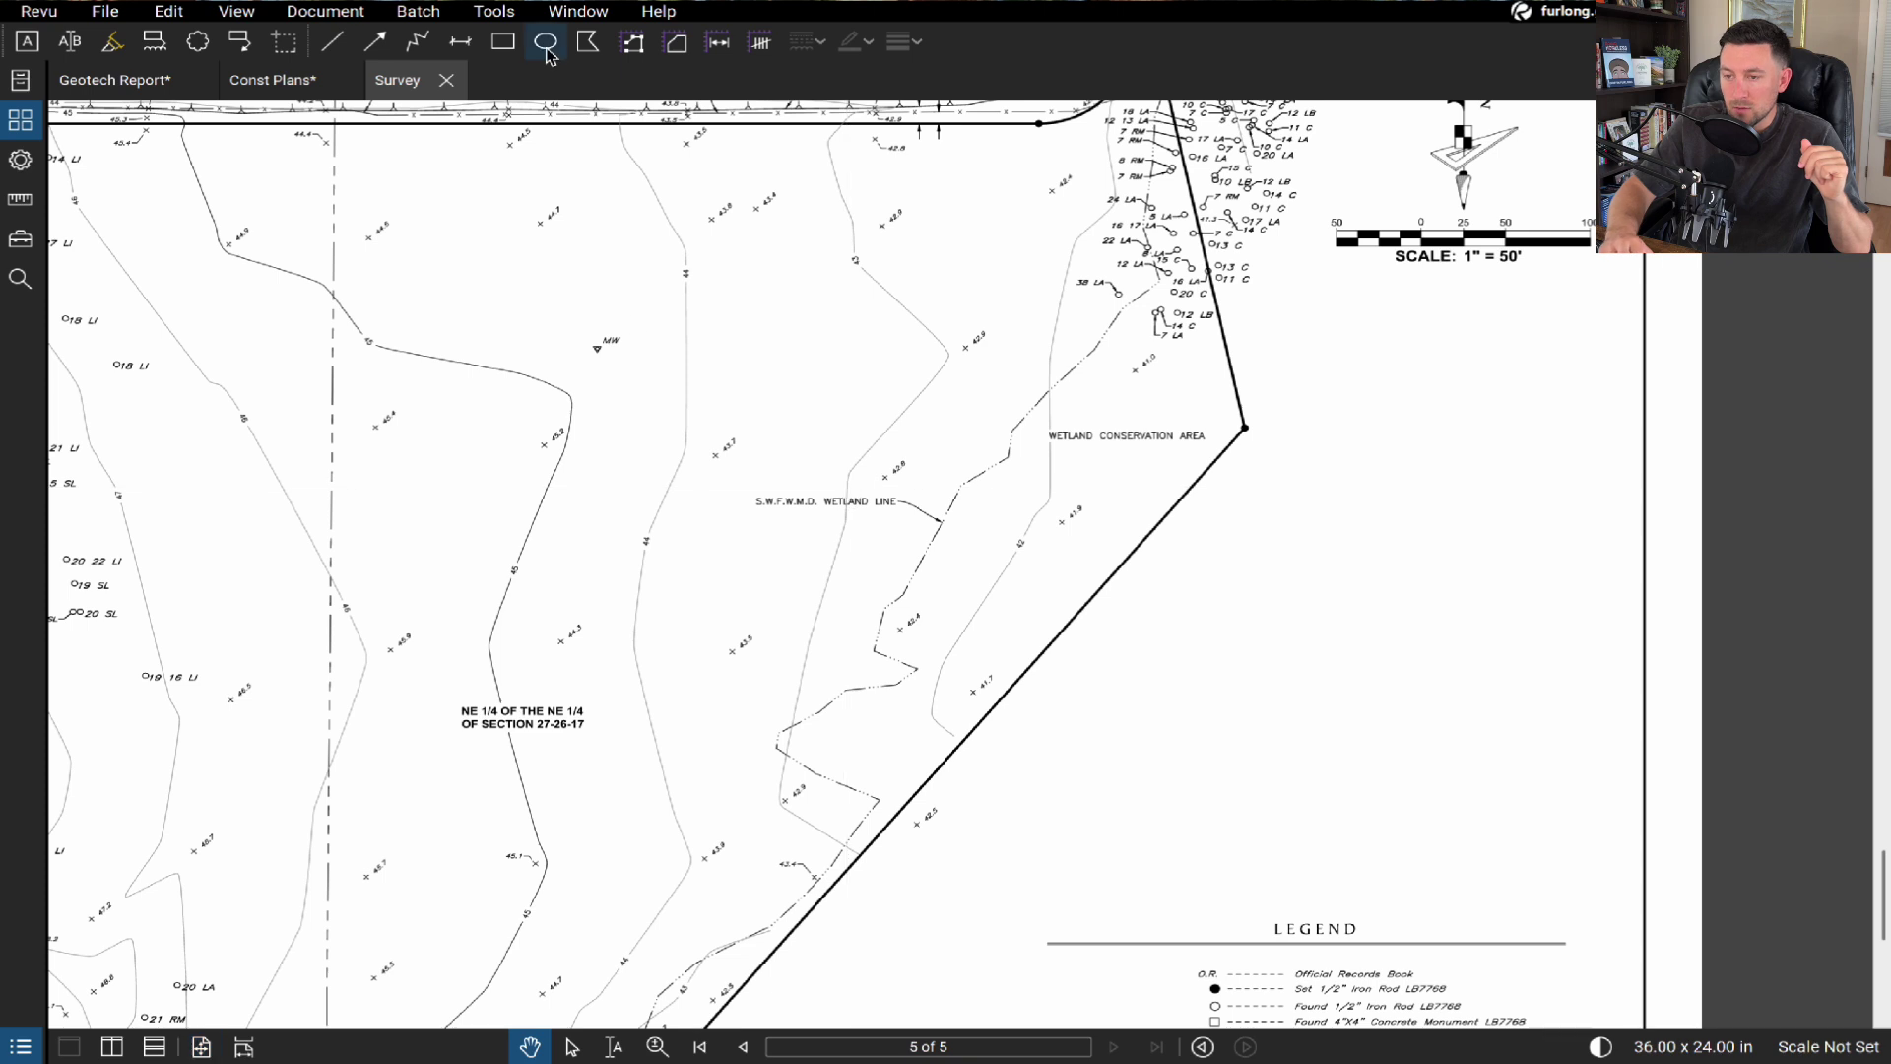
- Trace the S.W.F.W.M.D. wetland line with a red polyline from its lower end to the top
left_click(419, 43)
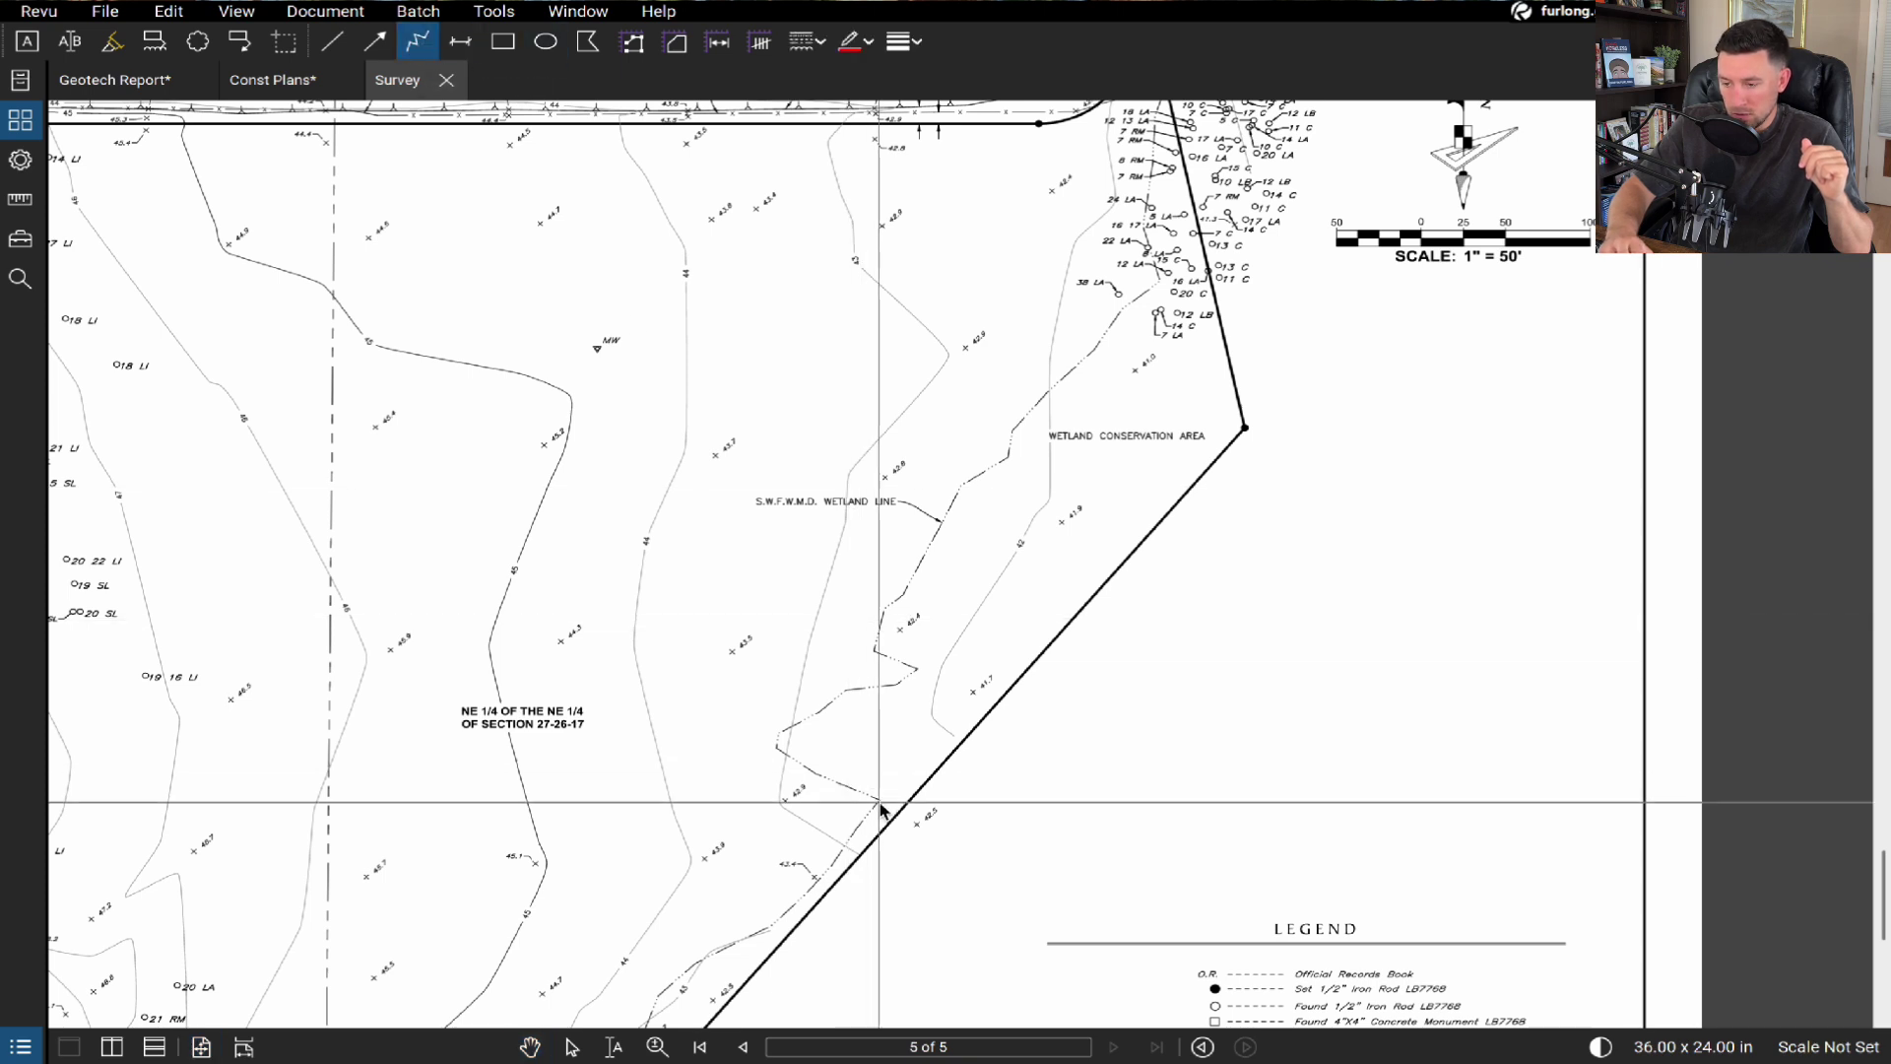
left_click(880, 804)
left_click(778, 731)
left_click(840, 689)
left_click(905, 681)
left_click(916, 670)
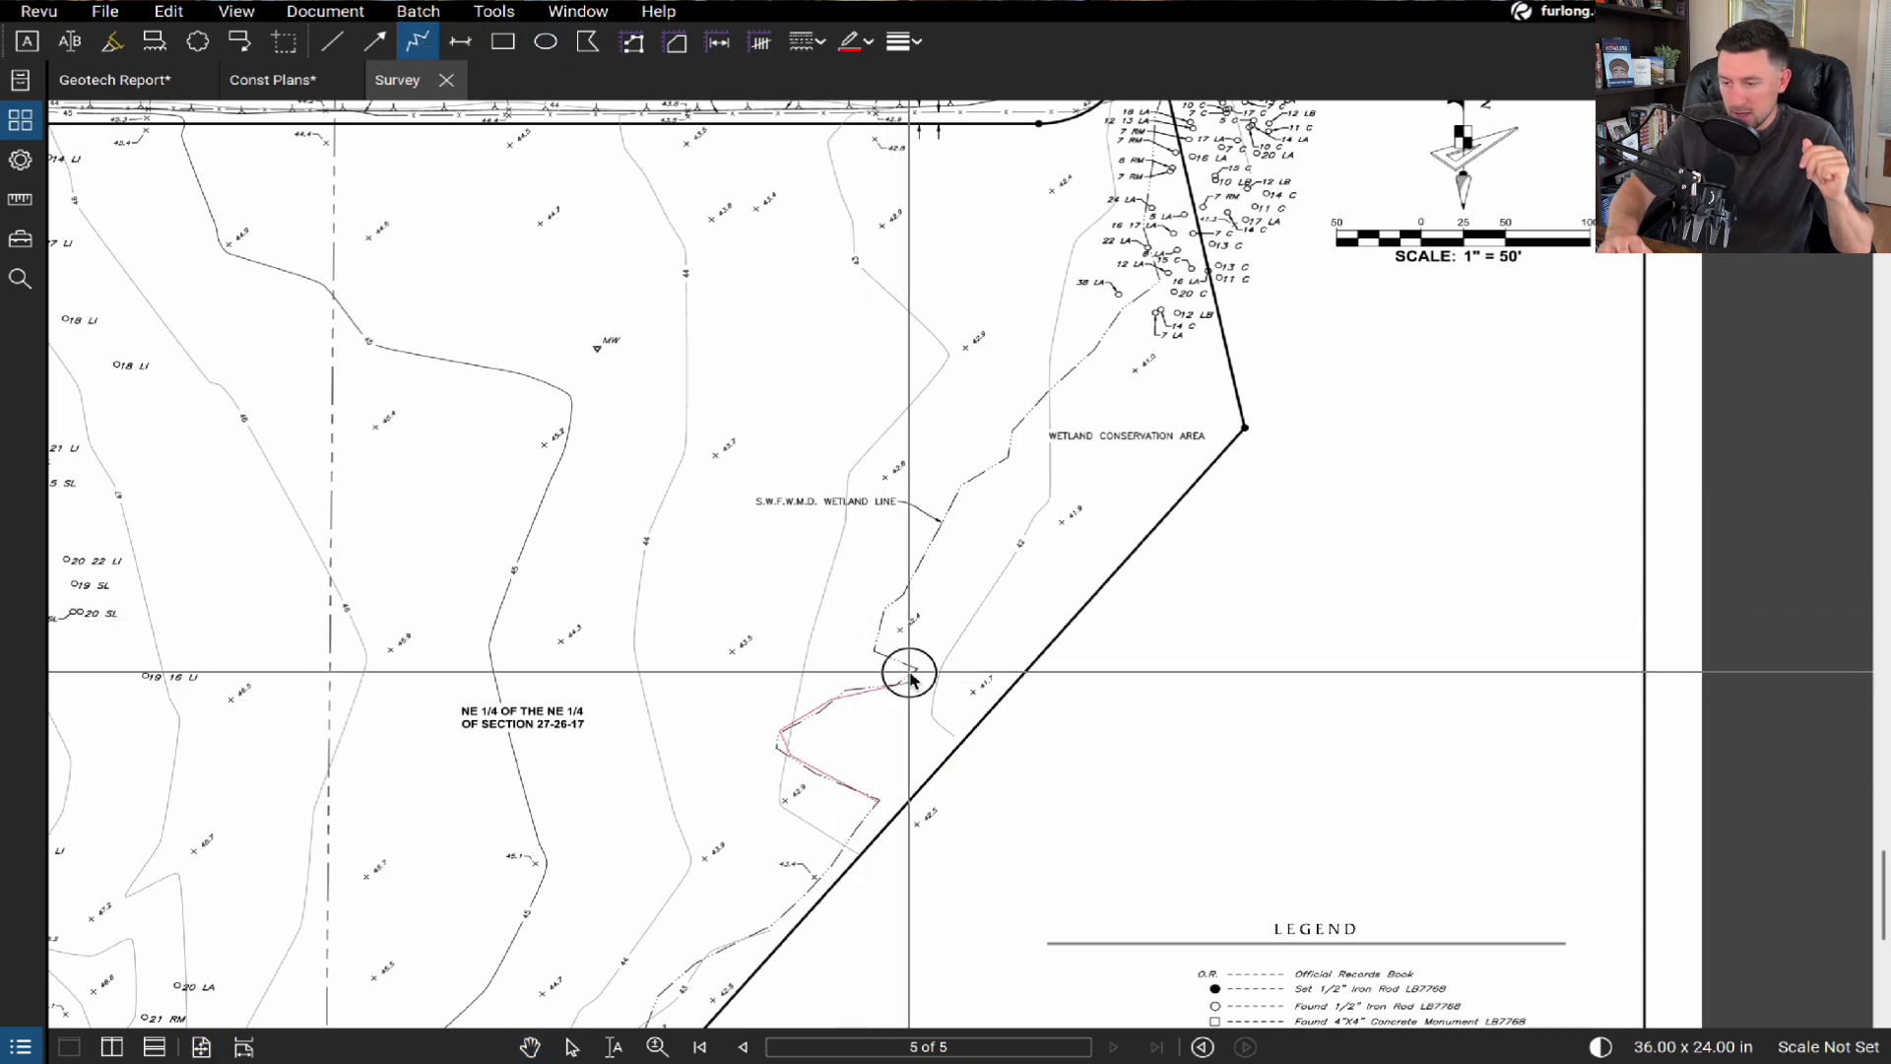
left_click(875, 650)
left_click(884, 619)
left_click(891, 600)
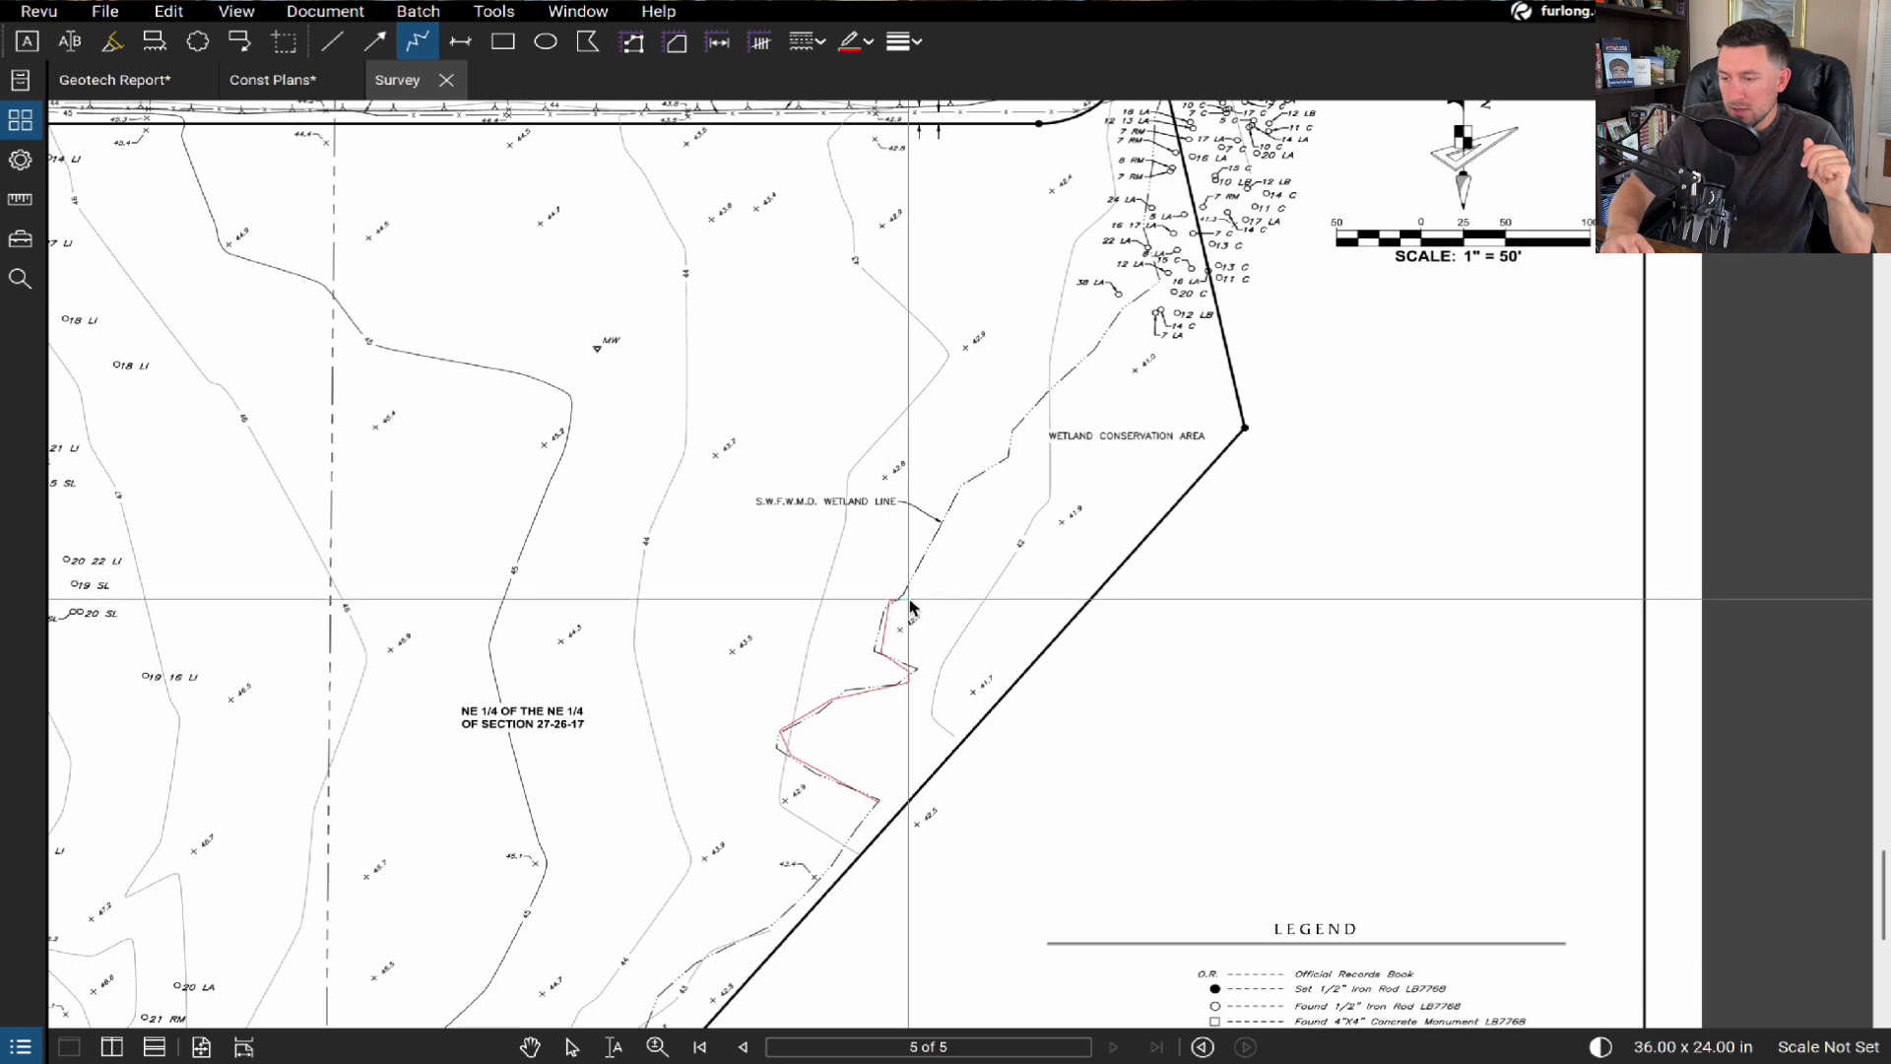
left_click(907, 598)
left_click(962, 482)
left_click(1009, 457)
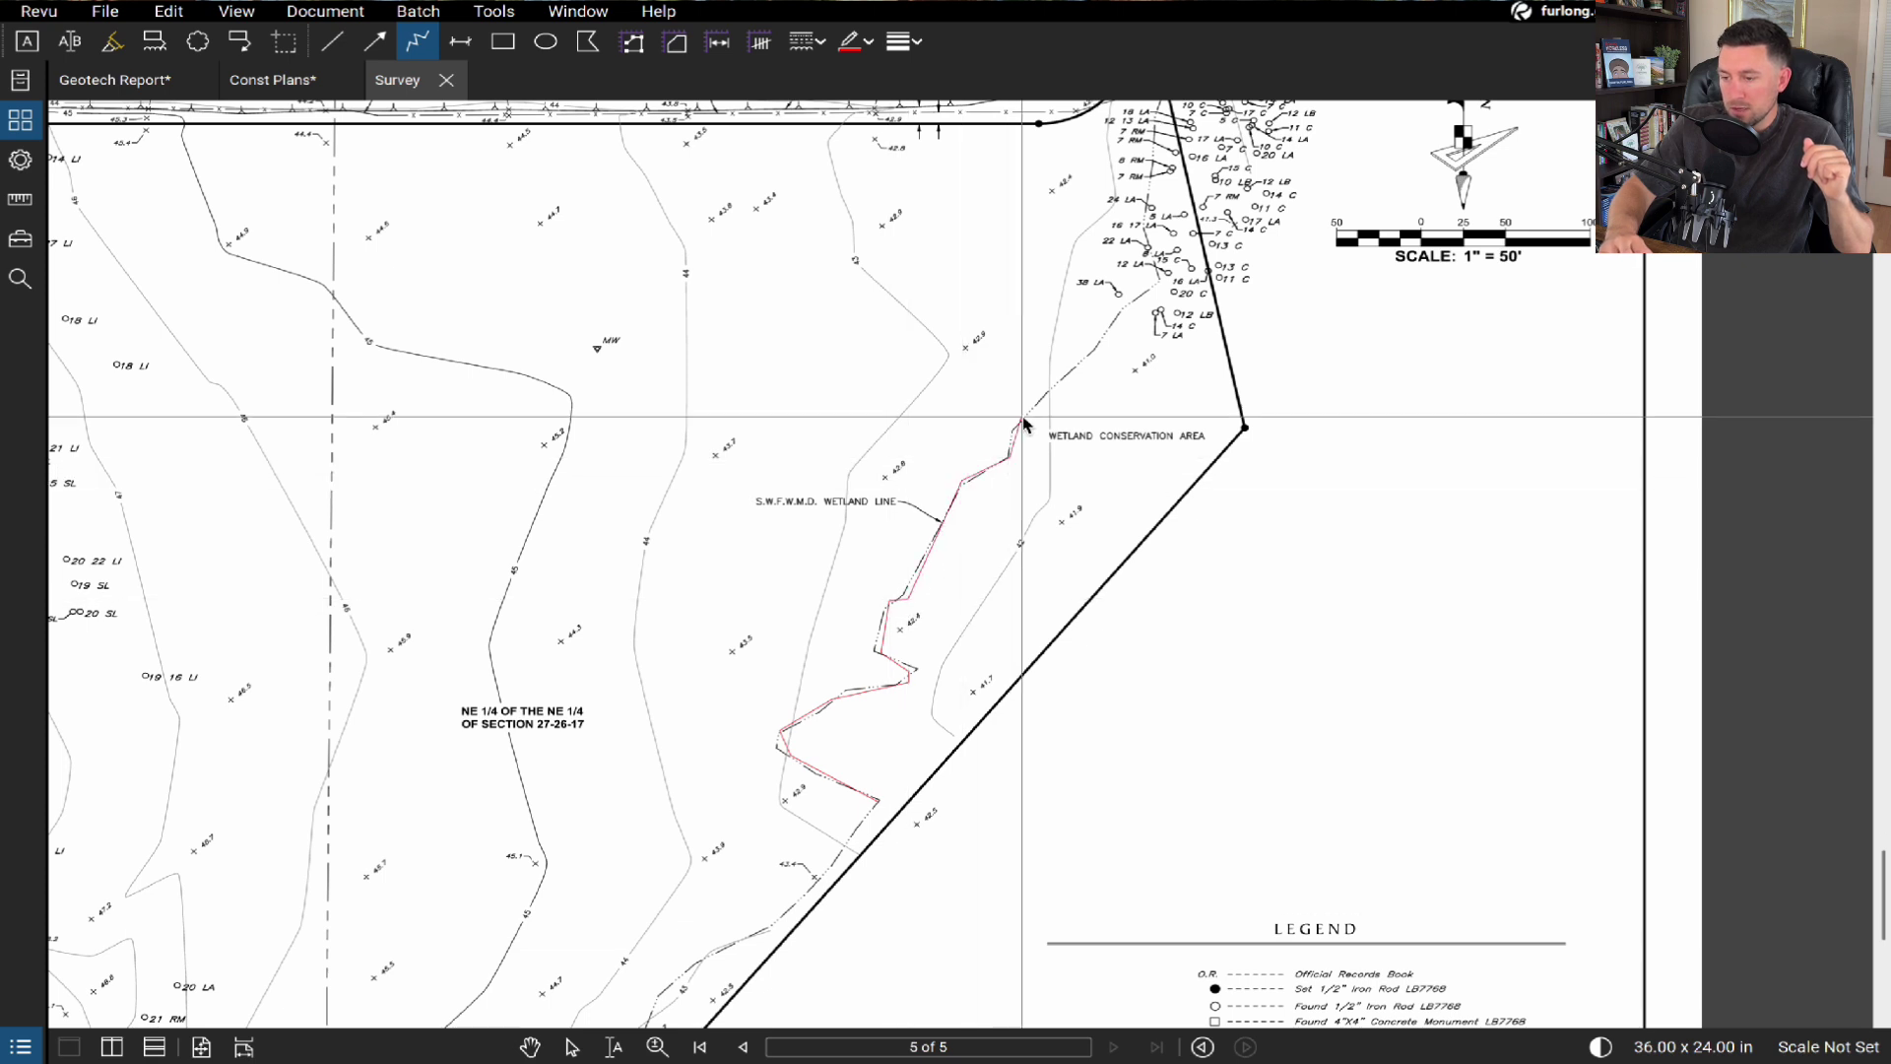
left_click(1022, 423)
left_click(1119, 328)
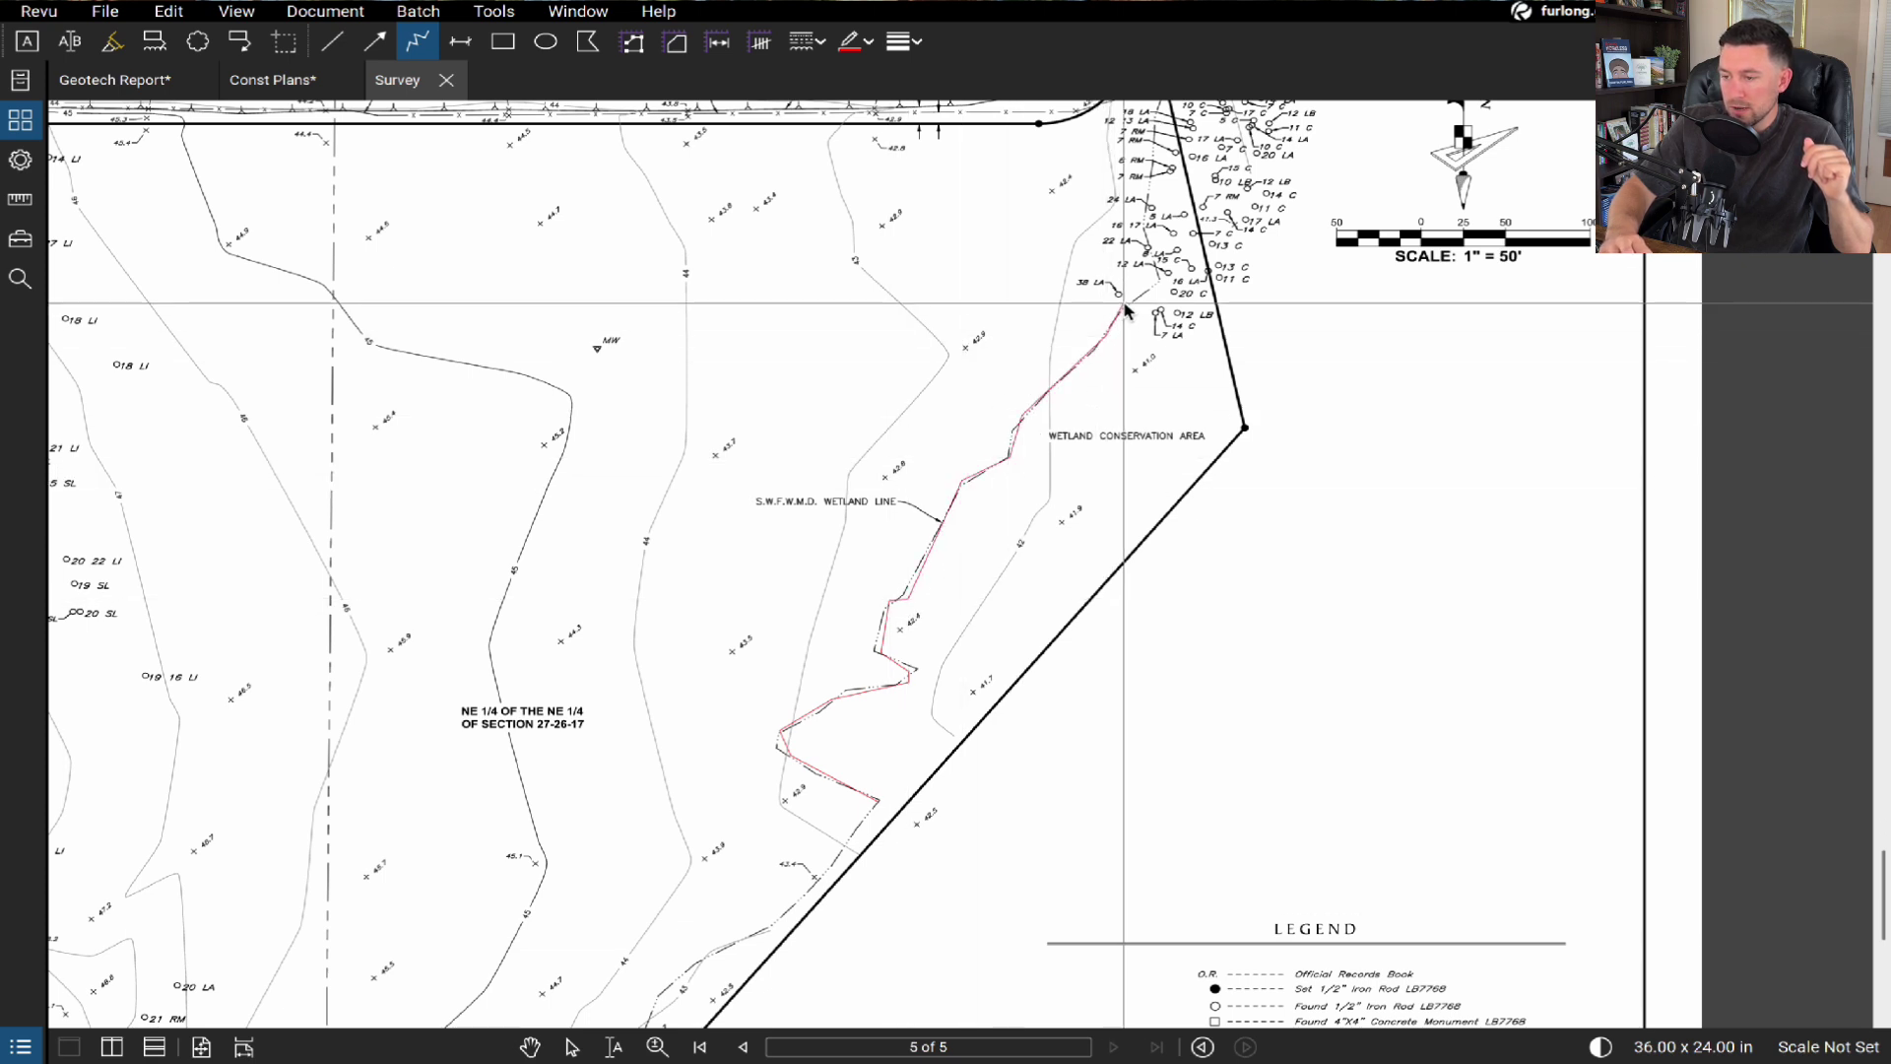
left_click(1161, 279)
left_click(1154, 145)
double_click(1157, 105)
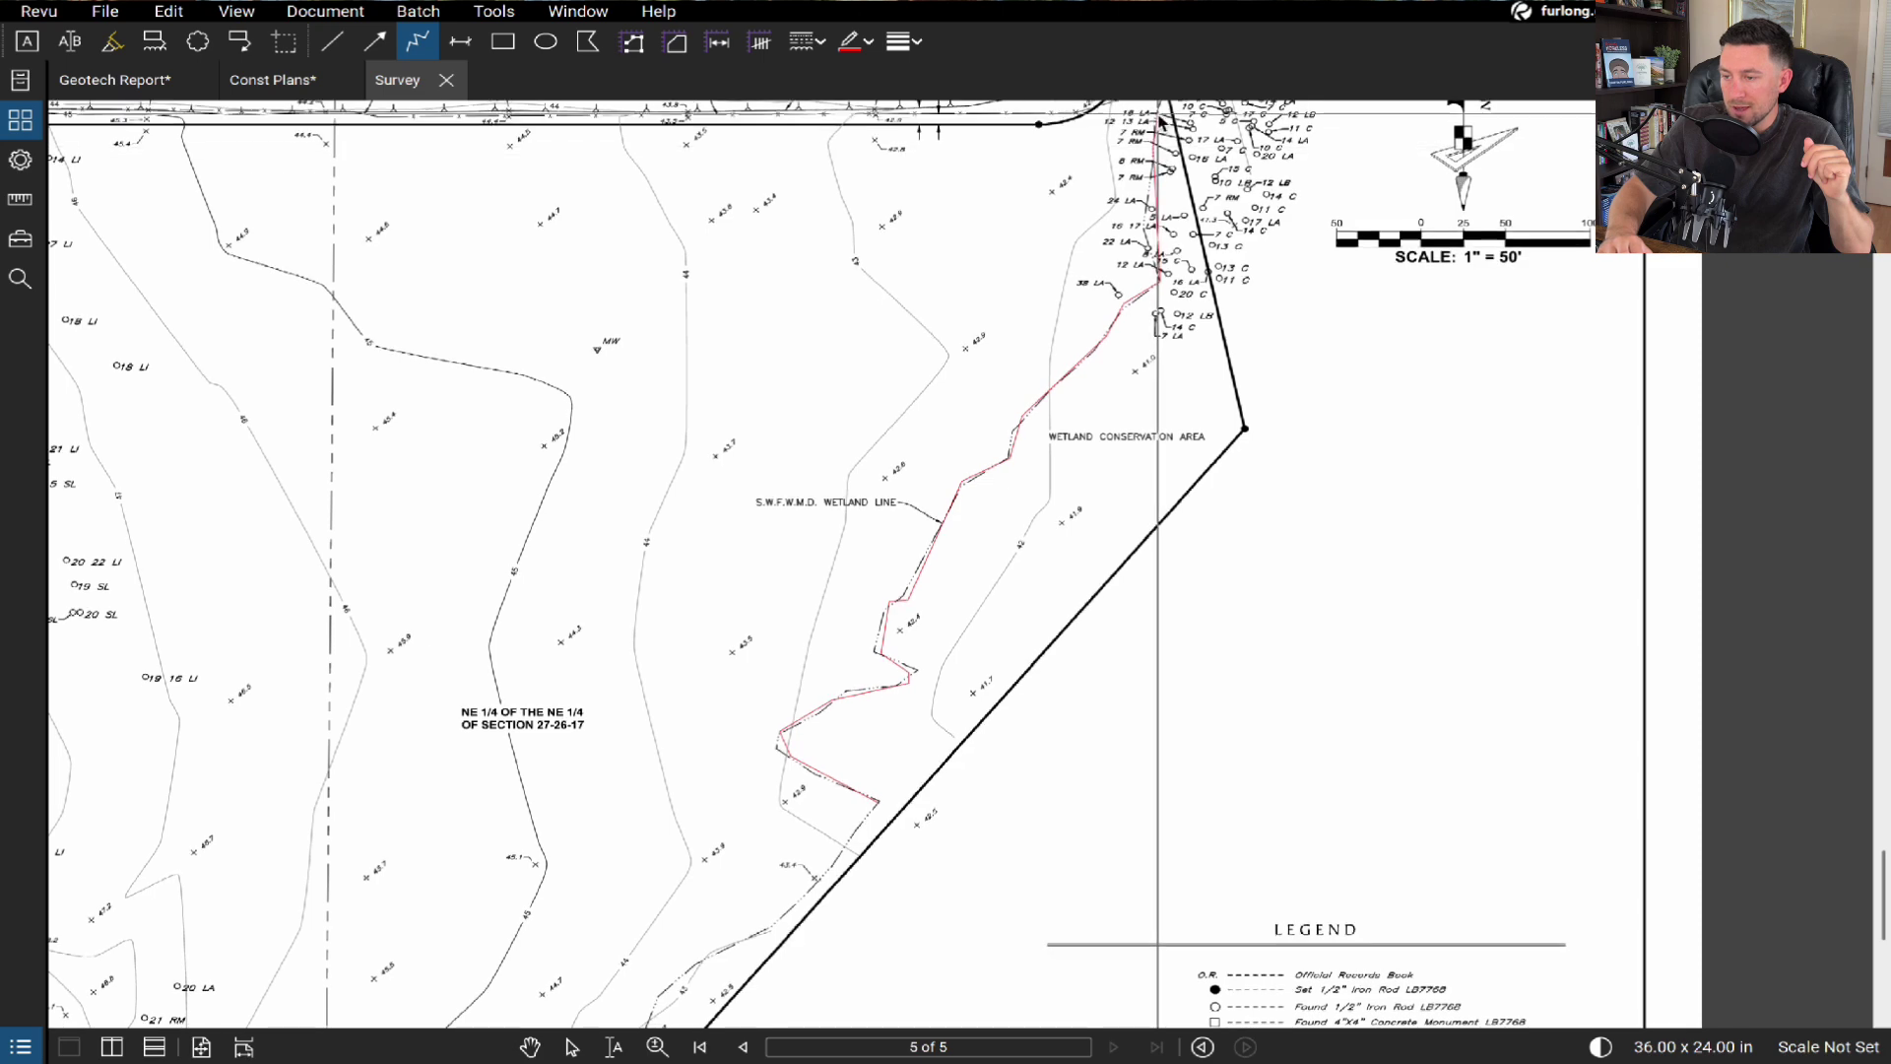
scroll(1158, 111, "up", 1)
scroll(926, 690, "up", 2)
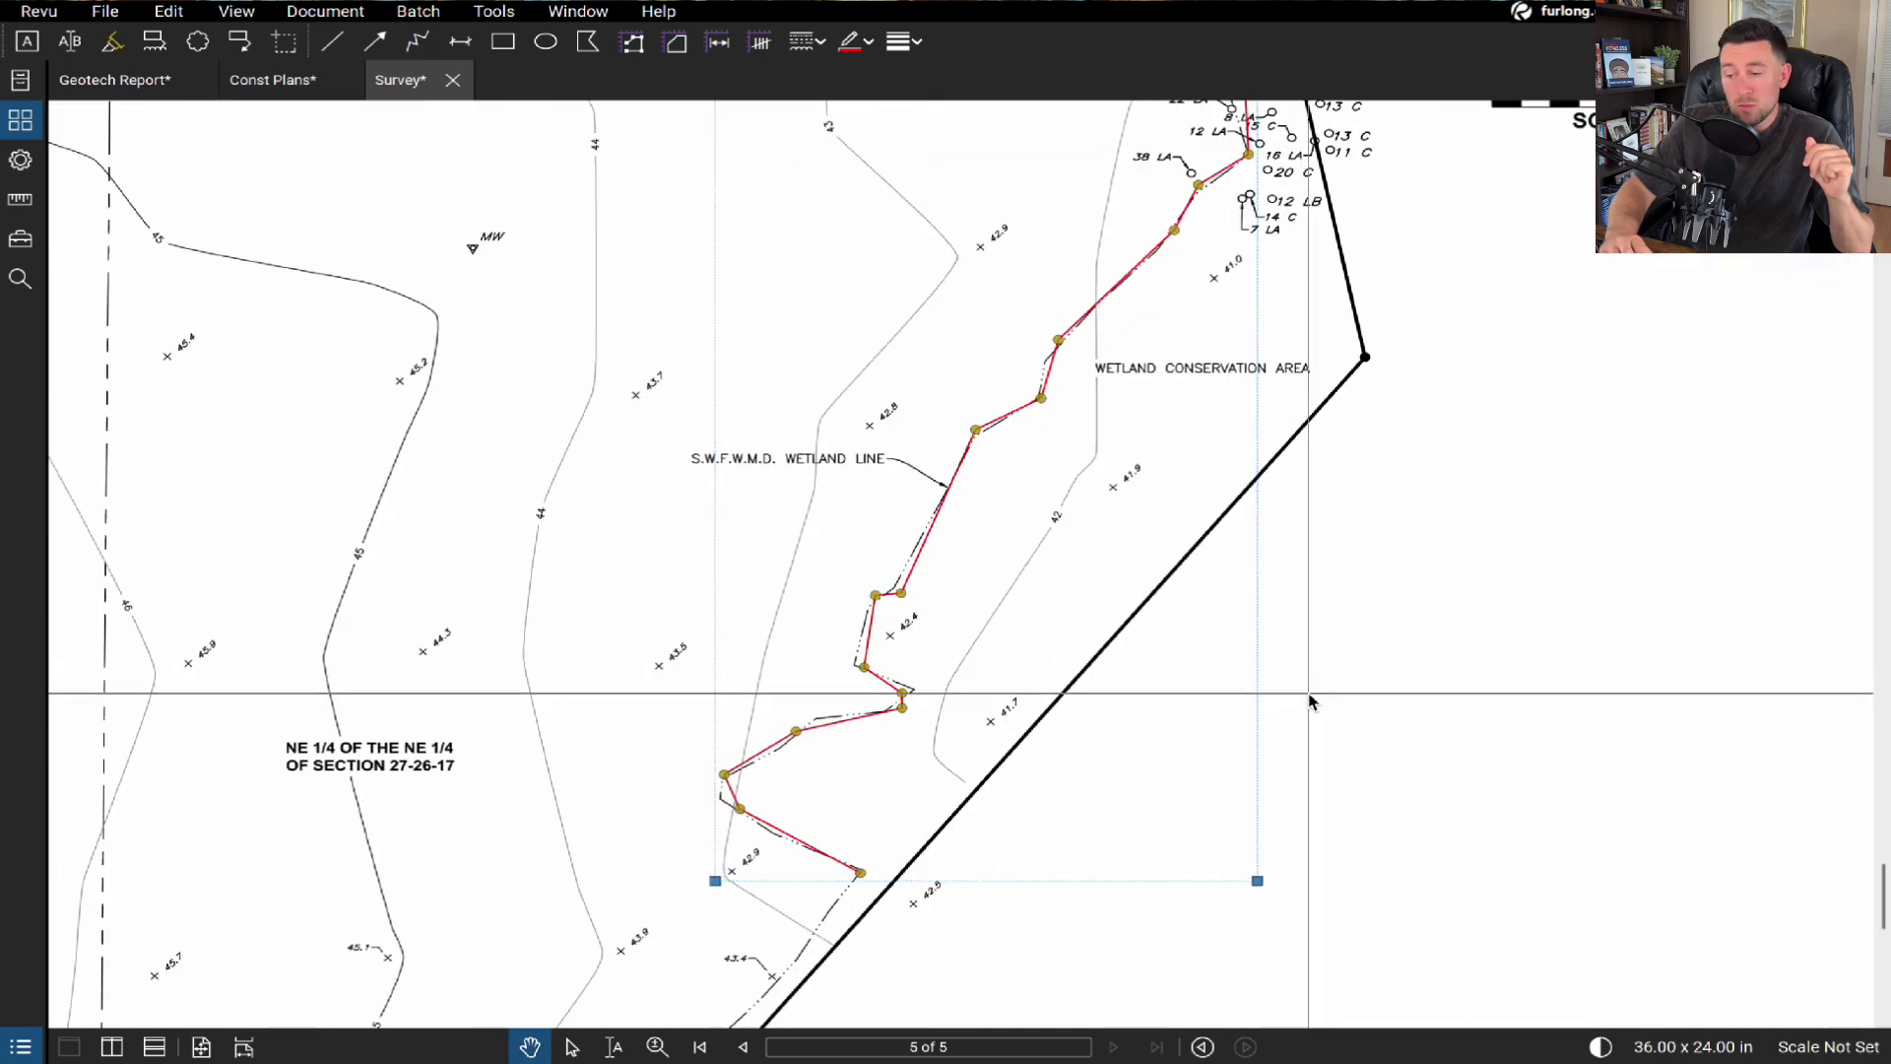
left_click(1322, 657)
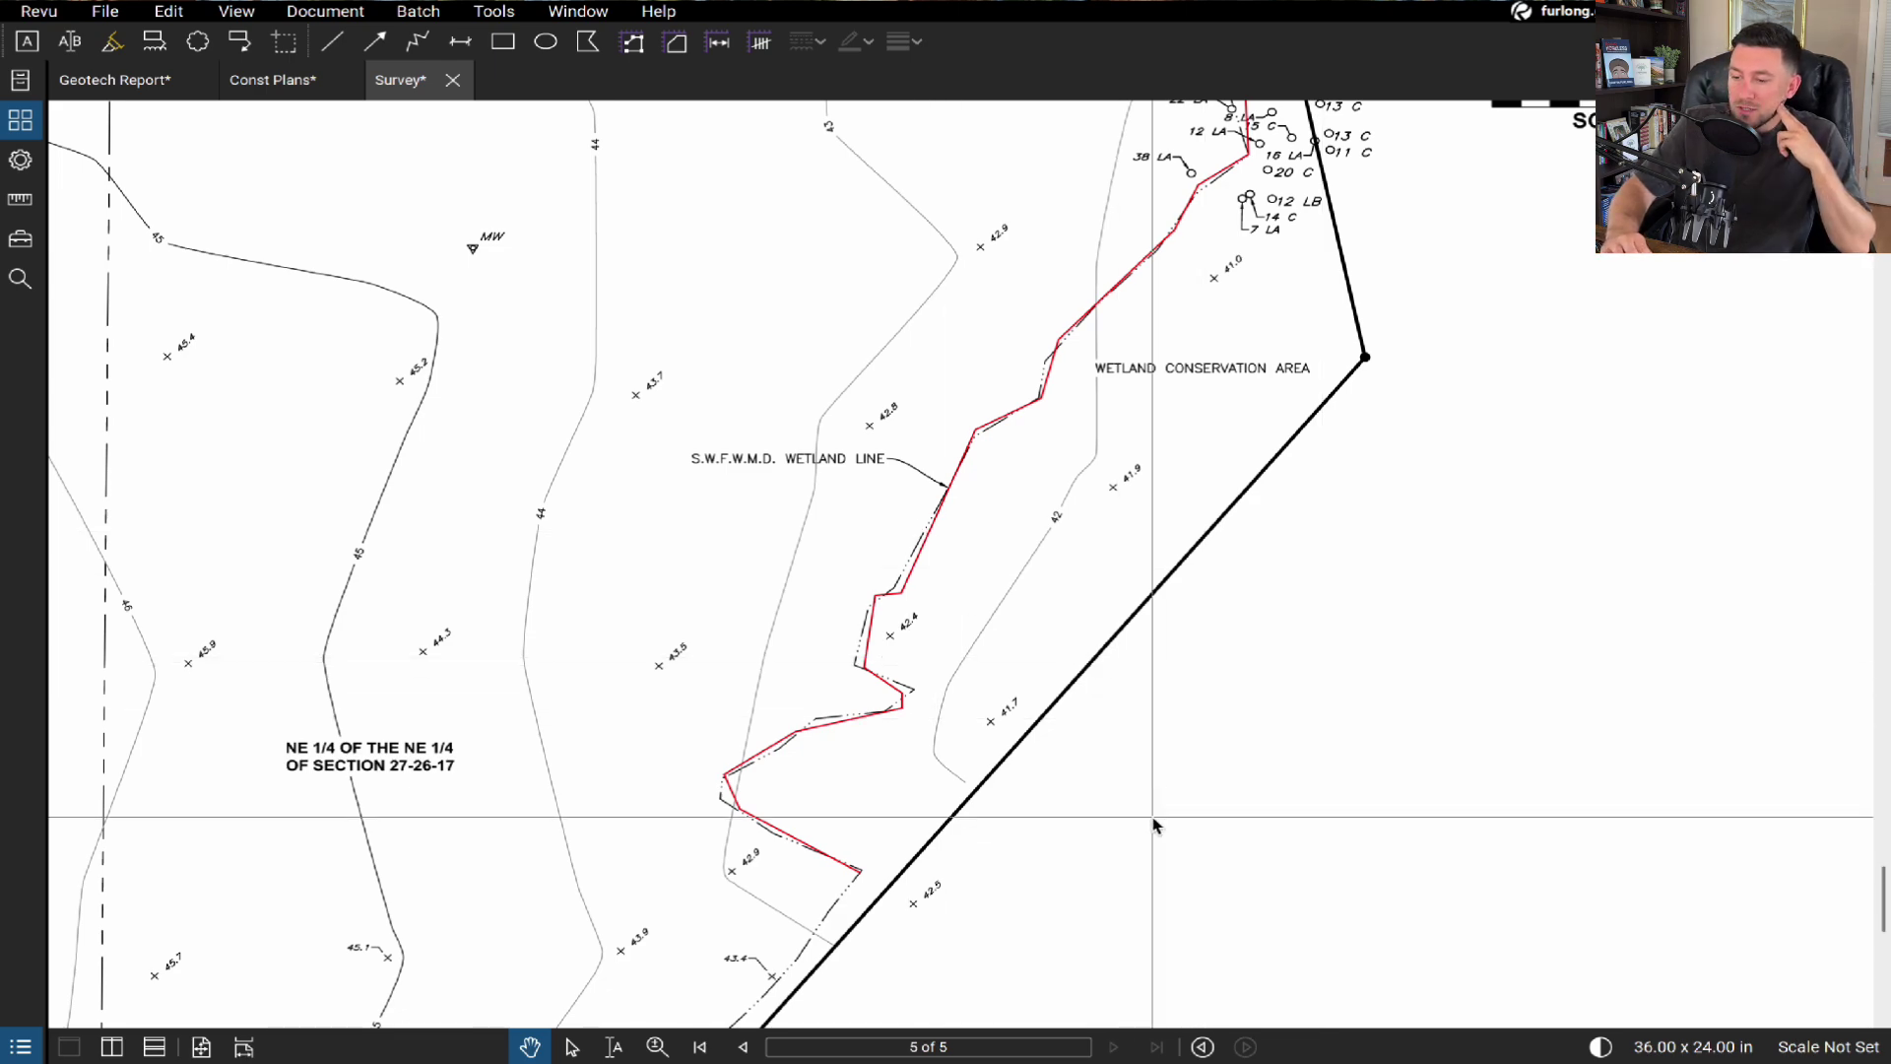
scroll(1157, 823, "down", 1)
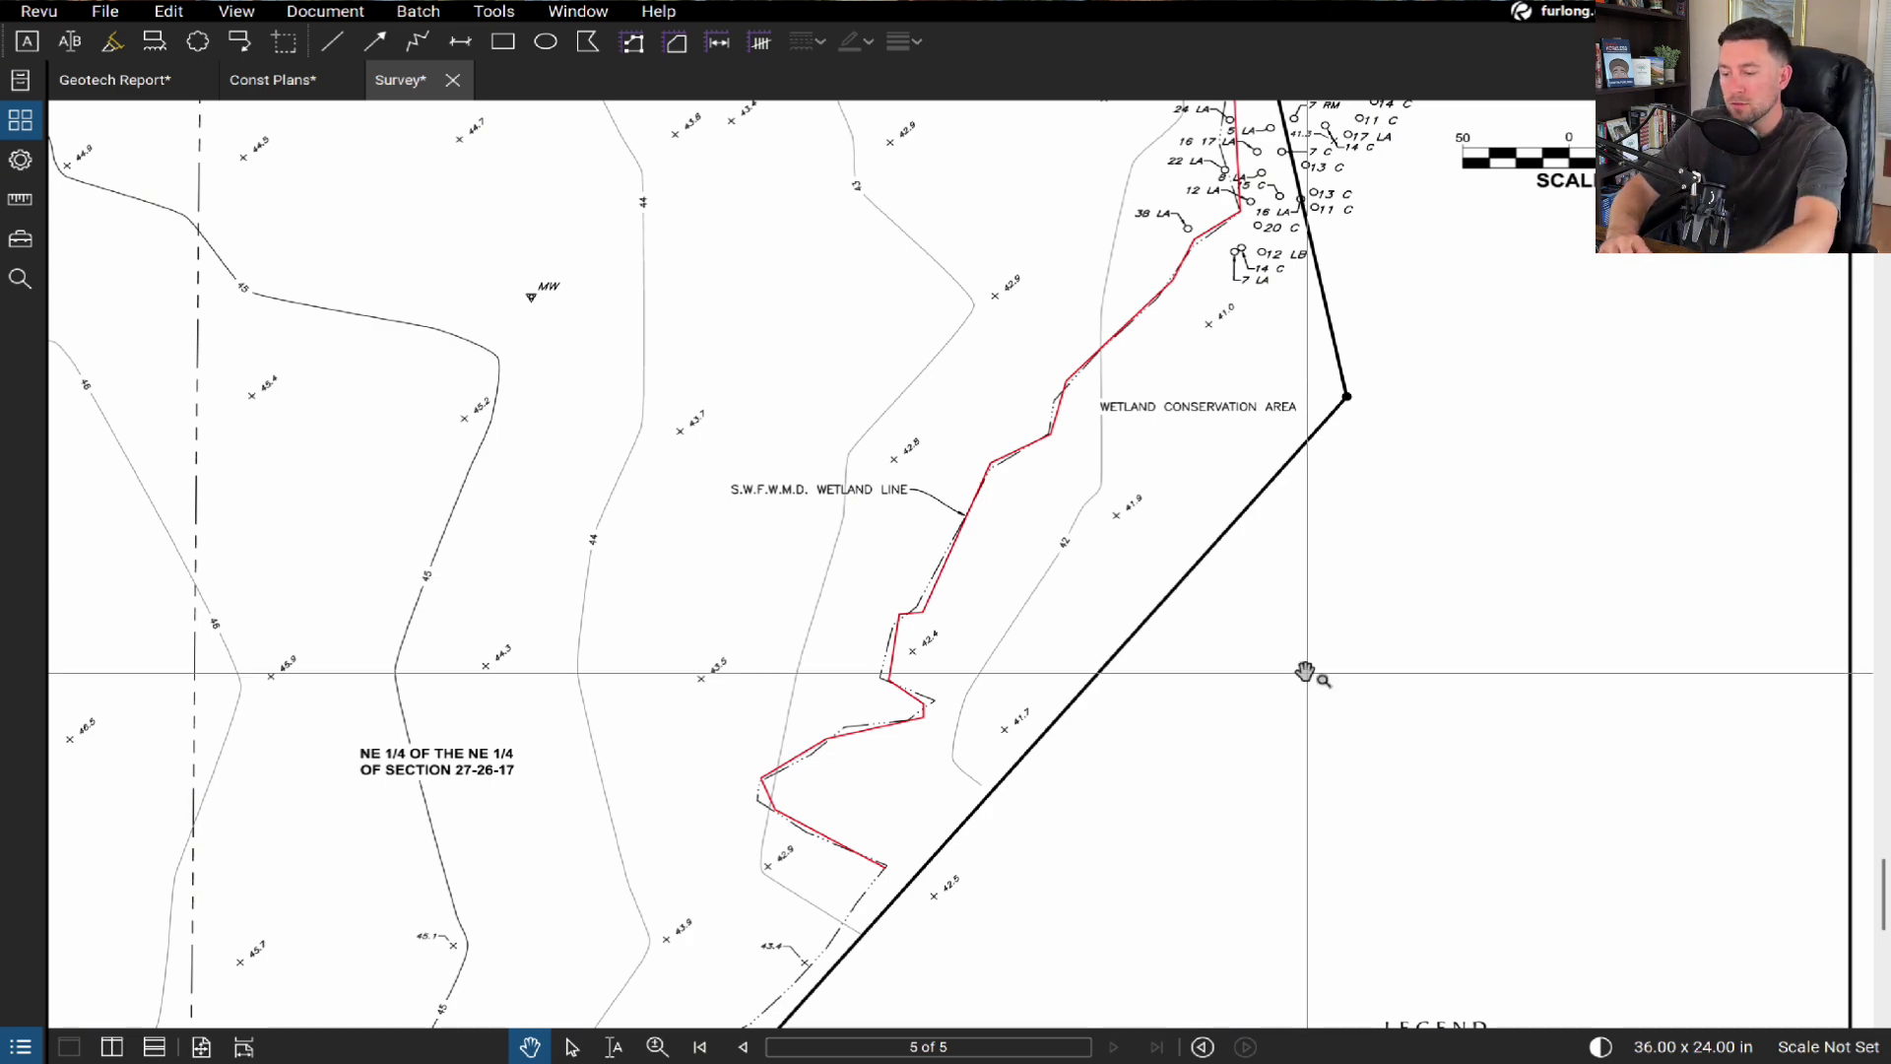
- Sketch the red trapezoidal pond section profile in the empty area above the legend
mouse_move(1306, 673)
left_mouse_down()
mouse_move(1202, 625)
mouse_move(1000, 594)
left_mouse_up()
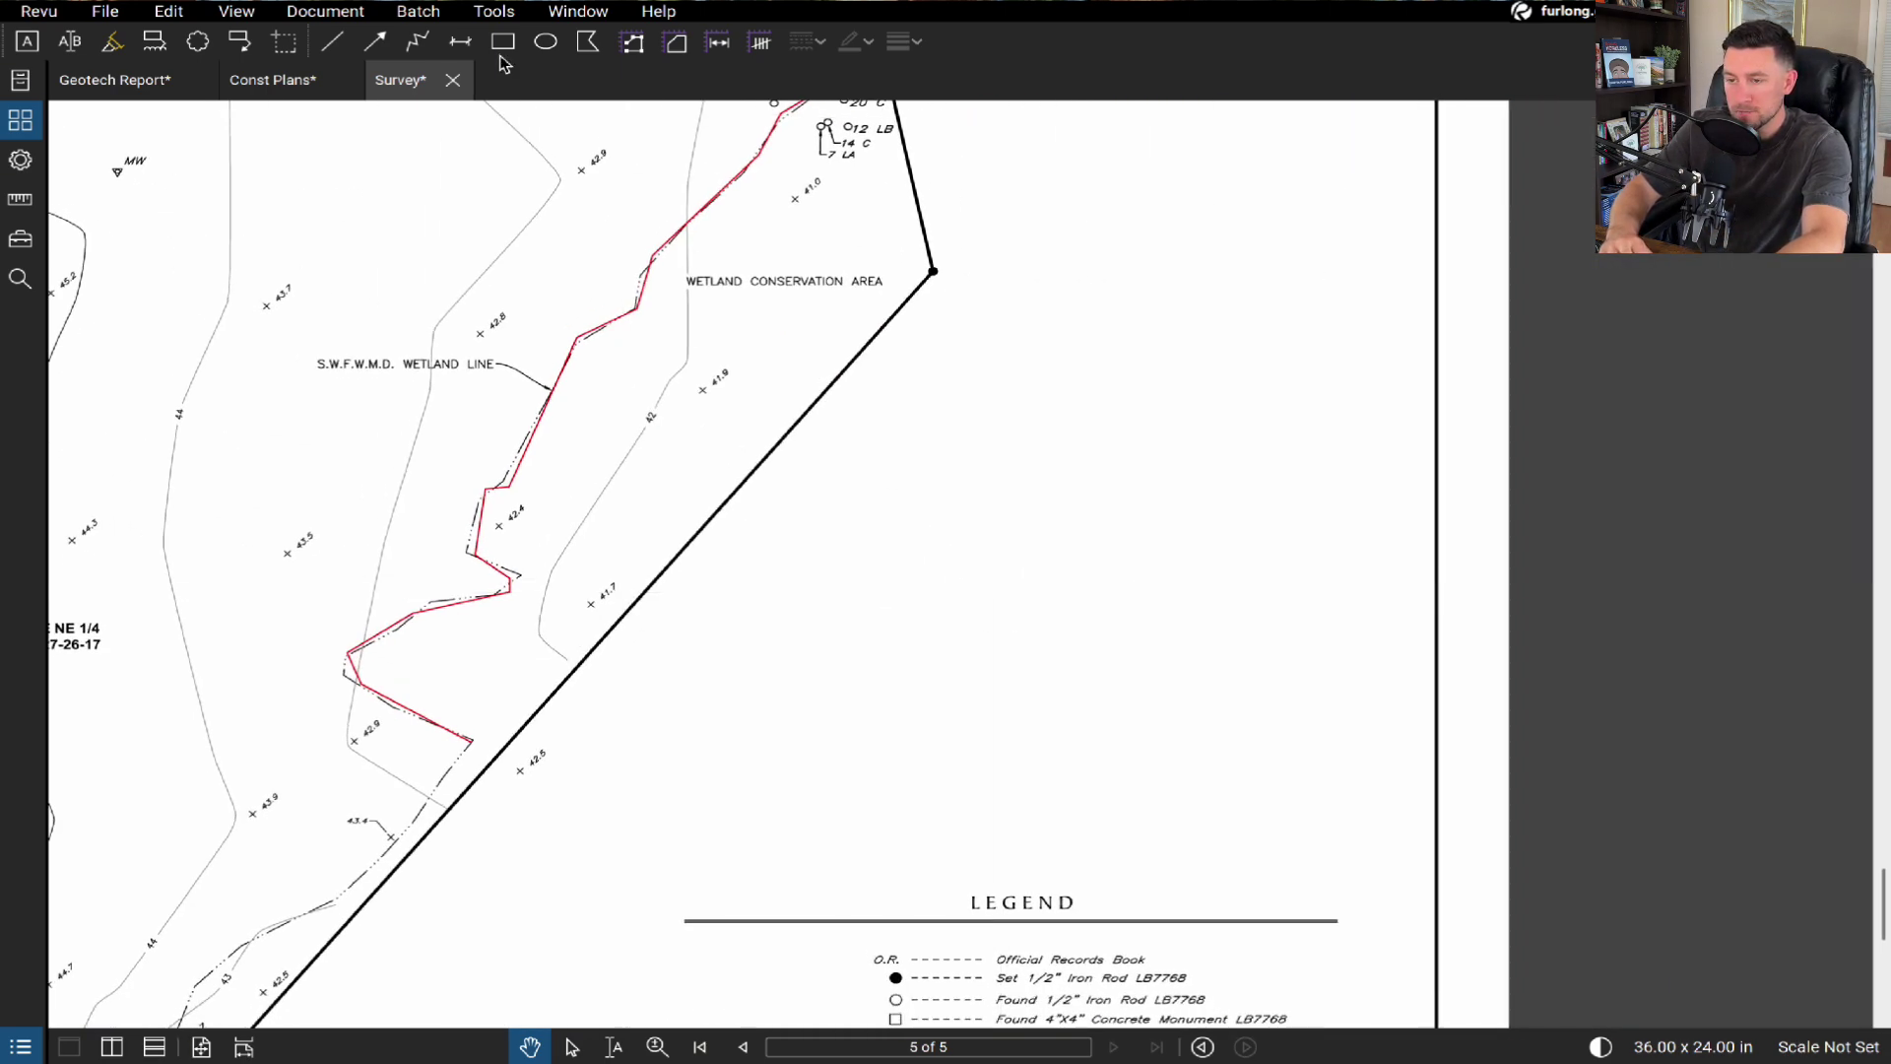
left_click(418, 42)
left_click(704, 753)
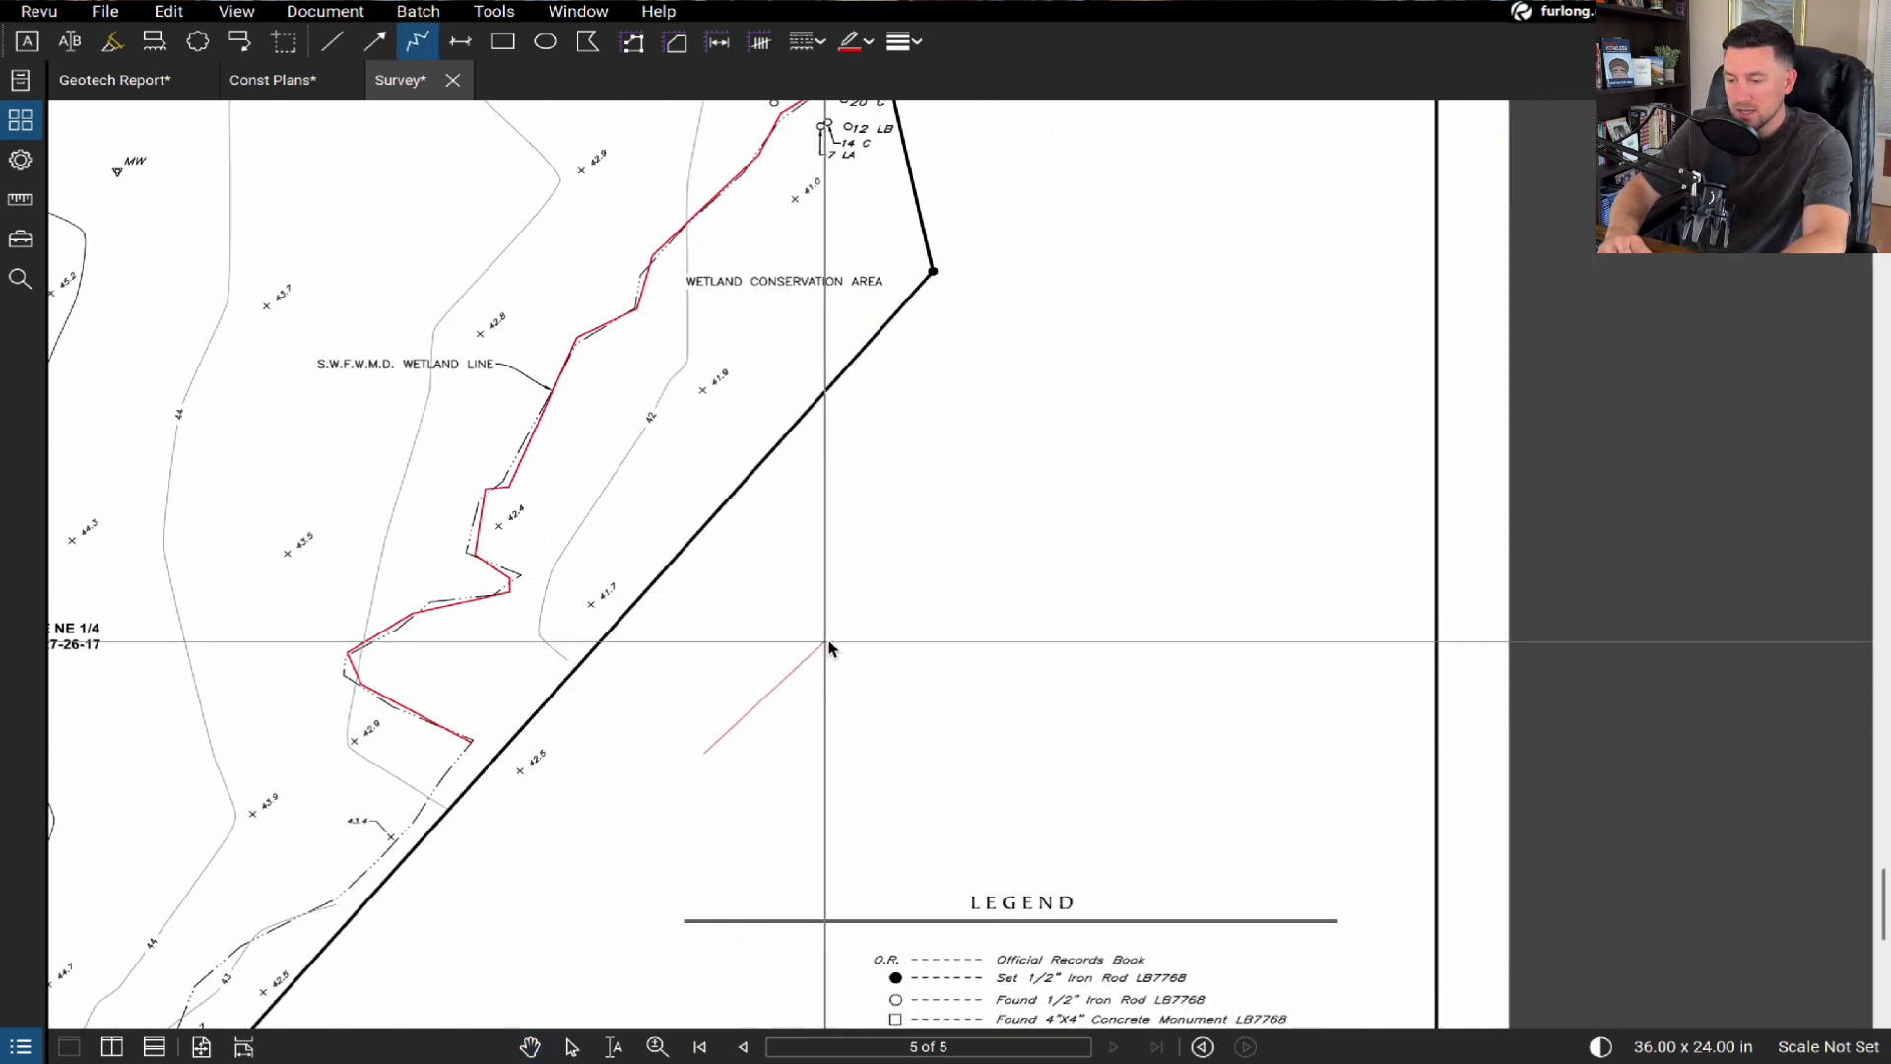
left_click(873, 601)
left_click(1031, 601)
double_click(1137, 648)
- Add a blue water-level line and extend the section's end further down right
key("n")
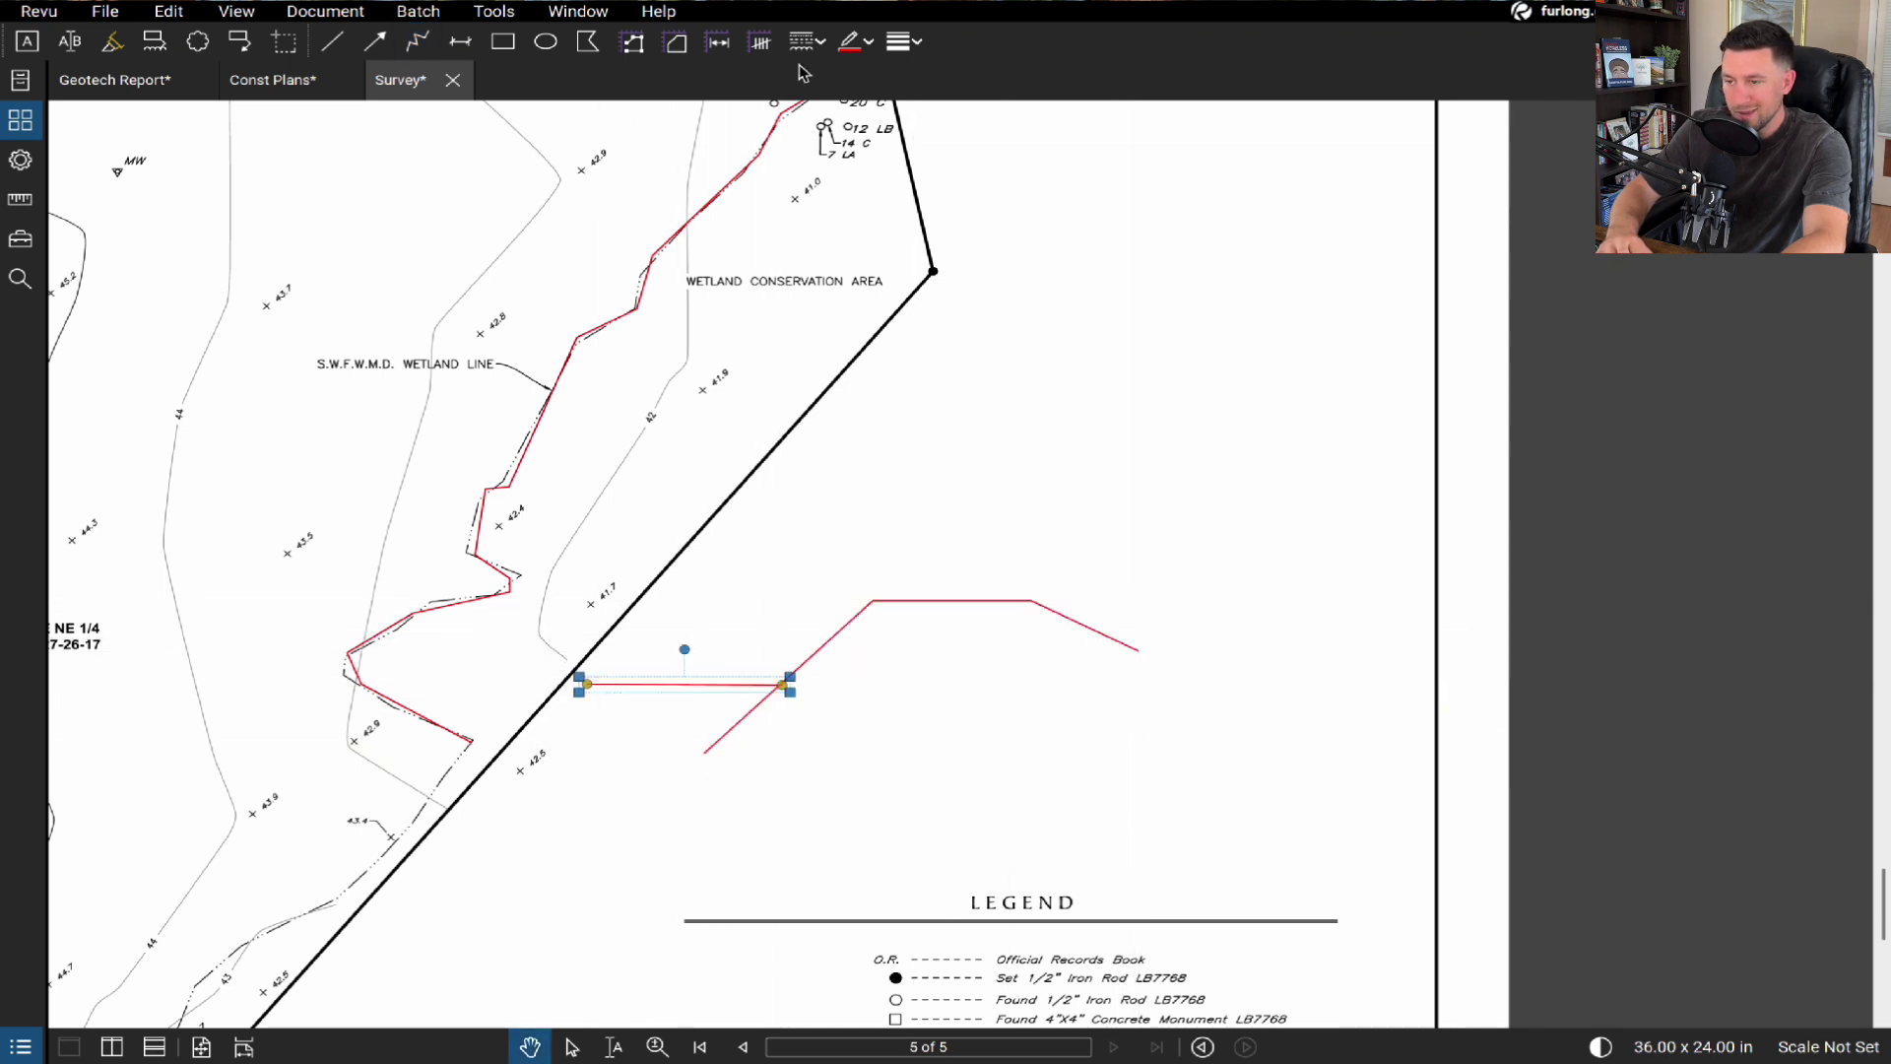
left_click(854, 41)
left_click(952, 144)
left_click(853, 778)
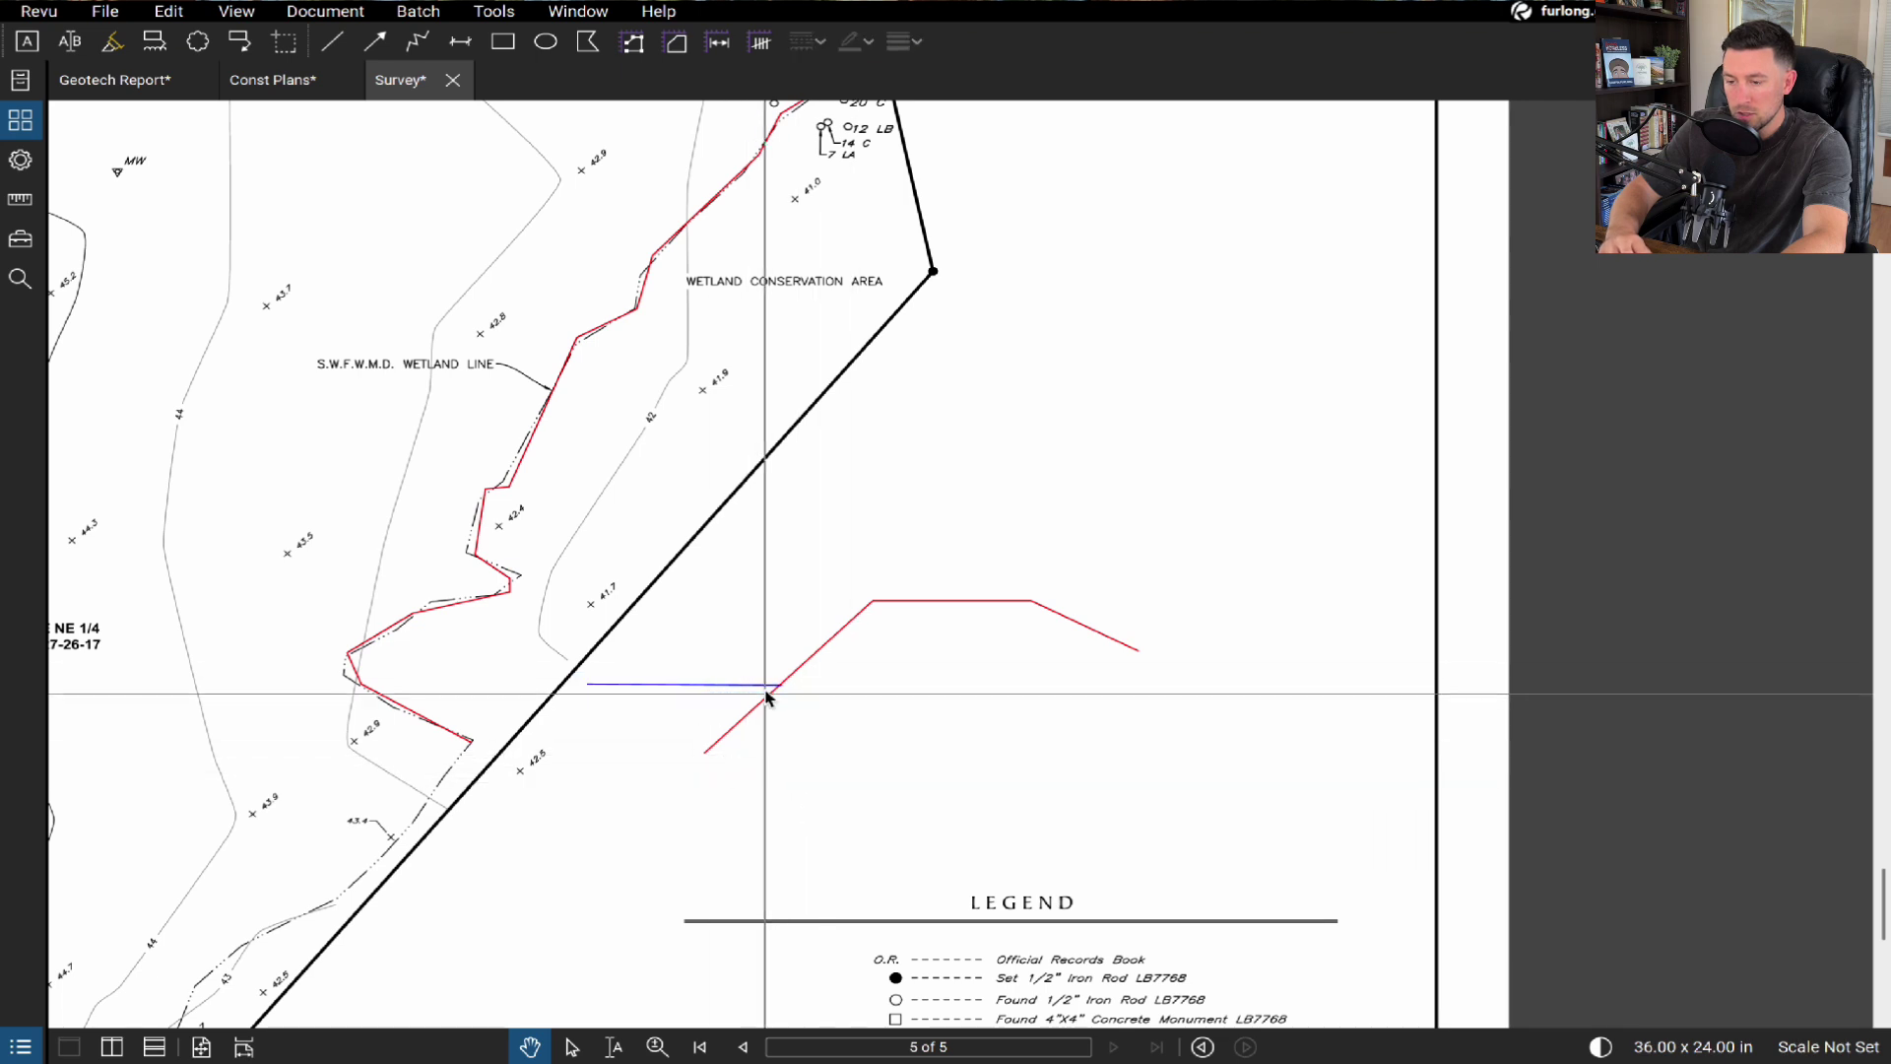
left_click_drag(1140, 653, 1237, 722)
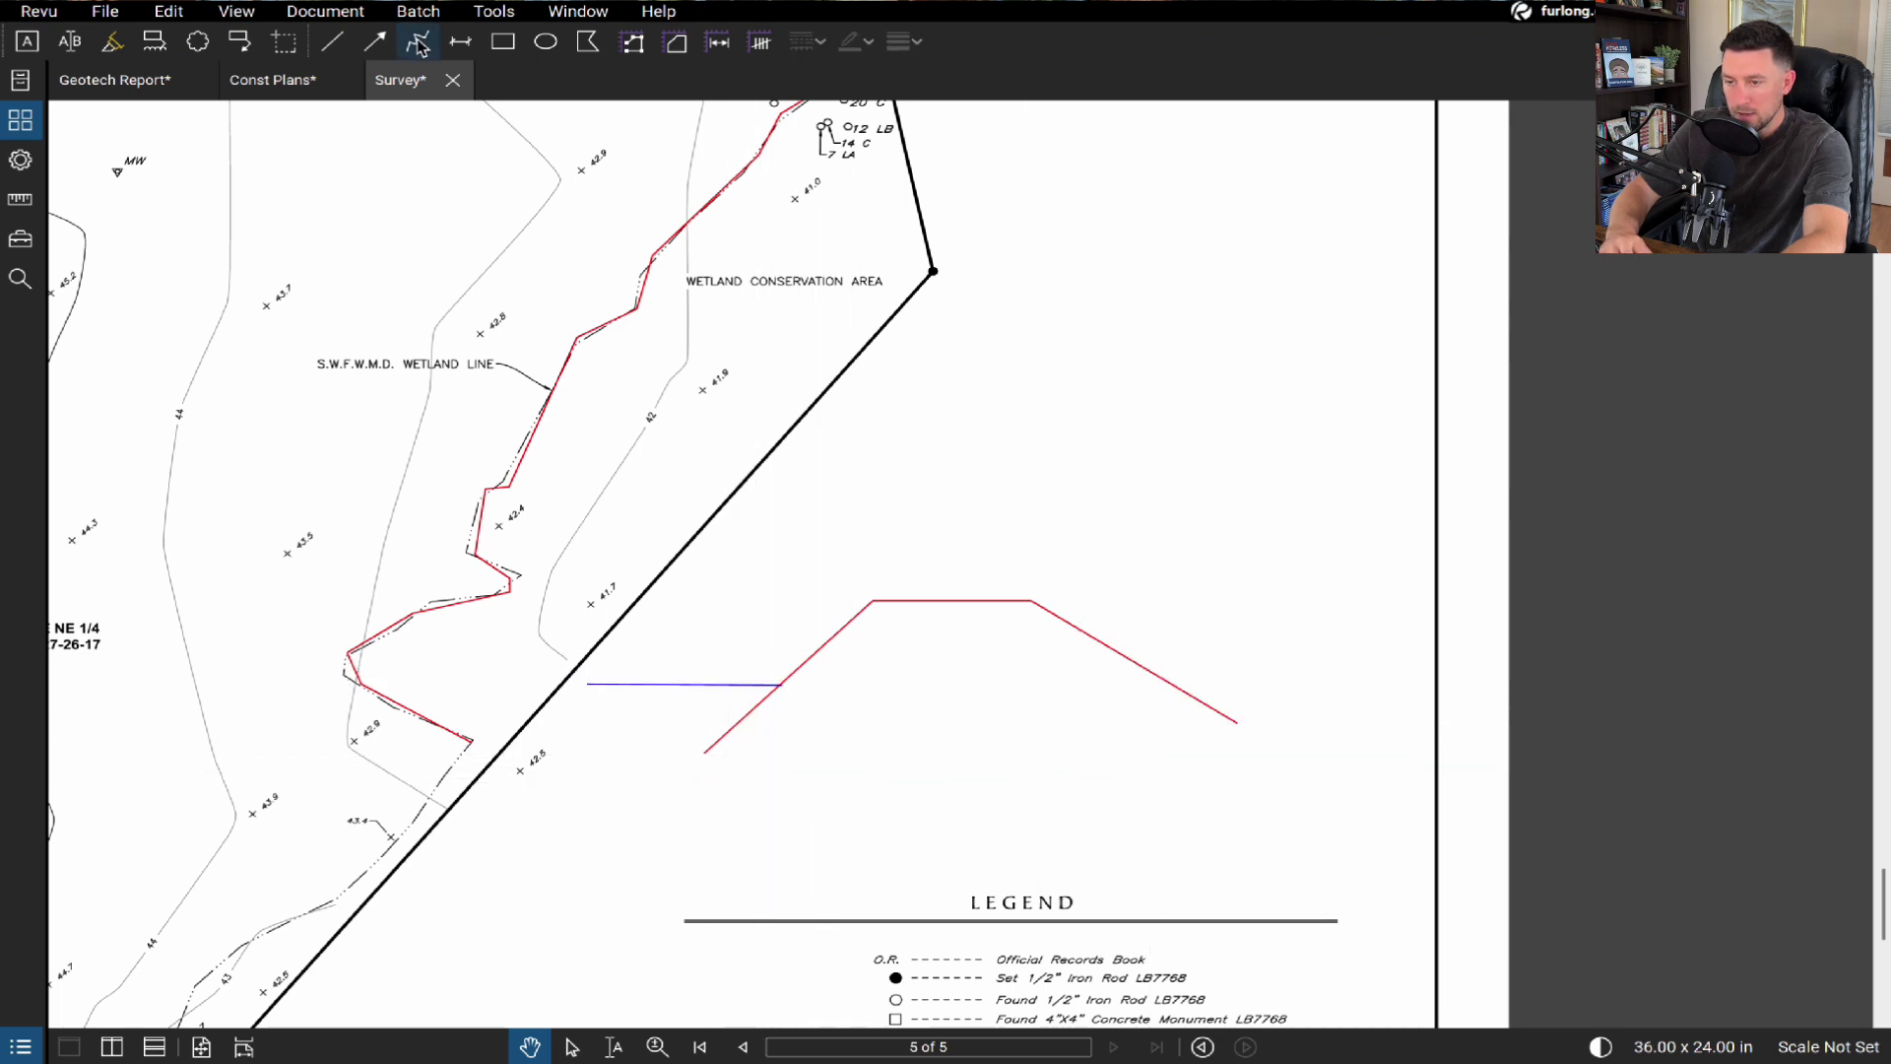
- Draw a horizontal outfall line from the section's end
left_click(438, 47)
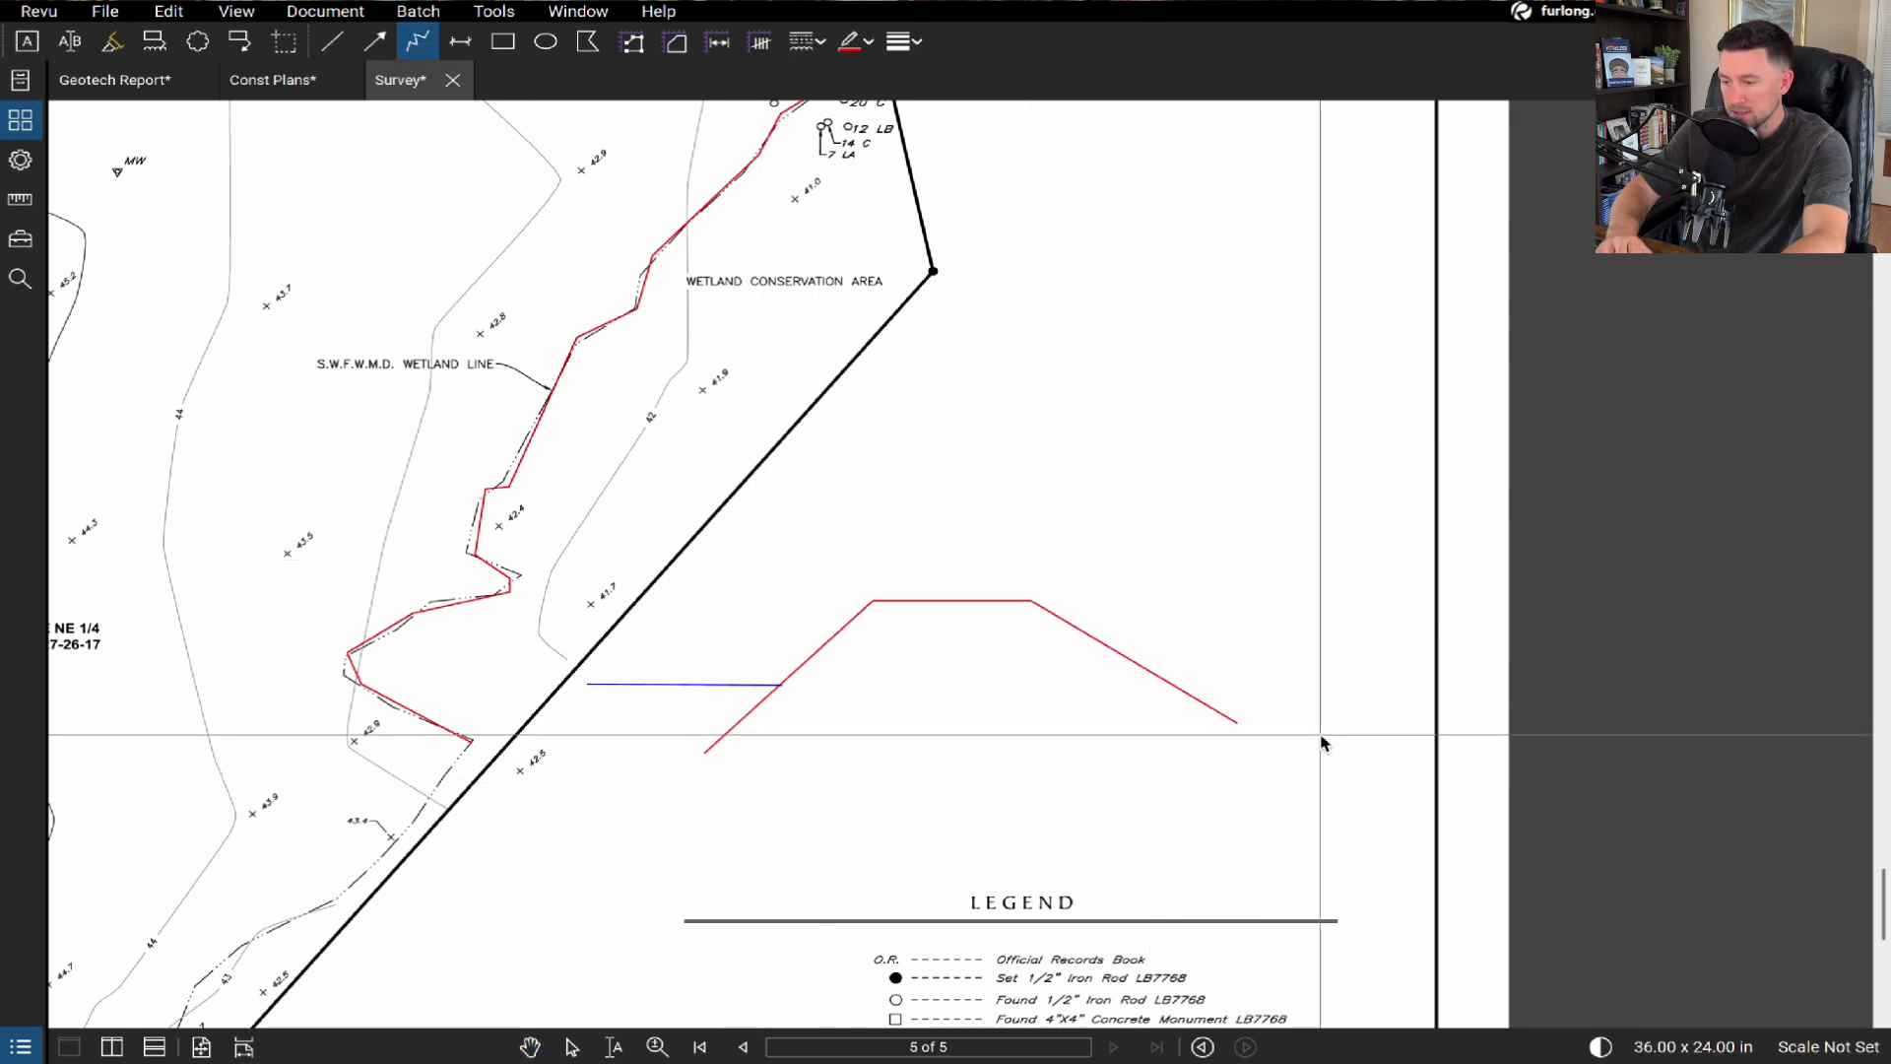
left_click(1202, 706)
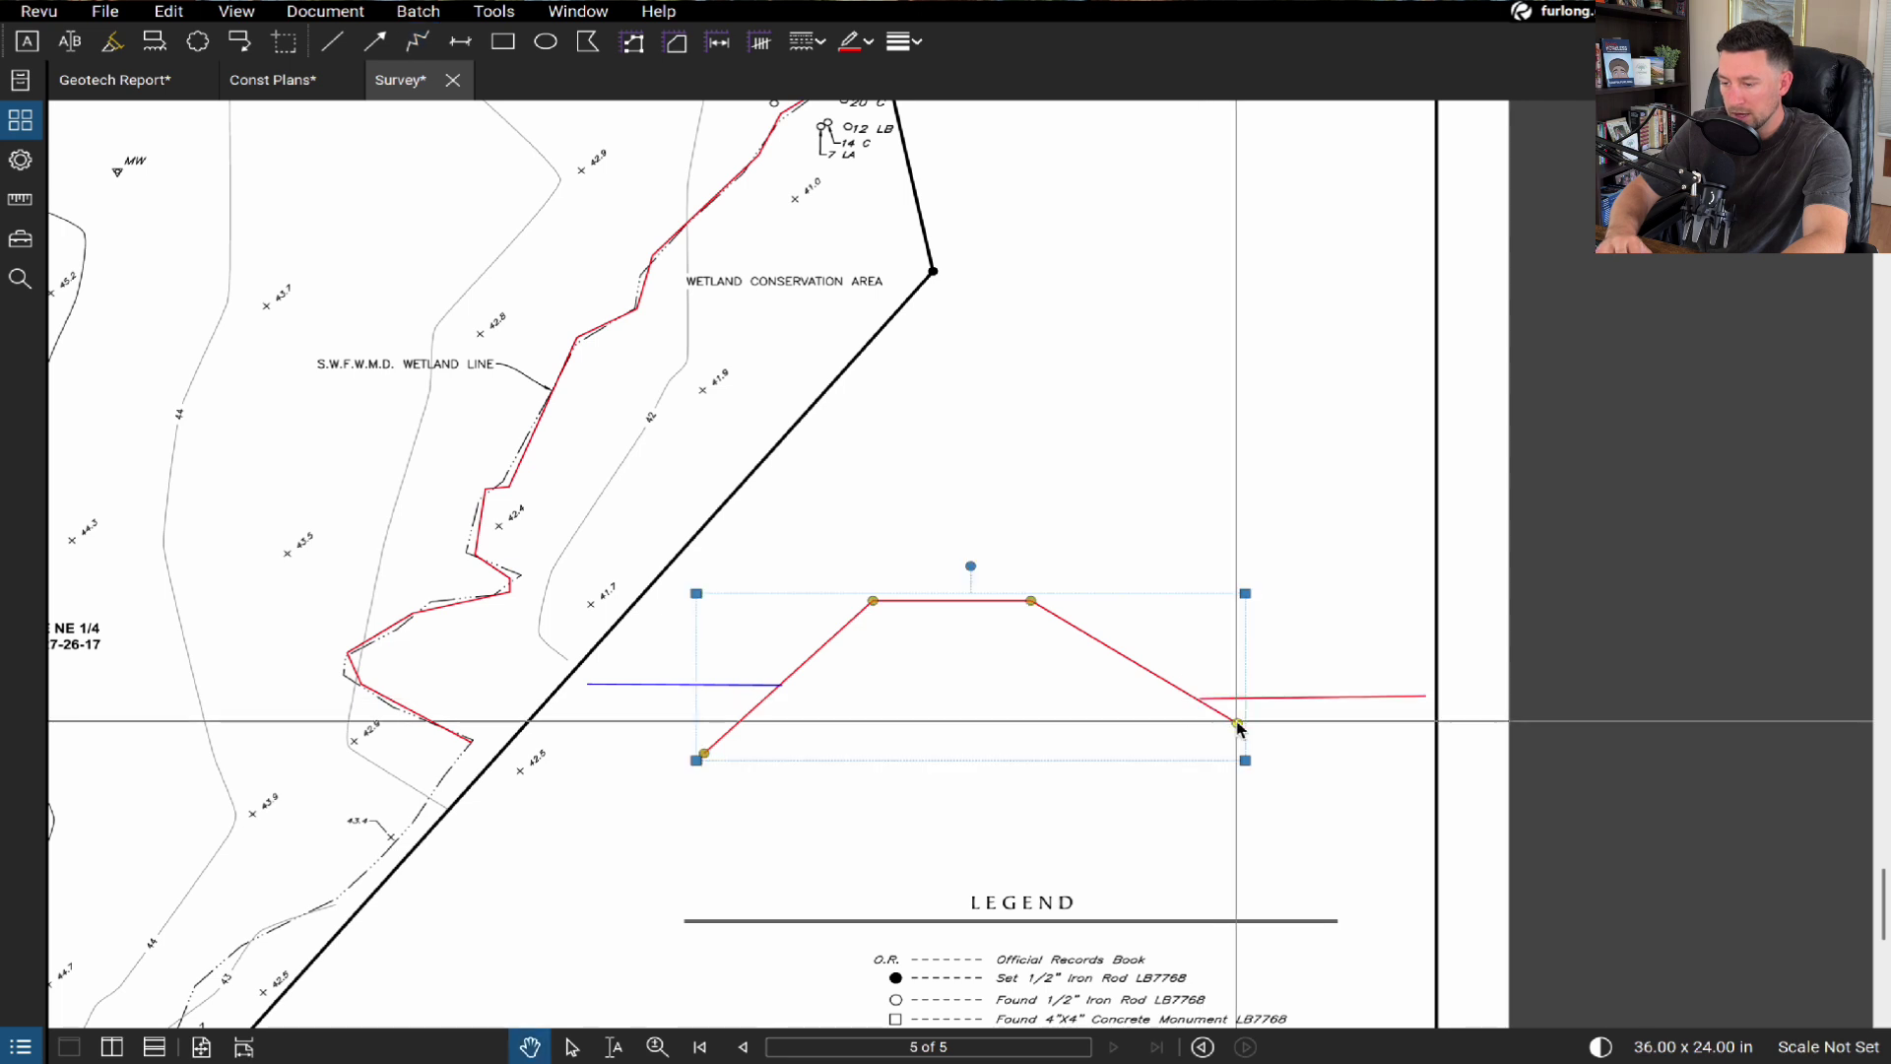
left_click_drag(1238, 723, 1207, 701)
key("Escape")
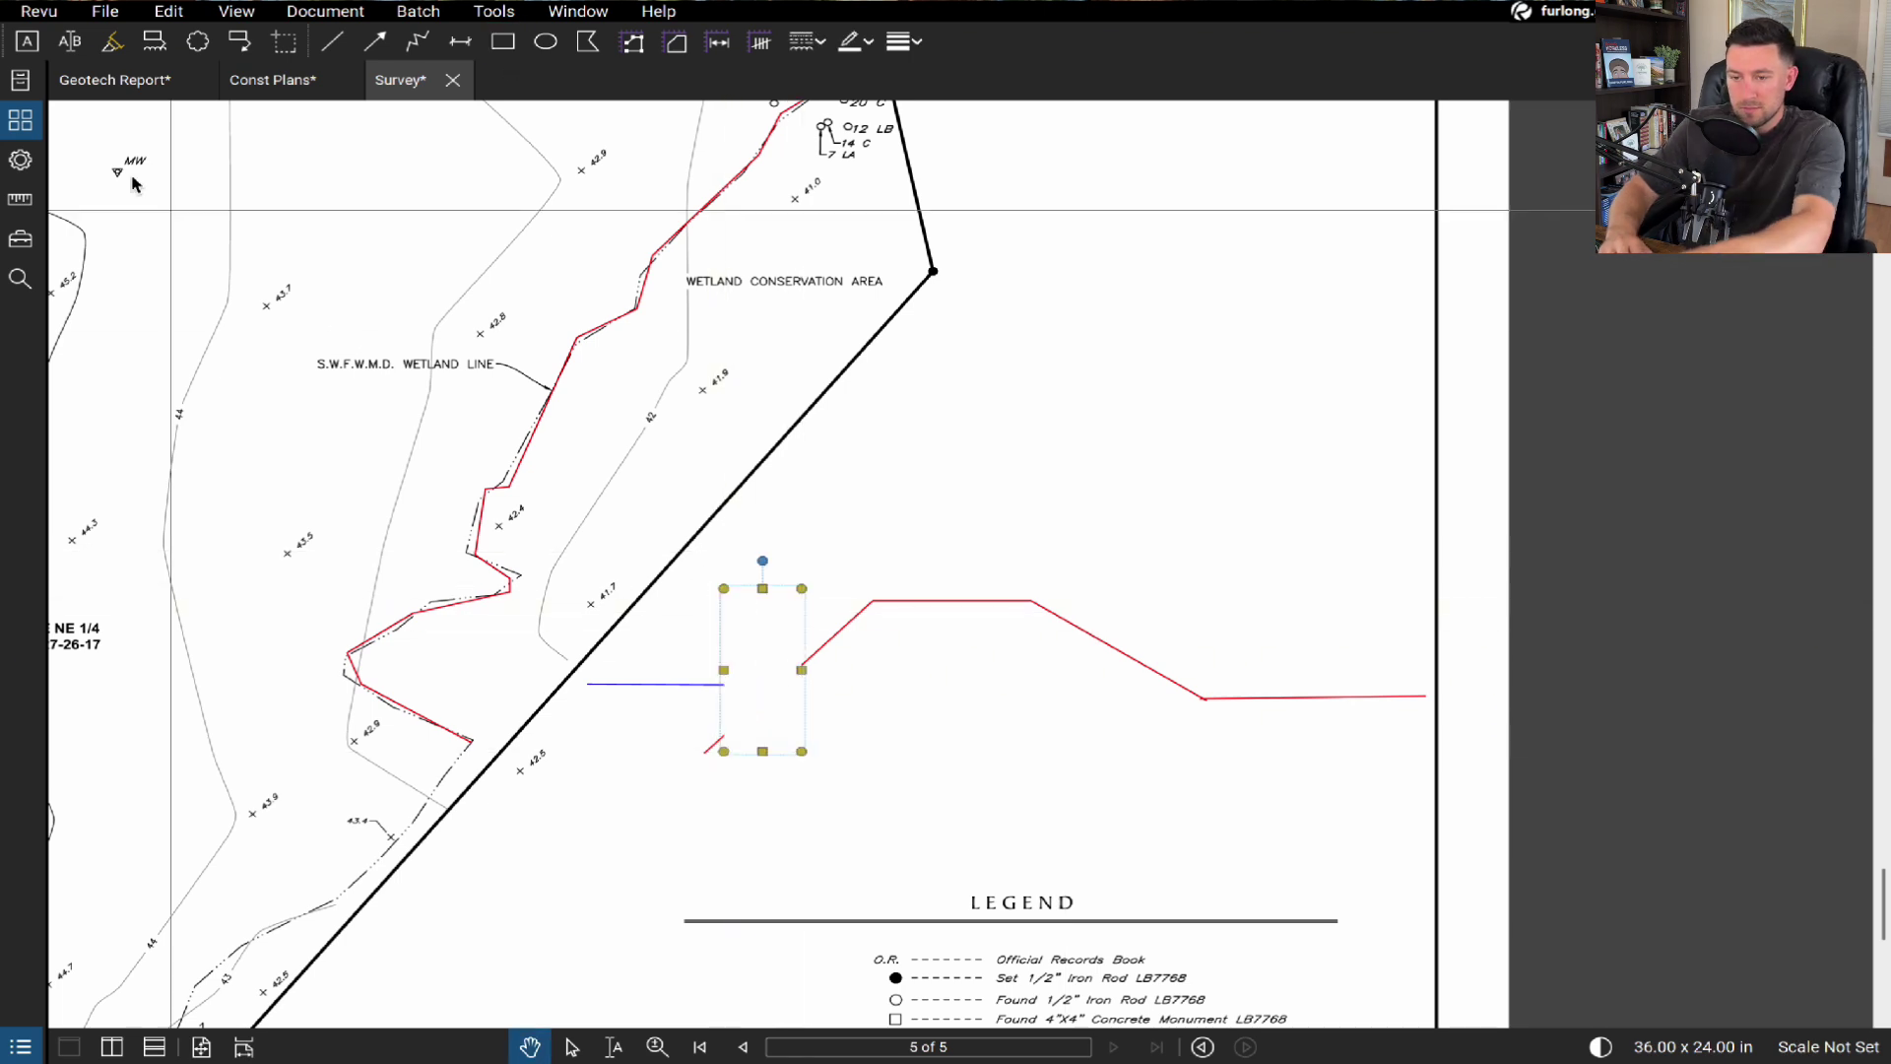
- Make the selected rectangle's style the default markup style
left_click(20, 160)
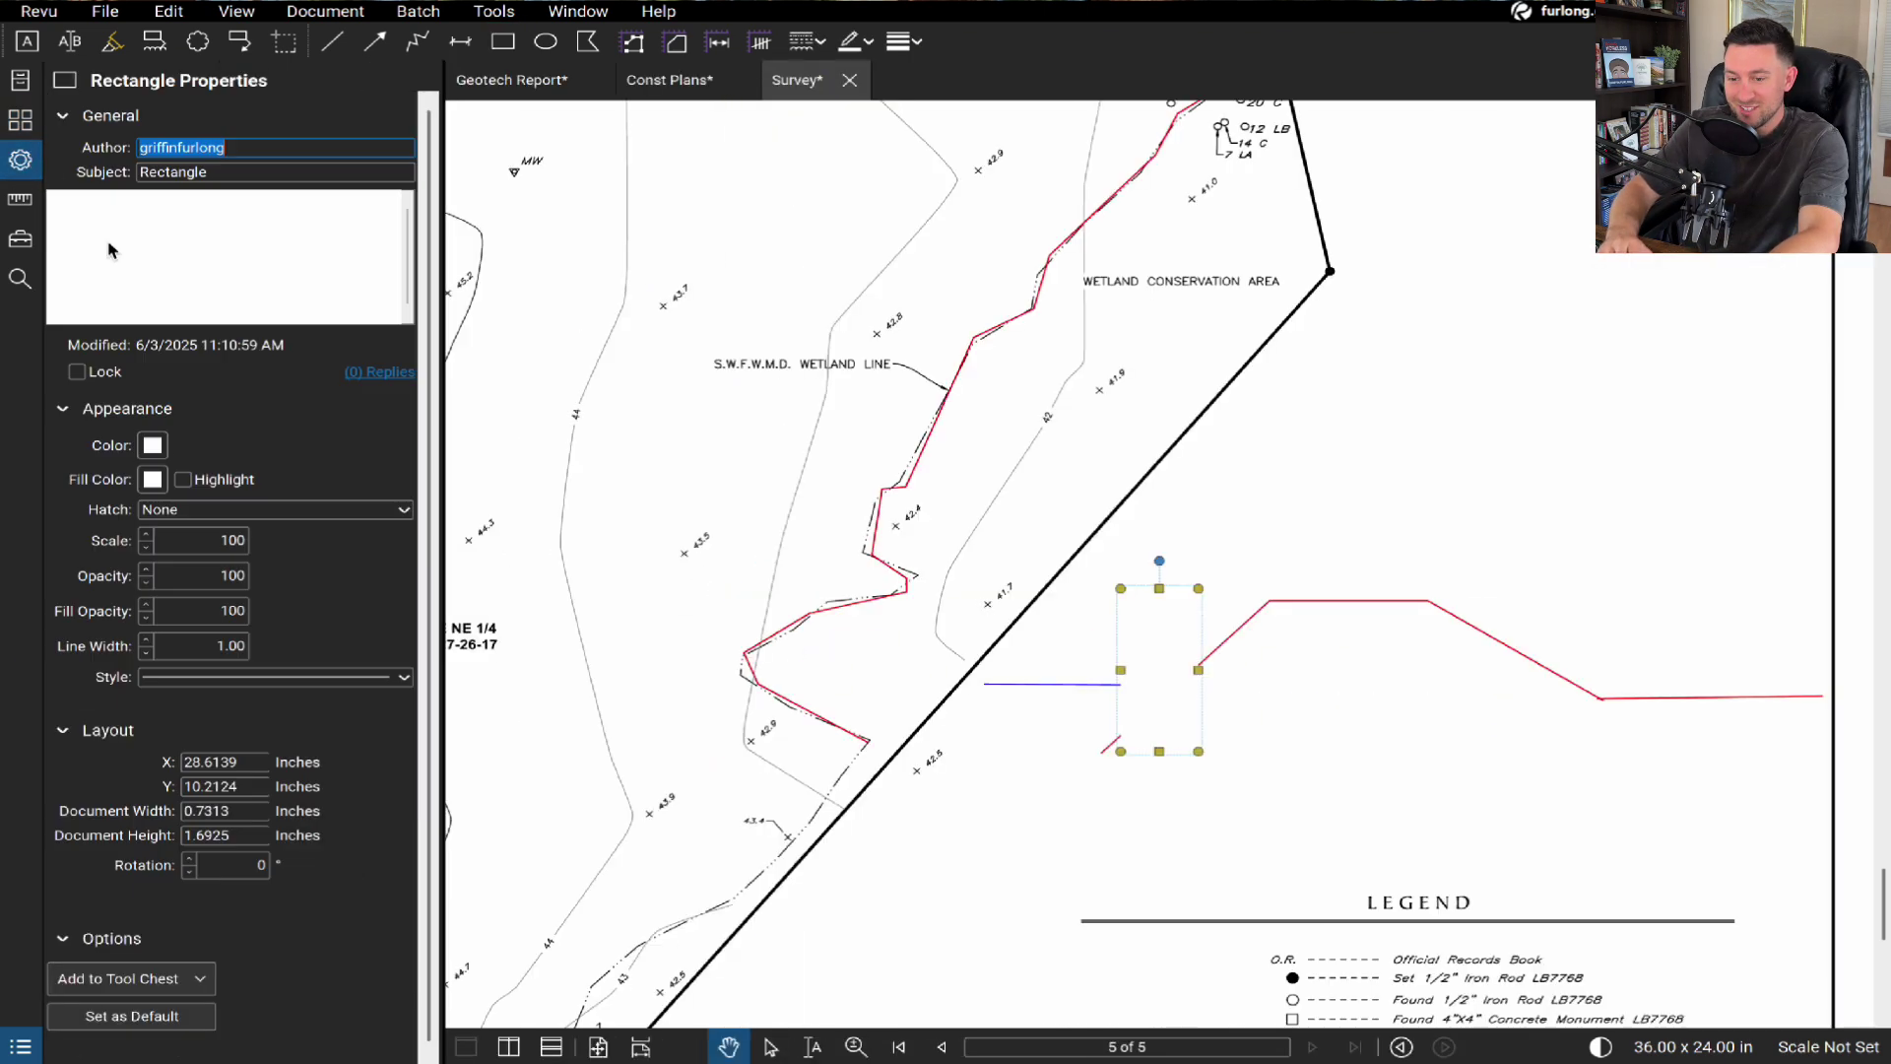
left_click(175, 1016)
left_click(1271, 866)
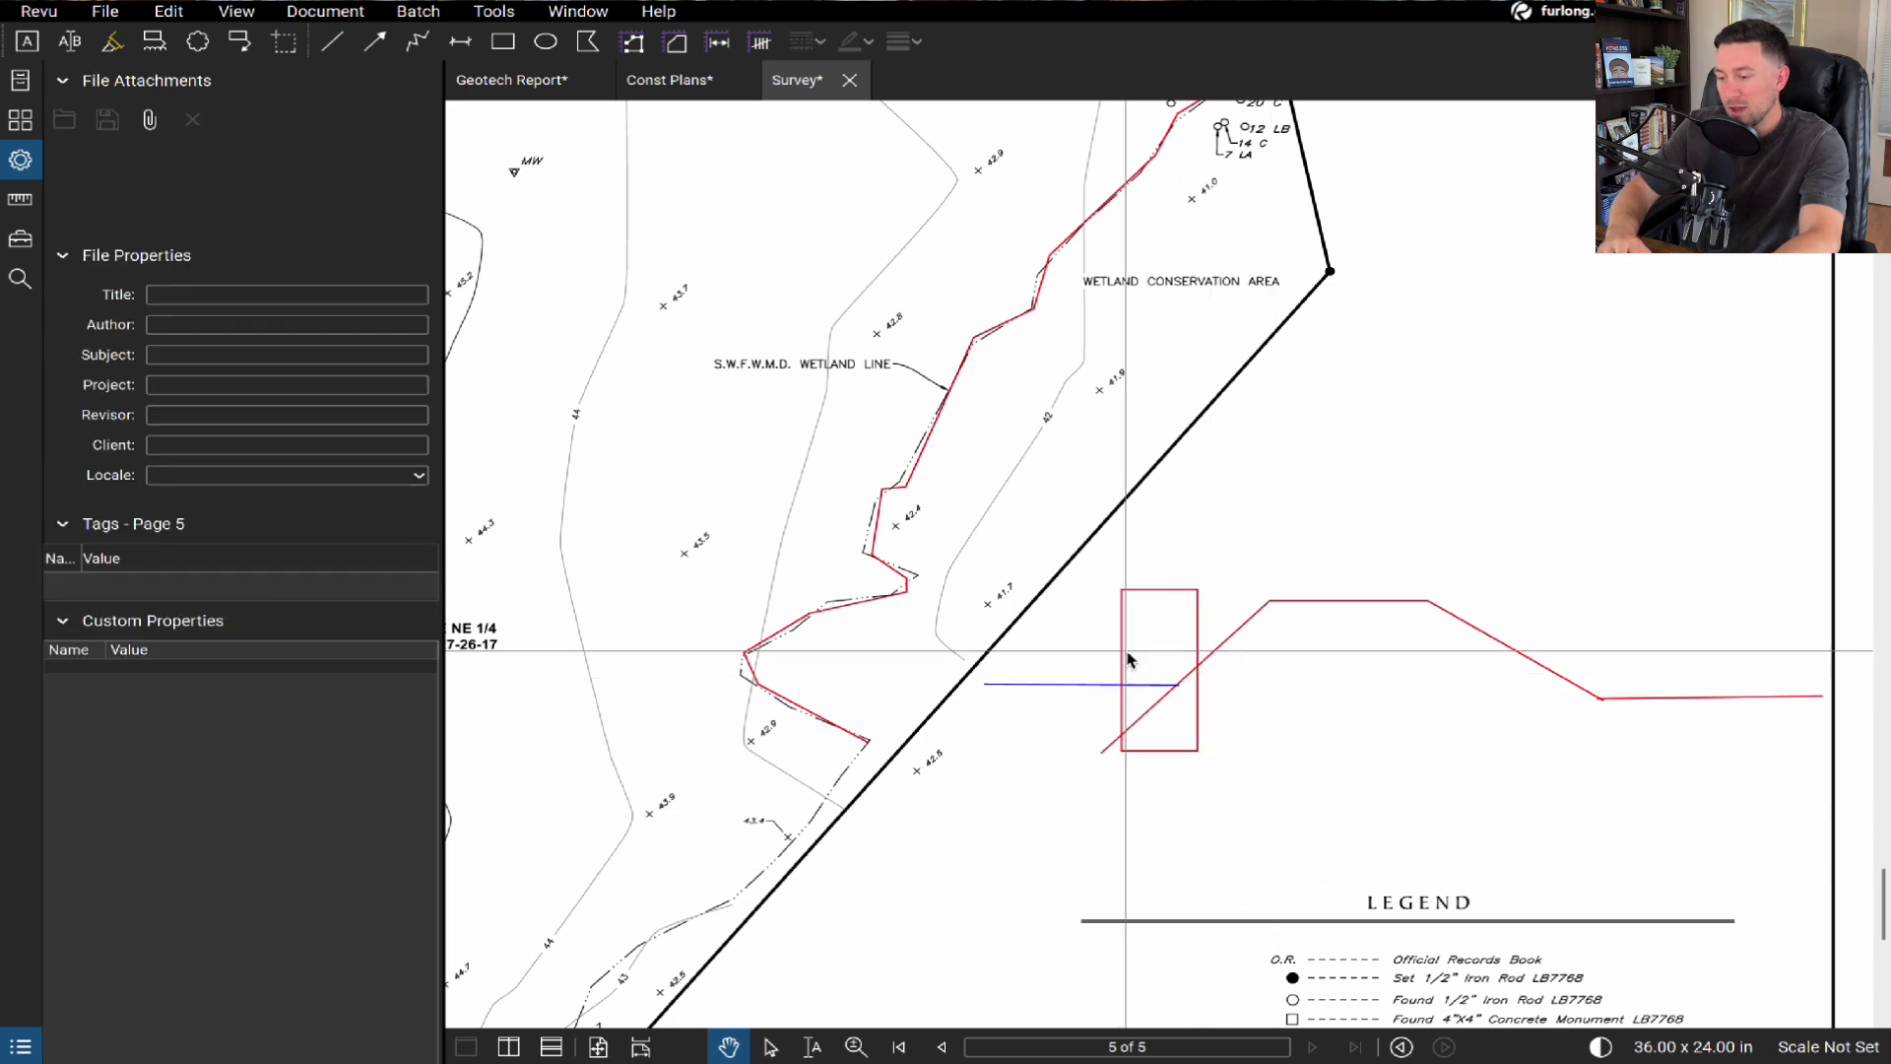
left_click(1199, 746)
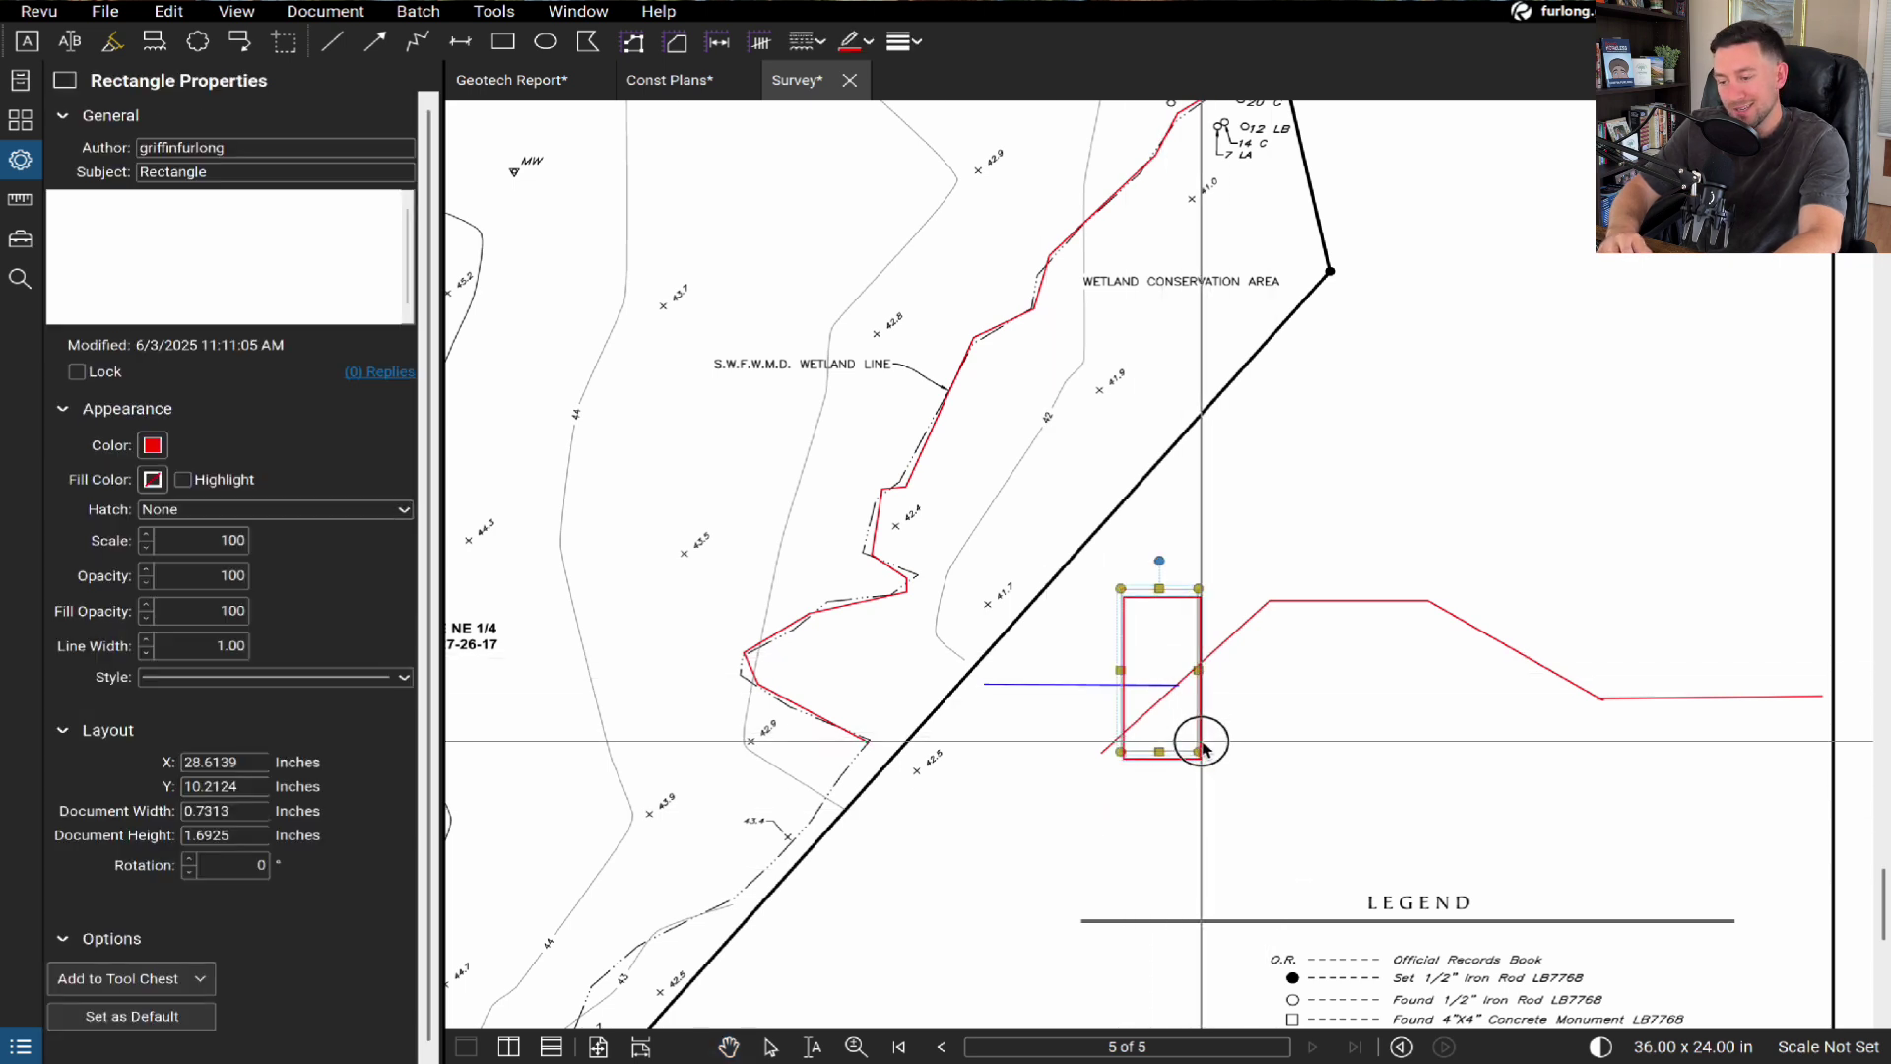
- Draw a red polyline pipe from the rectangle's right edge and paste a copy
key("shift+n")
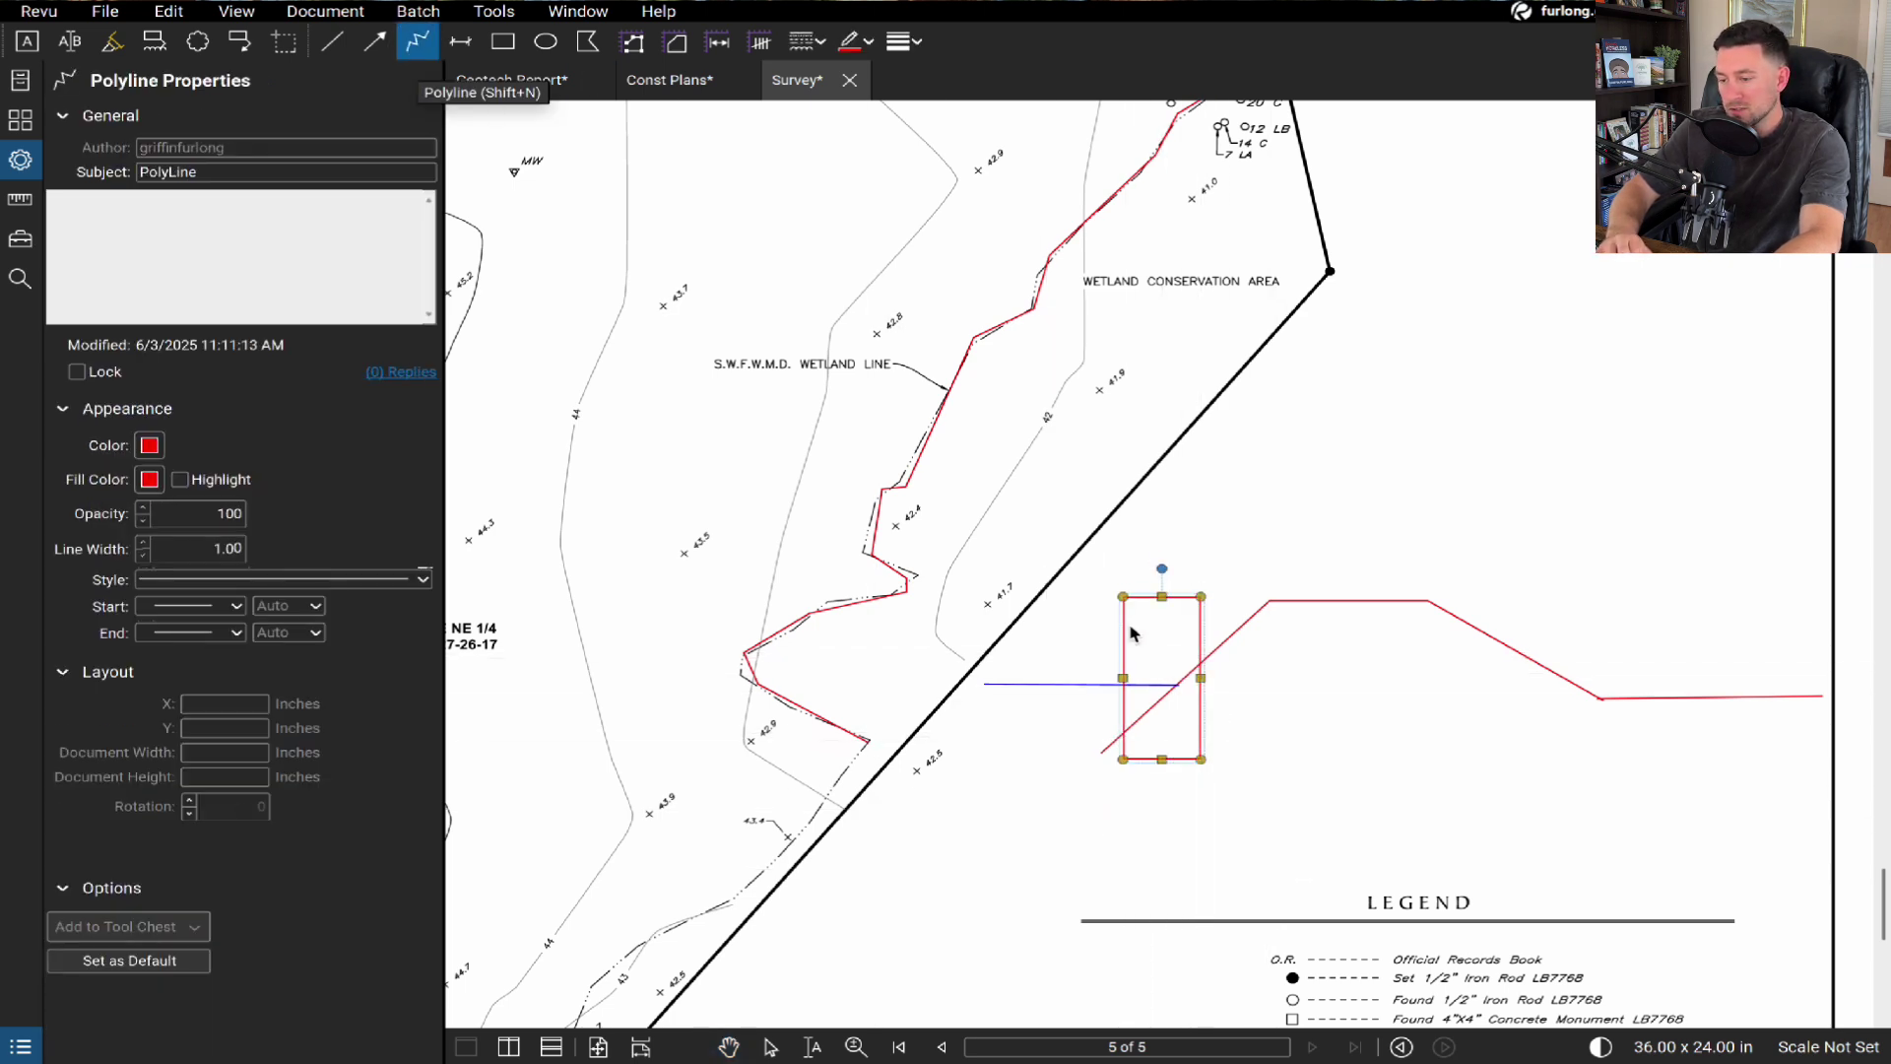
left_click(1201, 699)
double_click(1586, 712)
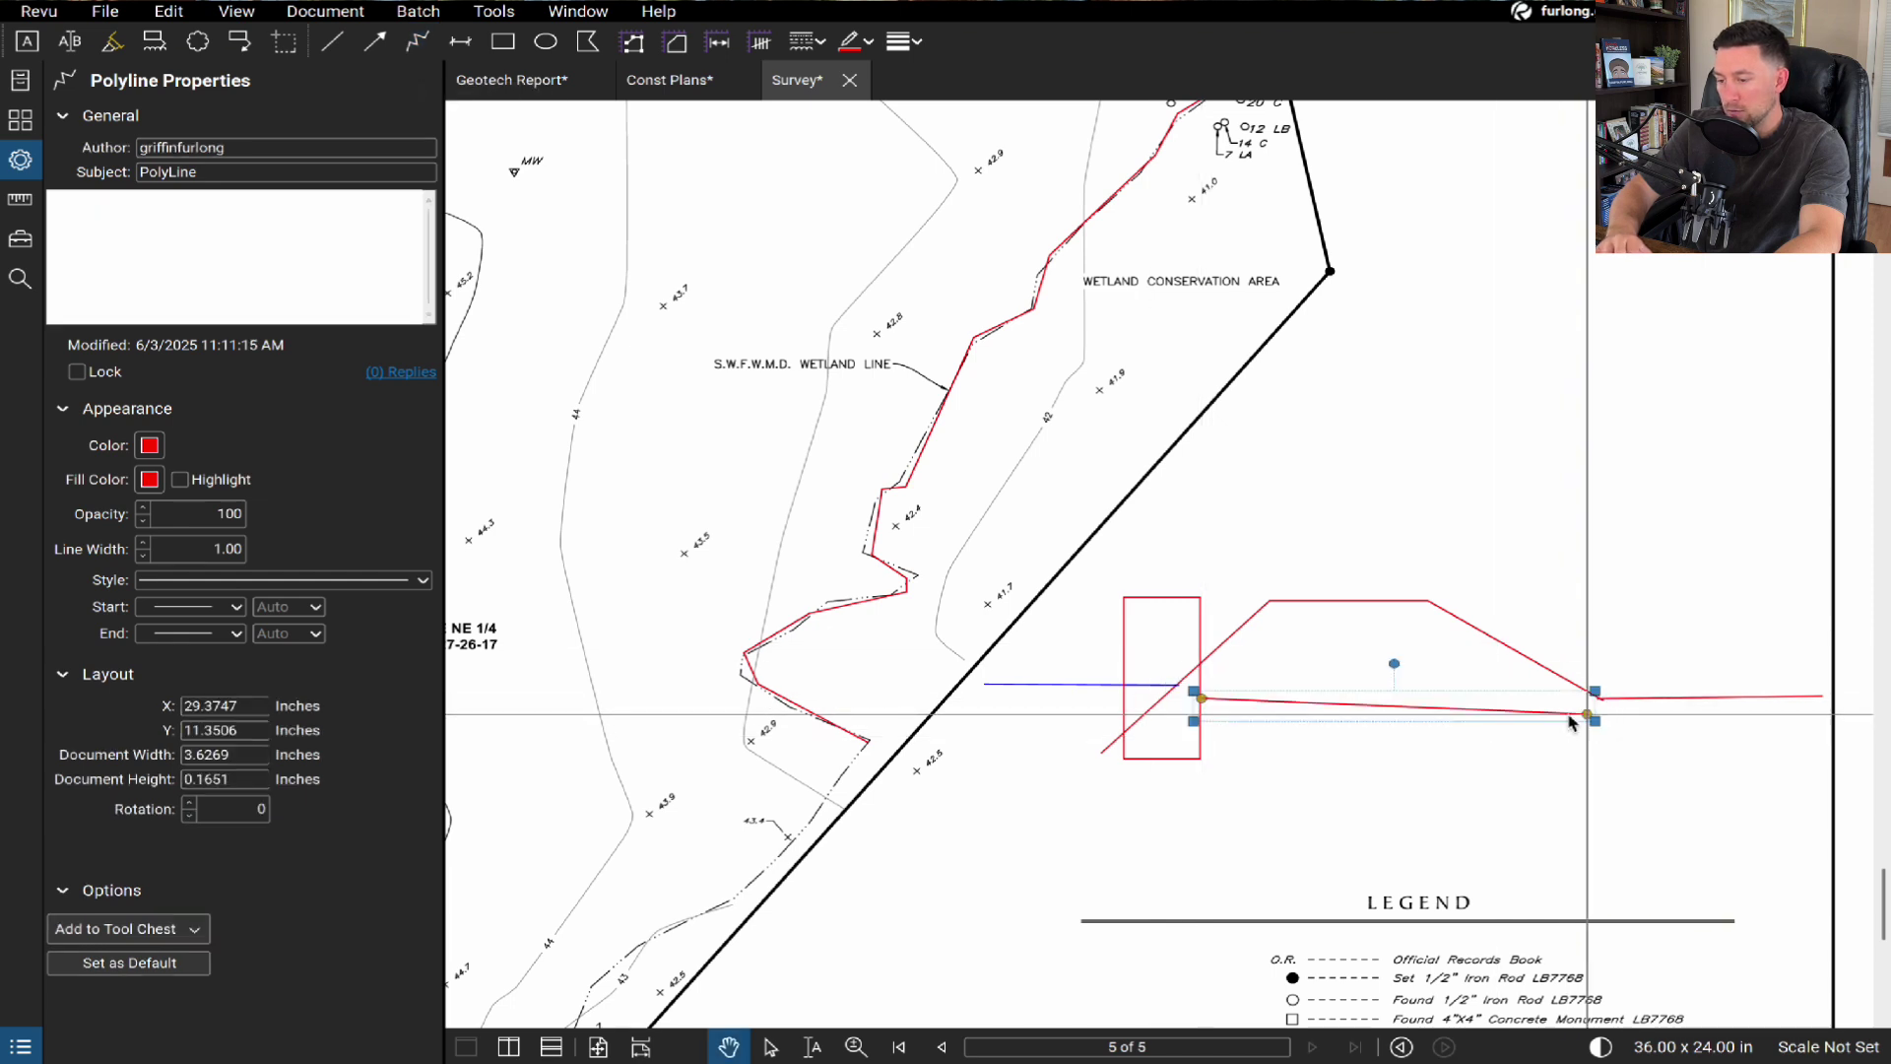
key("ctrl+c")
key("ctrl+v")
key("Escape")
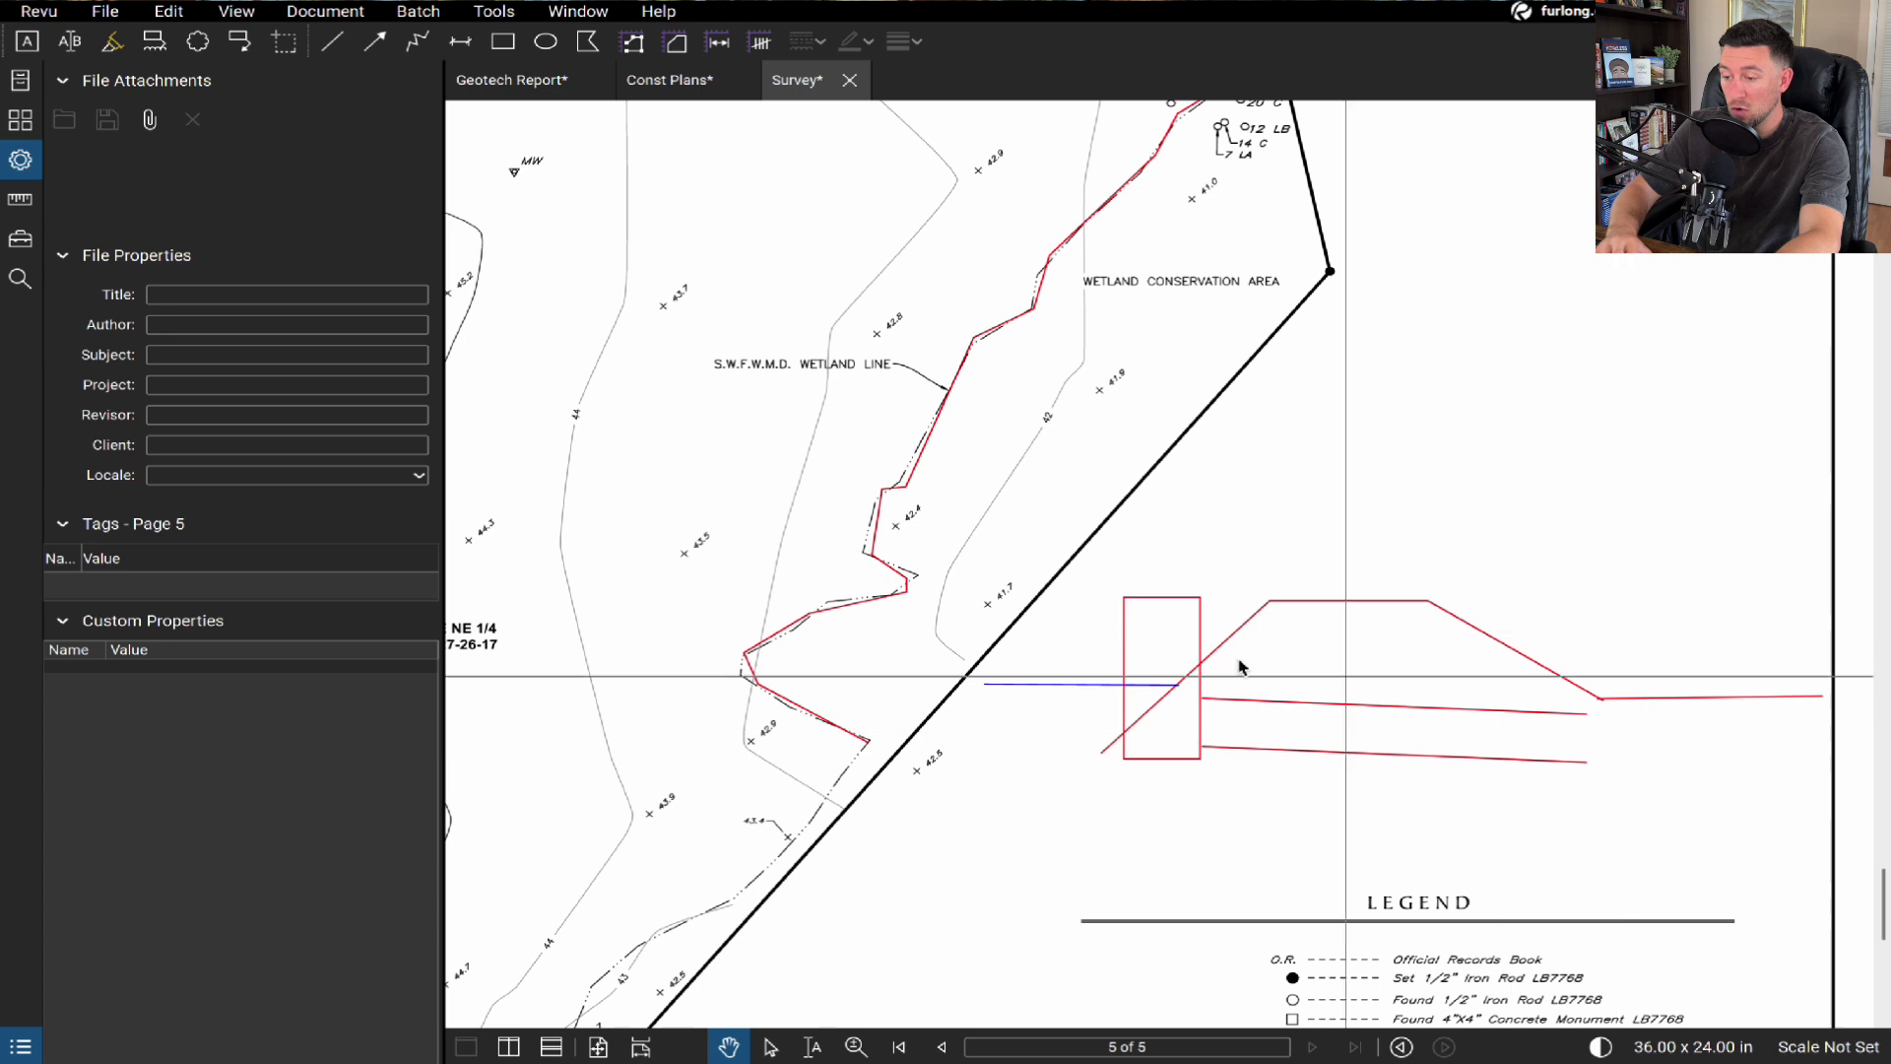
- Move the rectangle to the pipe's right end and lower the second pipe line
left_click_drag(1126, 645, 1534, 673)
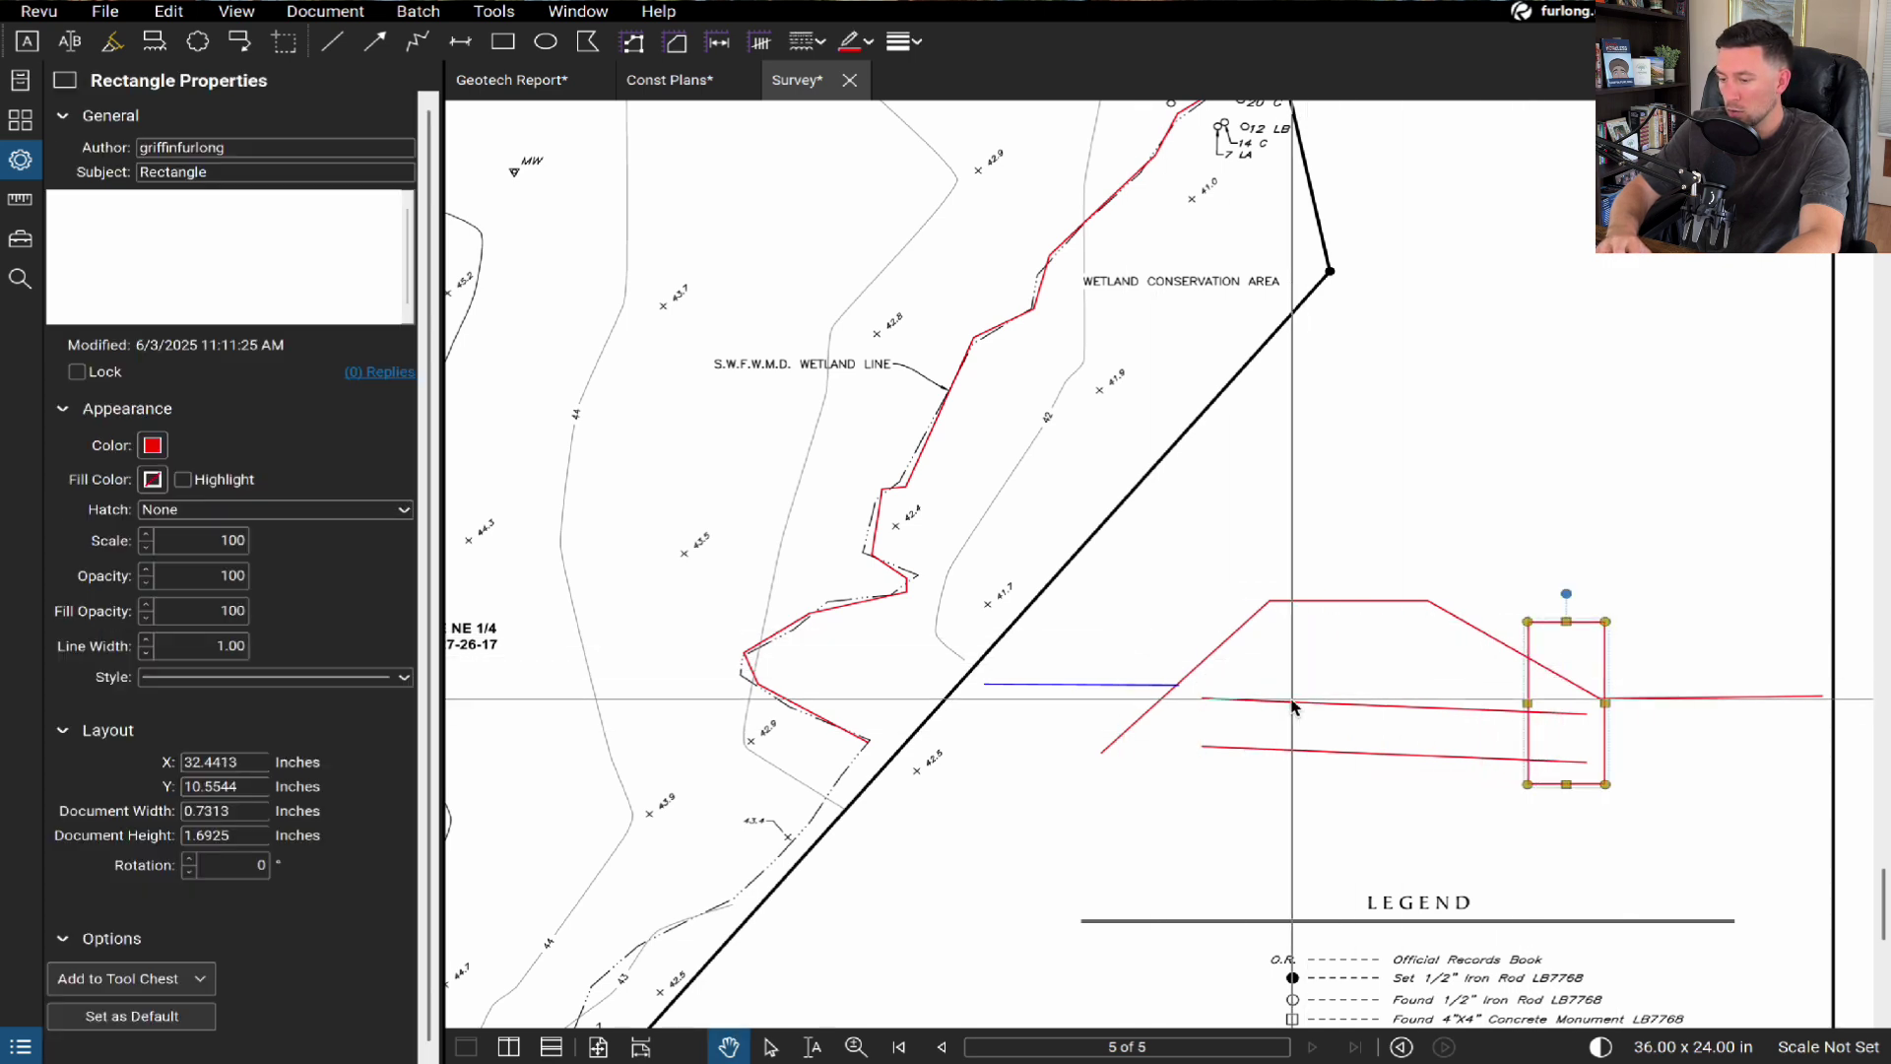
left_click(1203, 701)
left_click_drag(1140, 705, 1090, 745)
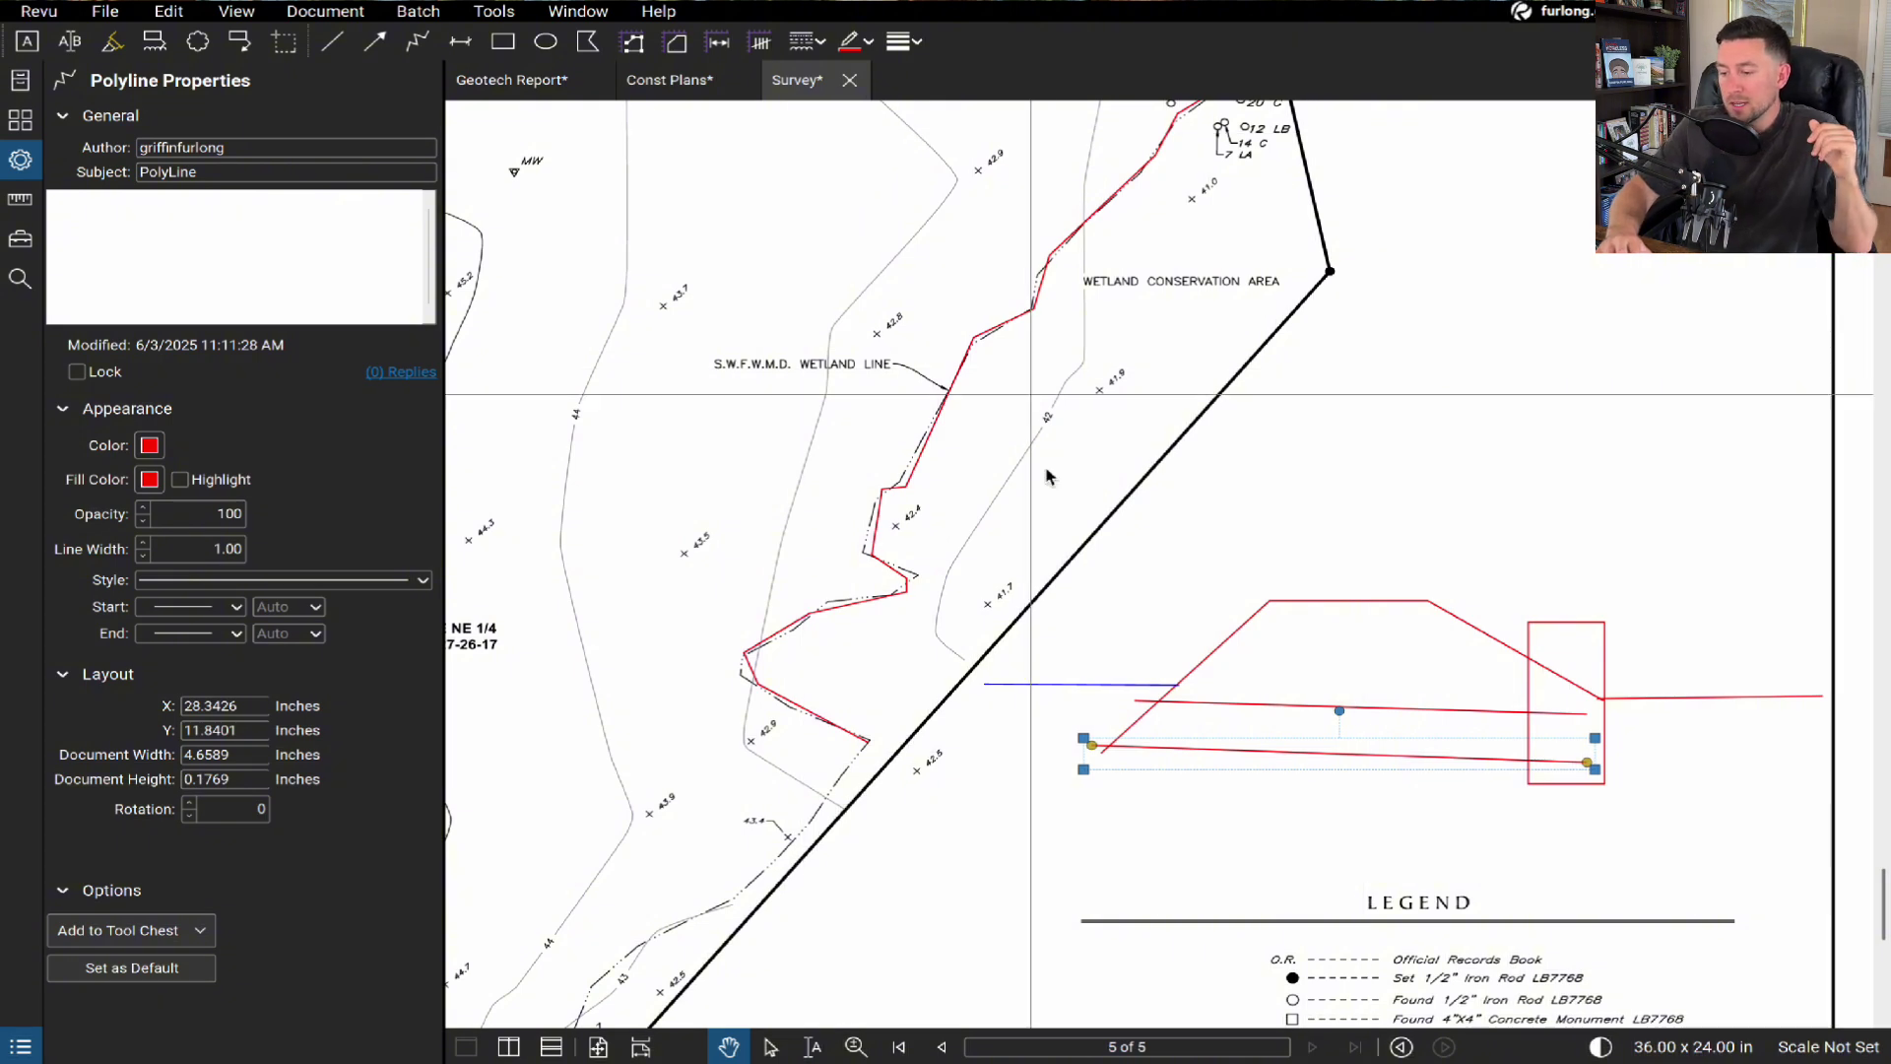
- Copy the blue water line to the outfall side, lowering the right one and raising the left
key("Escape")
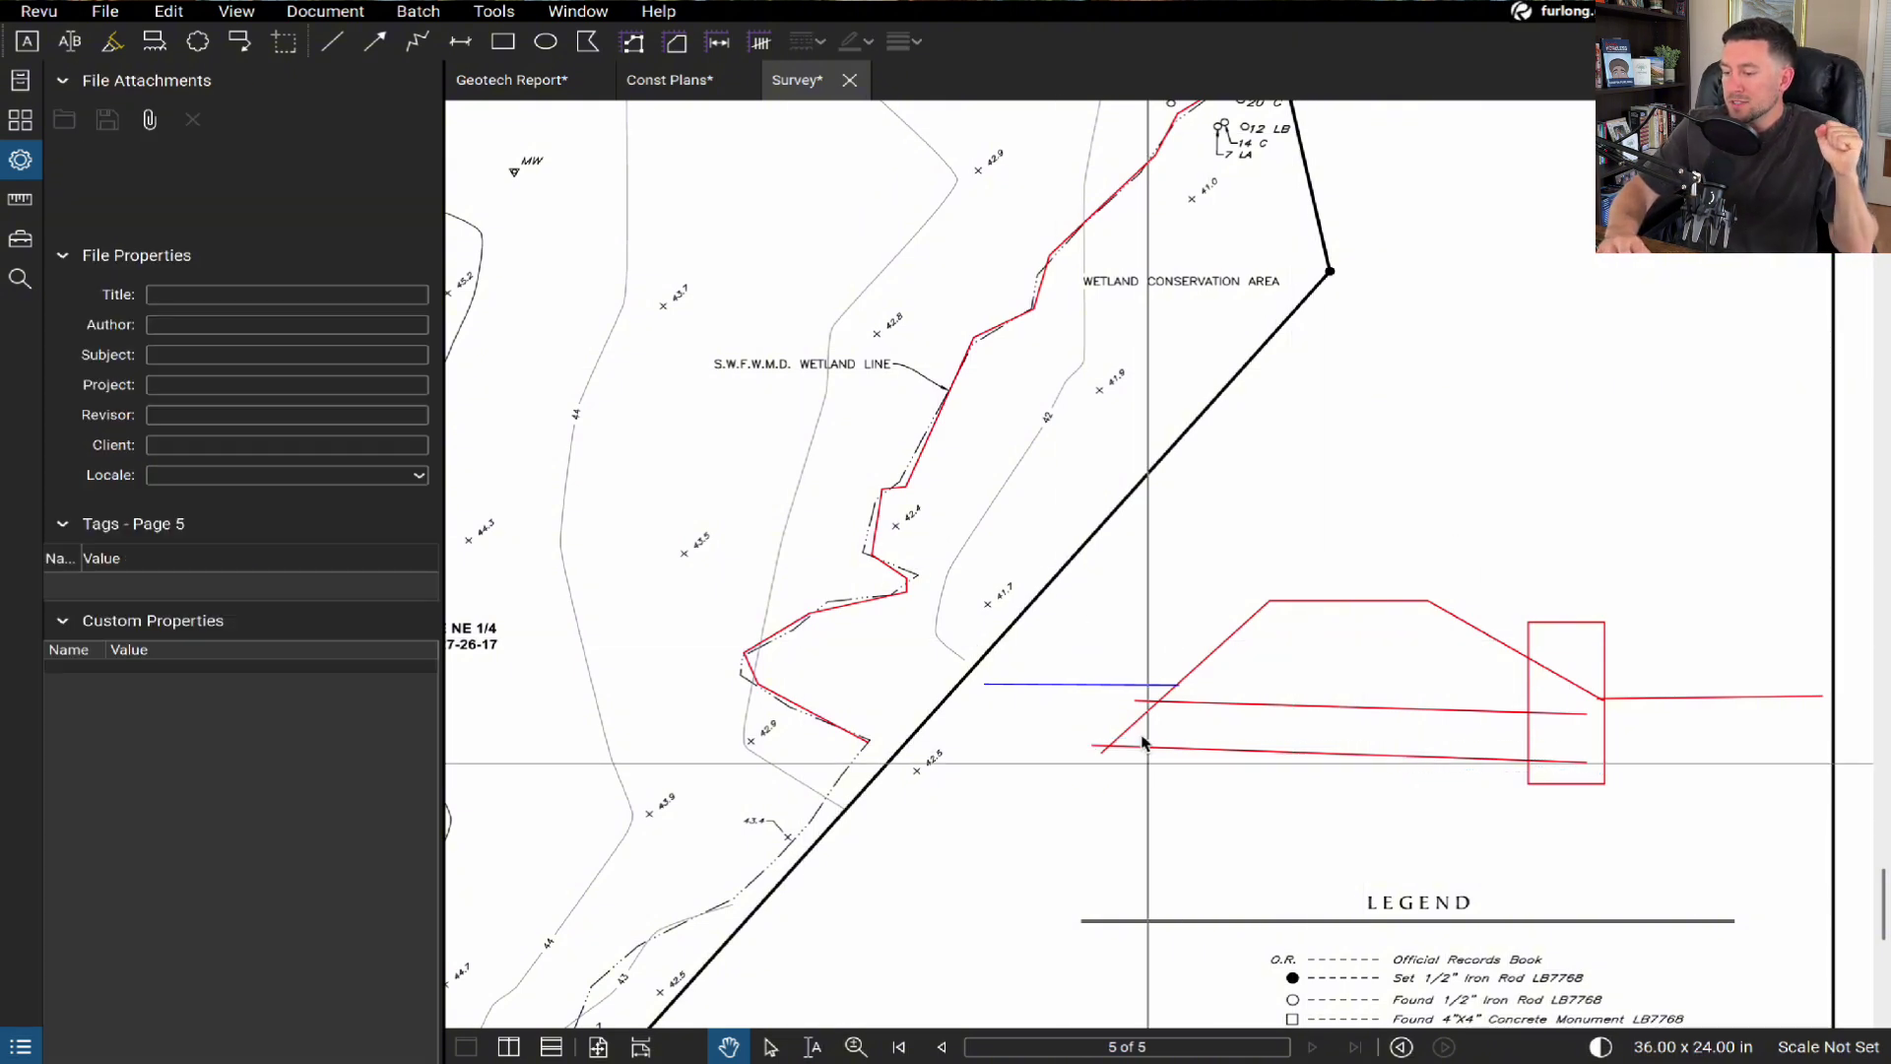
scroll(1355, 519, "up", 1)
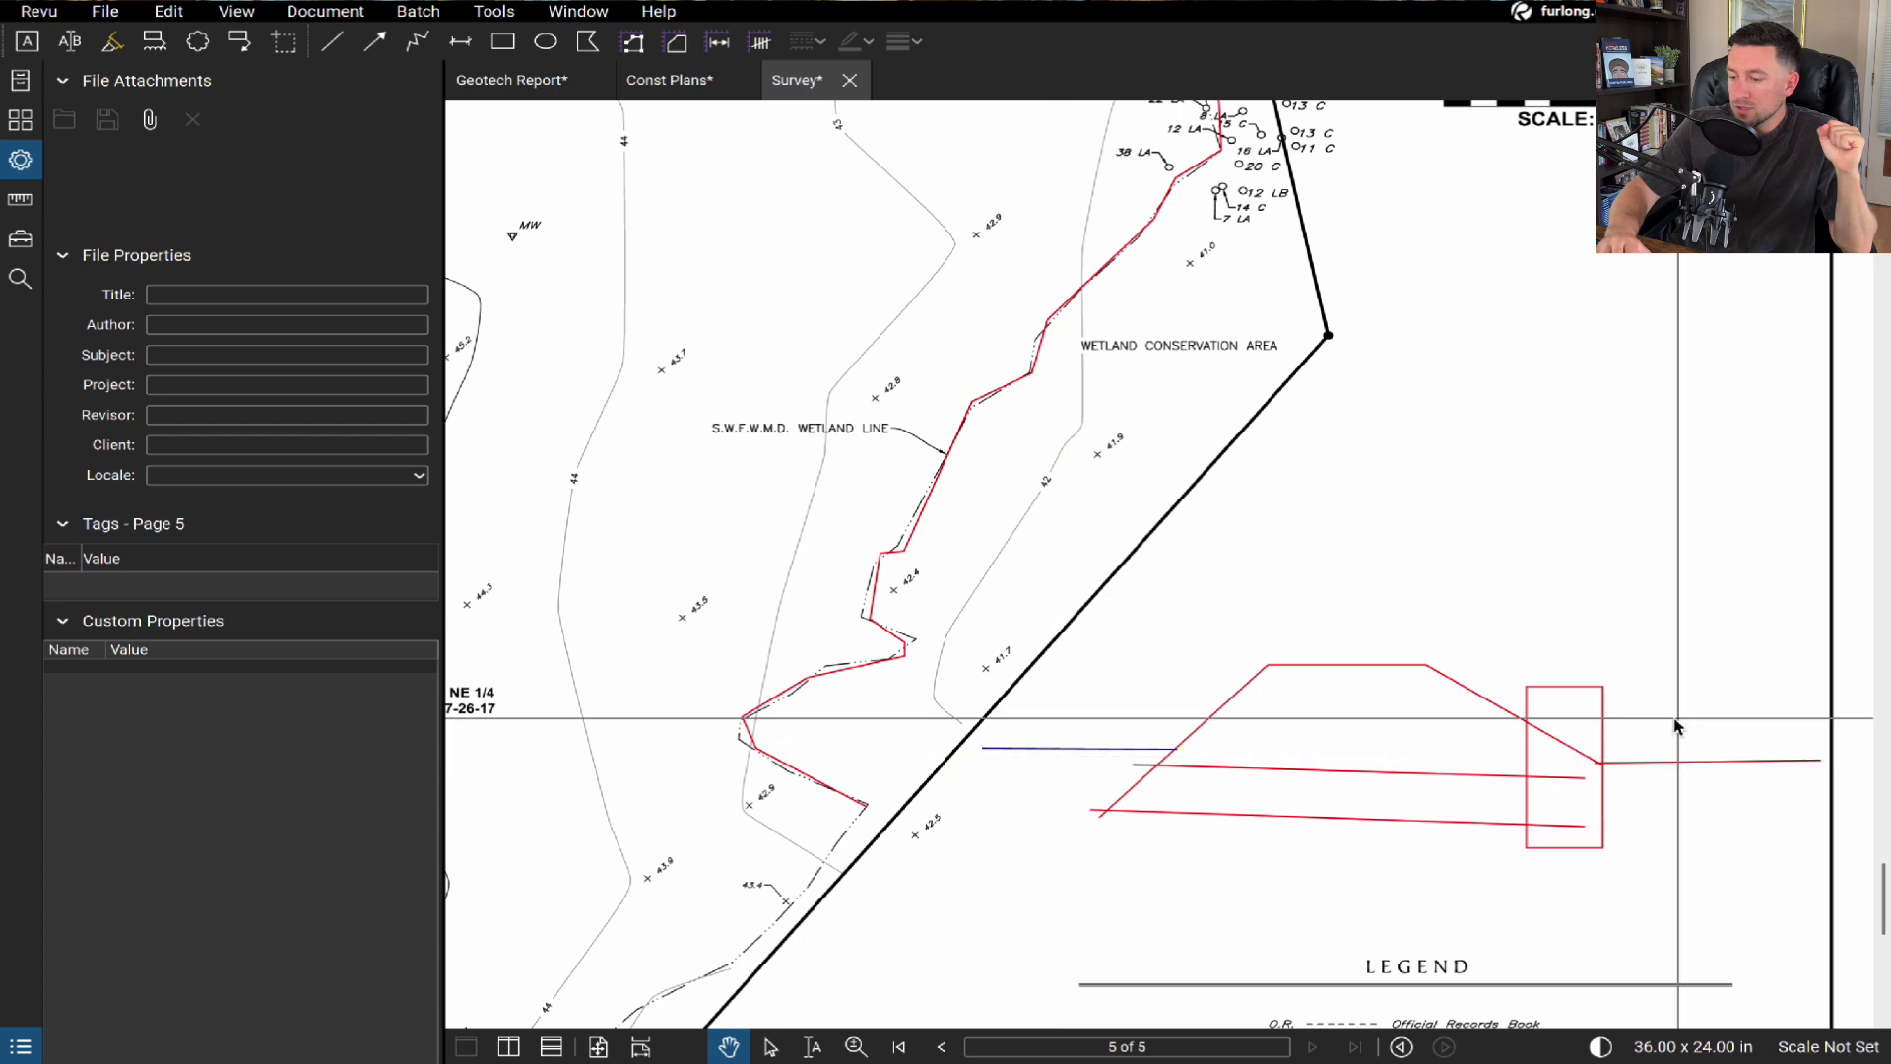
left_click(1098, 751)
left_click_drag(1098, 750, 1733, 677)
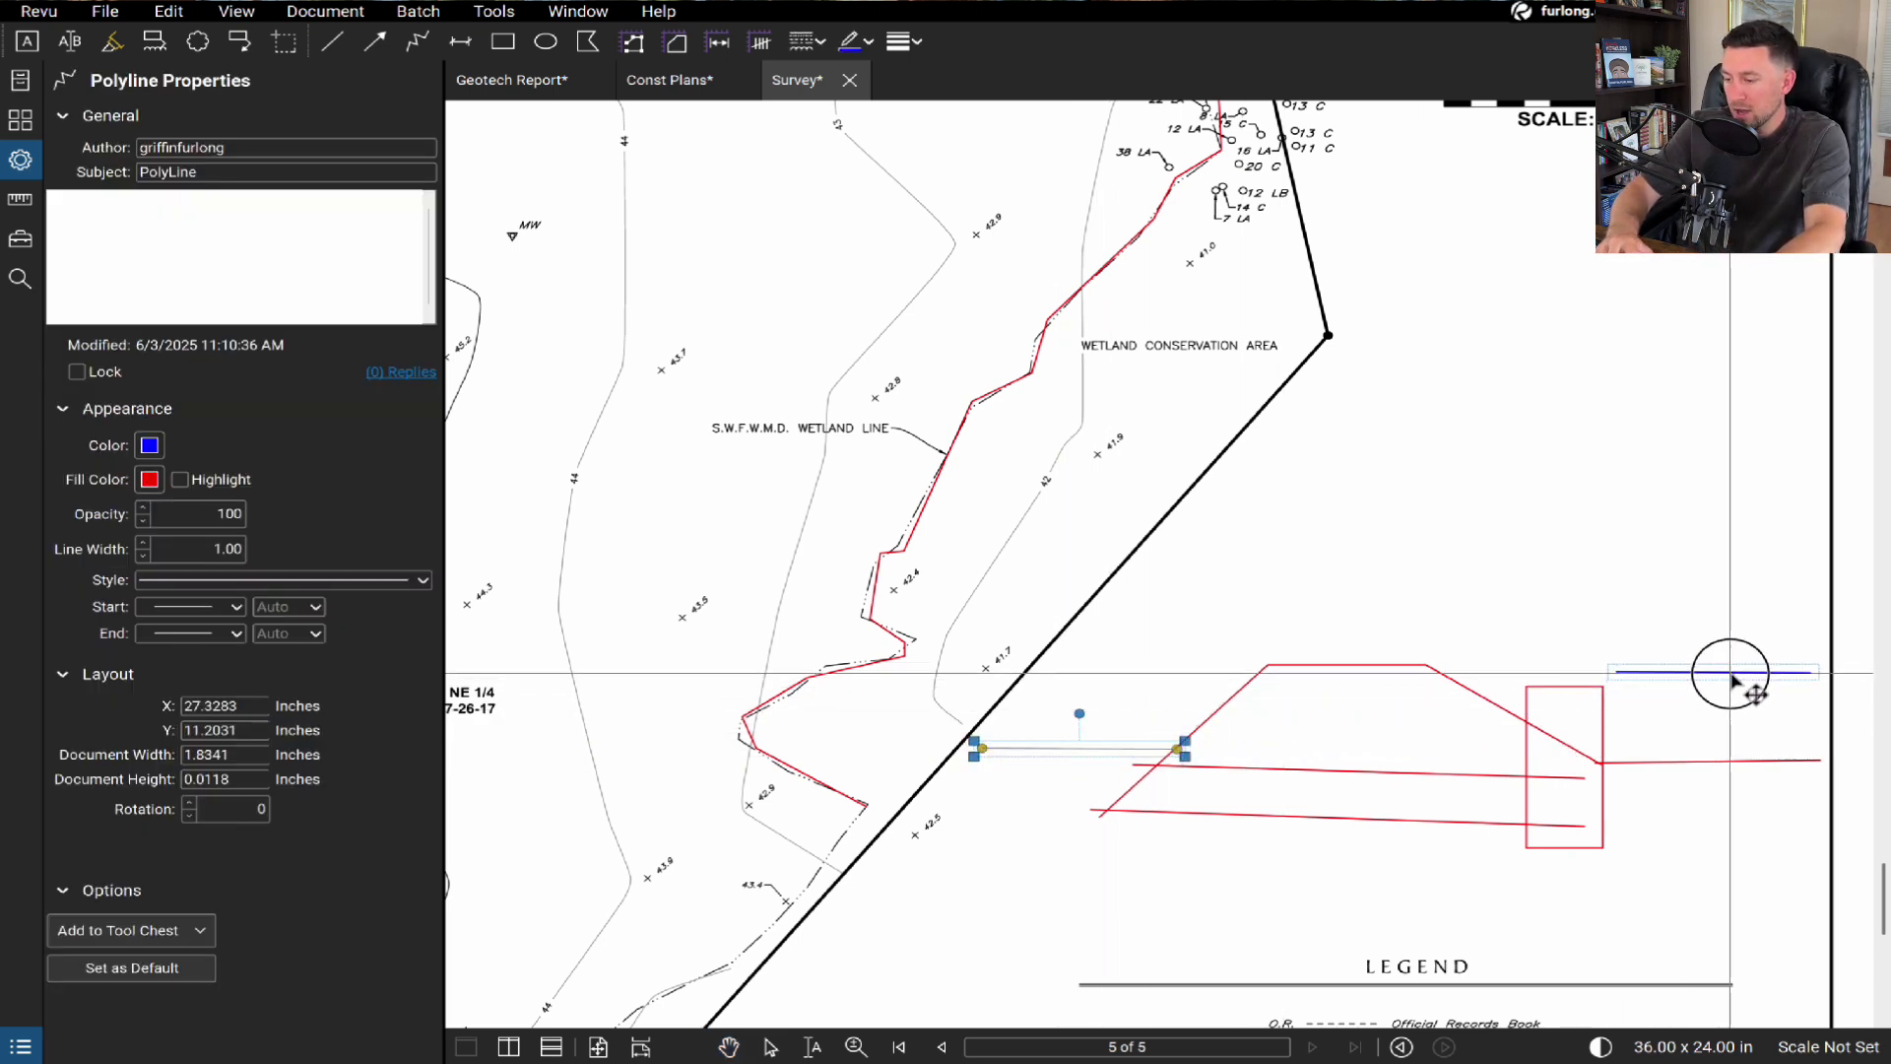
left_click(1064, 745)
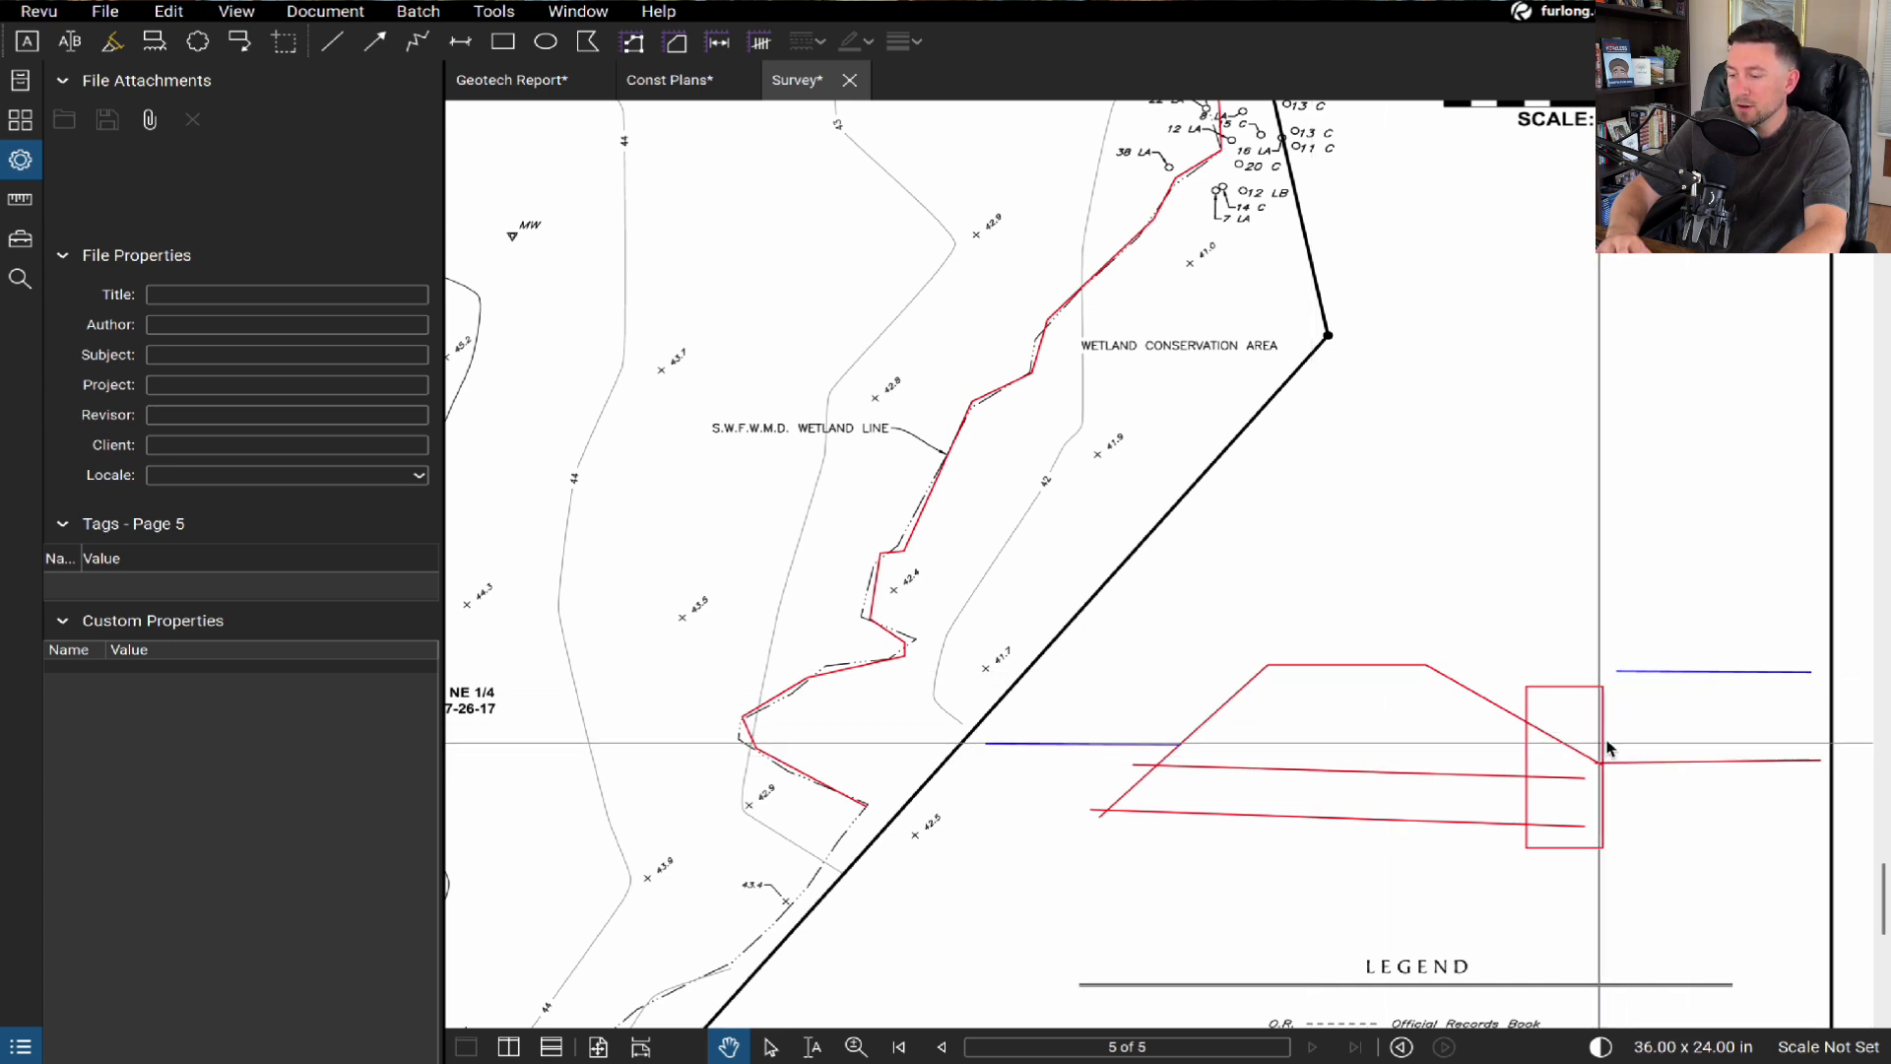
left_click_drag(1697, 670, 1686, 726)
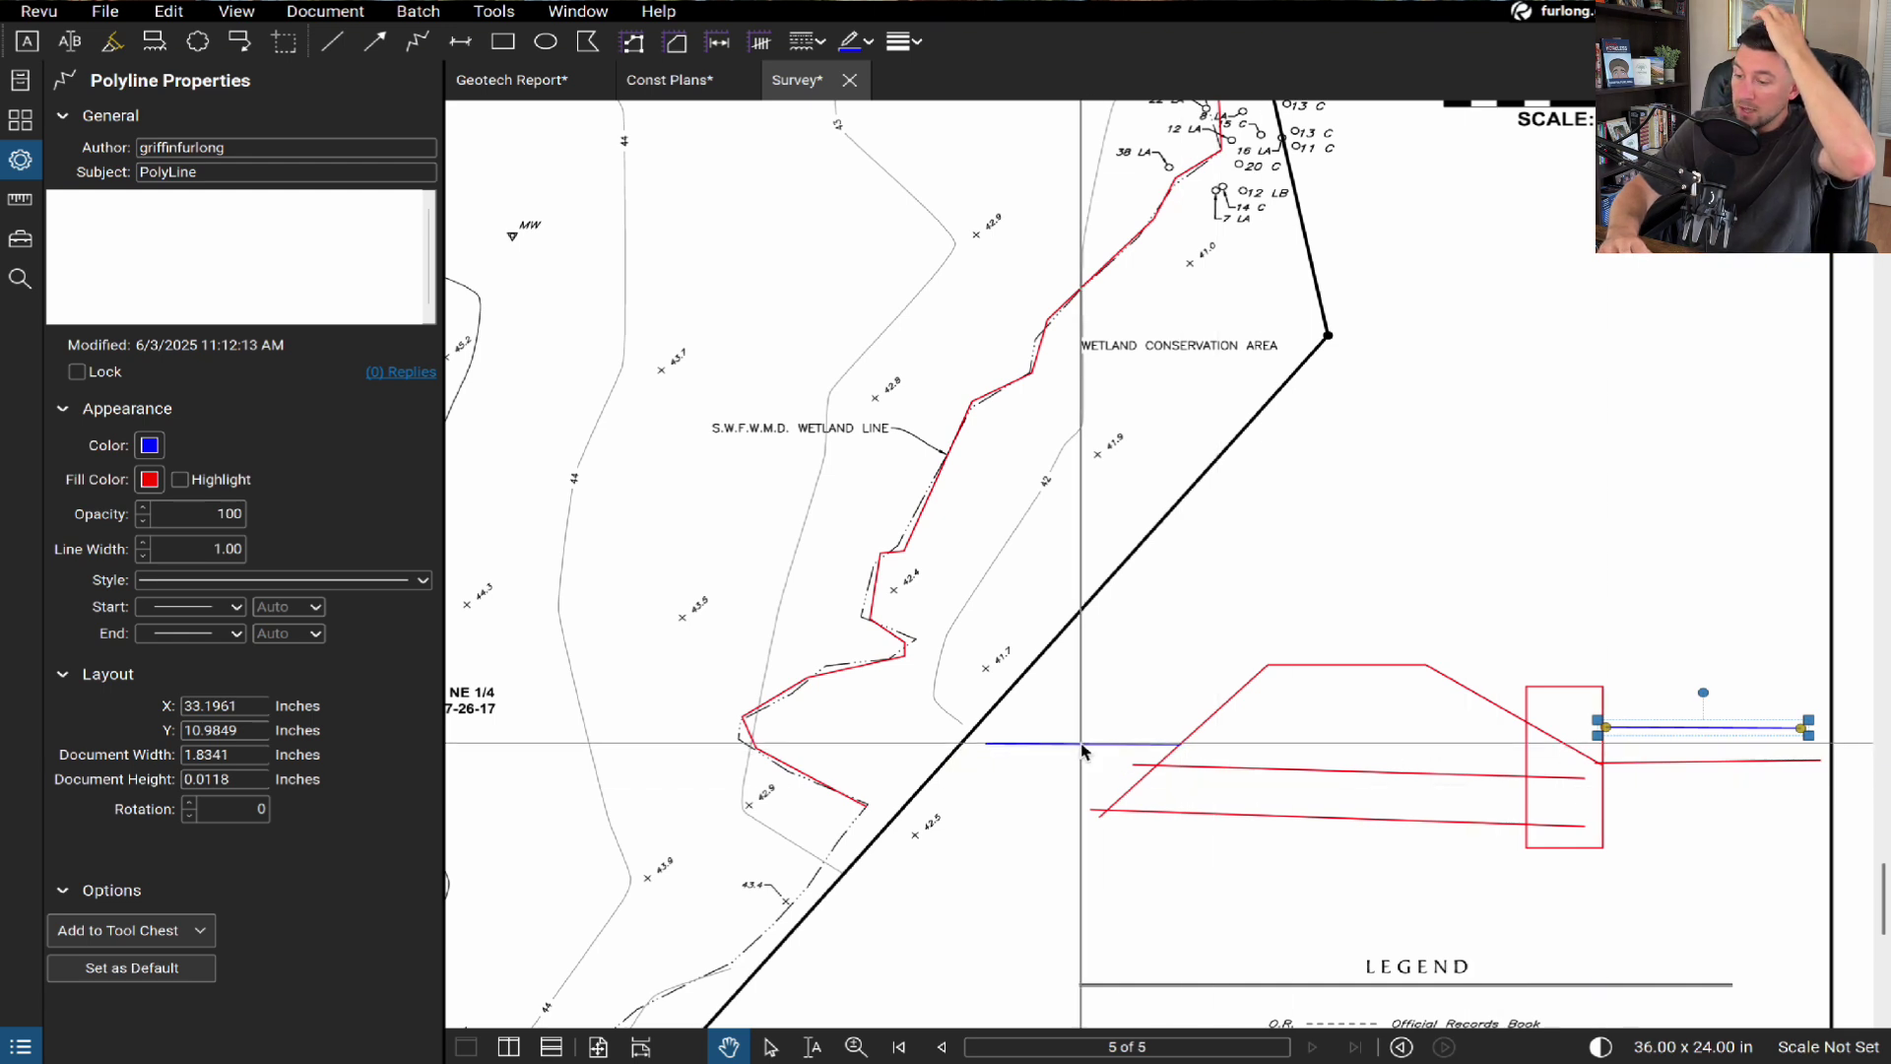
left_click_drag(1084, 743, 1103, 709)
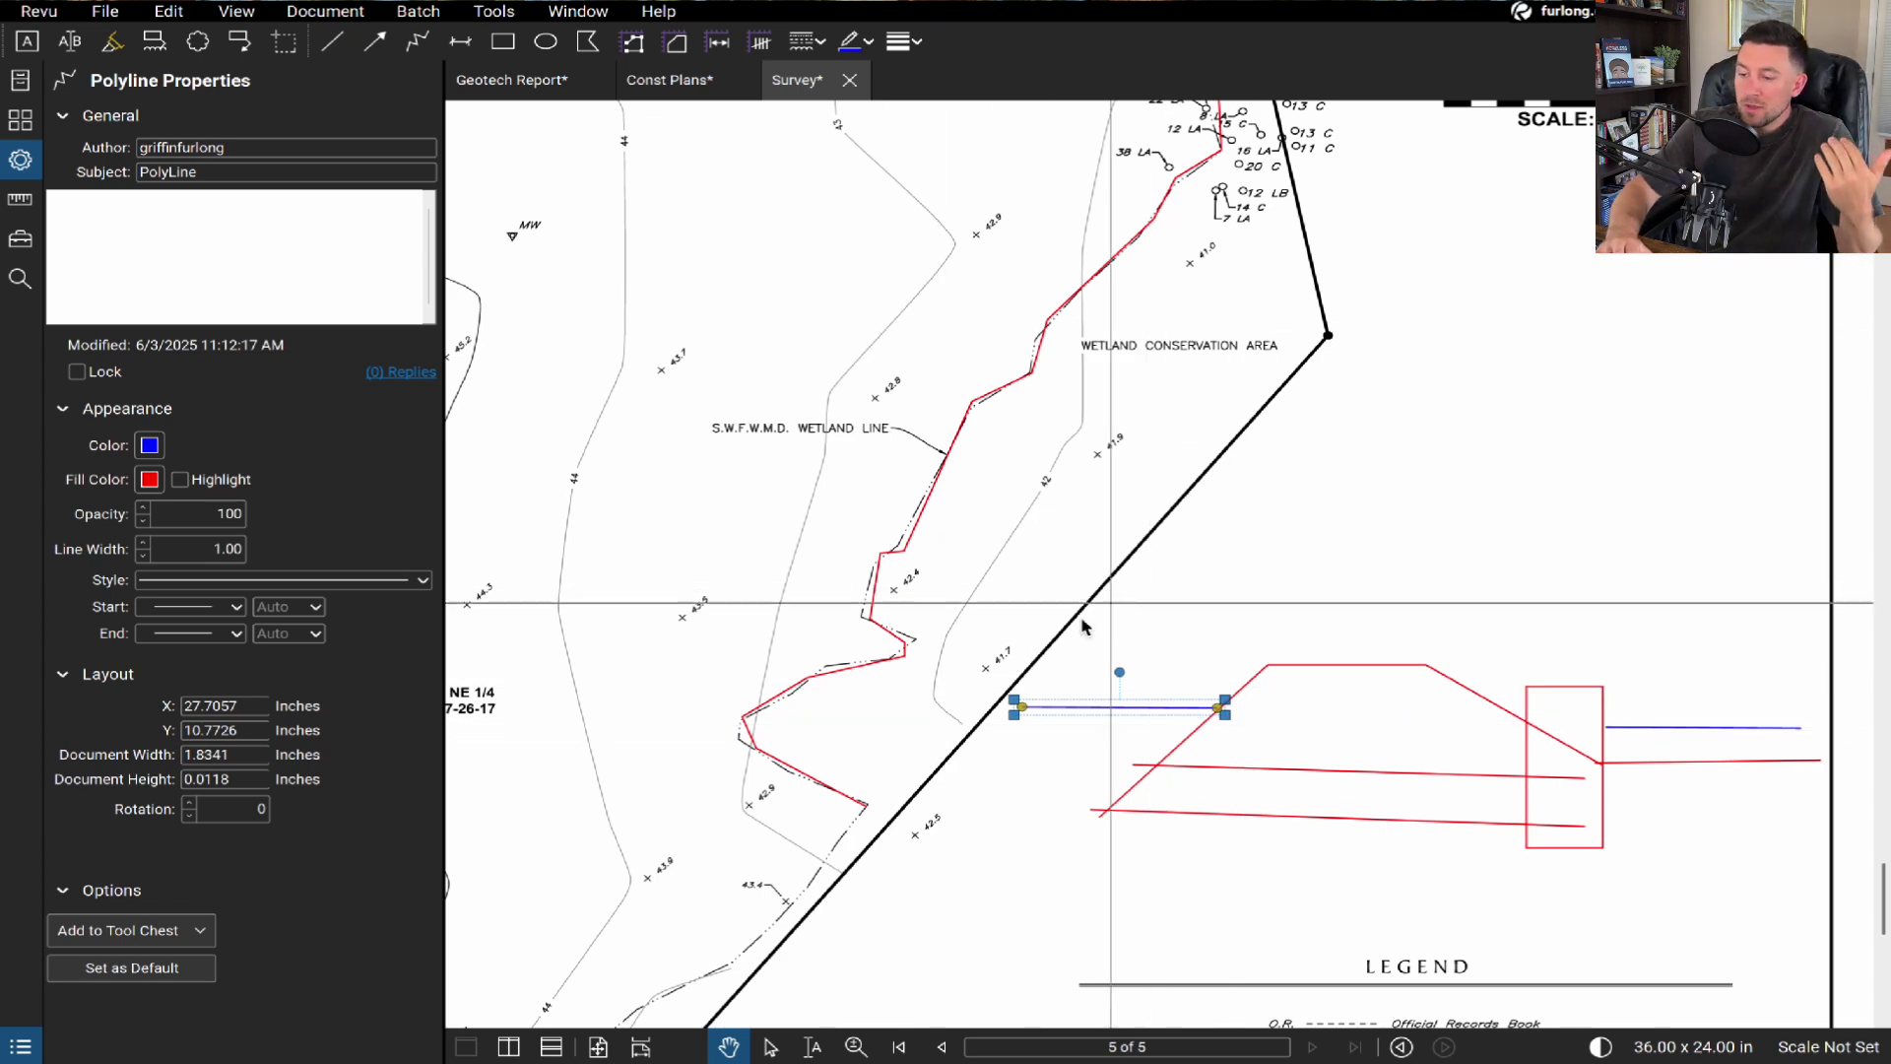
- Pan and zoom to bring the upper wetland area and scale bar into view
scroll(734, 887, "up", 1)
scroll(734, 876, "up", 1)
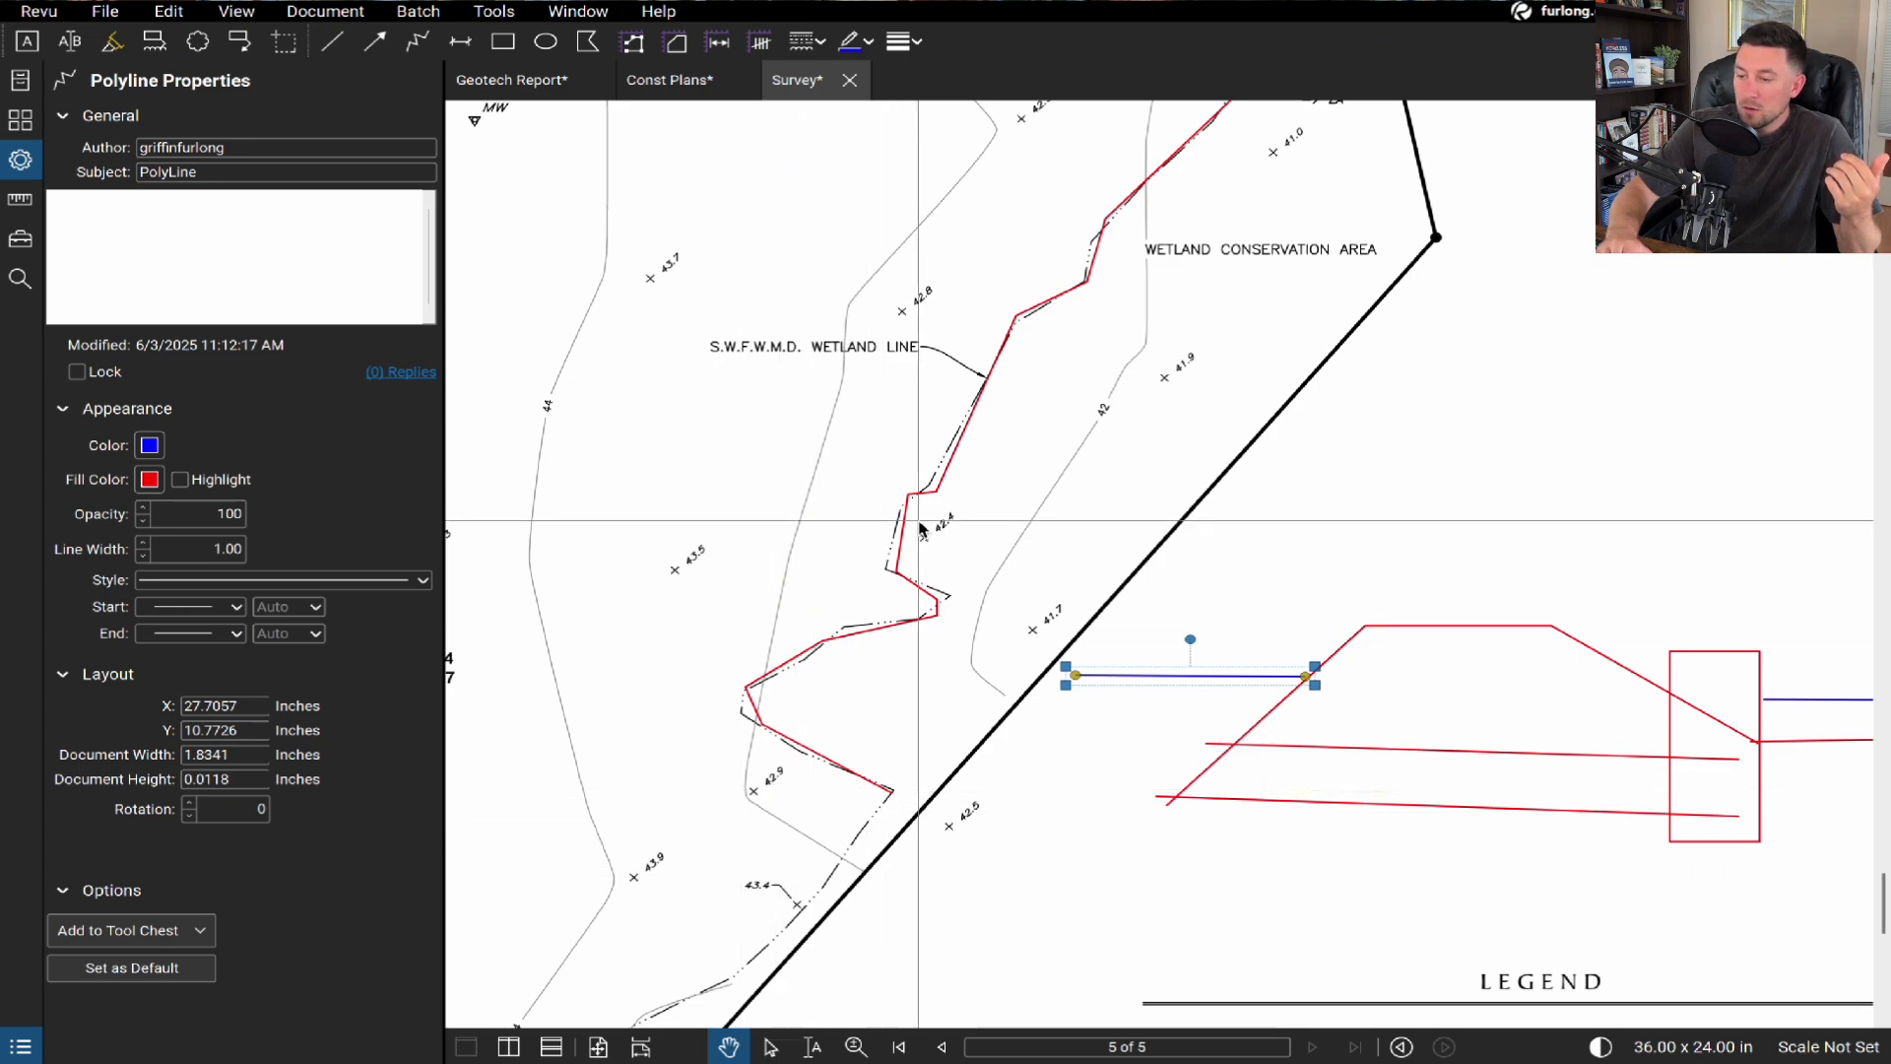
left_click_drag(885, 433, 861, 676)
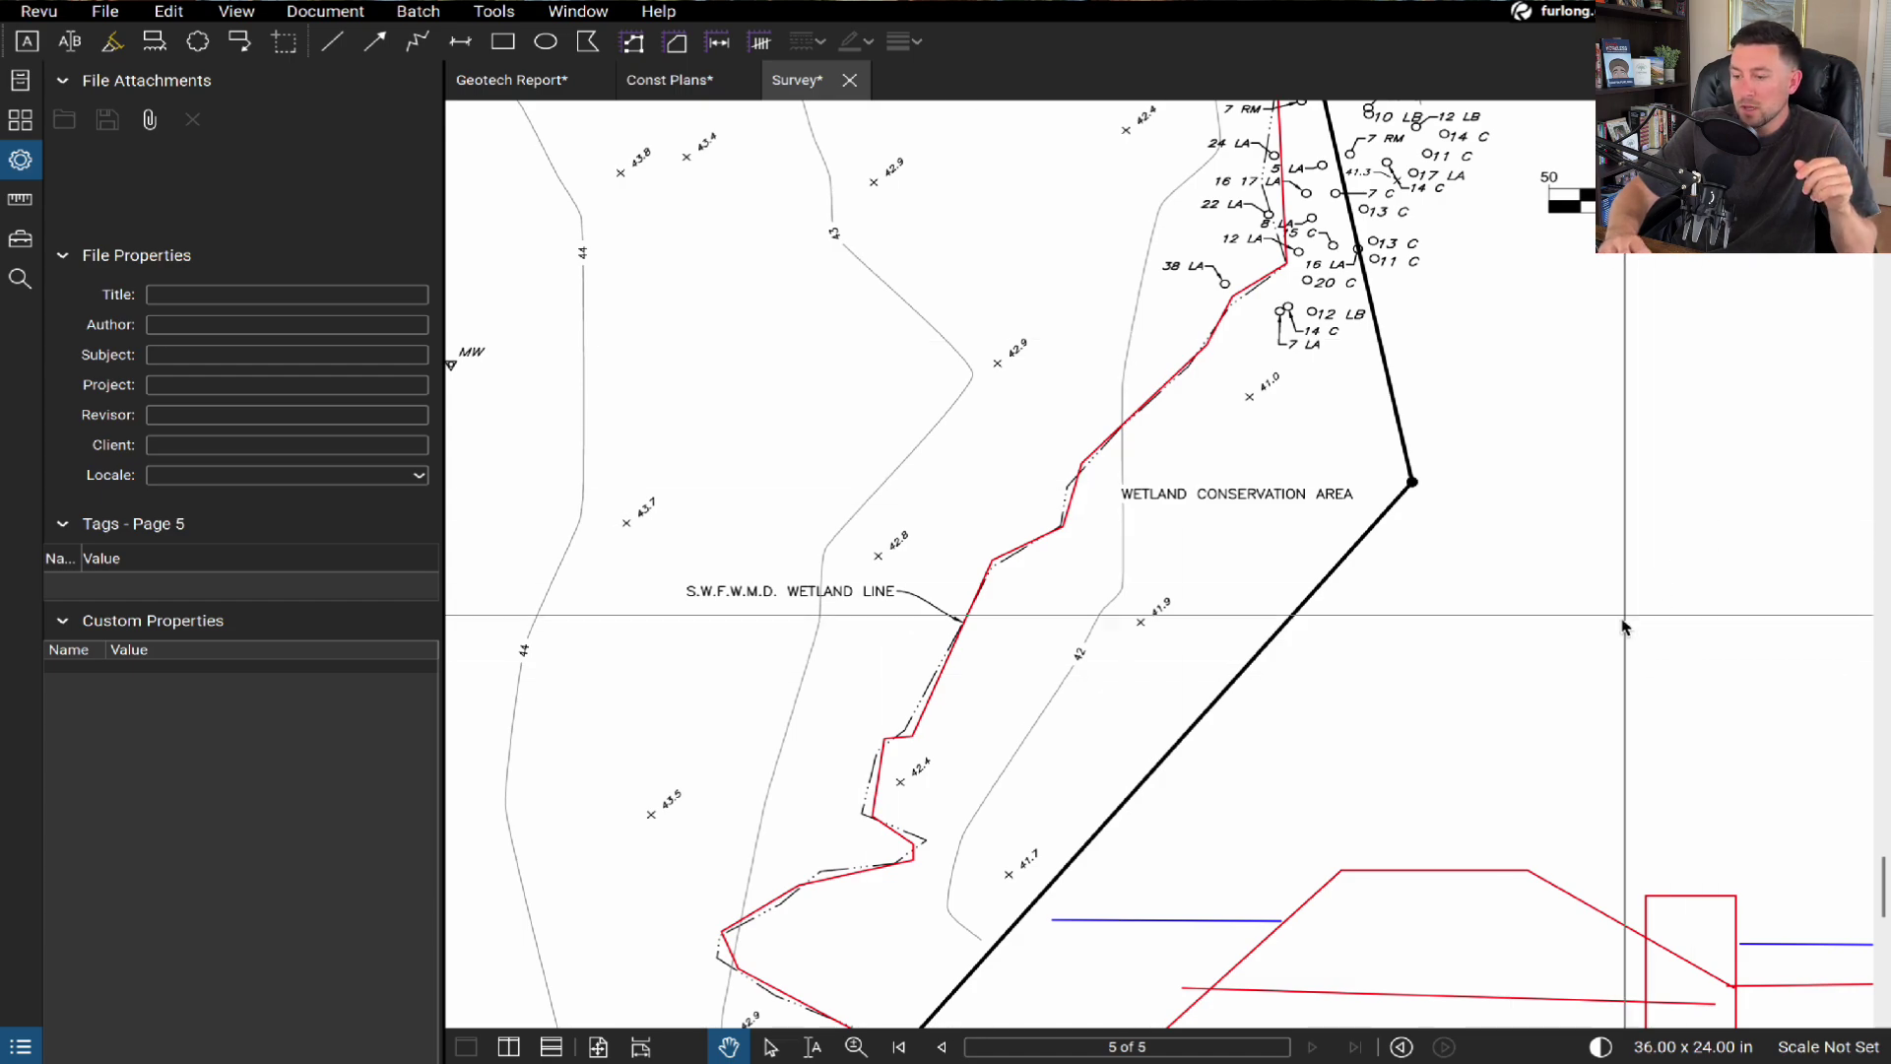
scroll(1618, 624, "down", 2)
mouse_move(1658, 655)
left_mouse_down()
mouse_move(1342, 595)
mouse_move(1456, 522)
left_mouse_up()
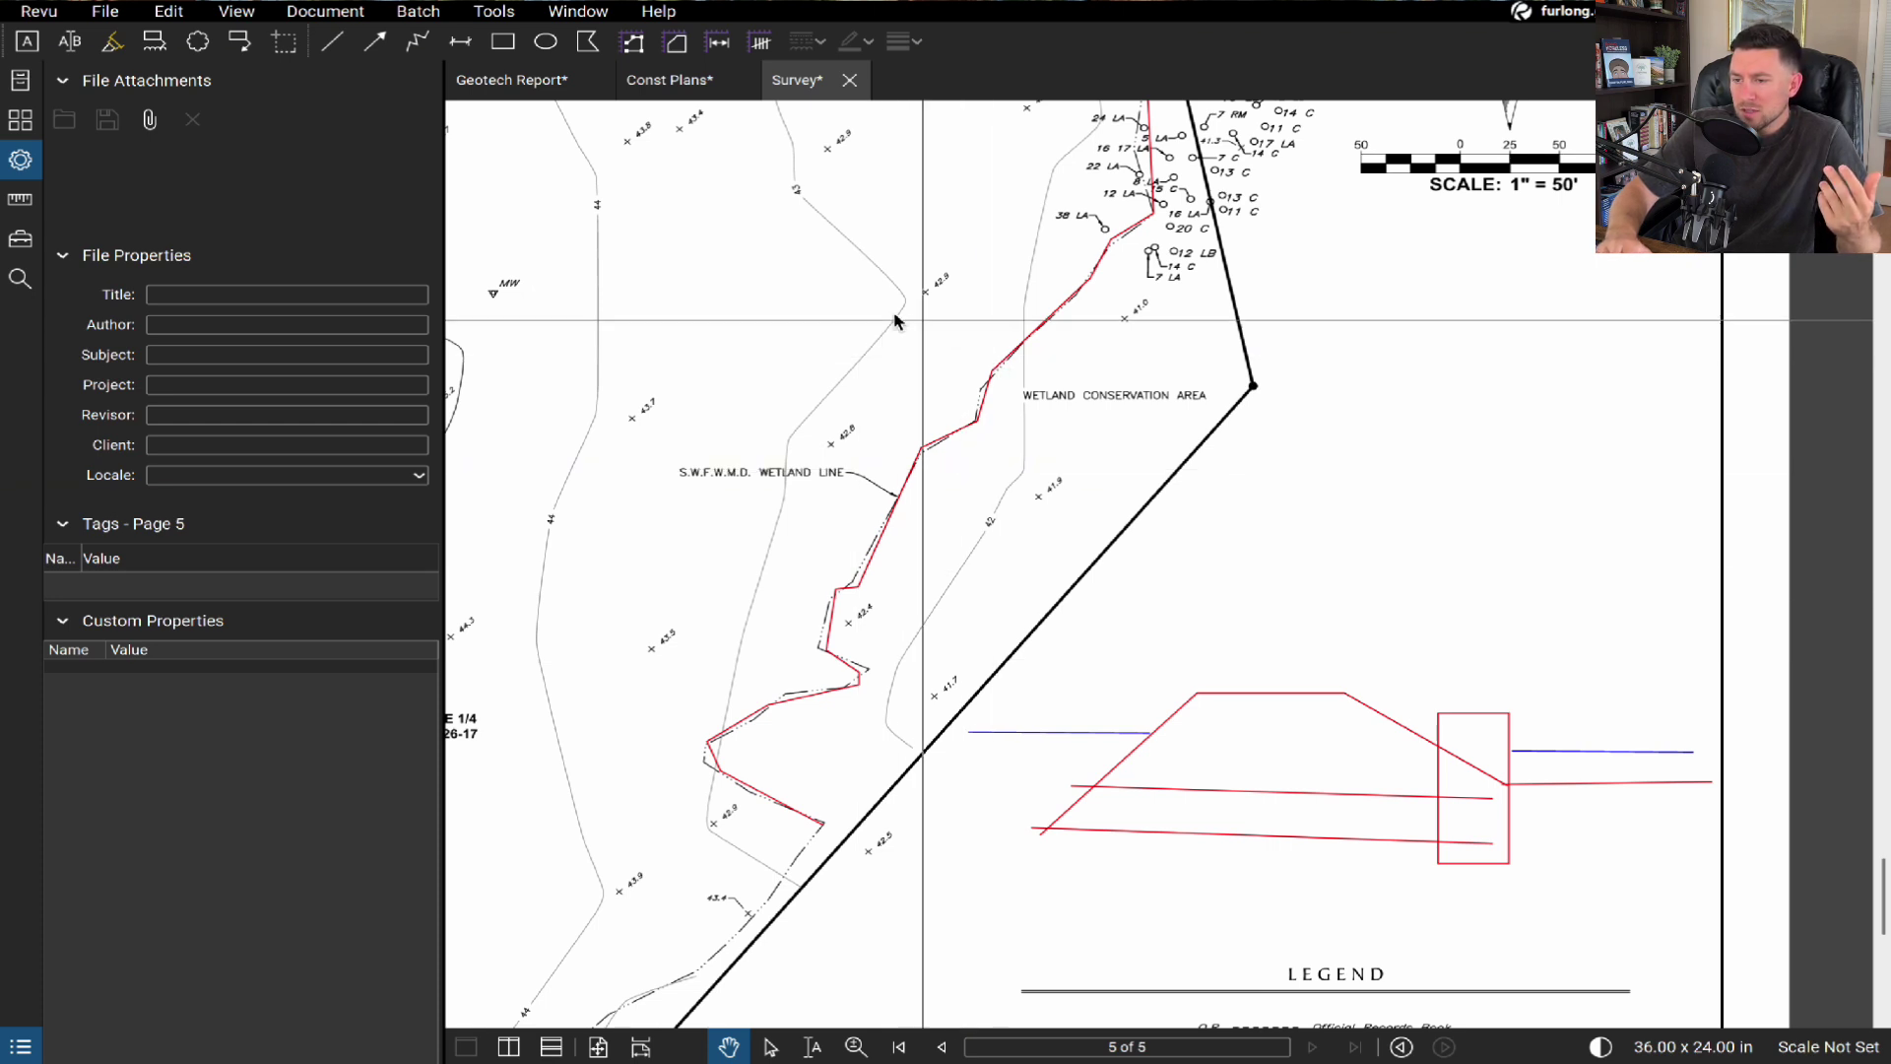
- Add a 46.00 callout on the wetland line and copy it further along
left_click(239, 41)
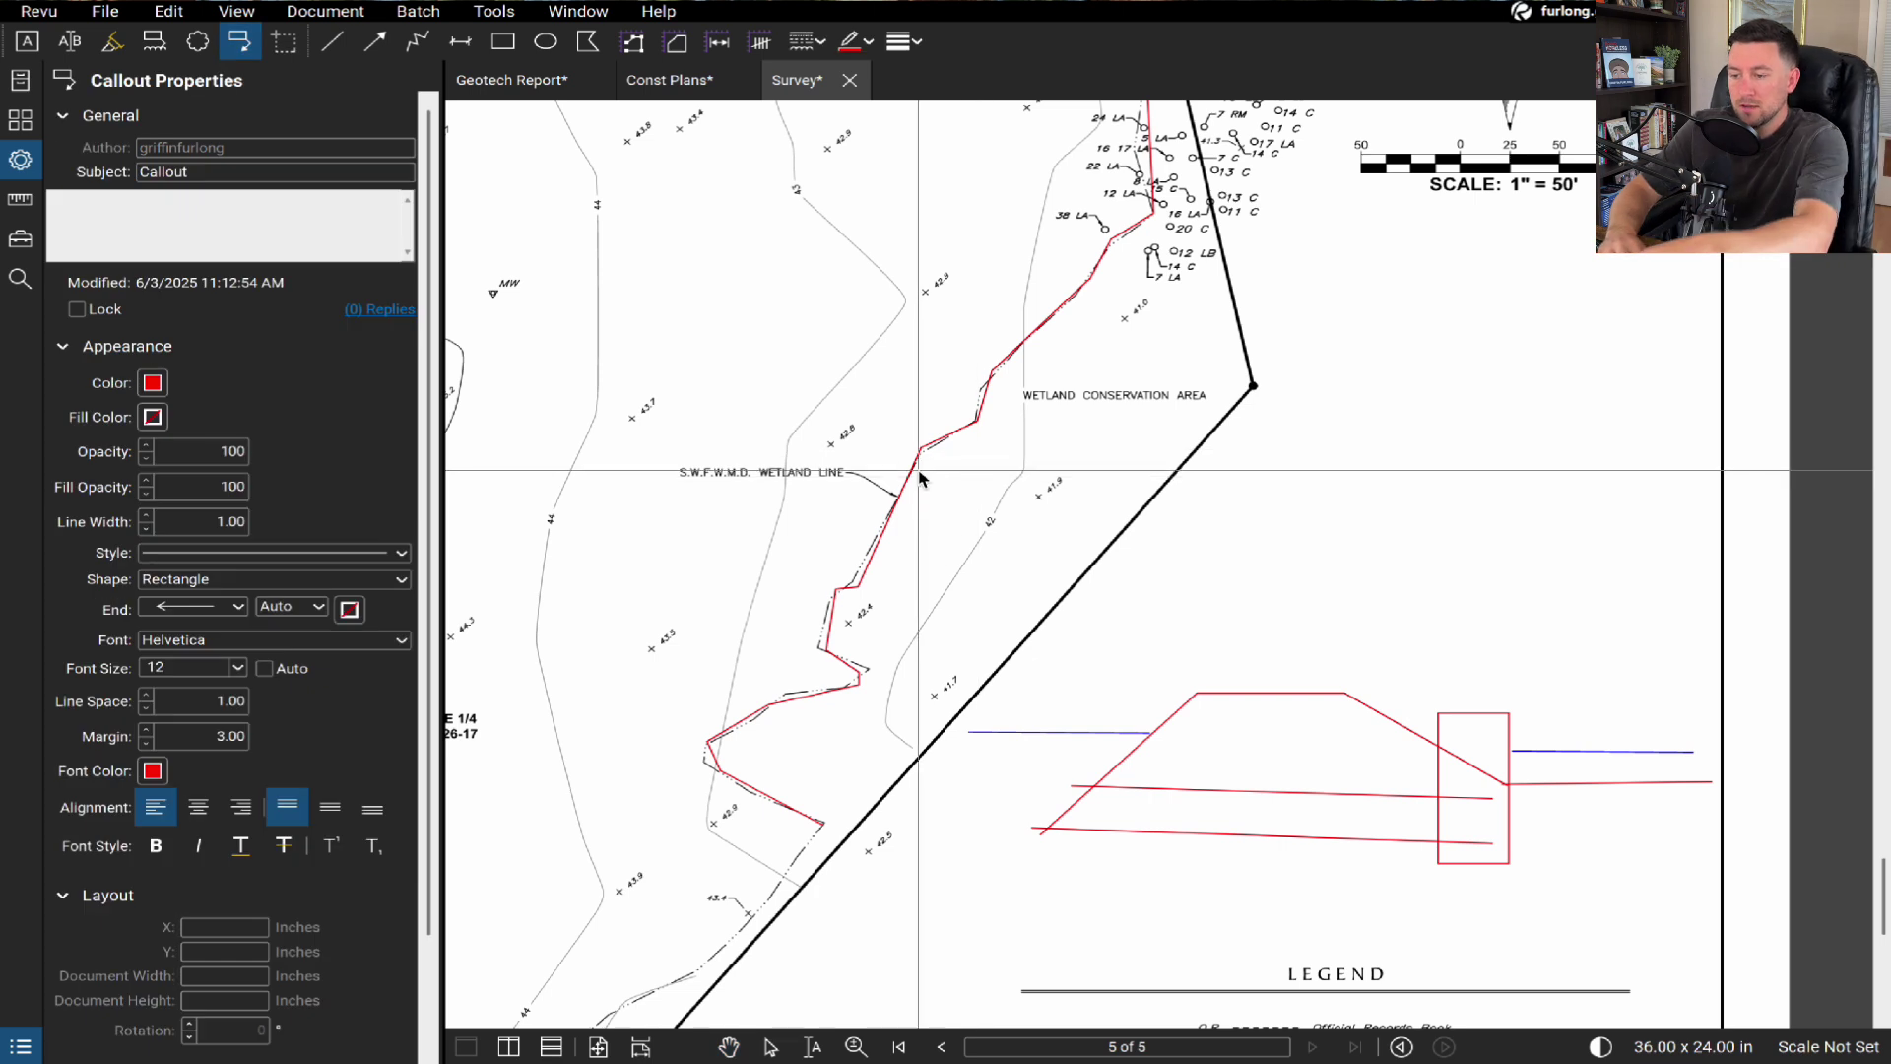
left_click(919, 472)
left_click(1025, 531)
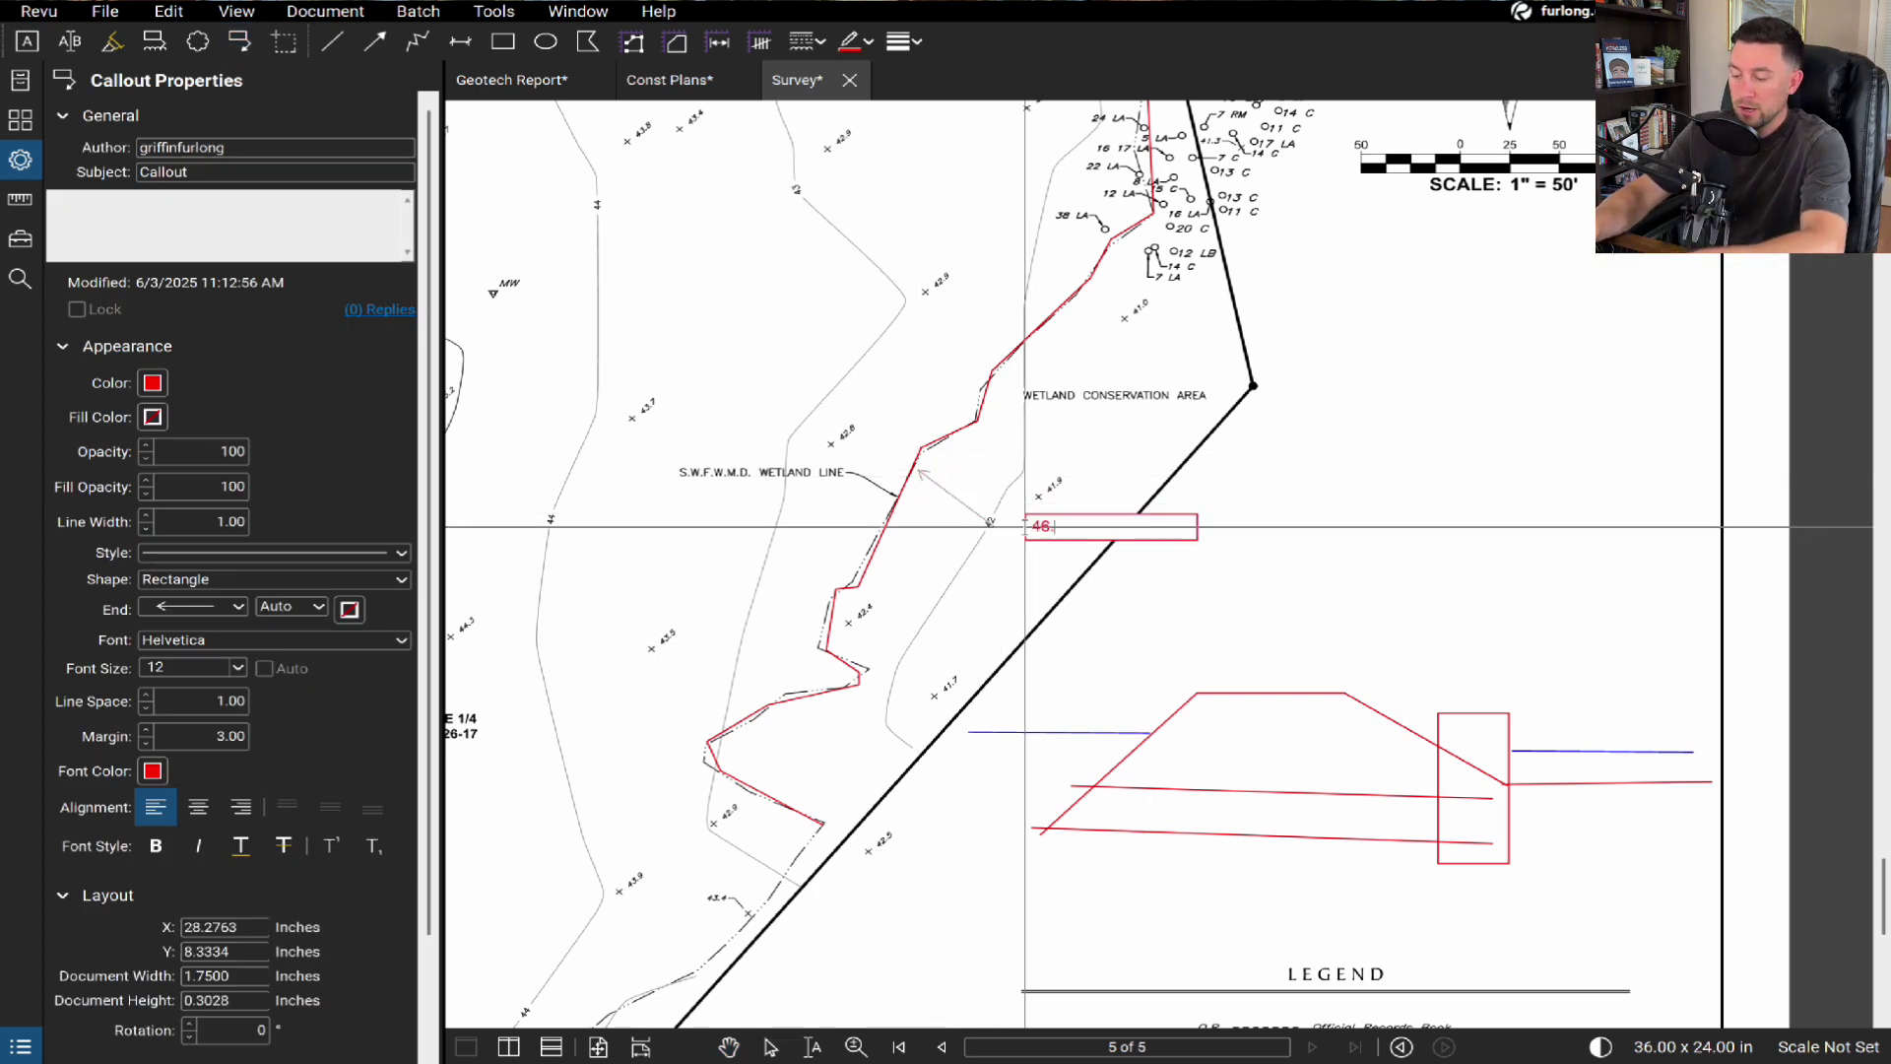
left_click(1093, 533)
left_click_drag(1062, 536, 1206, 356, "ctrl")
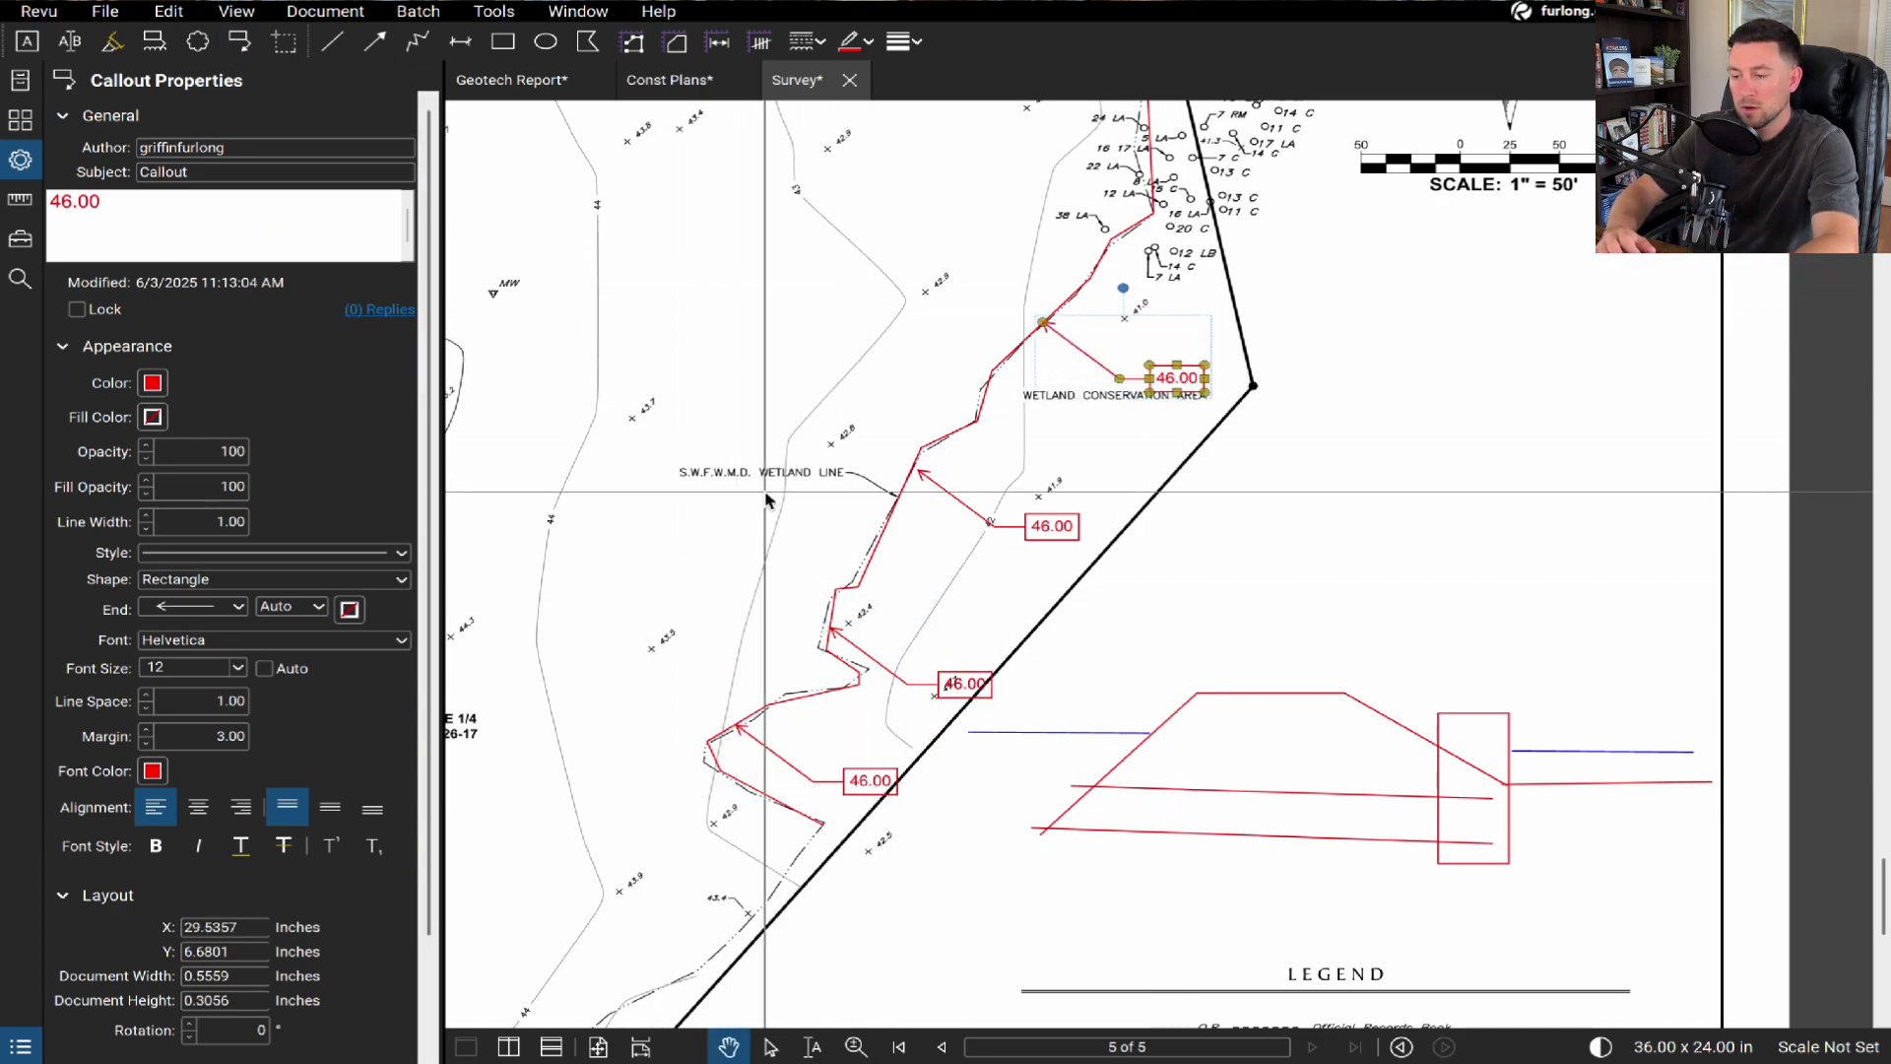
- Paste a callout by the left blue line, raise the right red line, and label it 46.00
left_click_drag(1075, 733, 1054, 759)
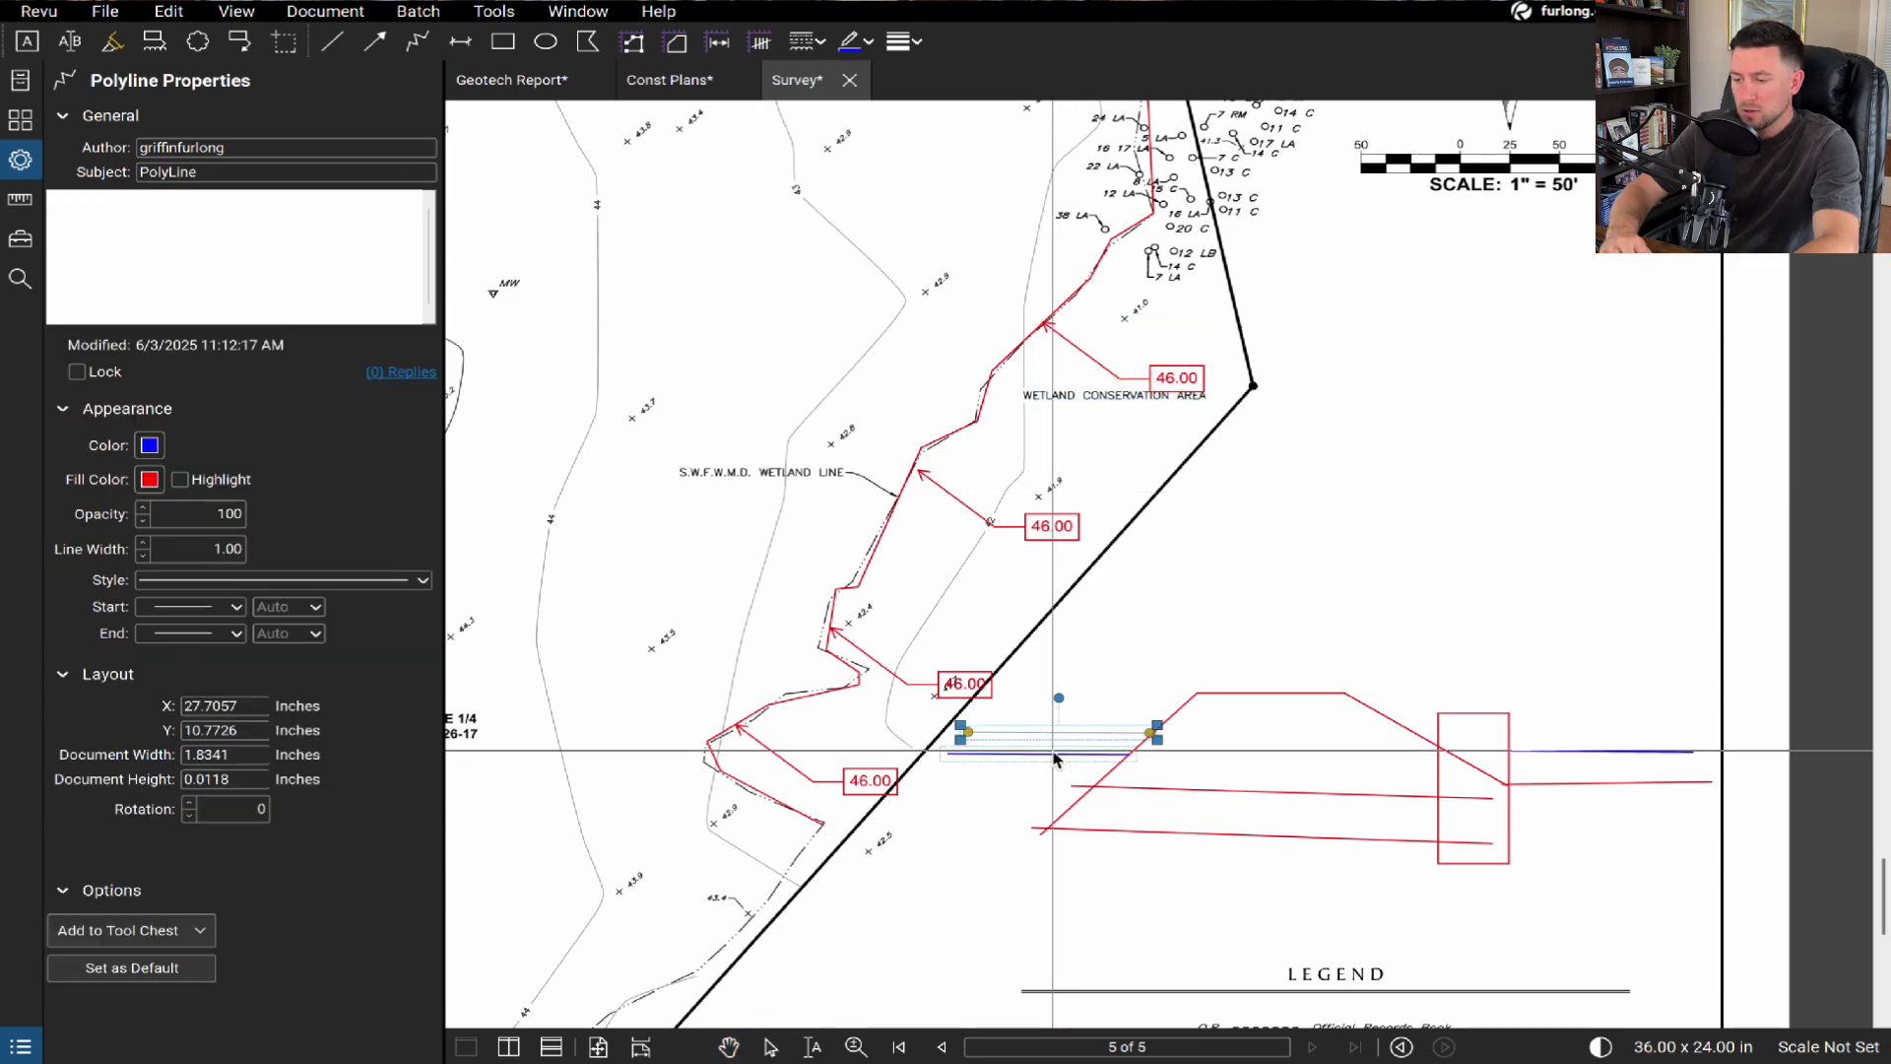
key("ctrl+v")
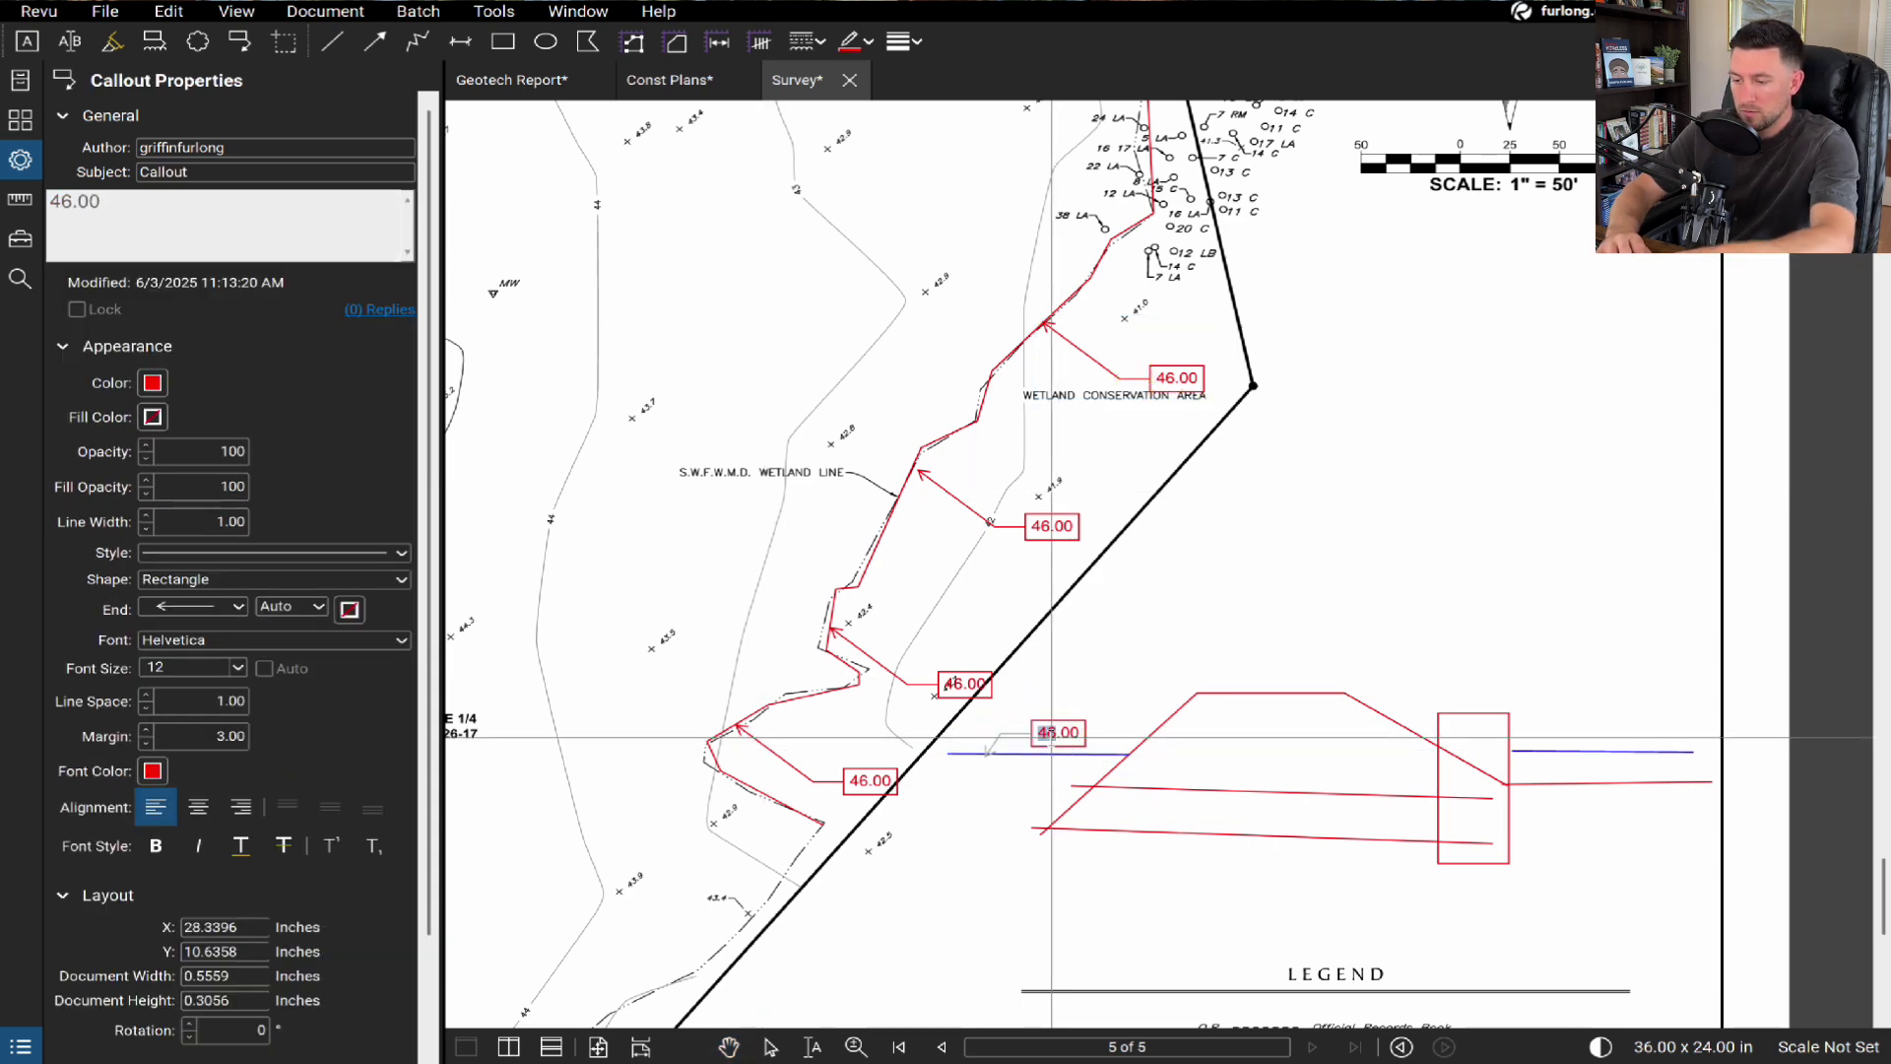
left_click_drag(1571, 783, 1540, 660)
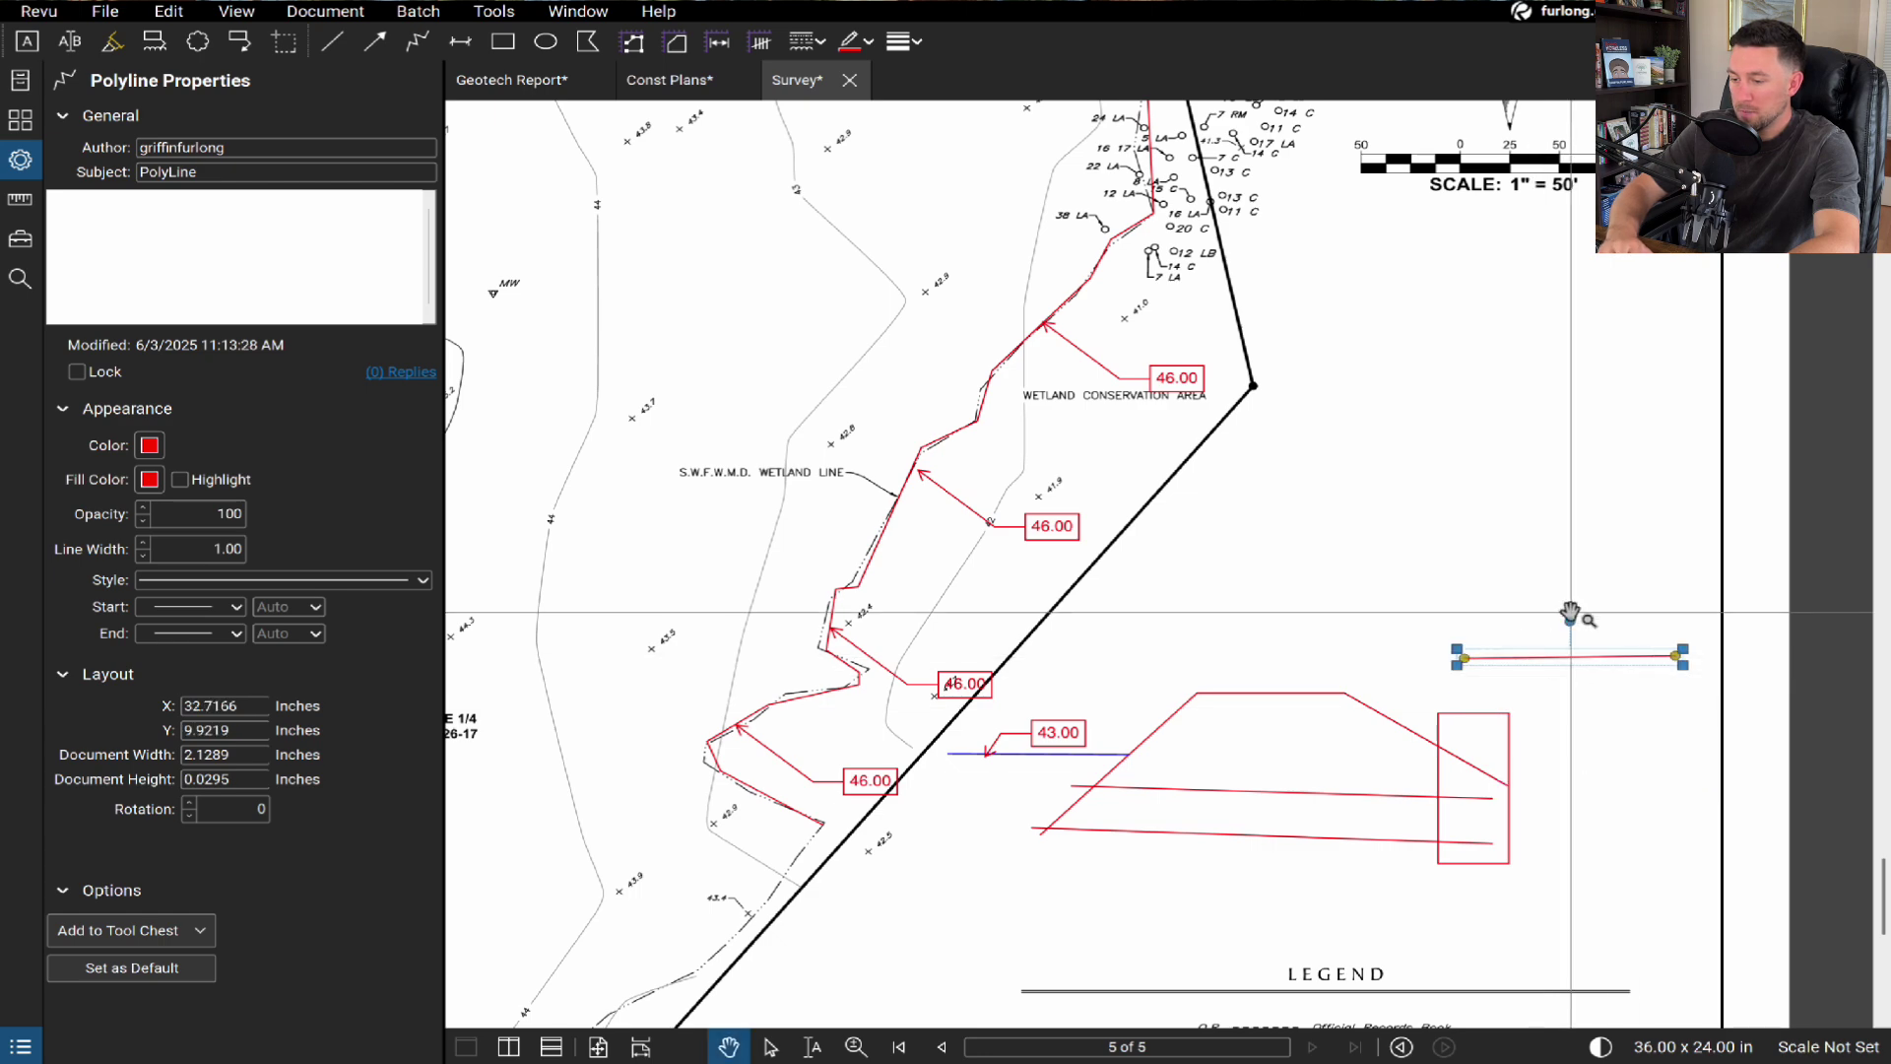
left_click(1071, 742)
left_click_drag(1071, 743, 1586, 639)
double_click(1581, 631)
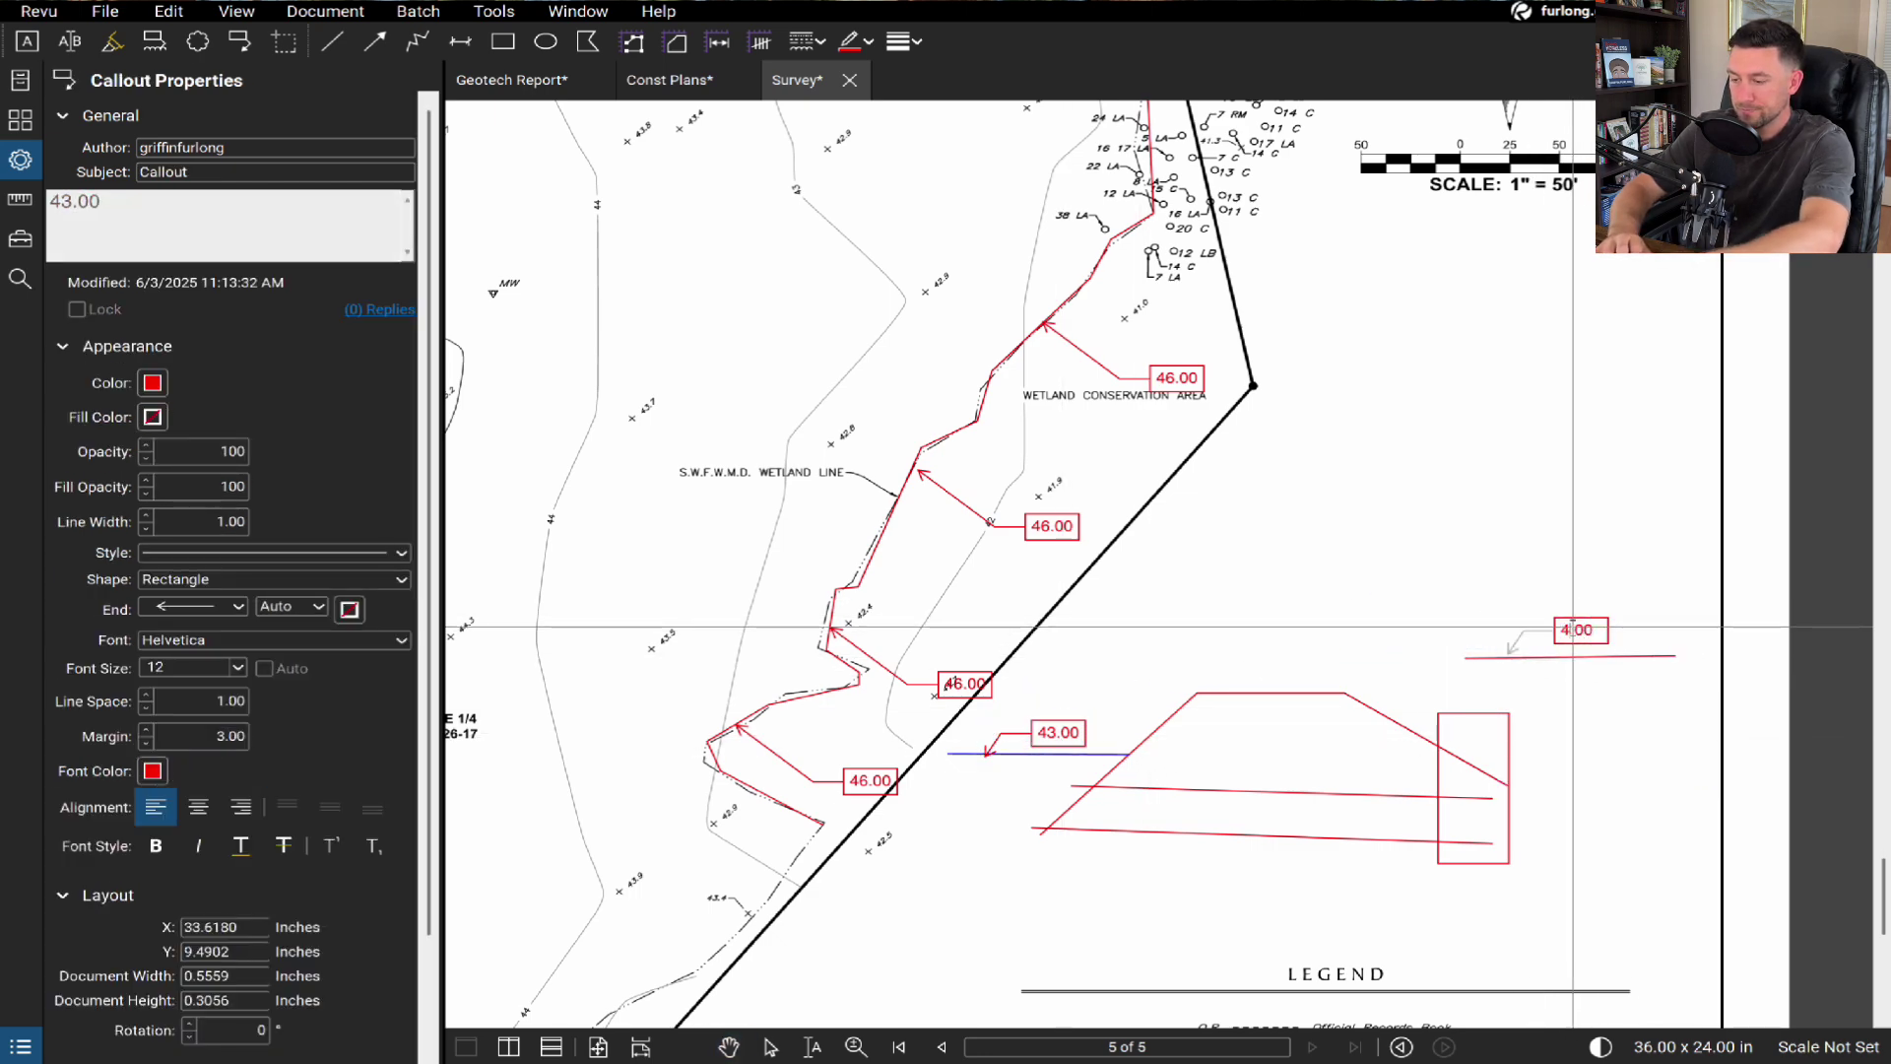
type("46.00")
left_click(1407, 696)
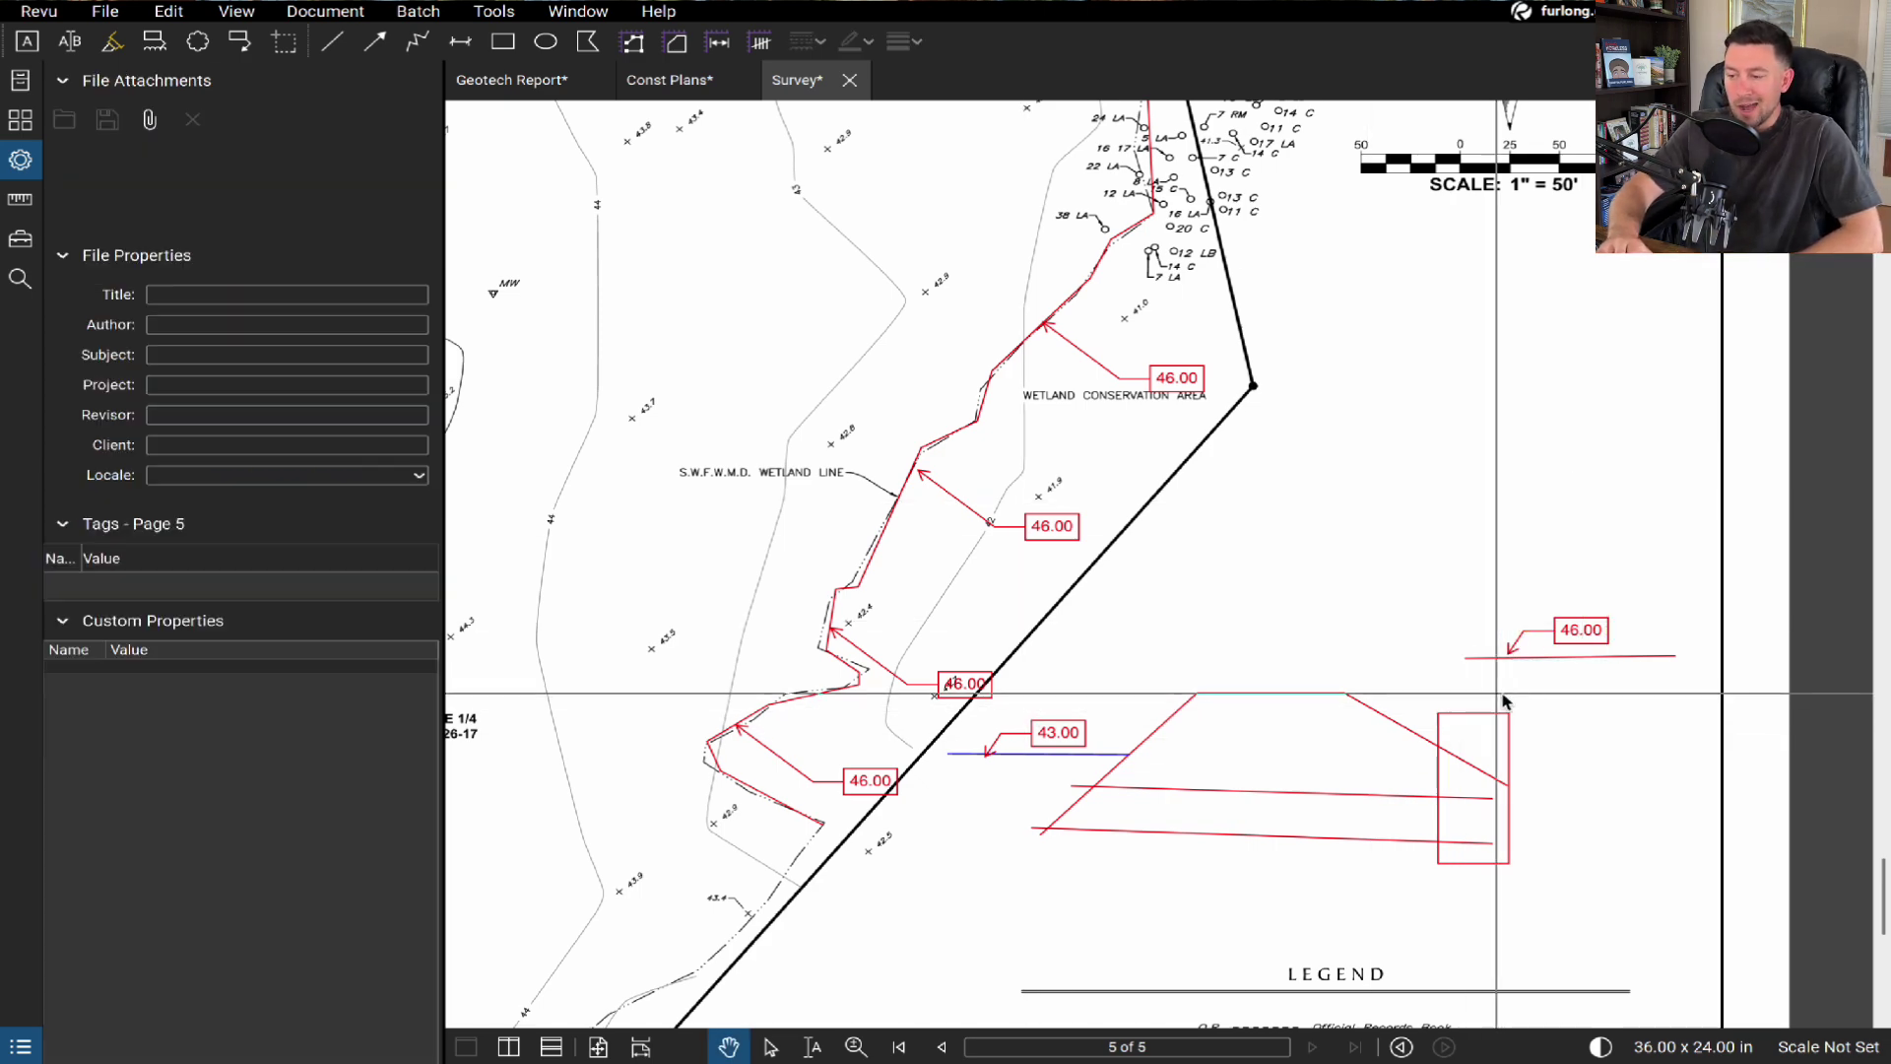
key("n")
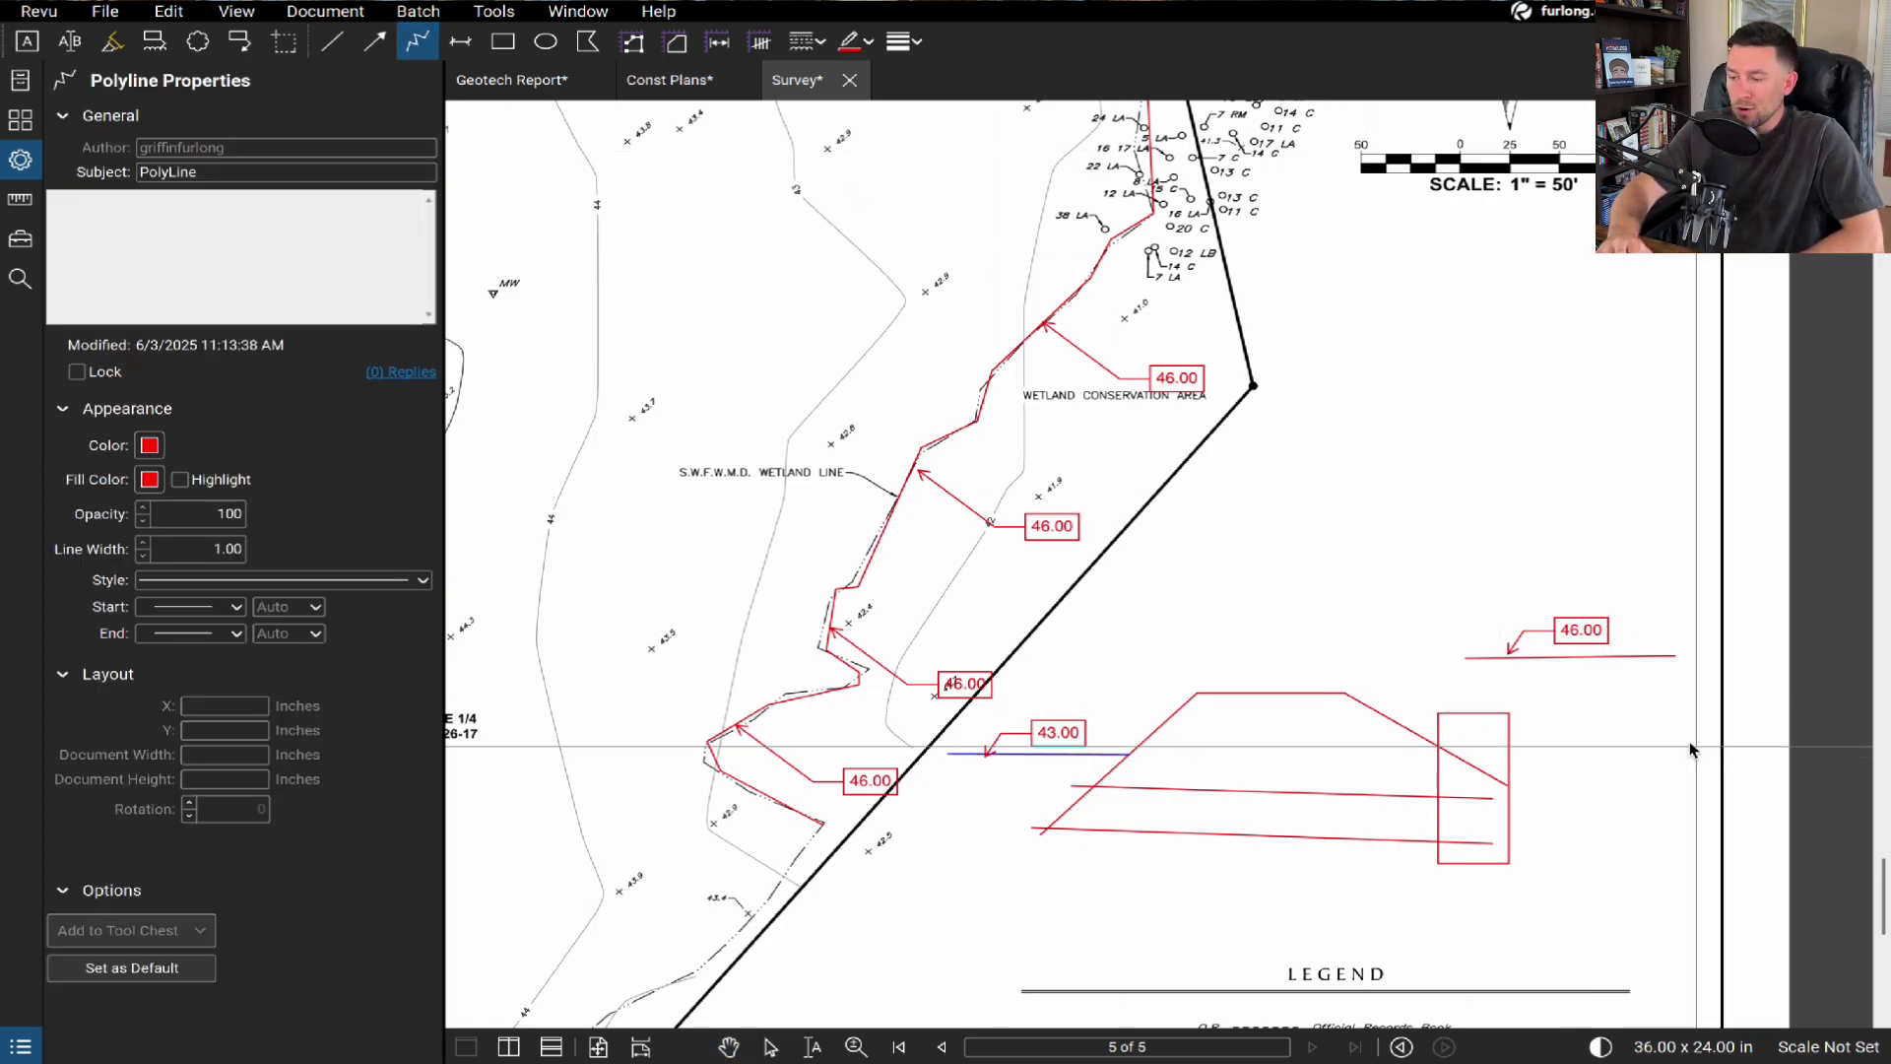
- Draw a red slope line from the right 46.00 water line down into the pond section
left_click(1626, 658)
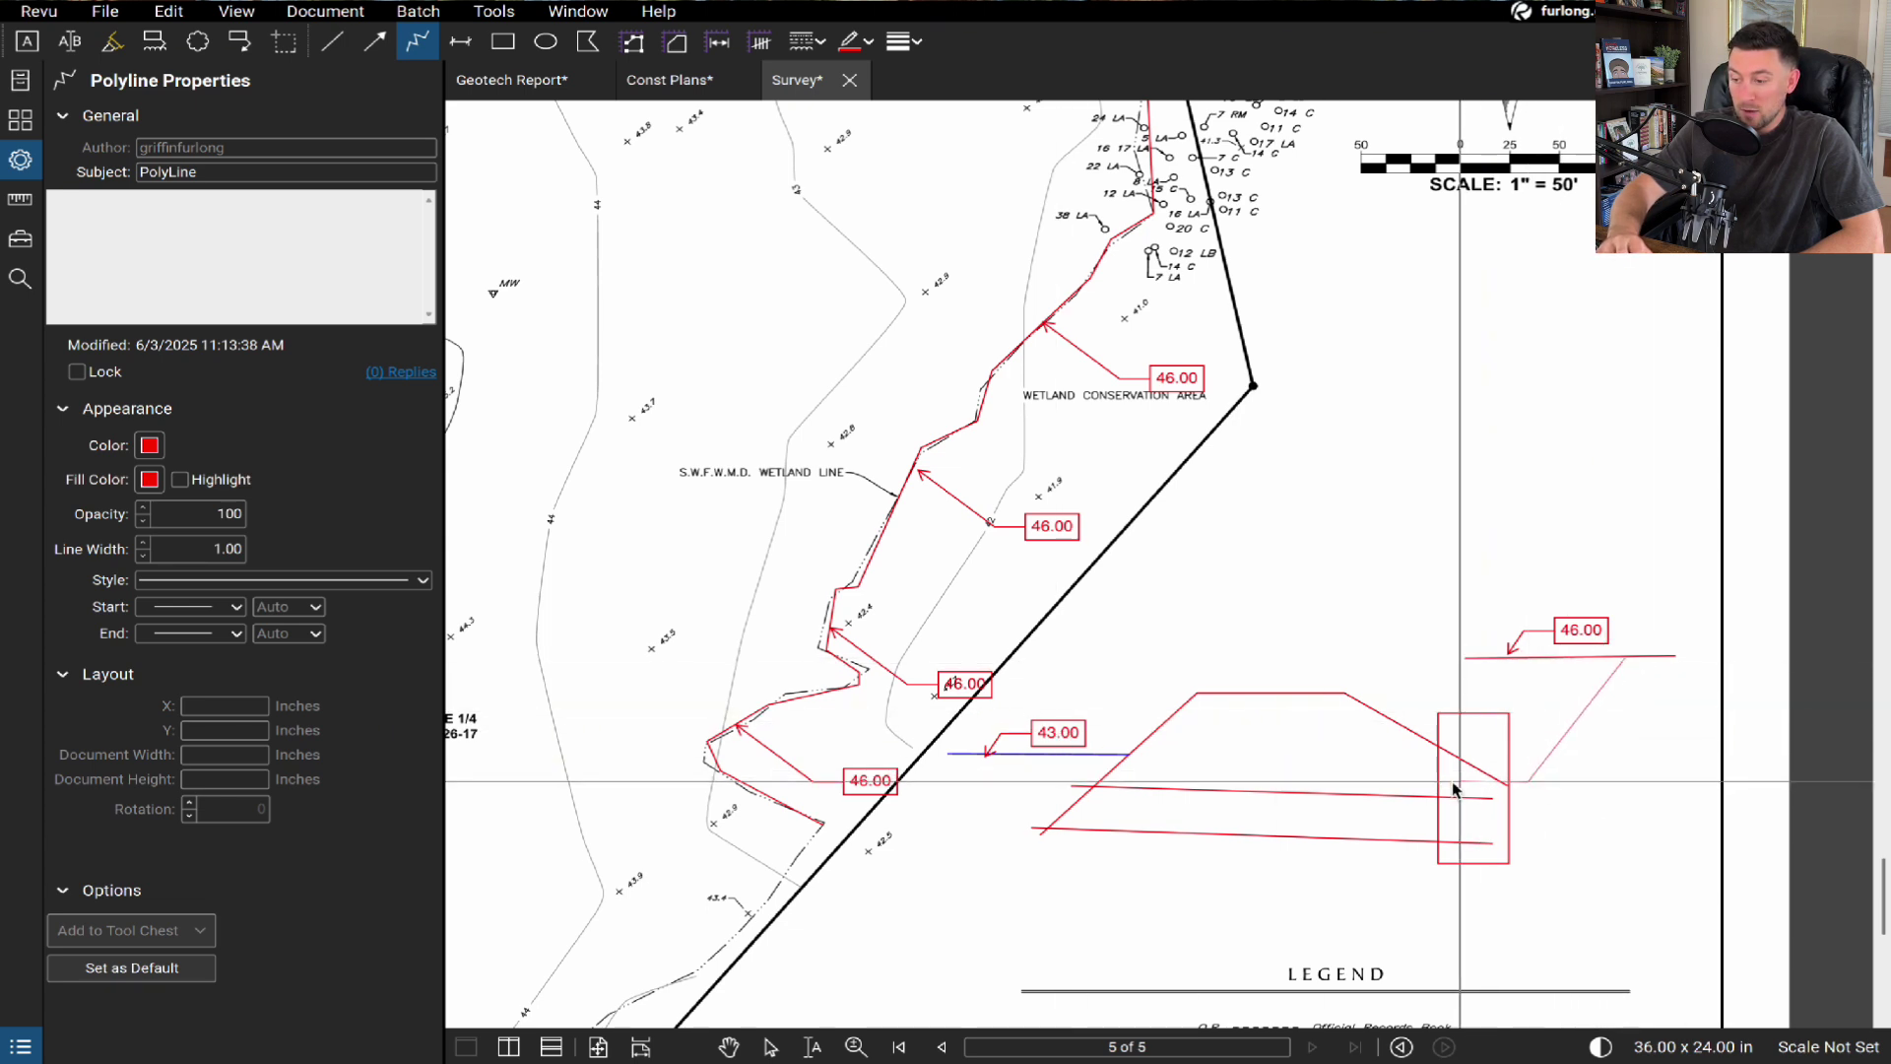
double_click(1395, 779)
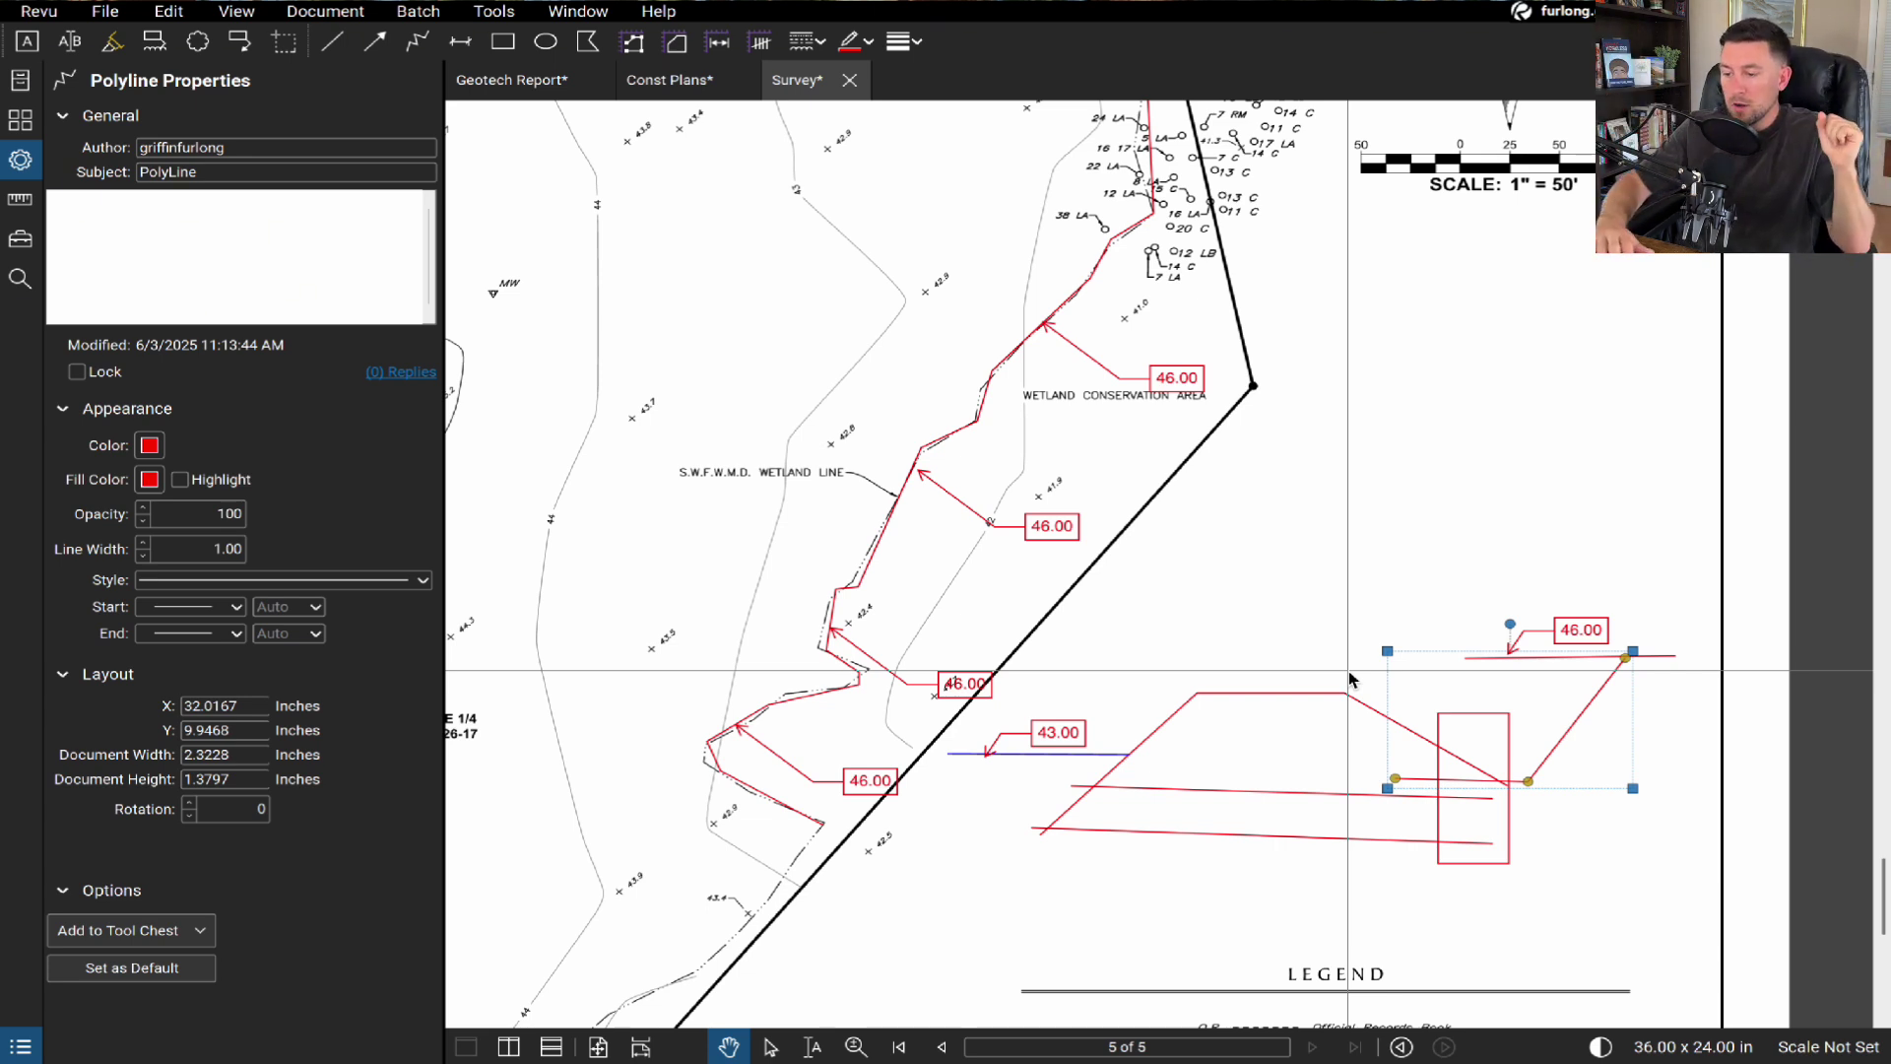
left_click(1617, 874)
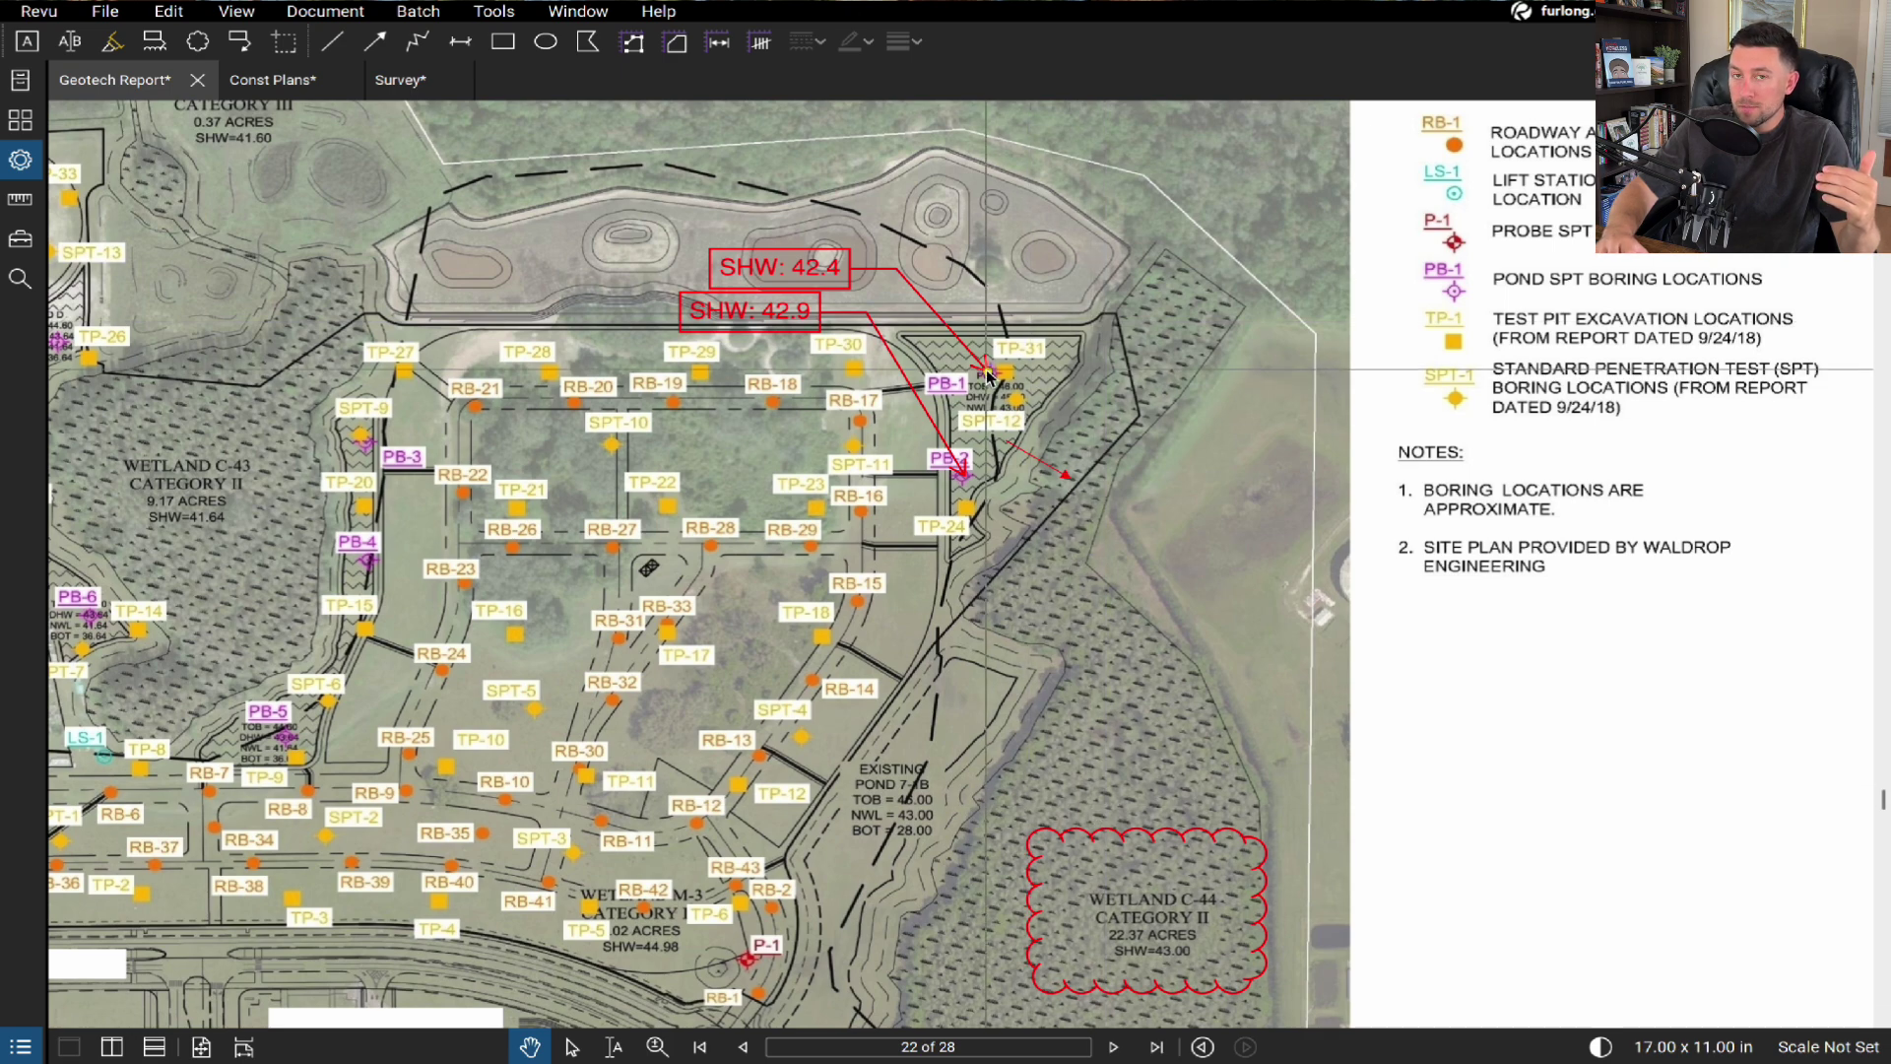
- Switch to the Const Plans document's page 1 drainage sheet
key("ctrl+Tab")
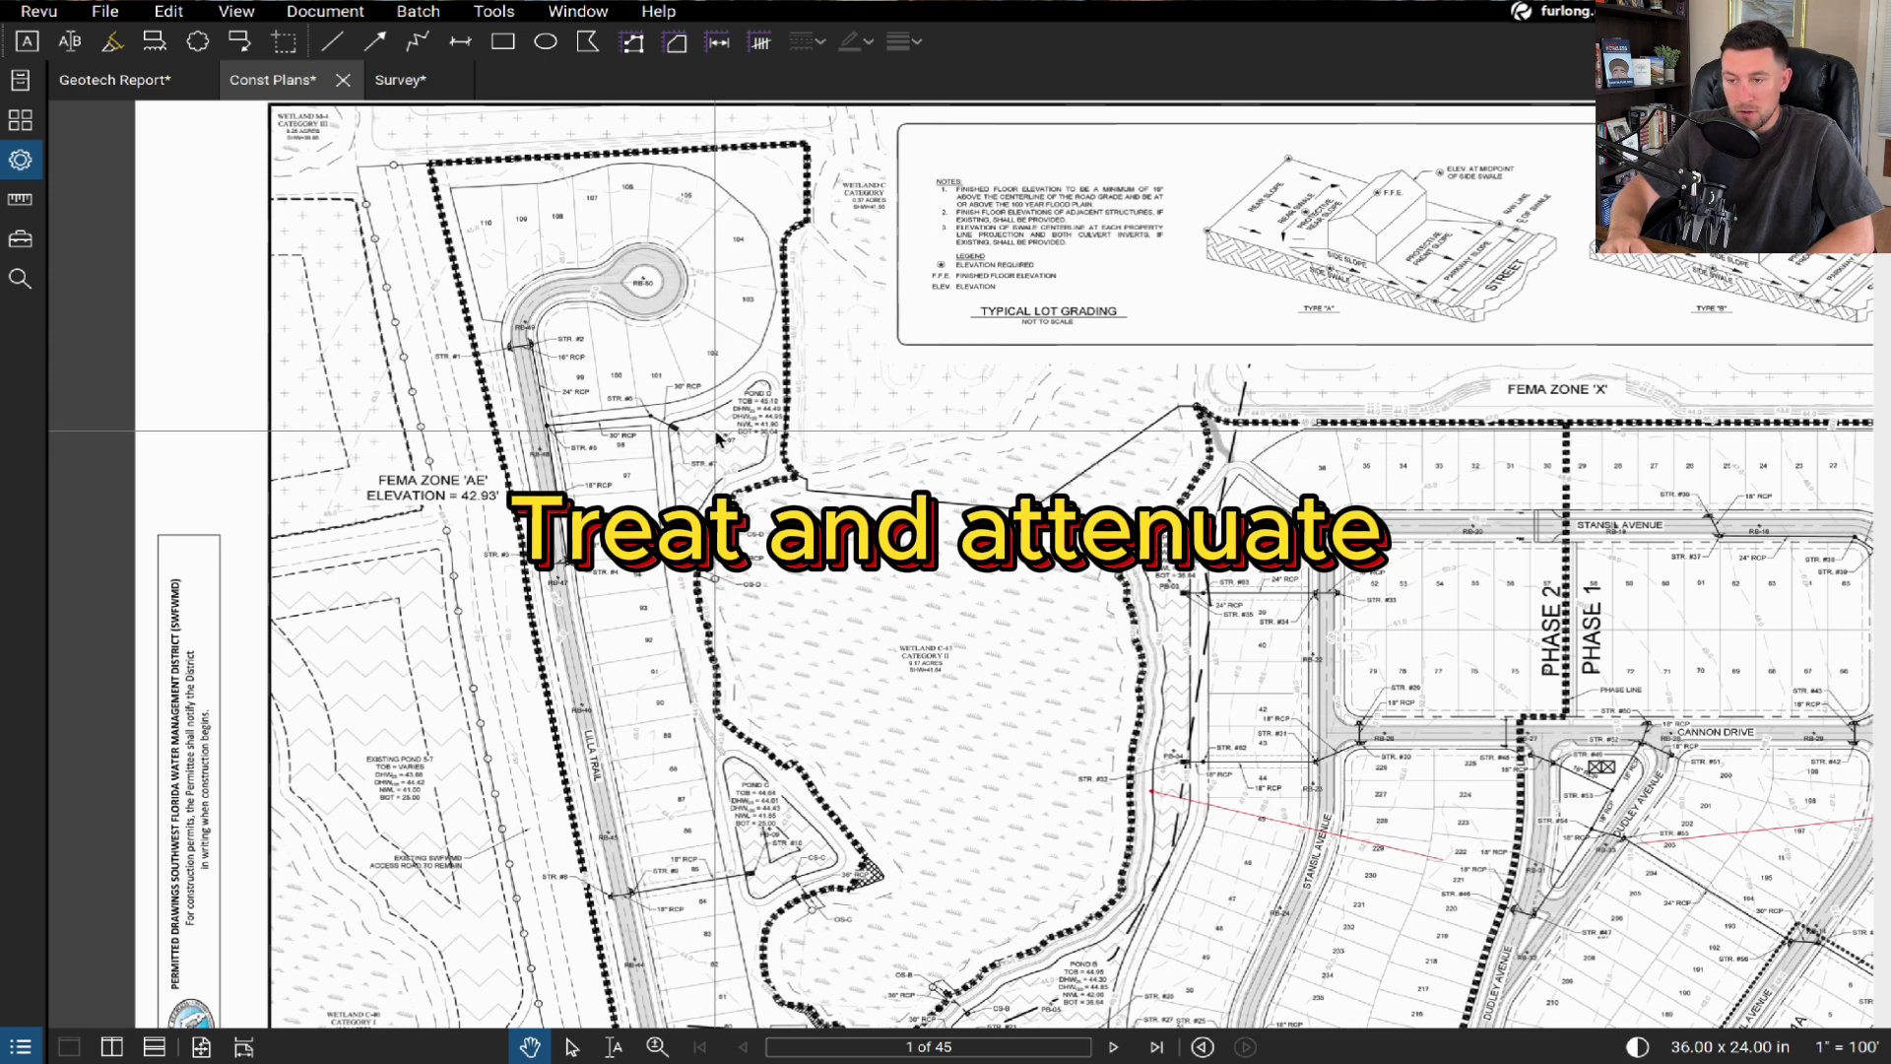
- Trace a yellow-filled area along the northwest basin's dotted boundary beside FEMA Zone 'AE'
left_click(588, 41)
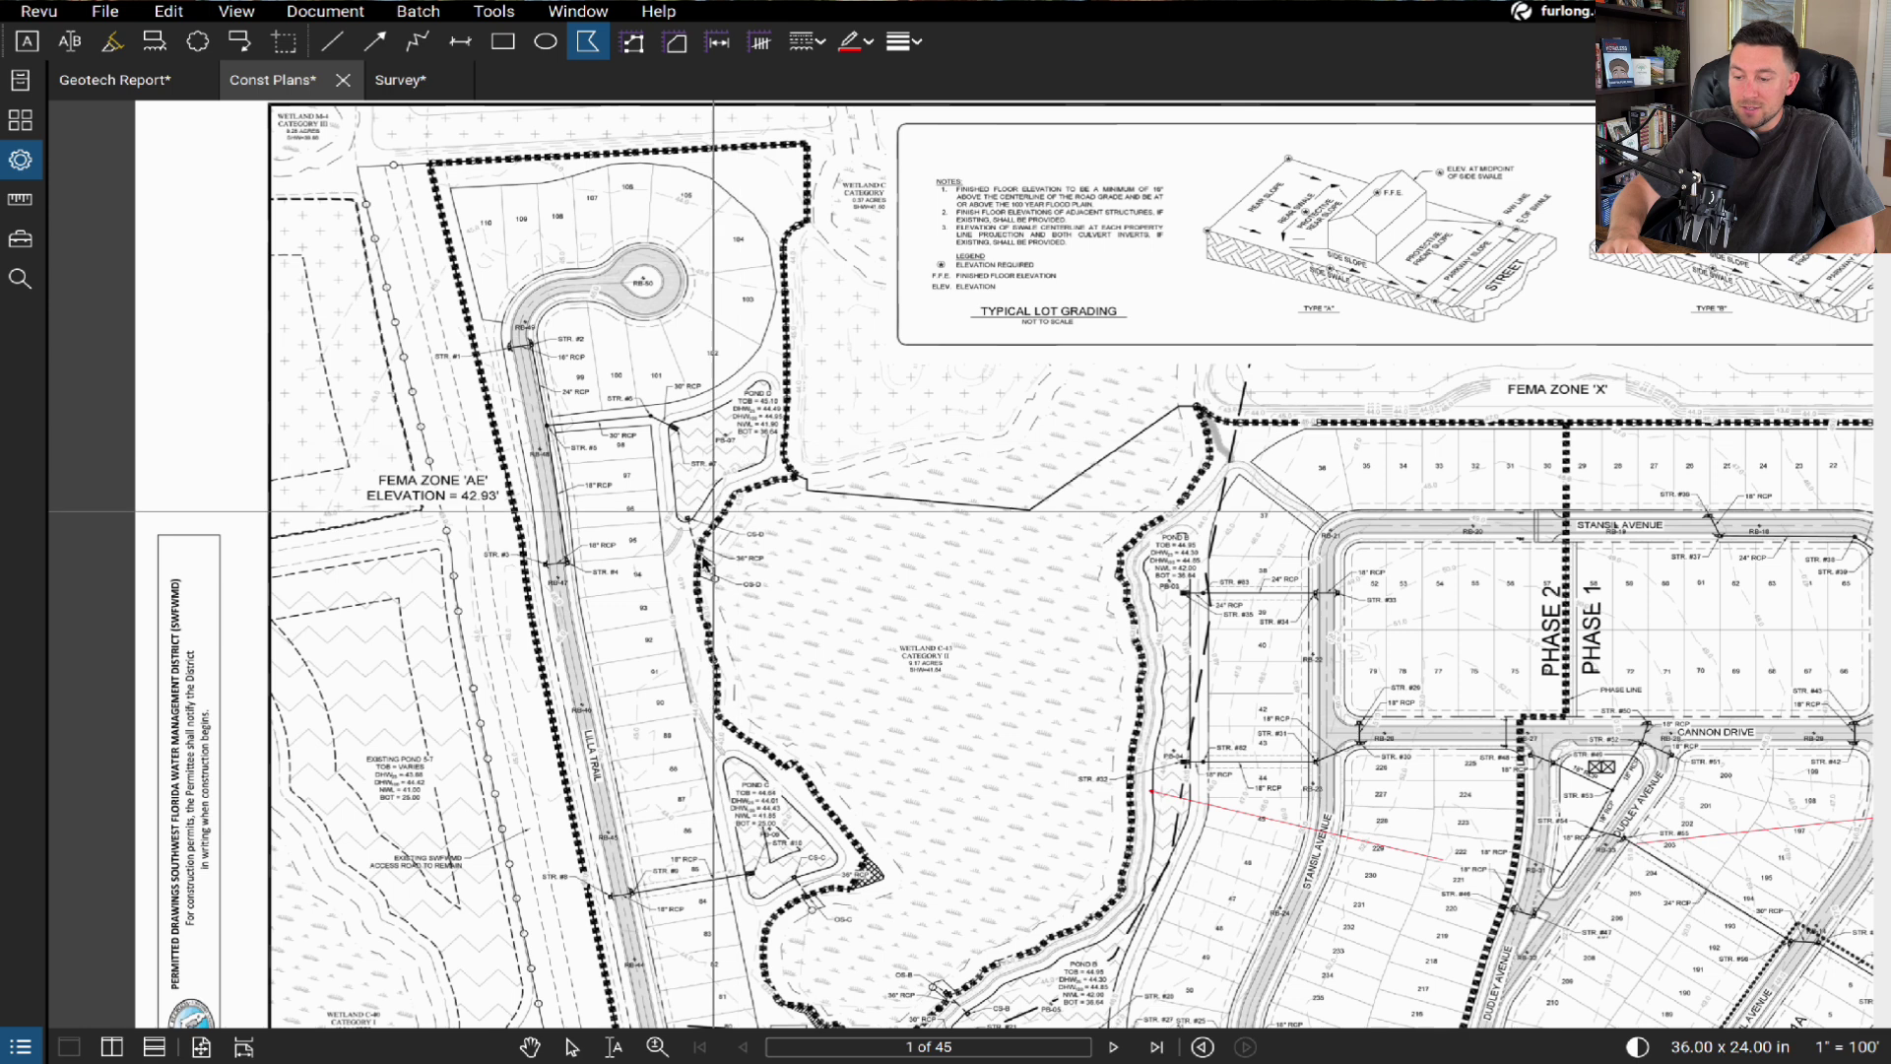
left_click(710, 706)
left_click(557, 729)
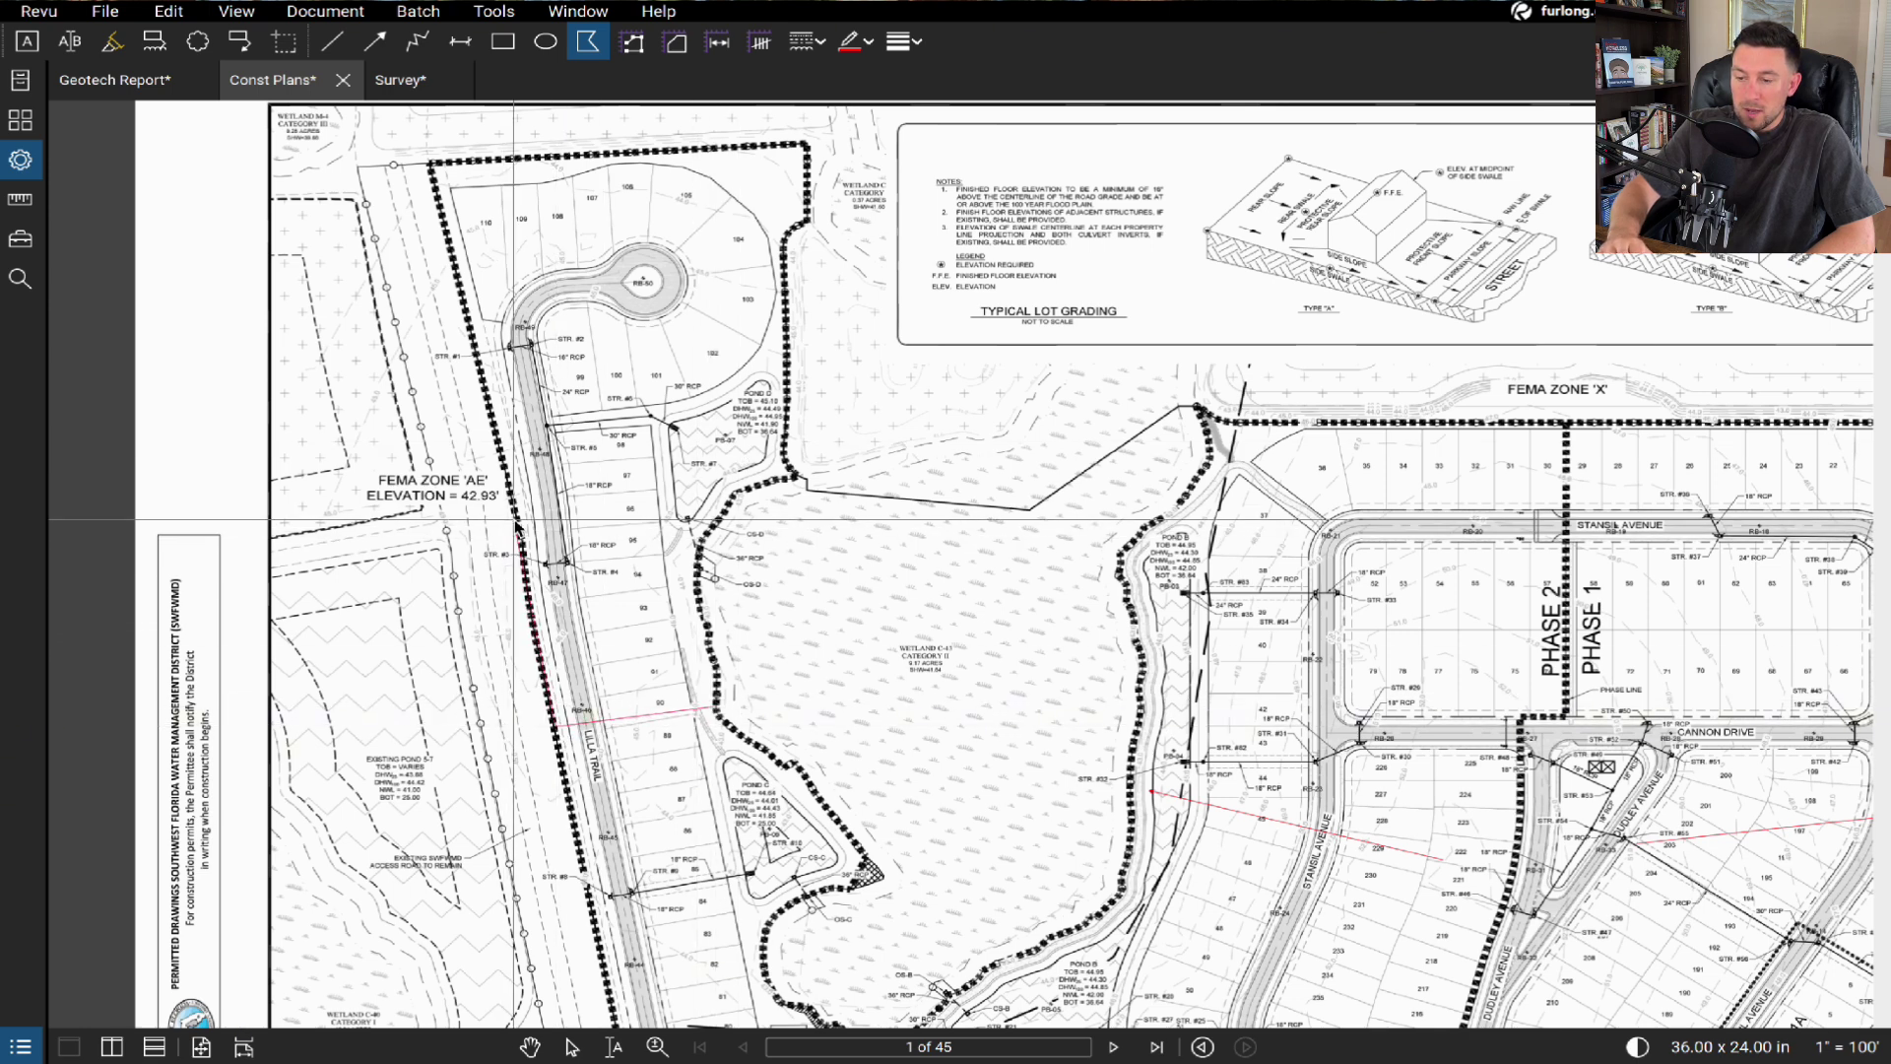
left_click(433, 171)
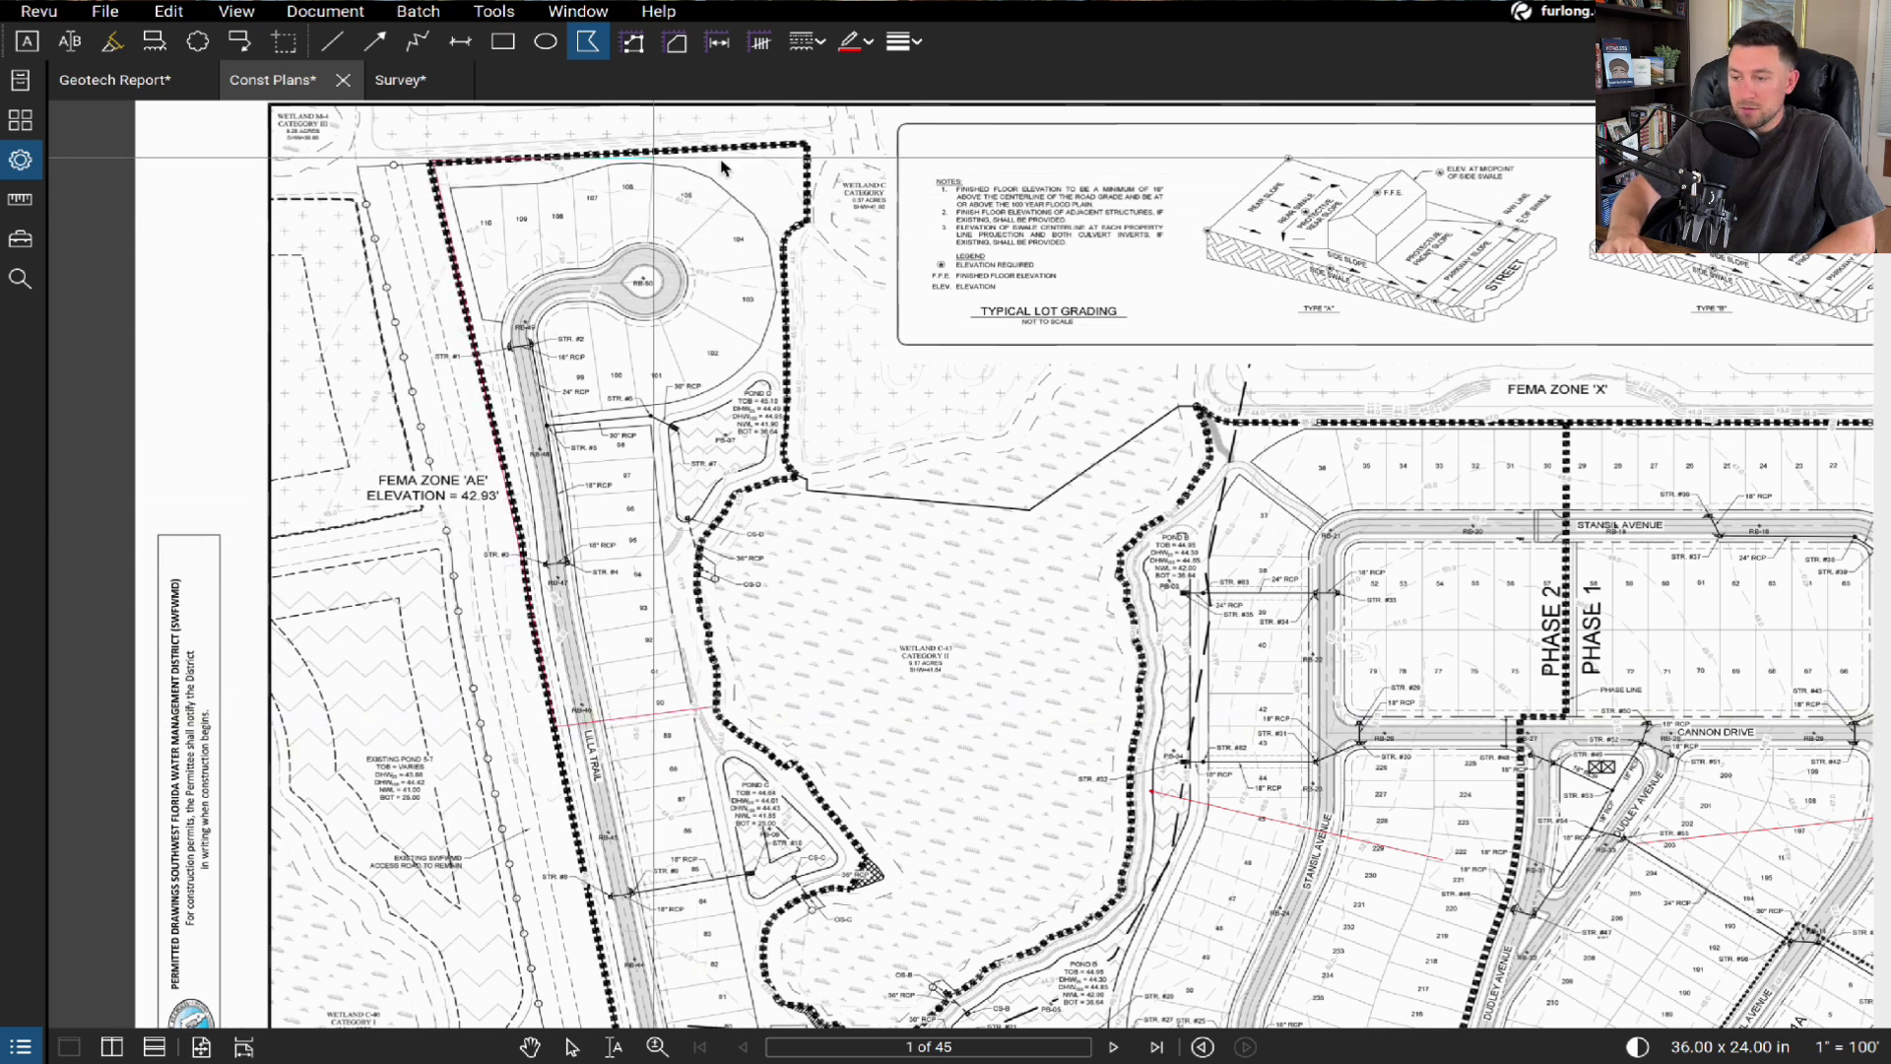
left_click(806, 146)
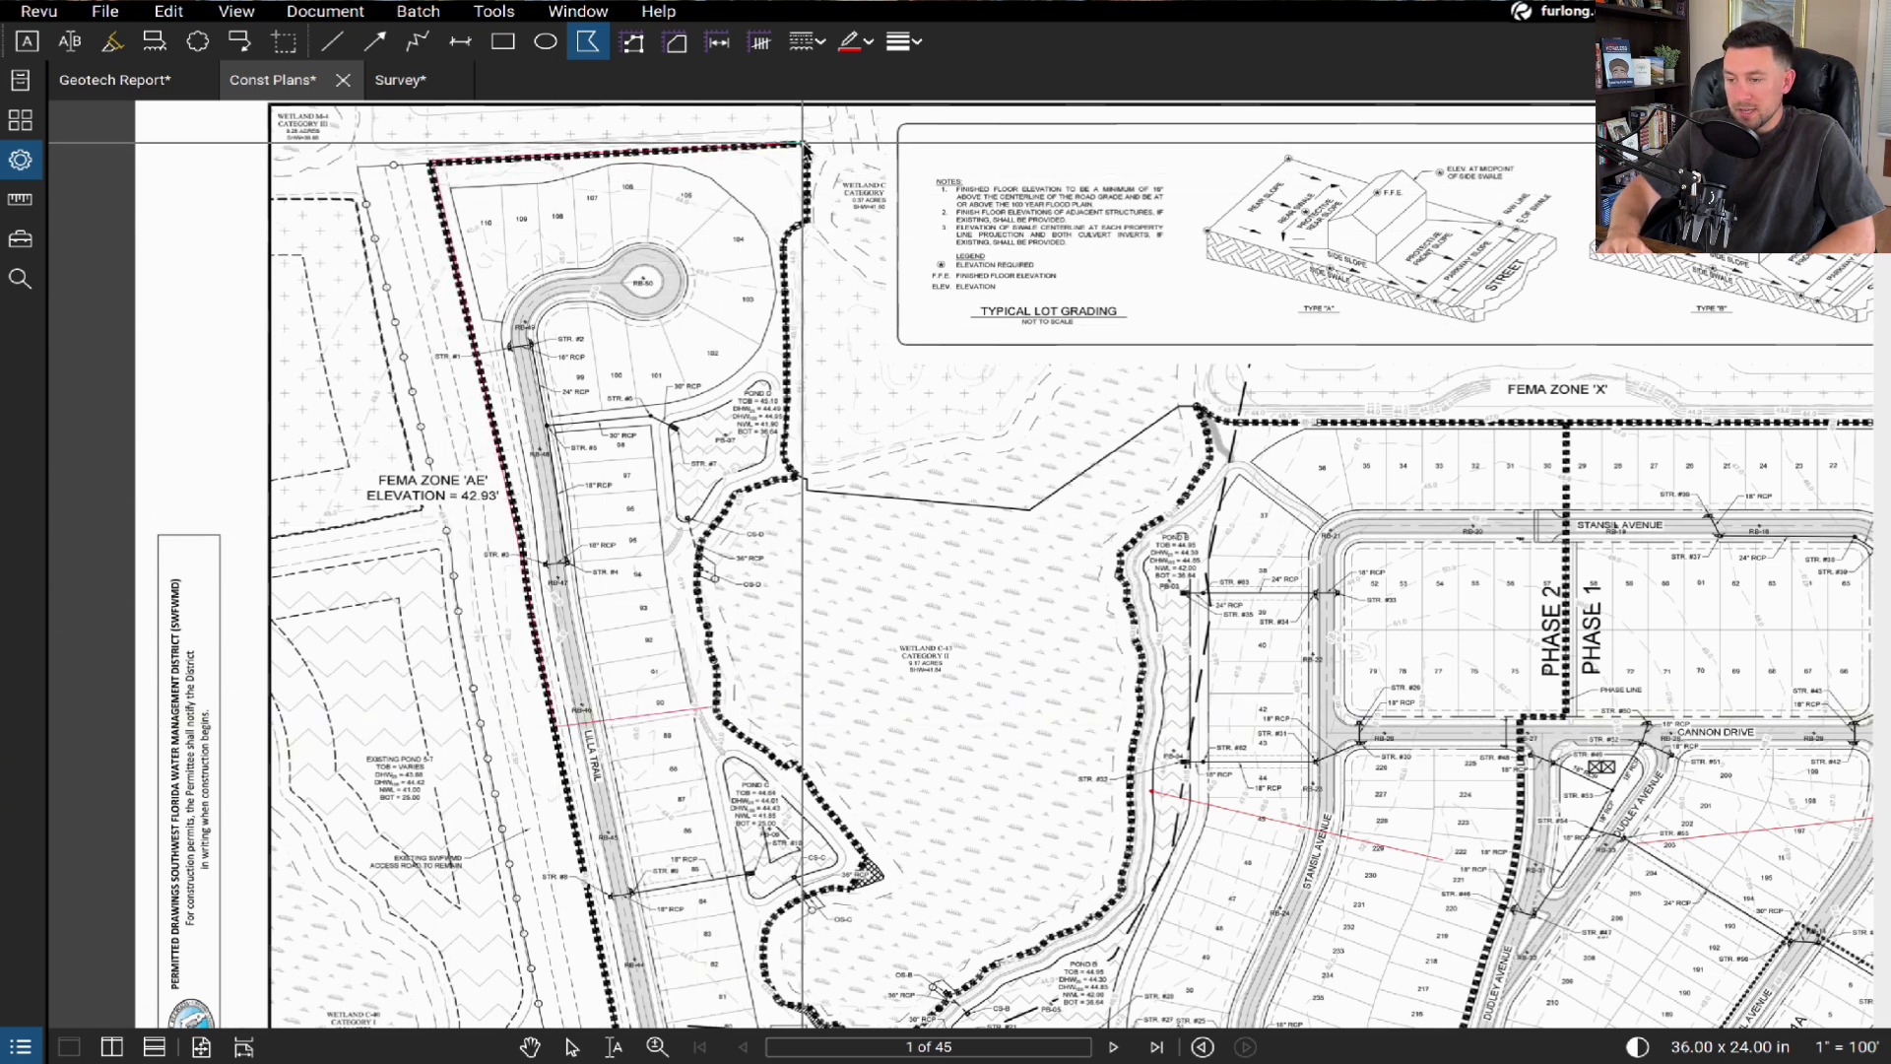
left_click(785, 241)
left_click(789, 475)
left_click(735, 495)
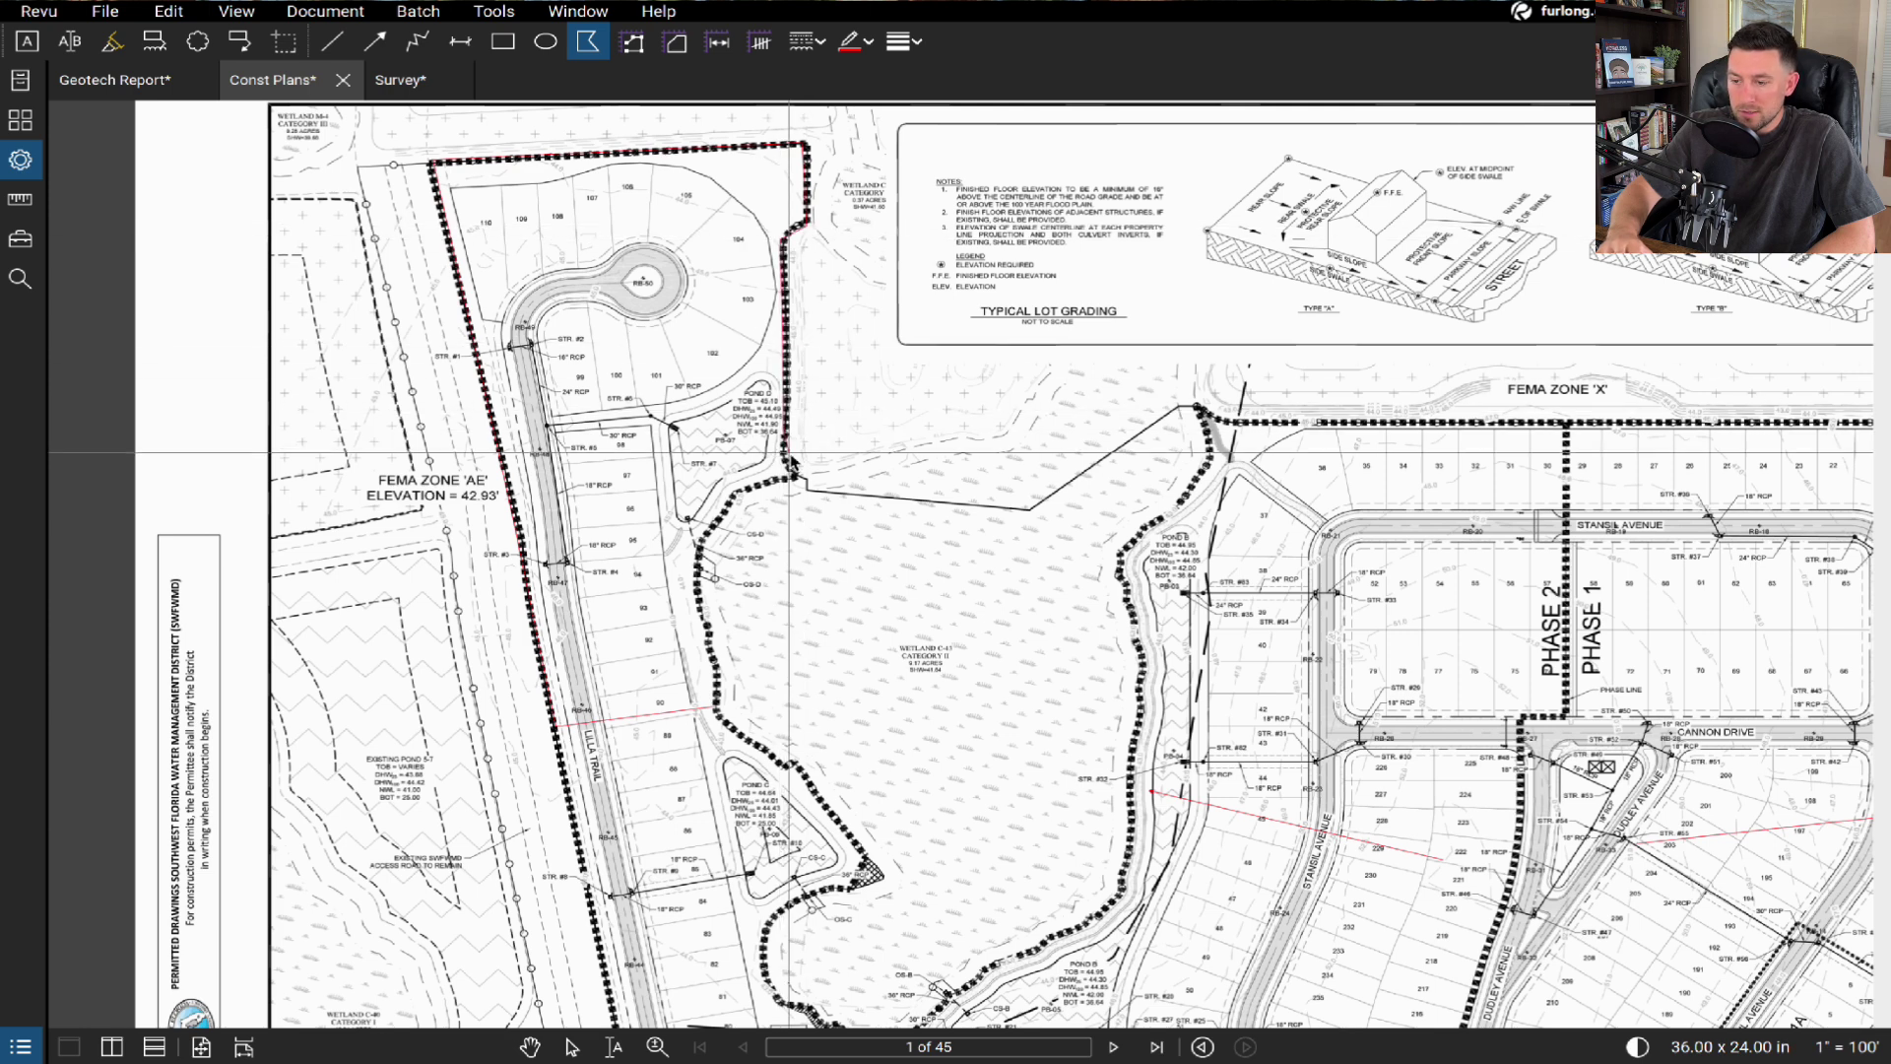
left_click(703, 543)
left_click(702, 596)
double_click(713, 707)
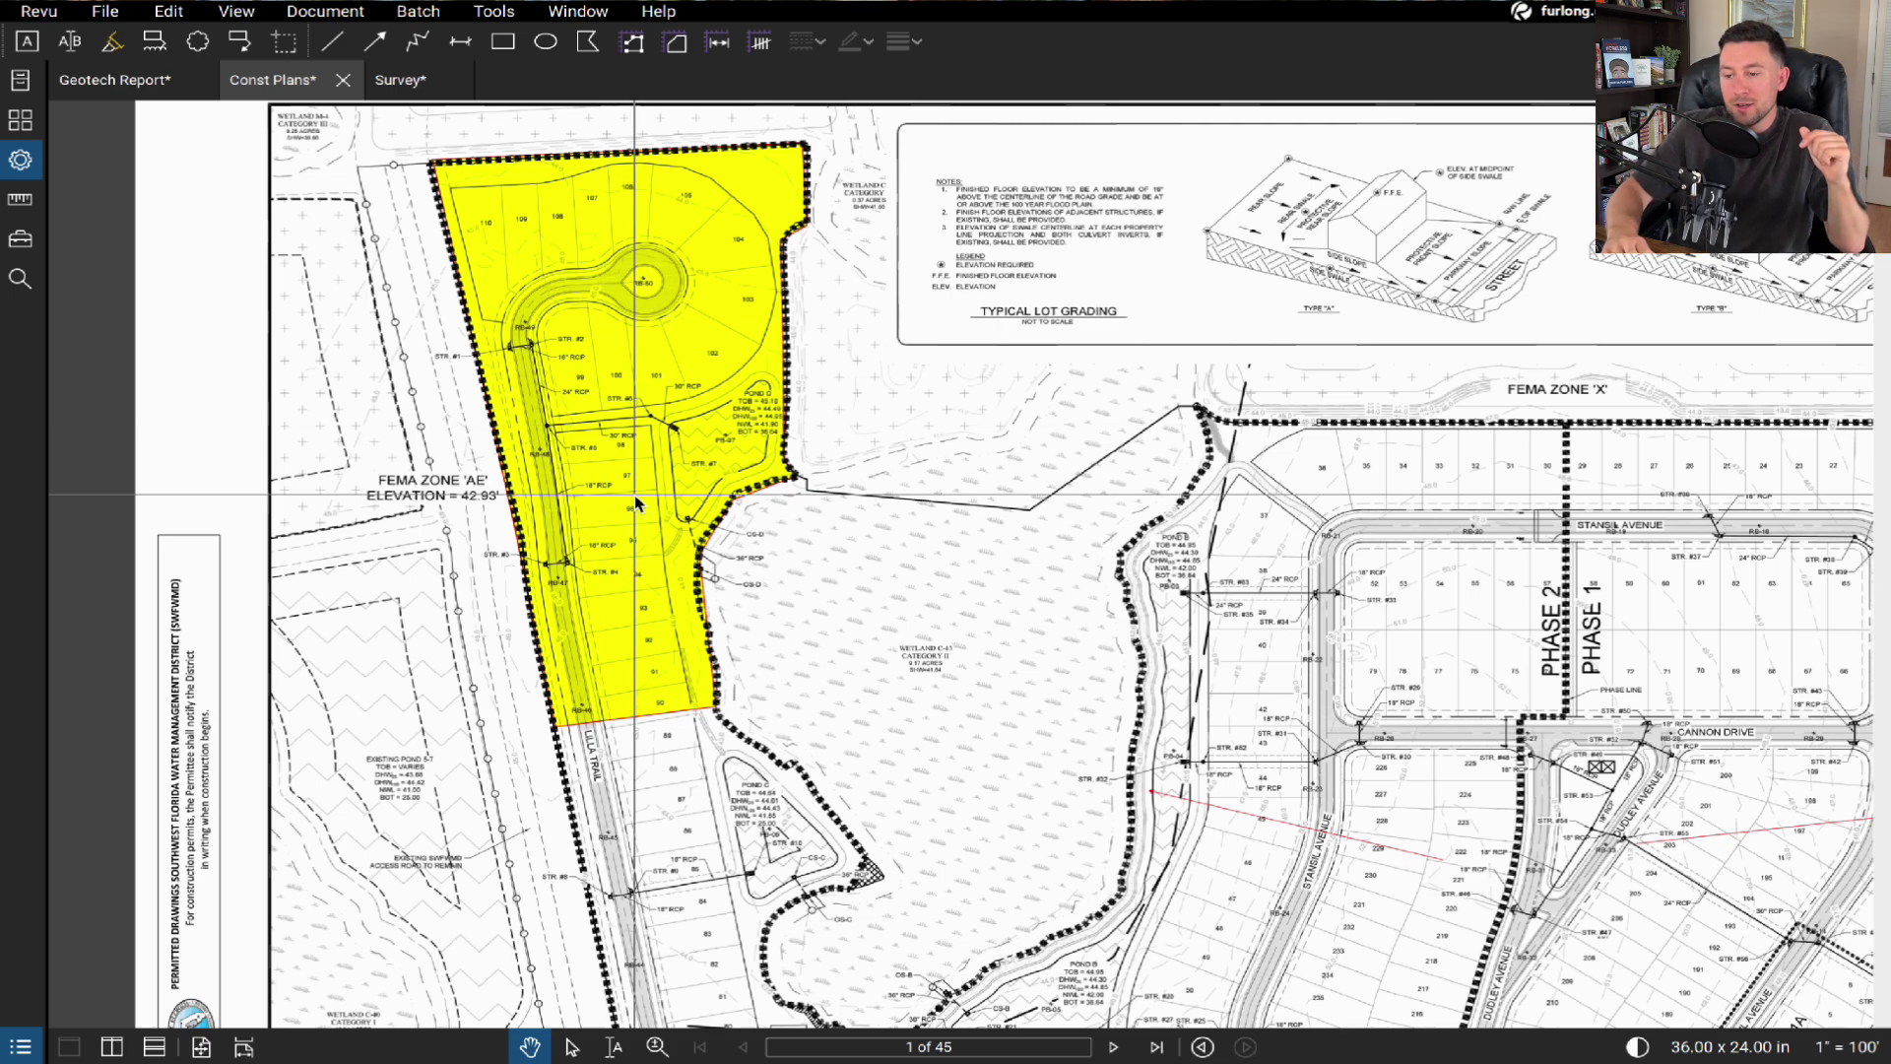
- Add a red callout reading '1.0 acre' pointing into the yellow basin area
scroll(635, 502, "up", 2)
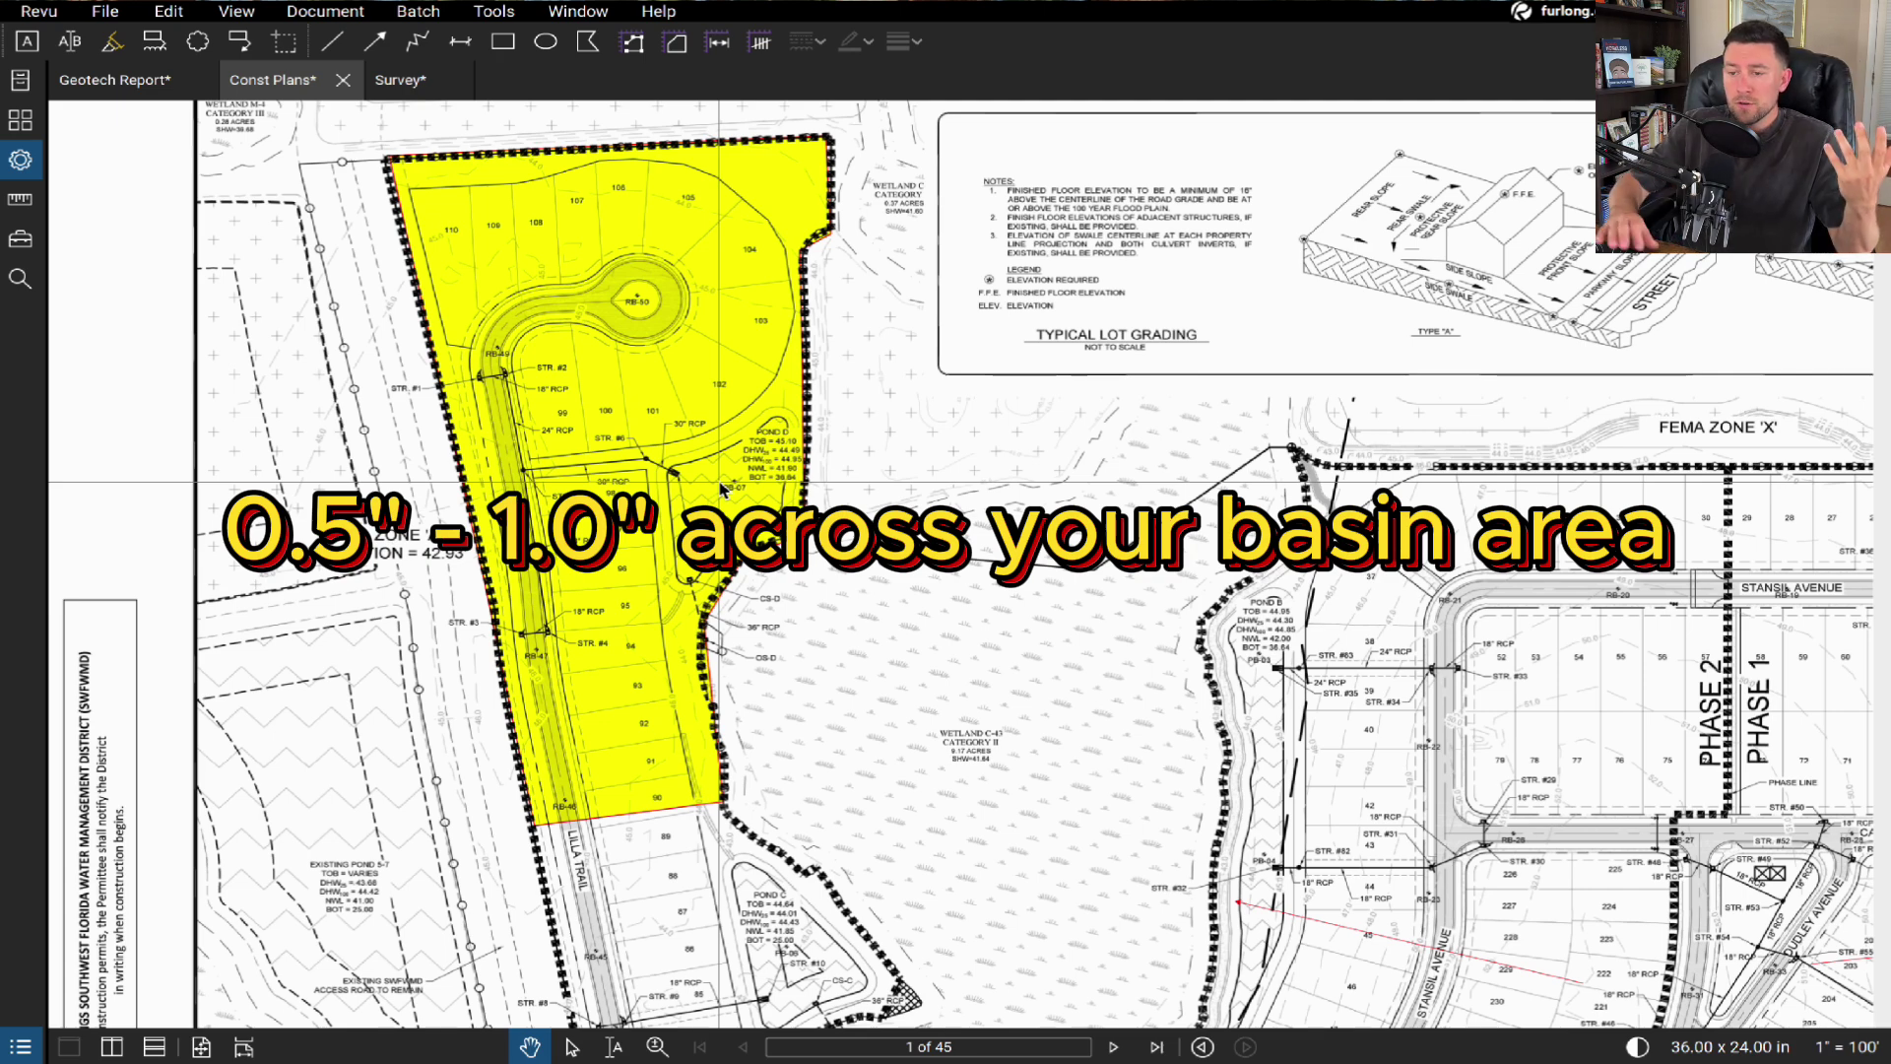
key("shift+e")
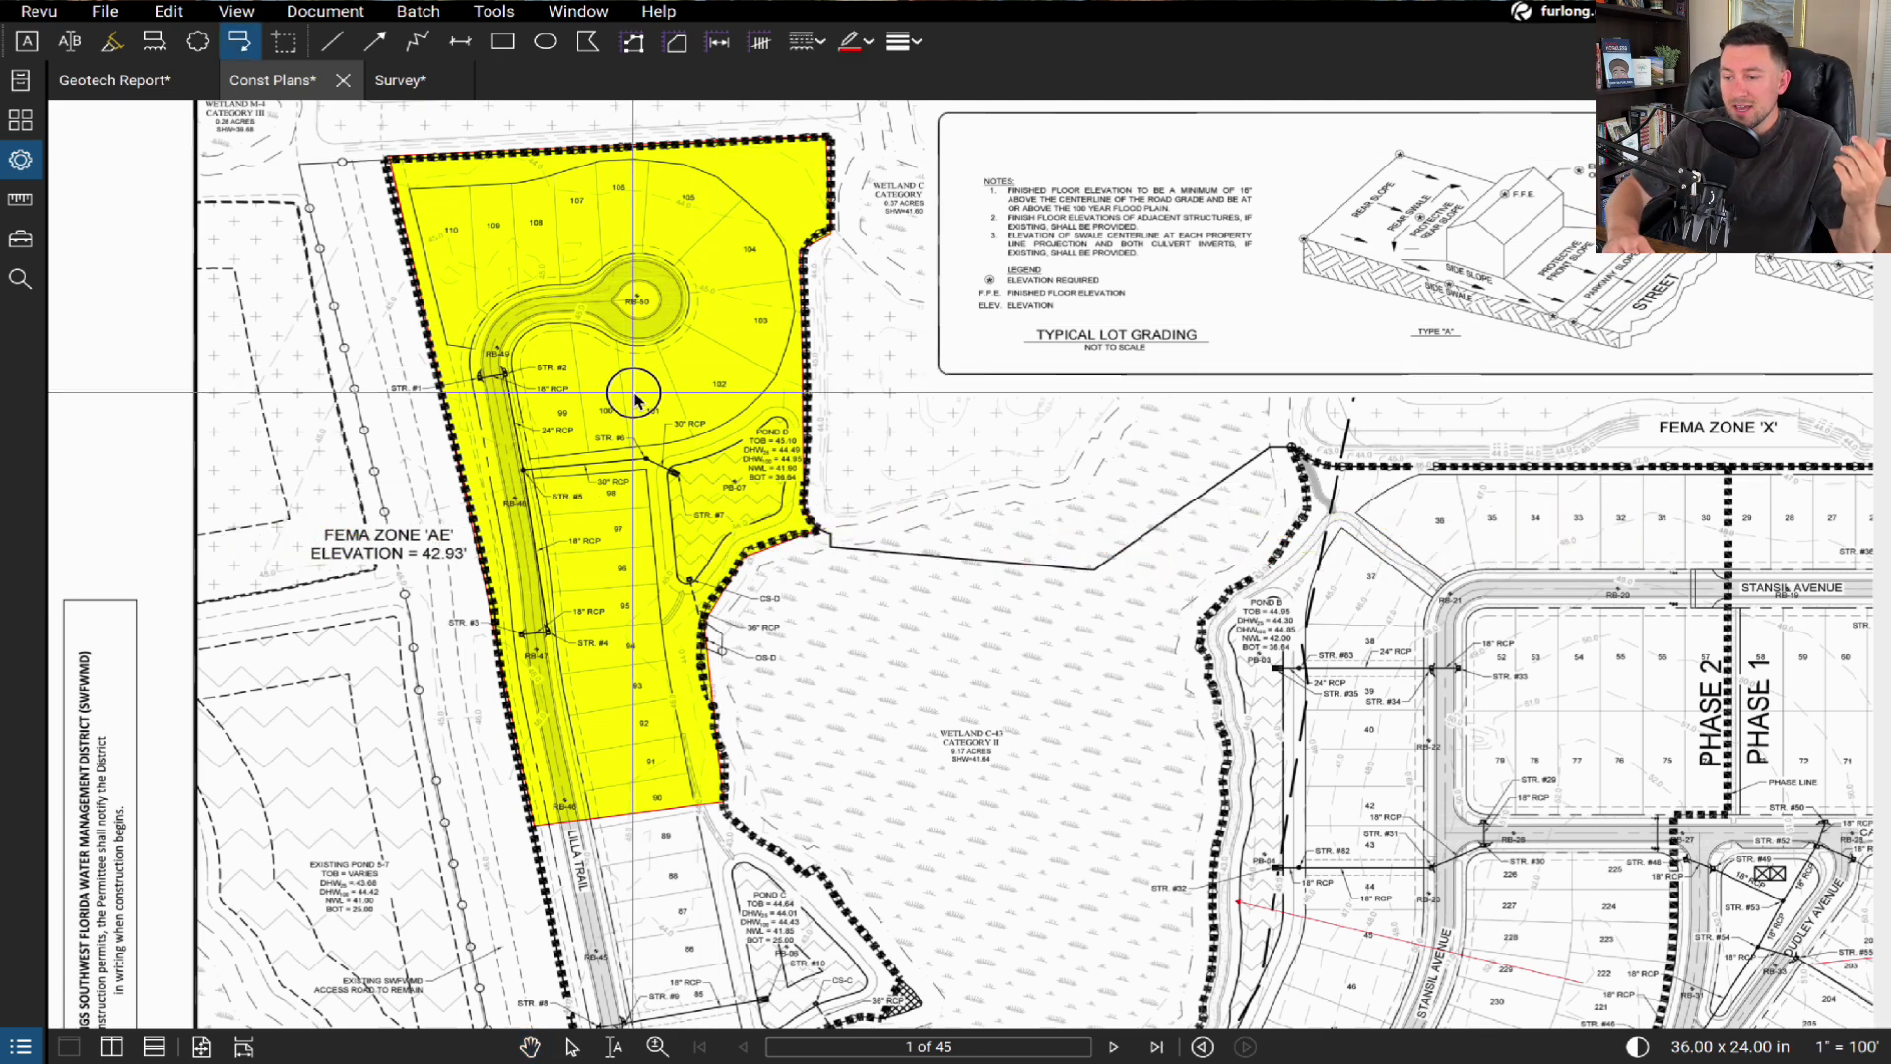
left_click(635, 394)
left_click(844, 338)
type("1.0")
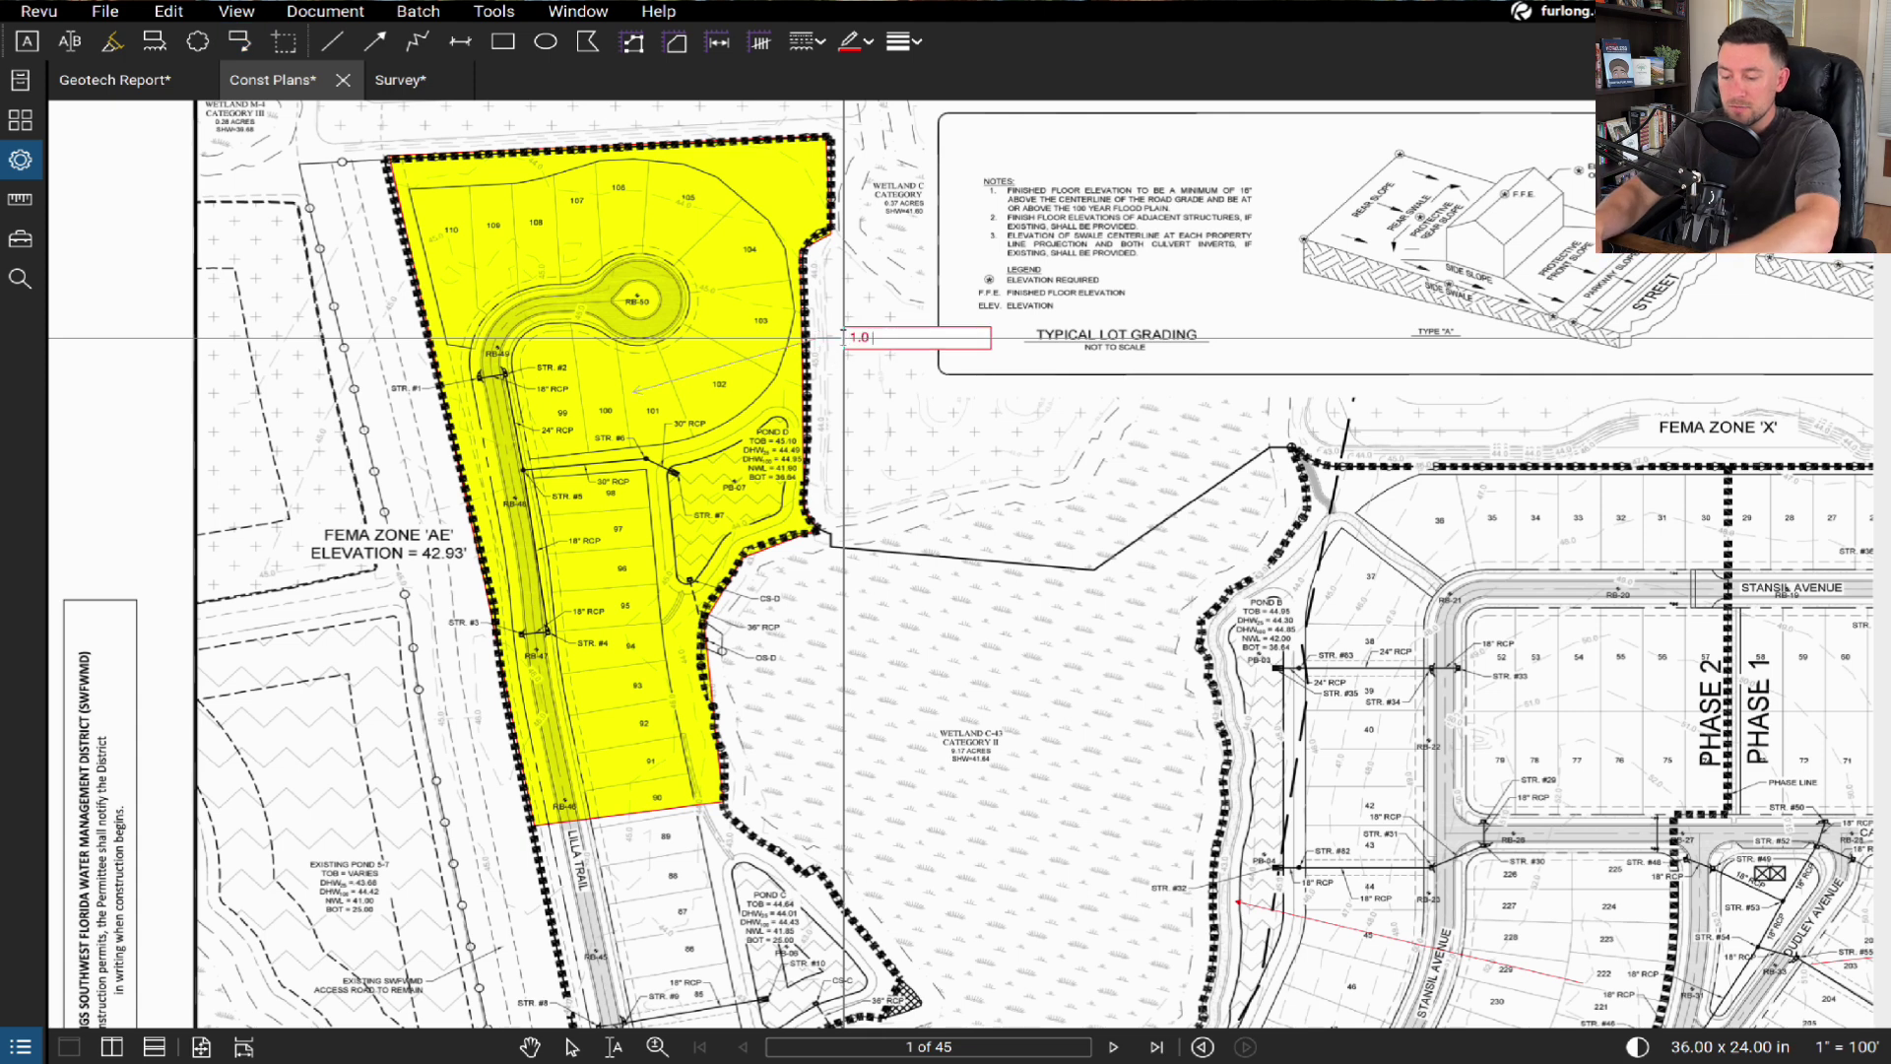
type(" acre")
left_click(892, 378)
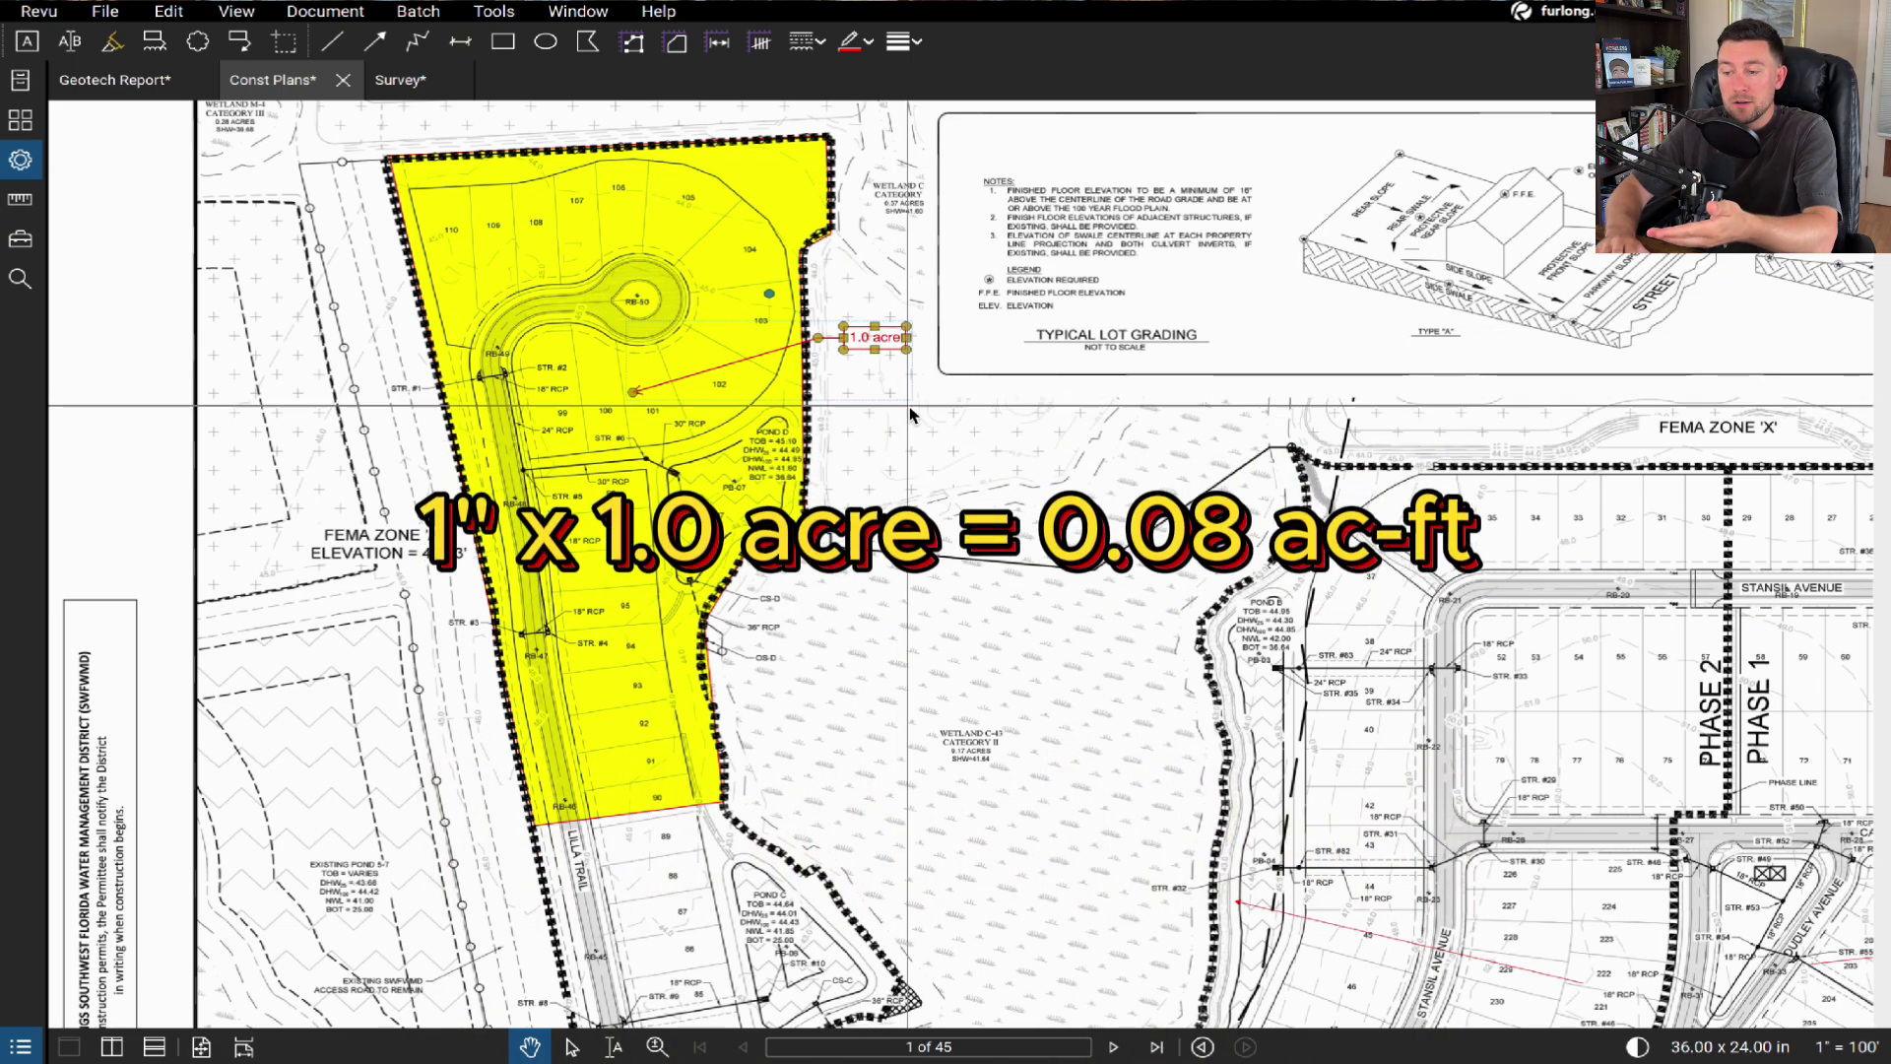
left_click(882, 424)
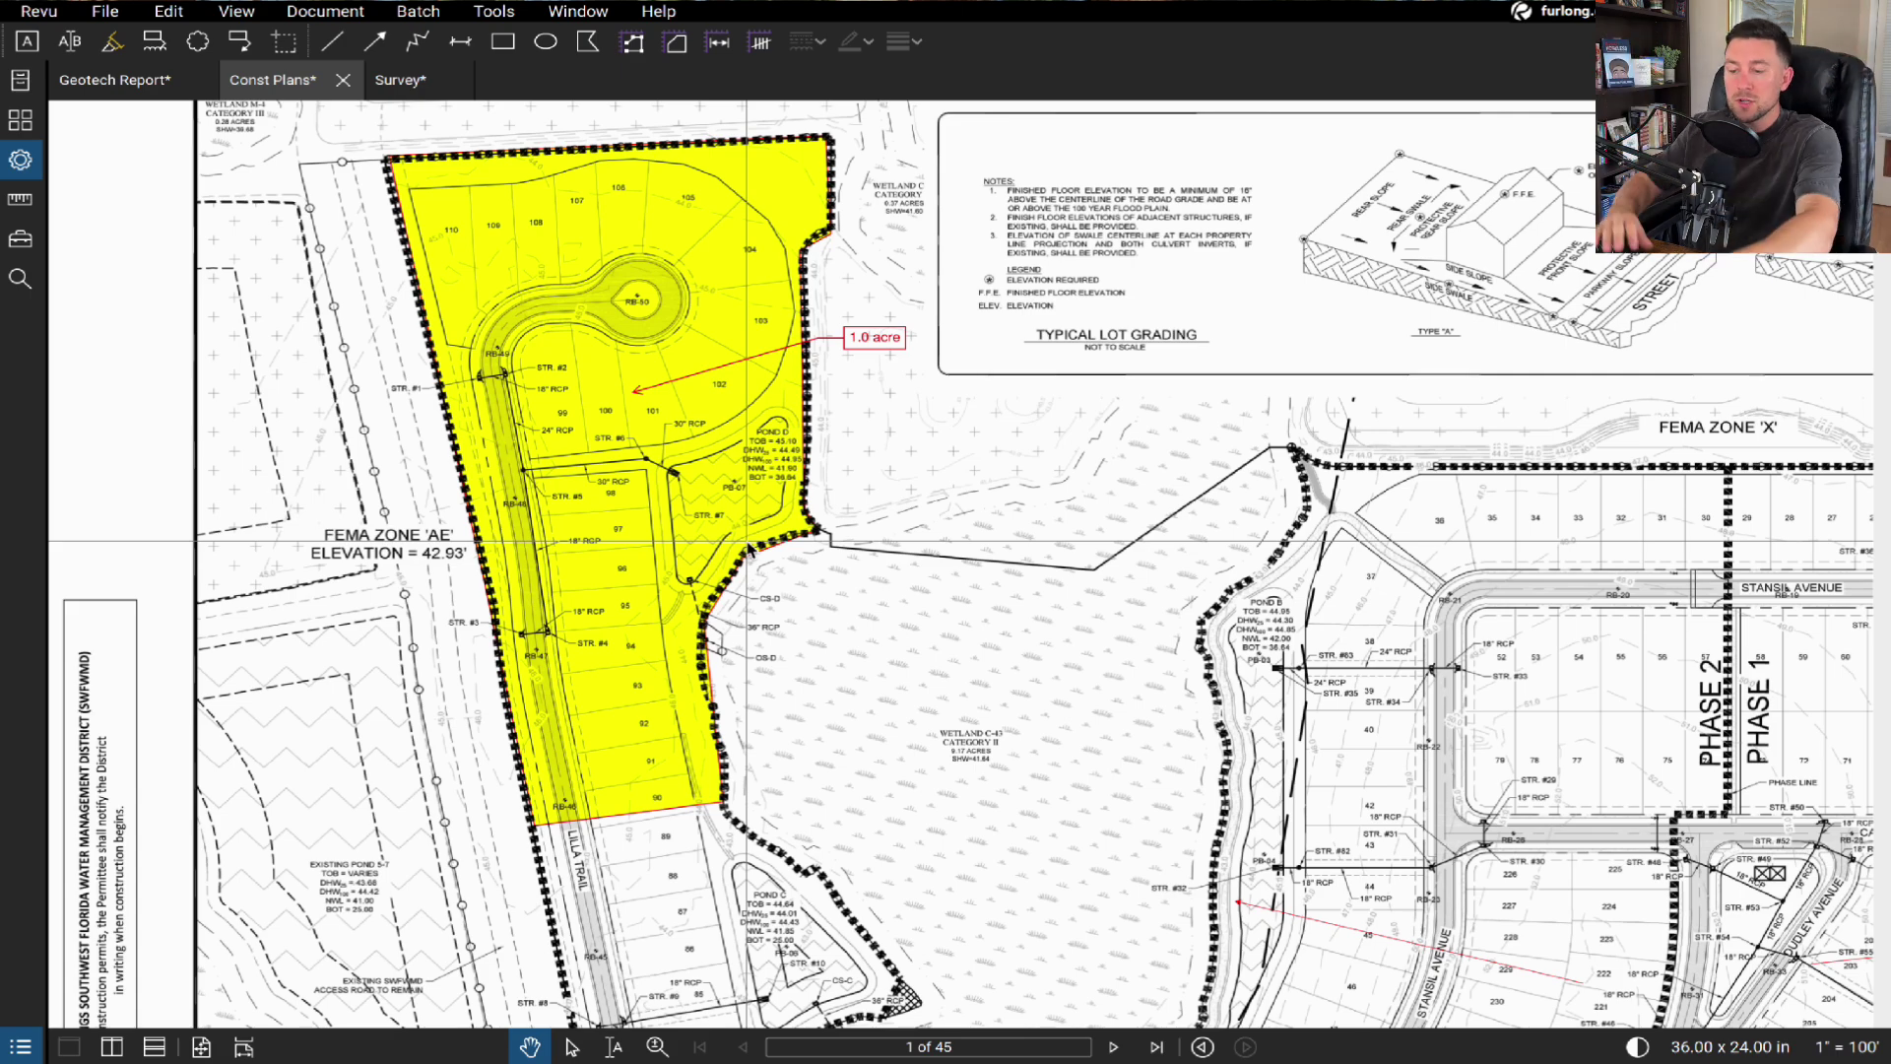
- Draw a red rectangle as the pond outline in Wetland C-43
scroll(727, 570, "up", 2)
scroll(727, 569, "up", 3)
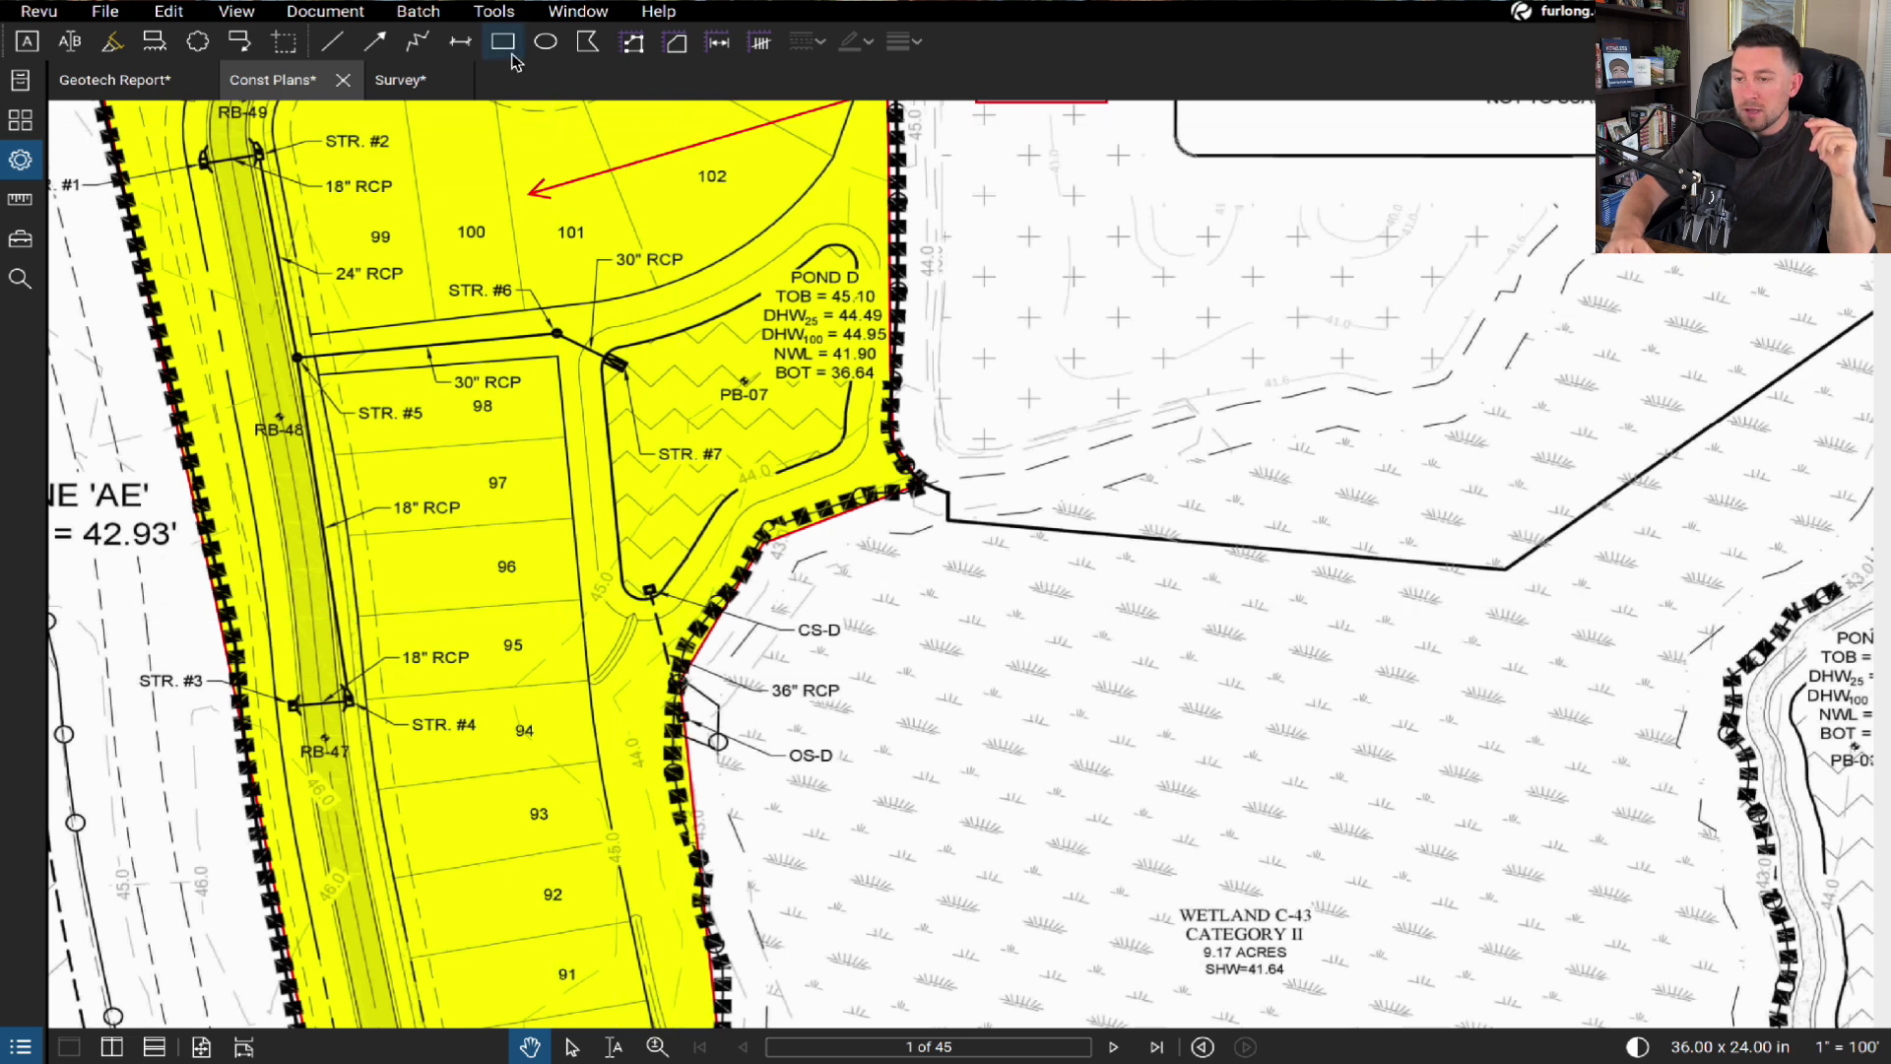
key("r")
mouse_move(956, 582)
left_mouse_down()
mouse_move(1097, 802)
mouse_move(1206, 868)
left_mouse_up()
- Trace a T-shaped notch from the pond's top edge and a line across the pond
key("n")
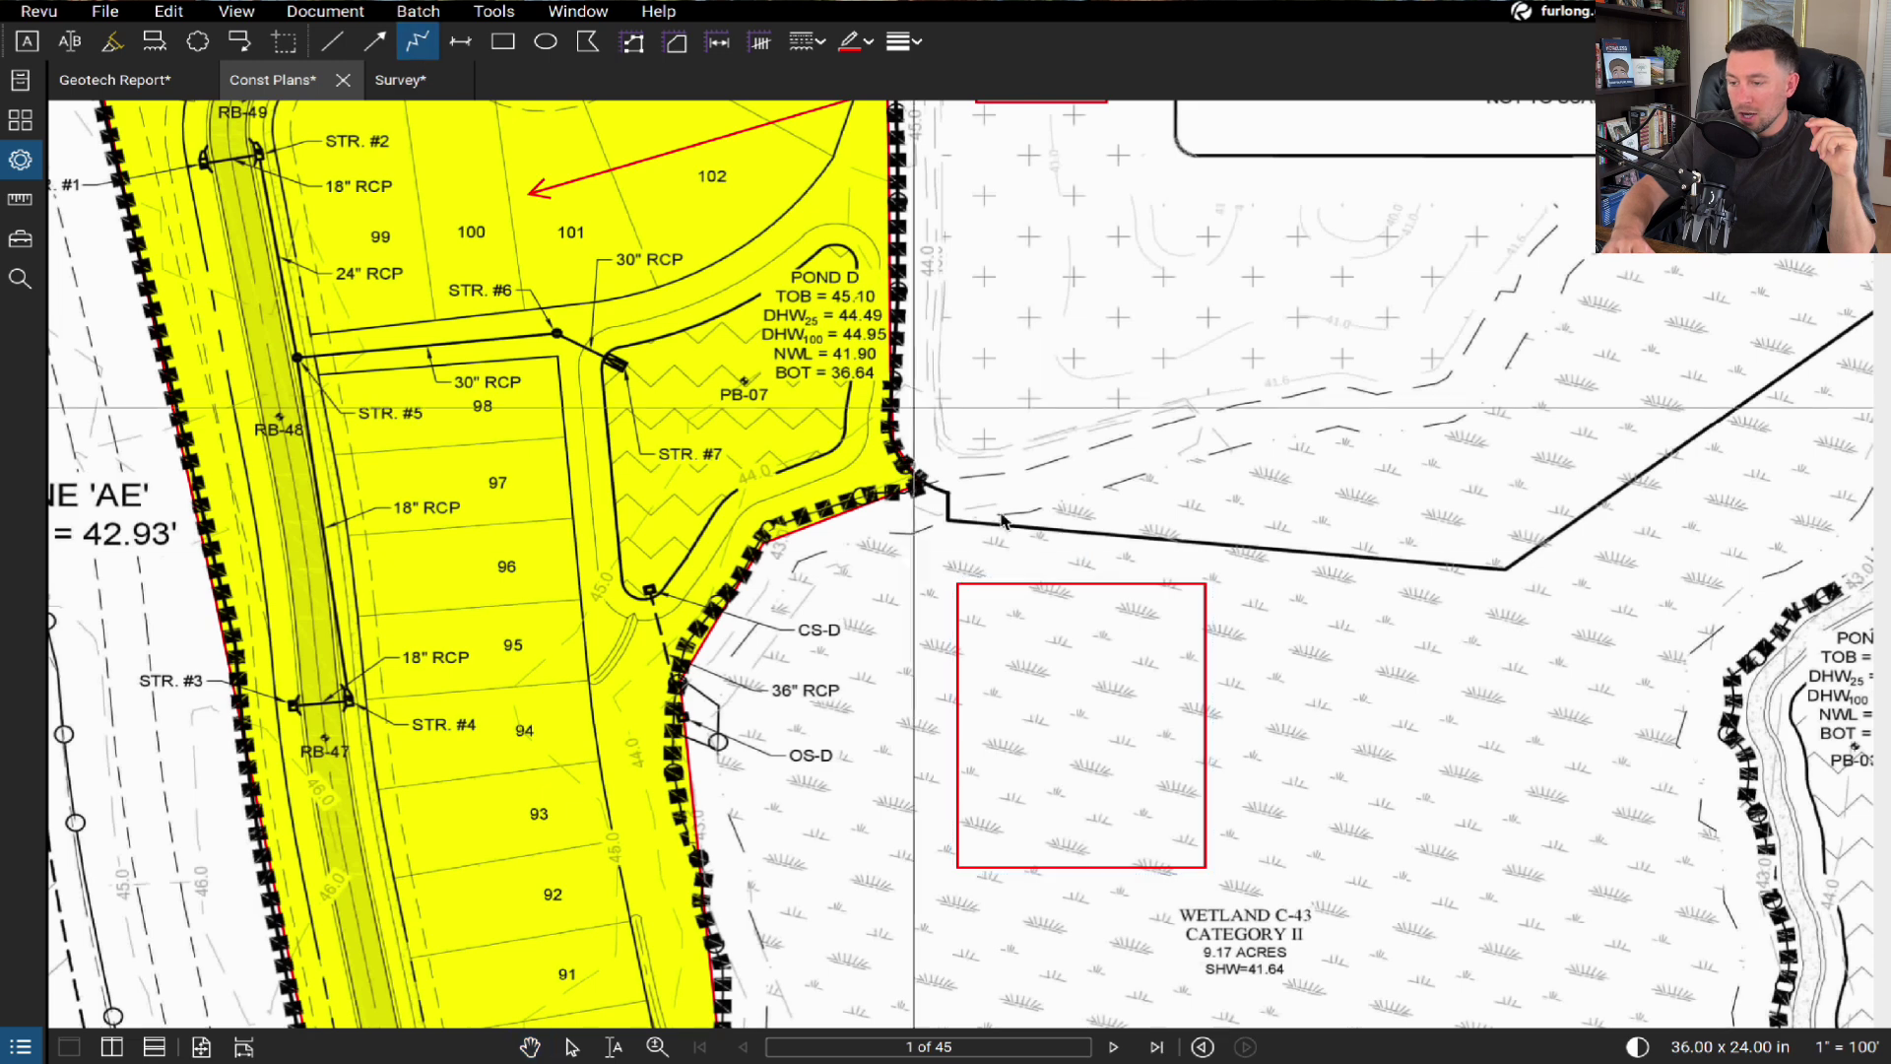
left_click(1003, 585)
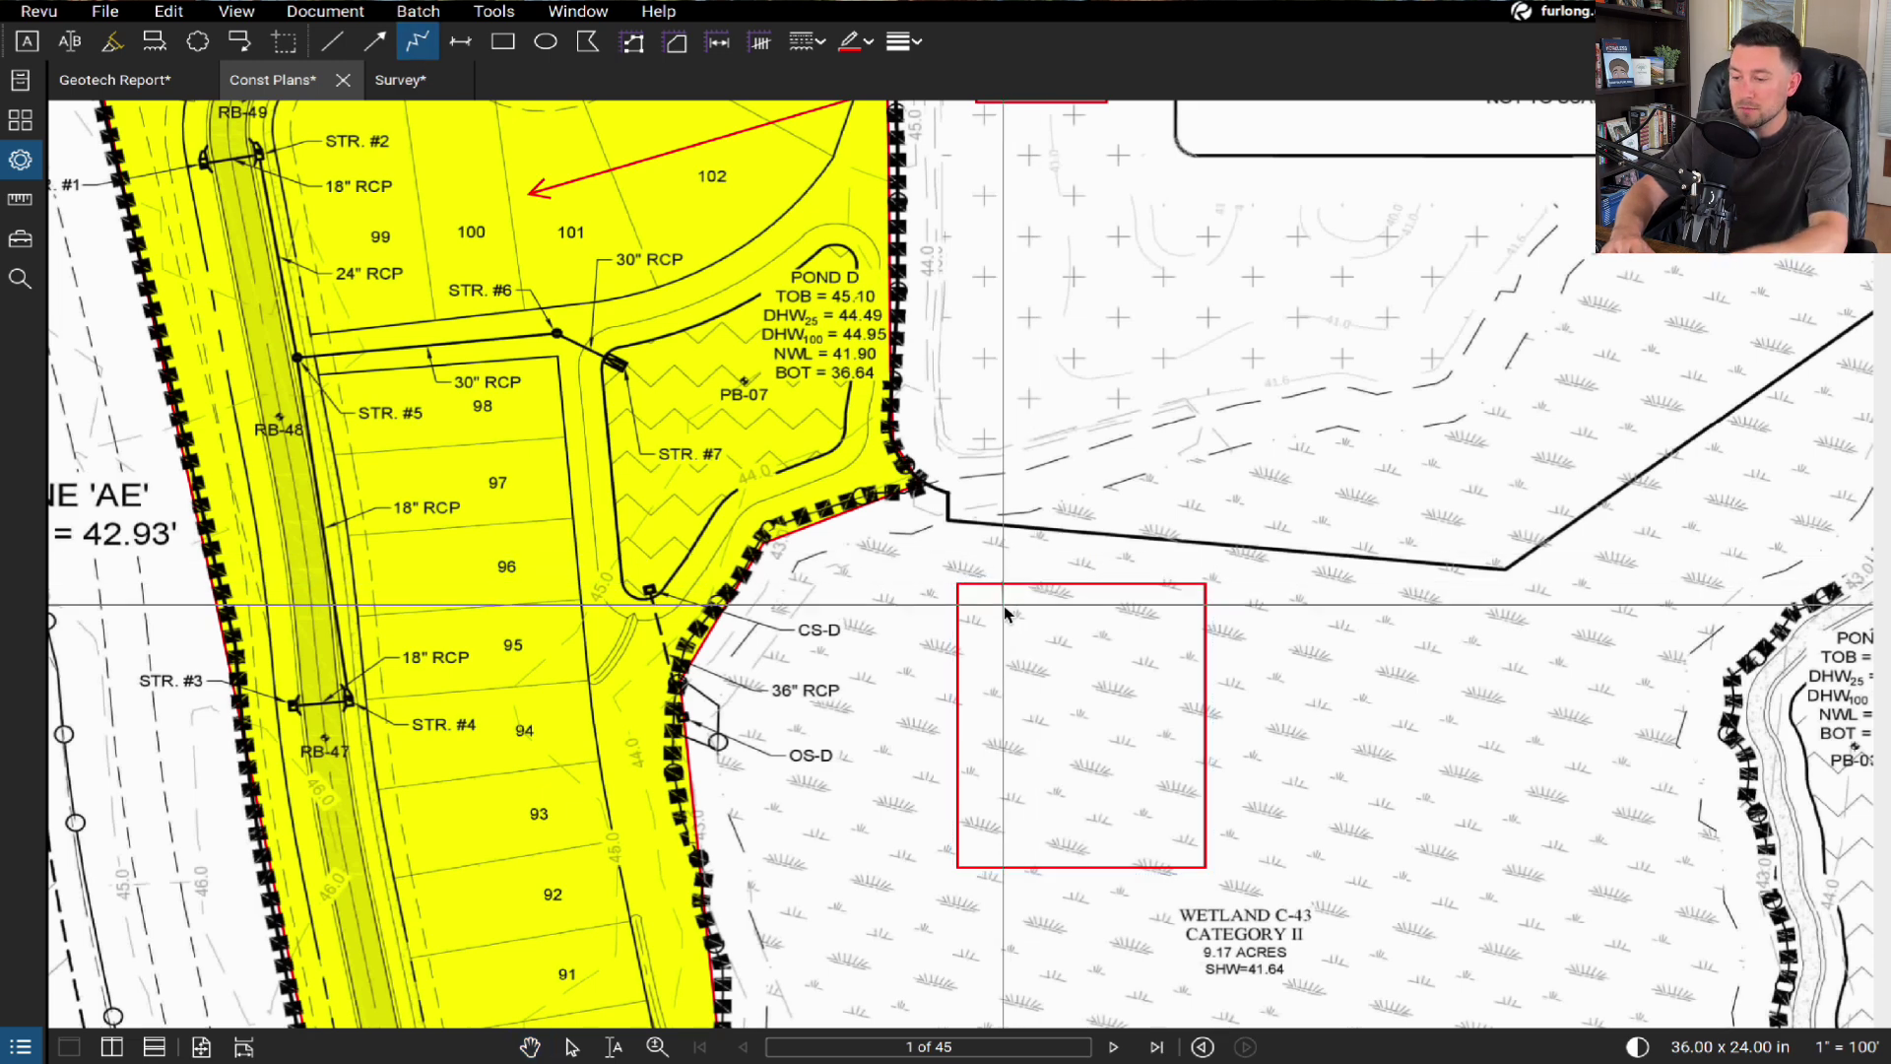
left_click(1003, 620)
left_click(1056, 620)
left_click(1055, 670)
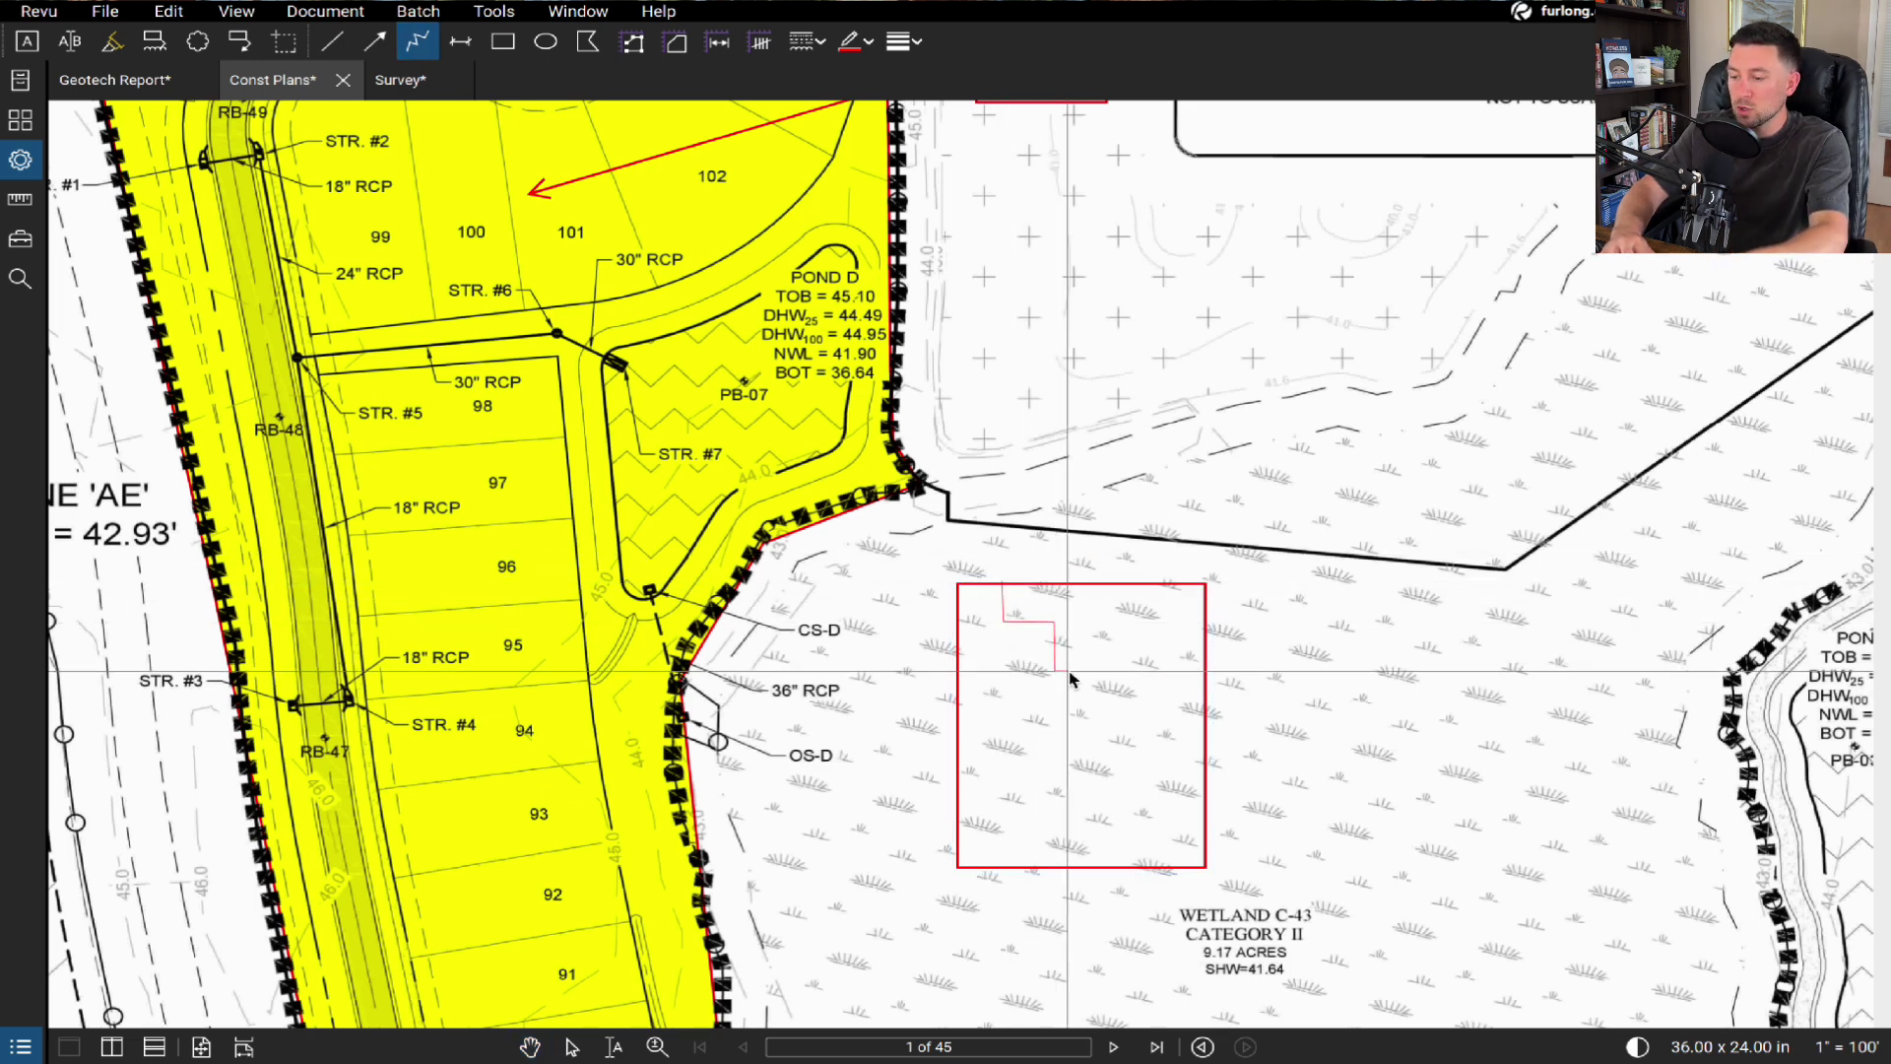
left_click(1104, 668)
left_click(1105, 623)
left_click(1154, 622)
left_click(1153, 584)
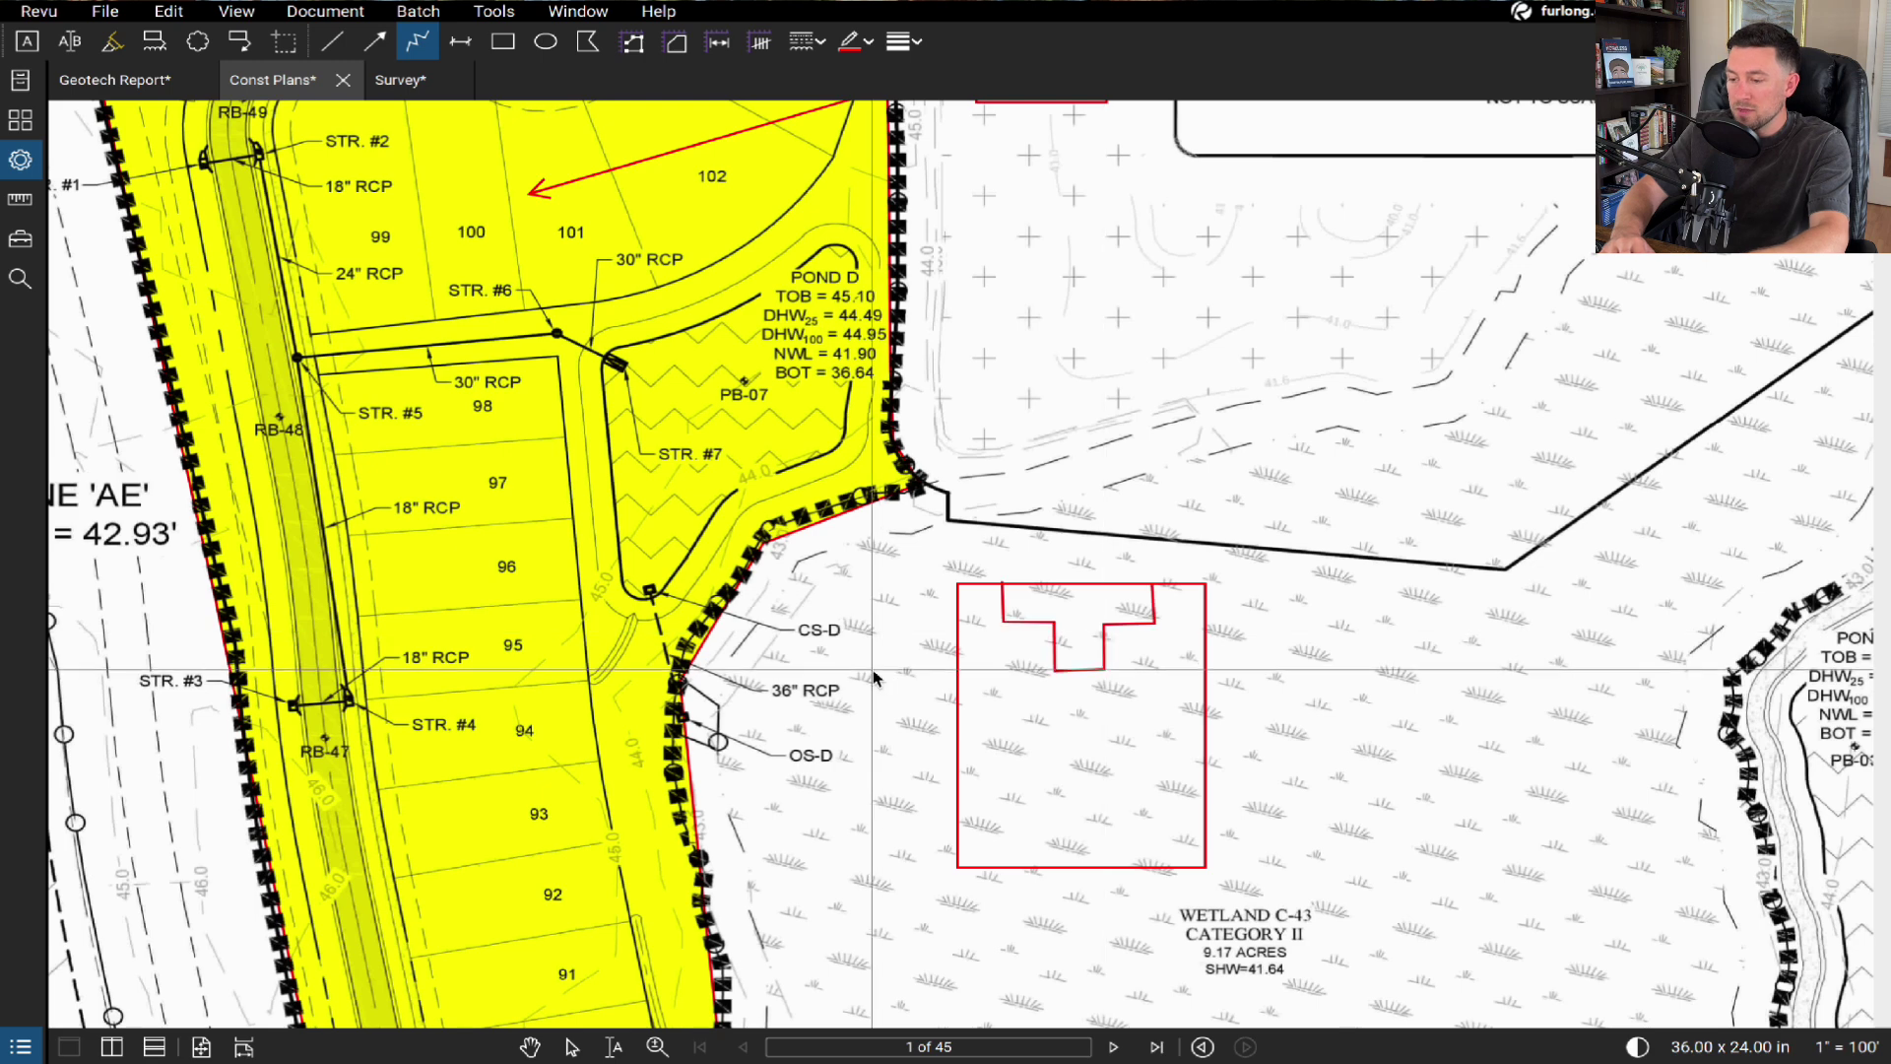
double_click(1320, 670)
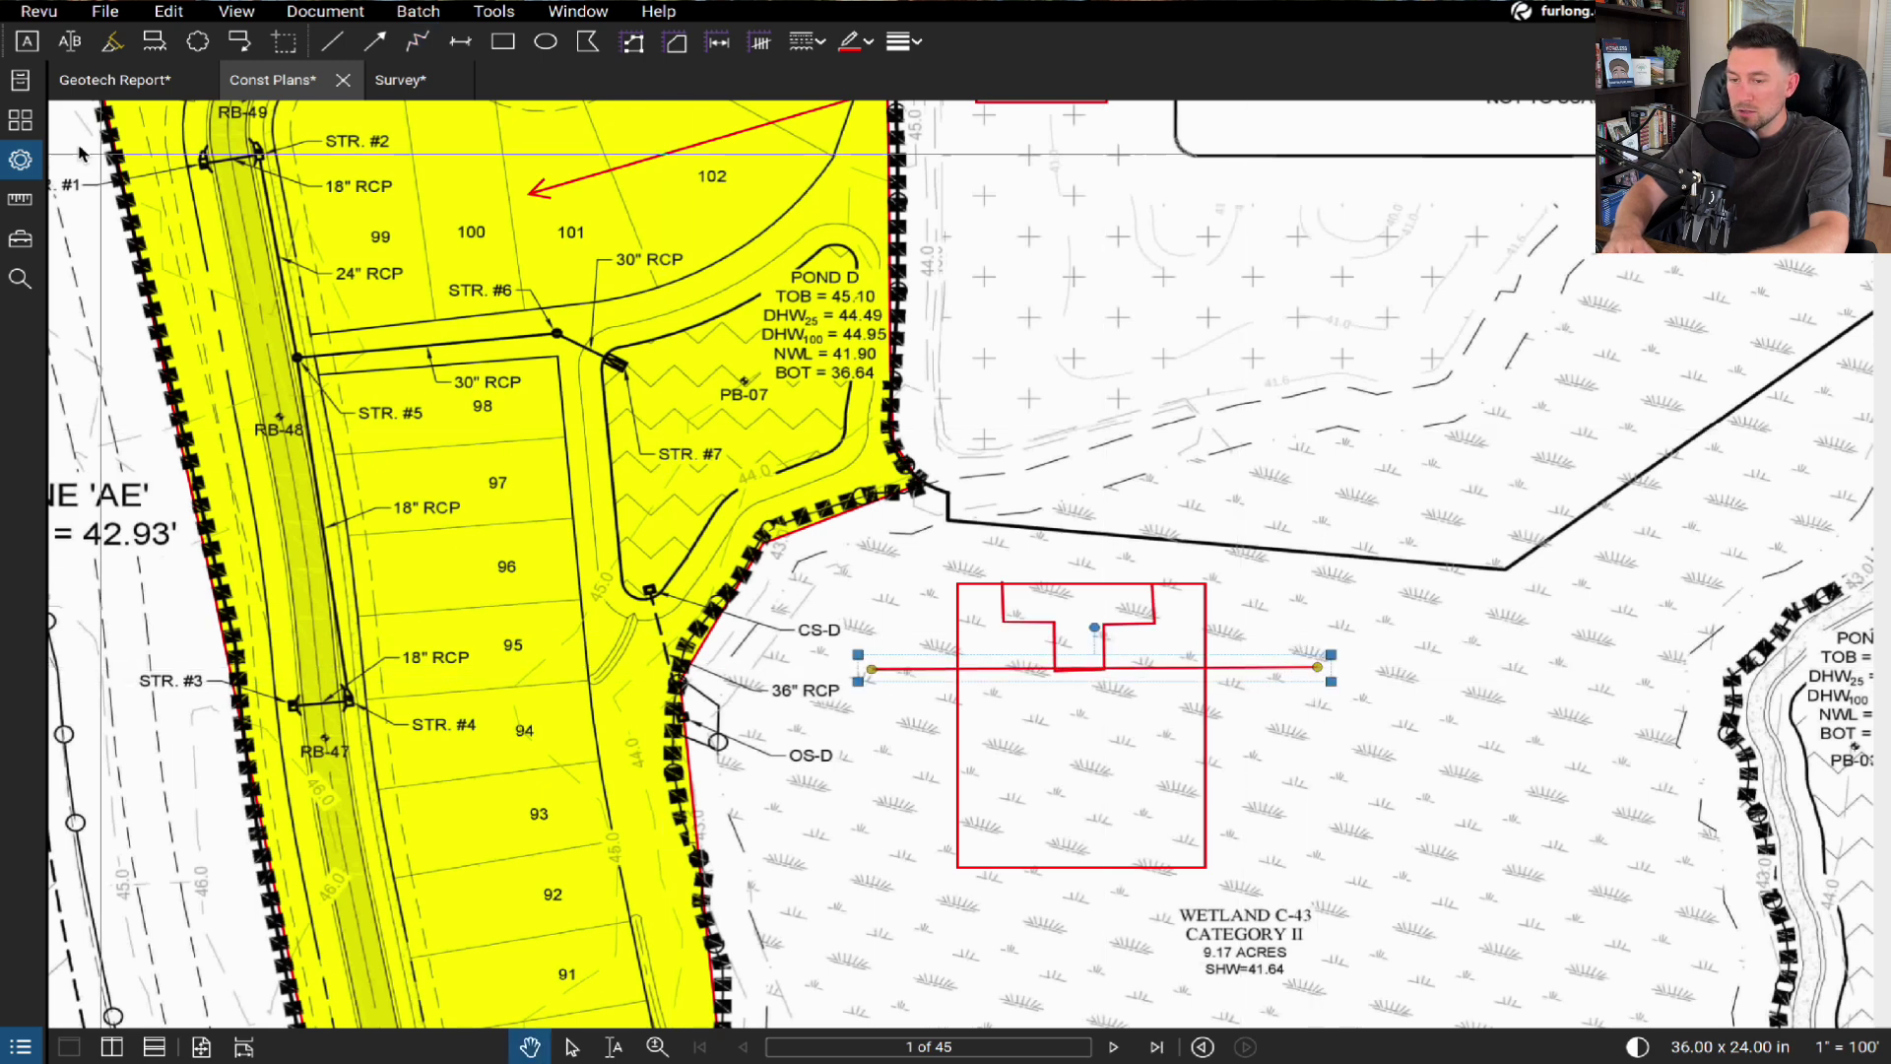
- Make the line across the pond blue and settle it at its water level
left_click(847, 44)
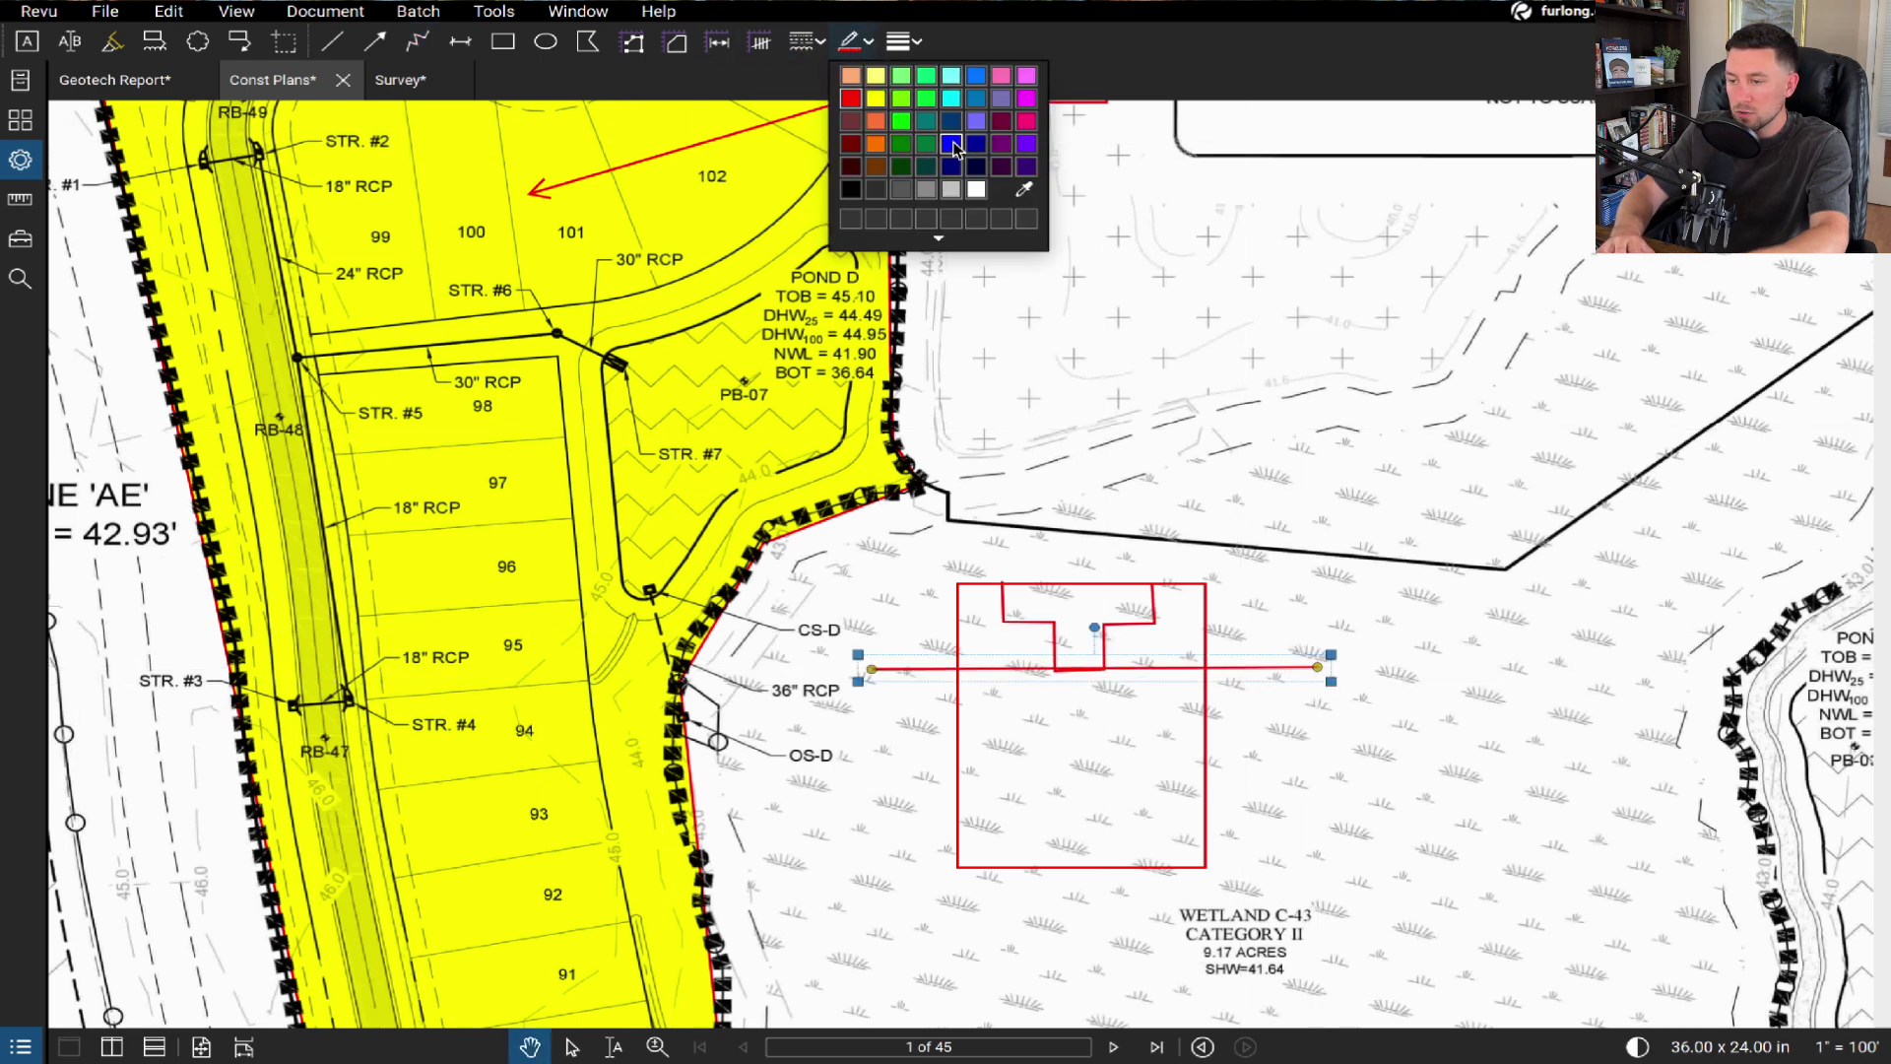
left_click(953, 140)
left_click_drag(1231, 670, 1230, 632)
left_click_drag(1230, 635, 1240, 676)
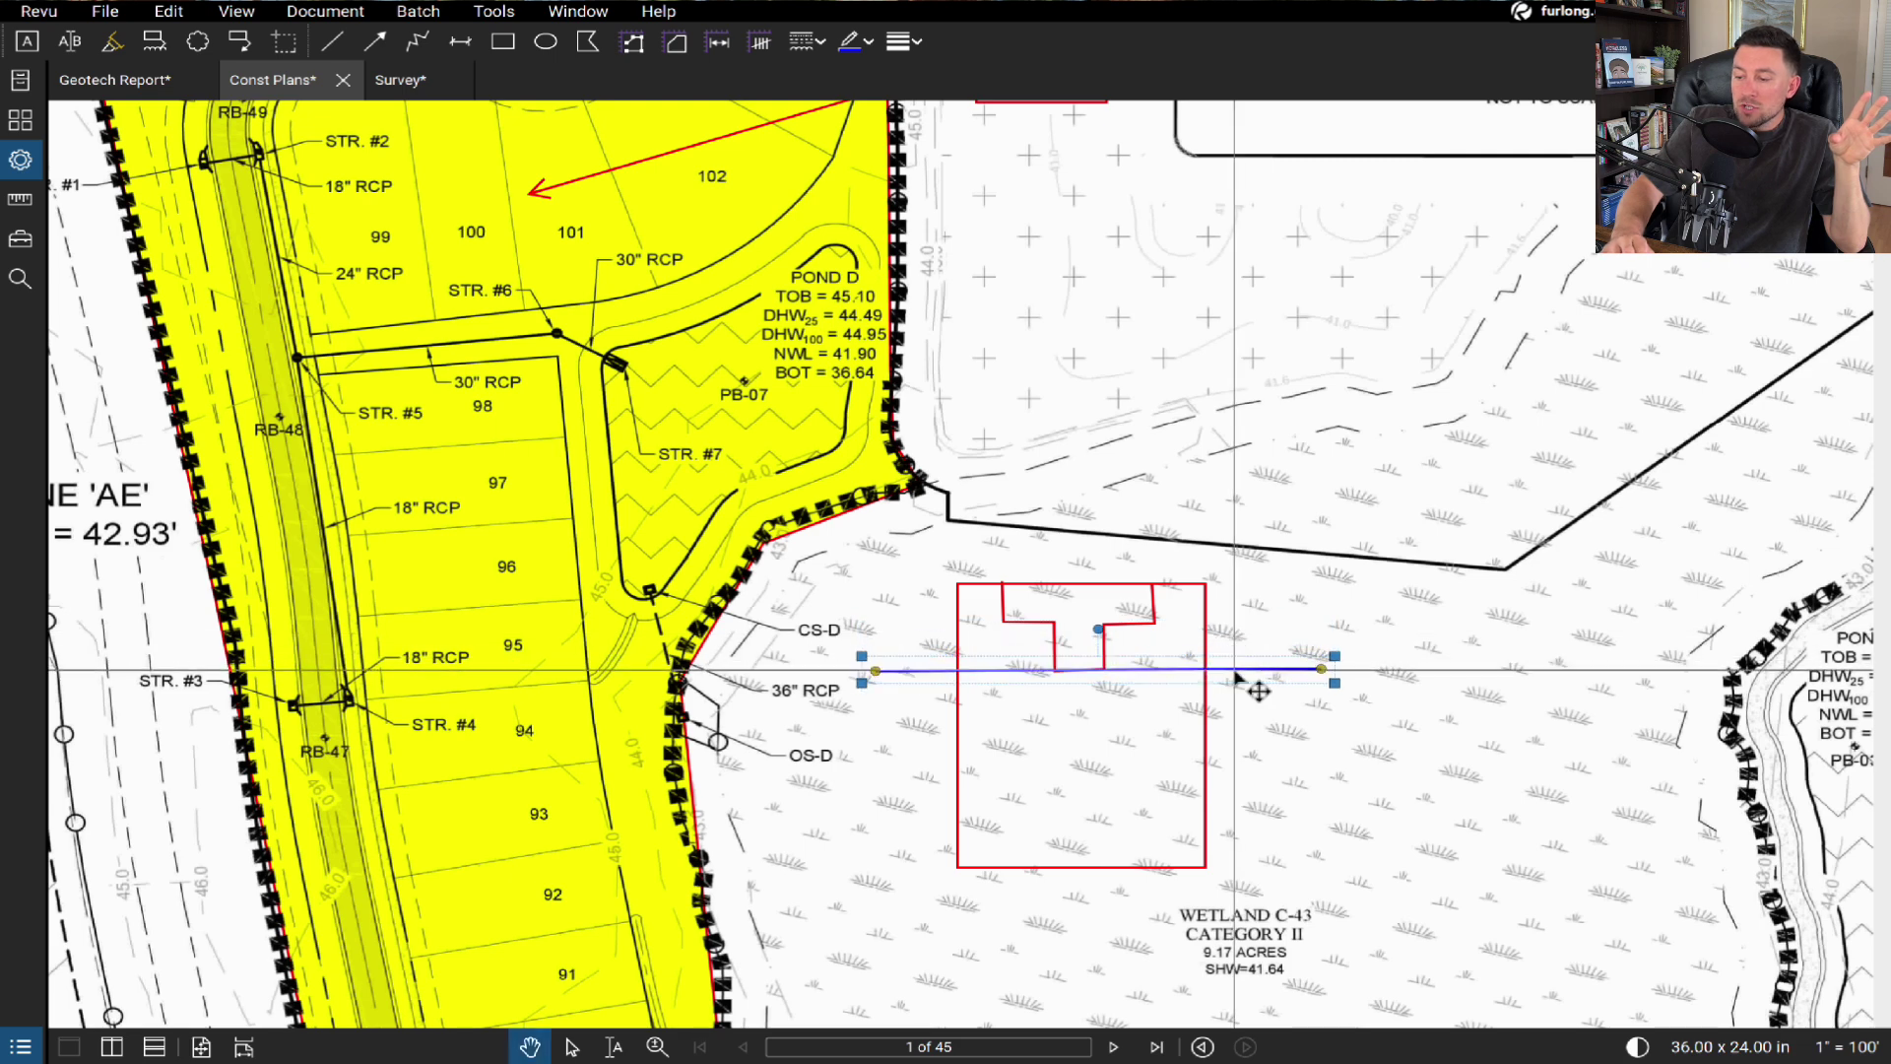